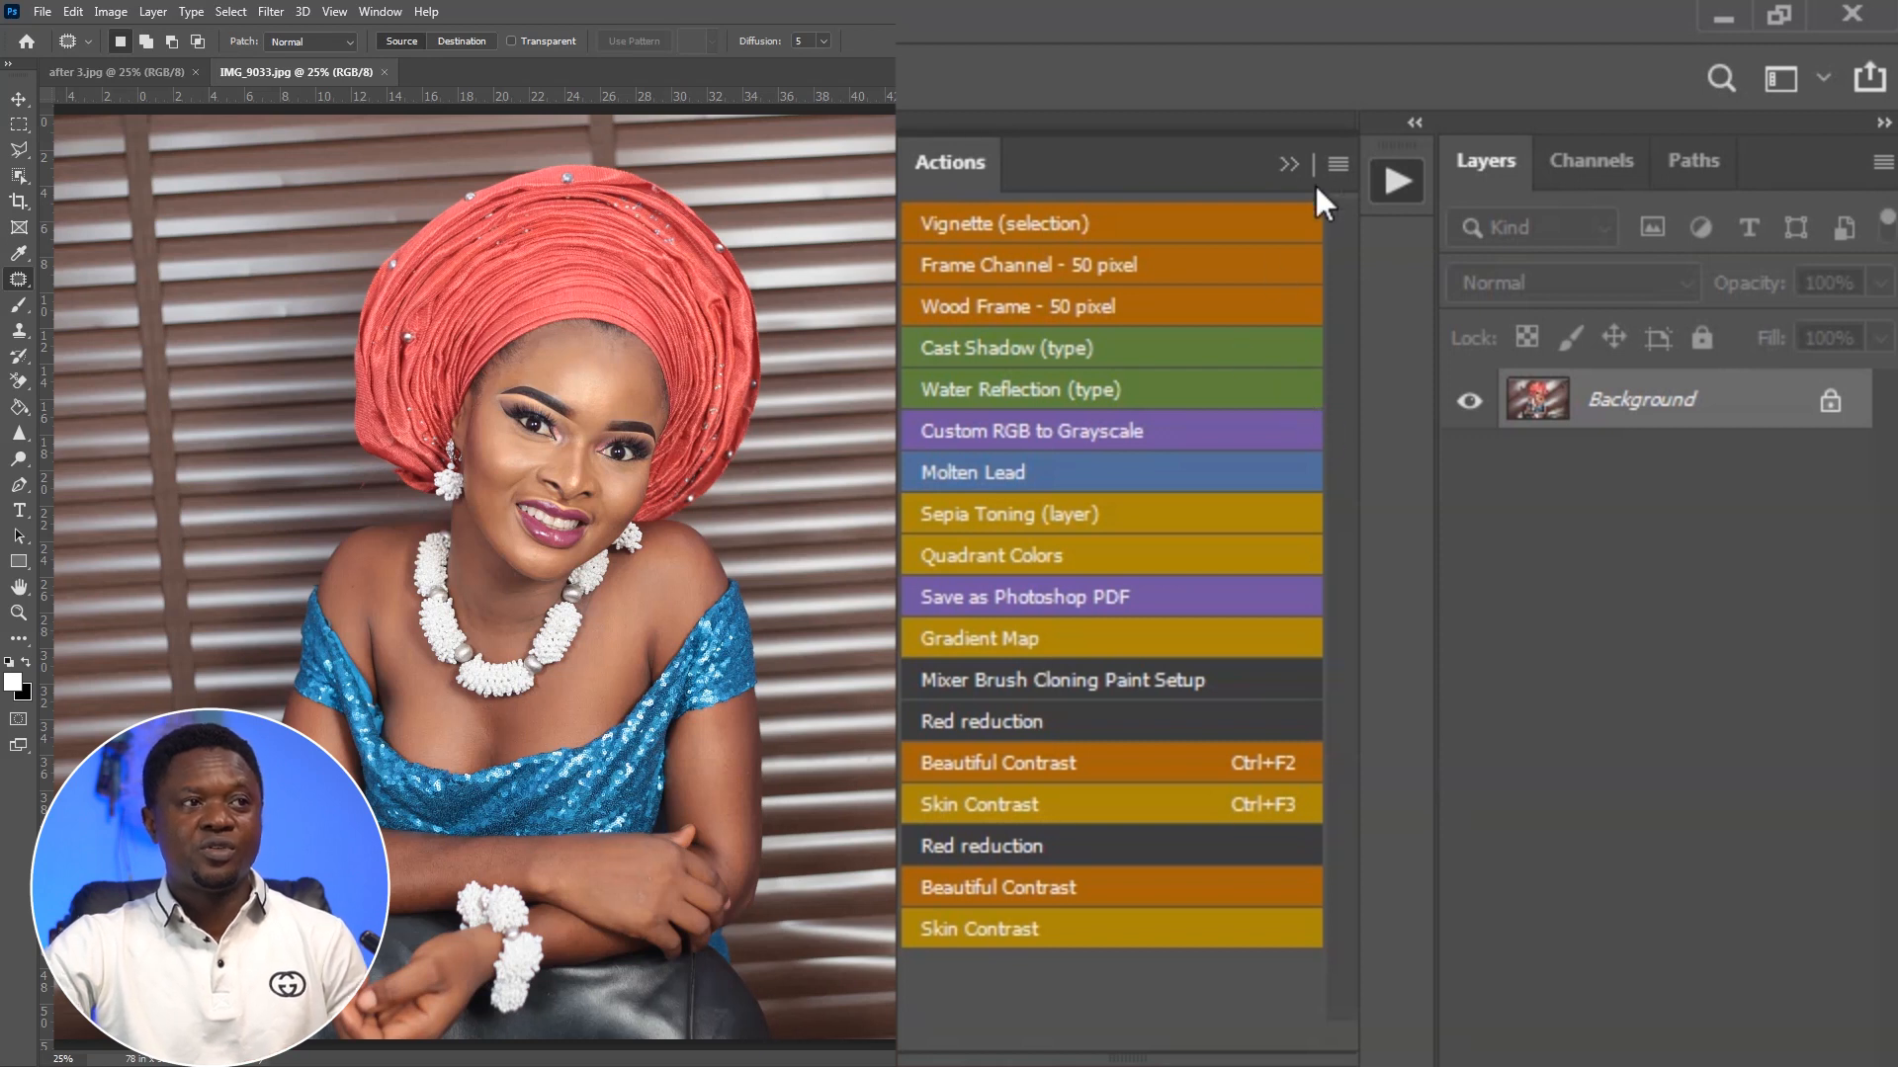
# Turn off Button Mode for the actions and create a new action set named "Creative enhancements".
pyautogui.click(1340, 161)
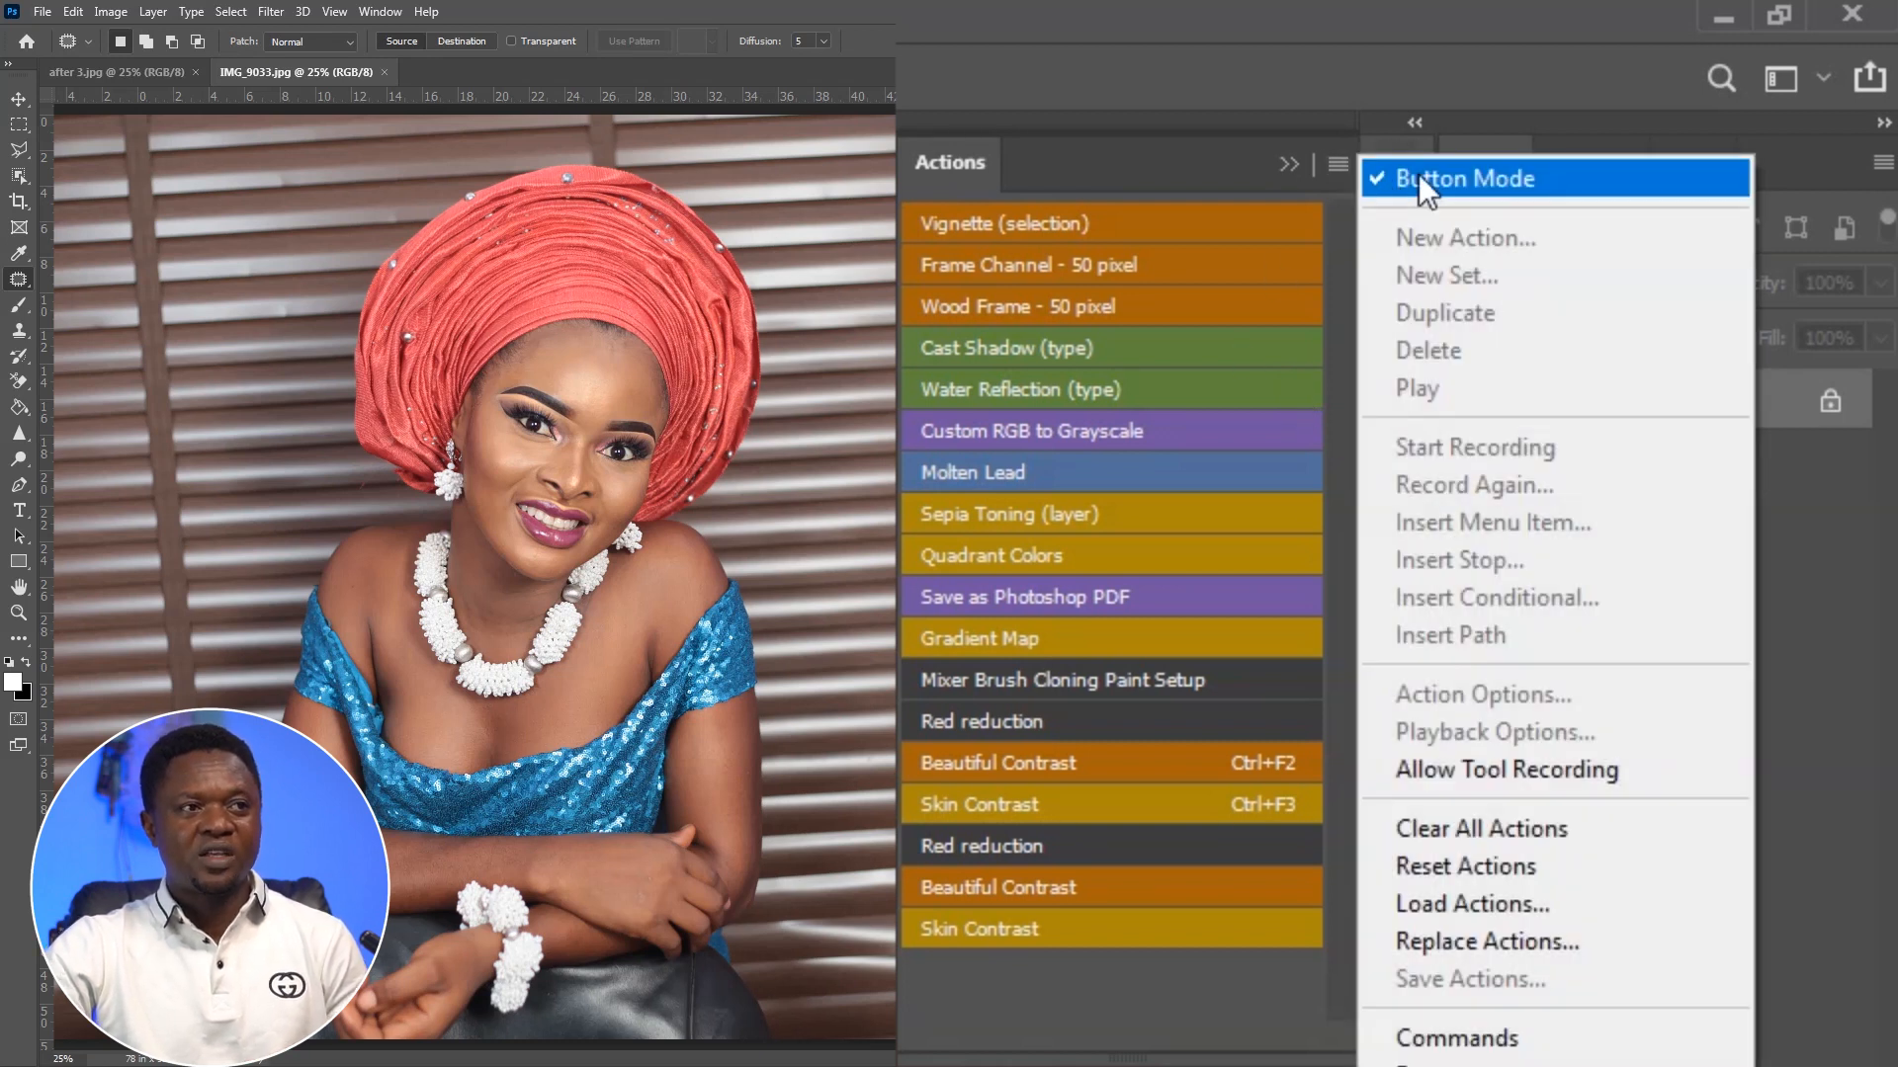
pyautogui.click(1469, 178)
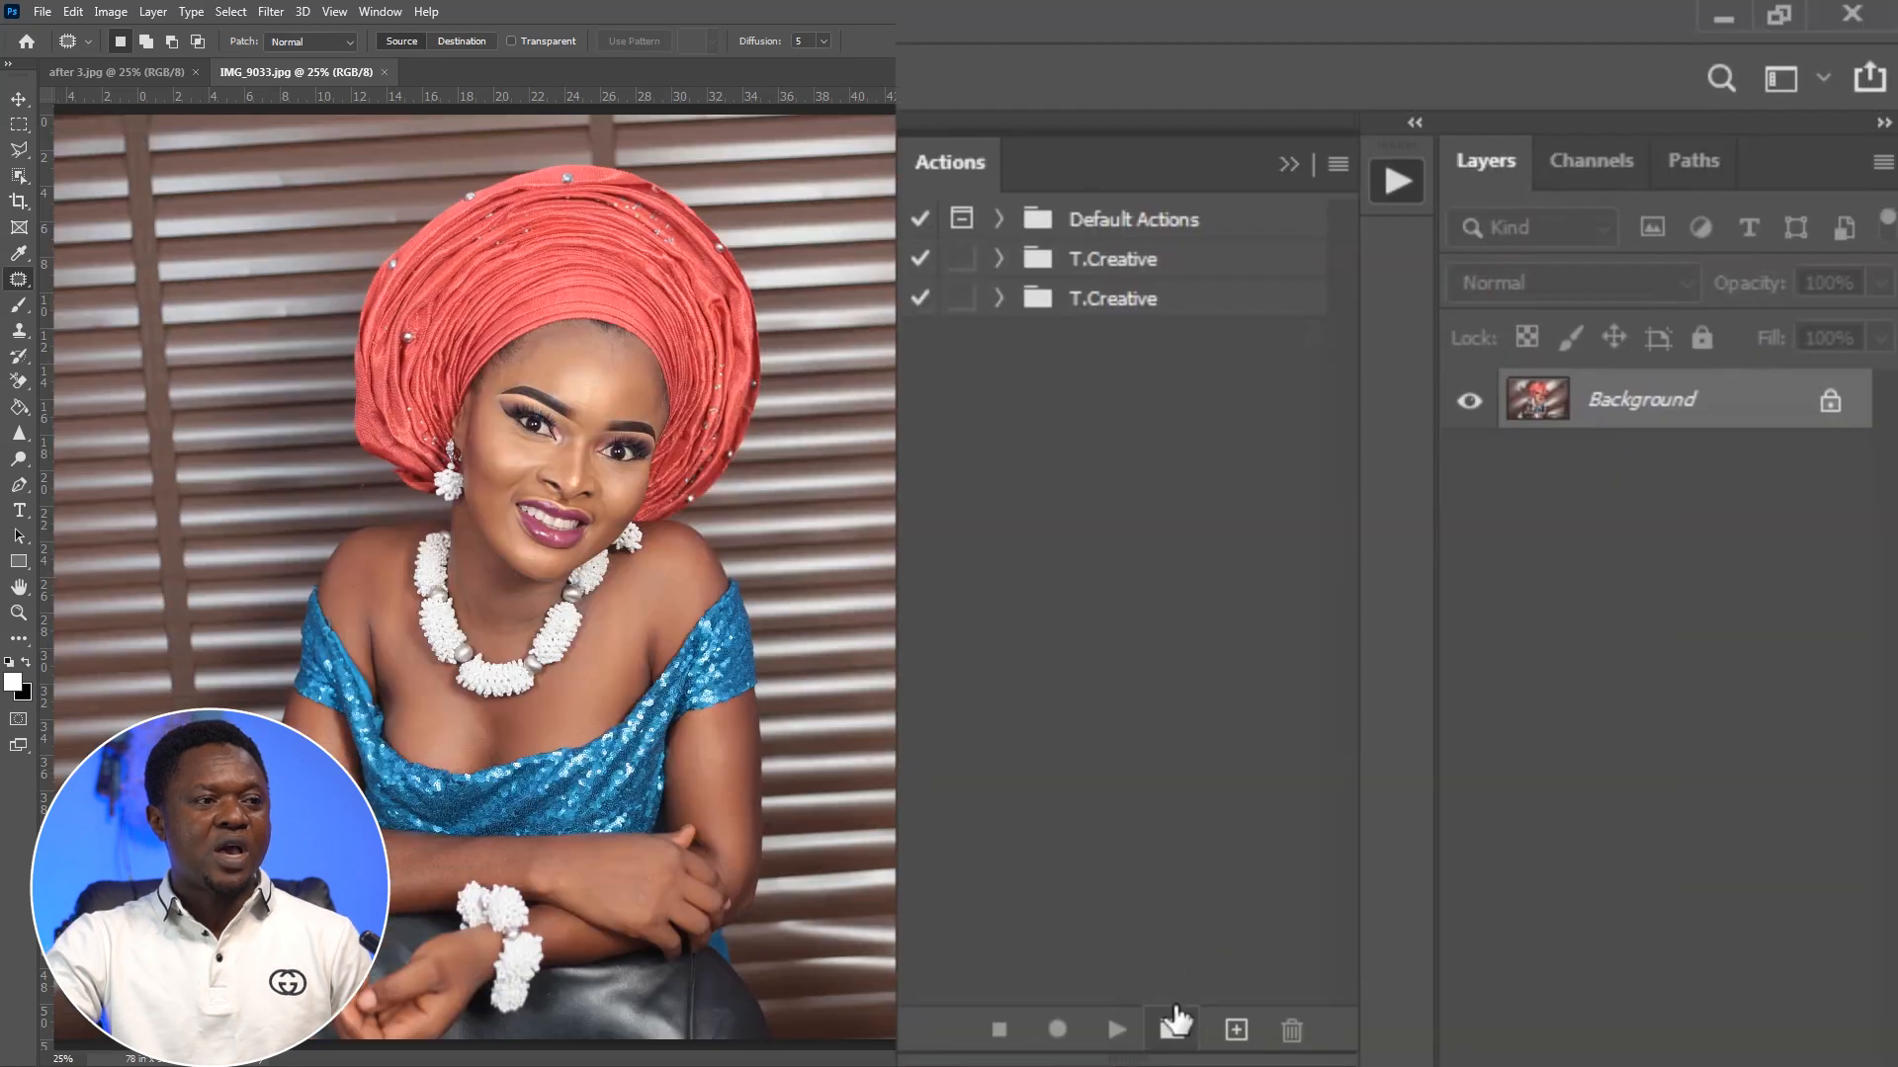
pyautogui.click(1173, 1031)
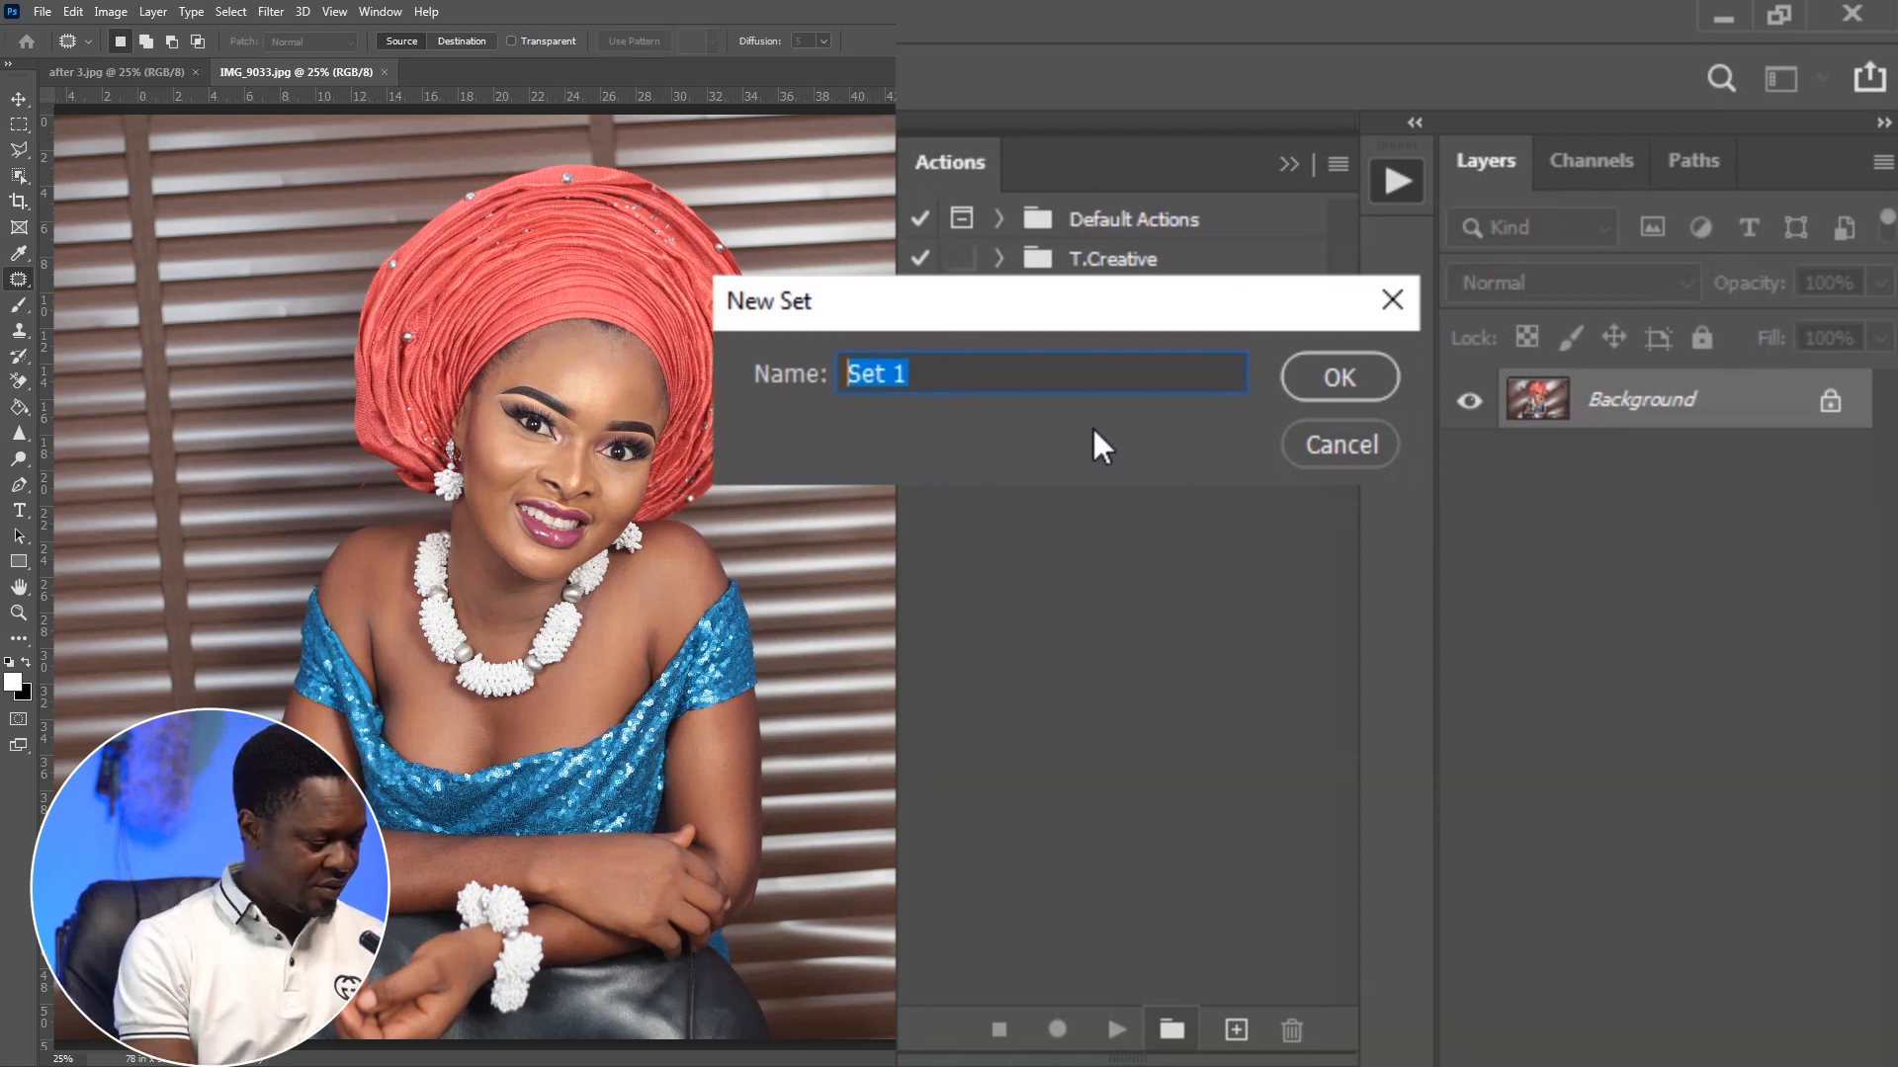
pyautogui.write('Creative enhancements')
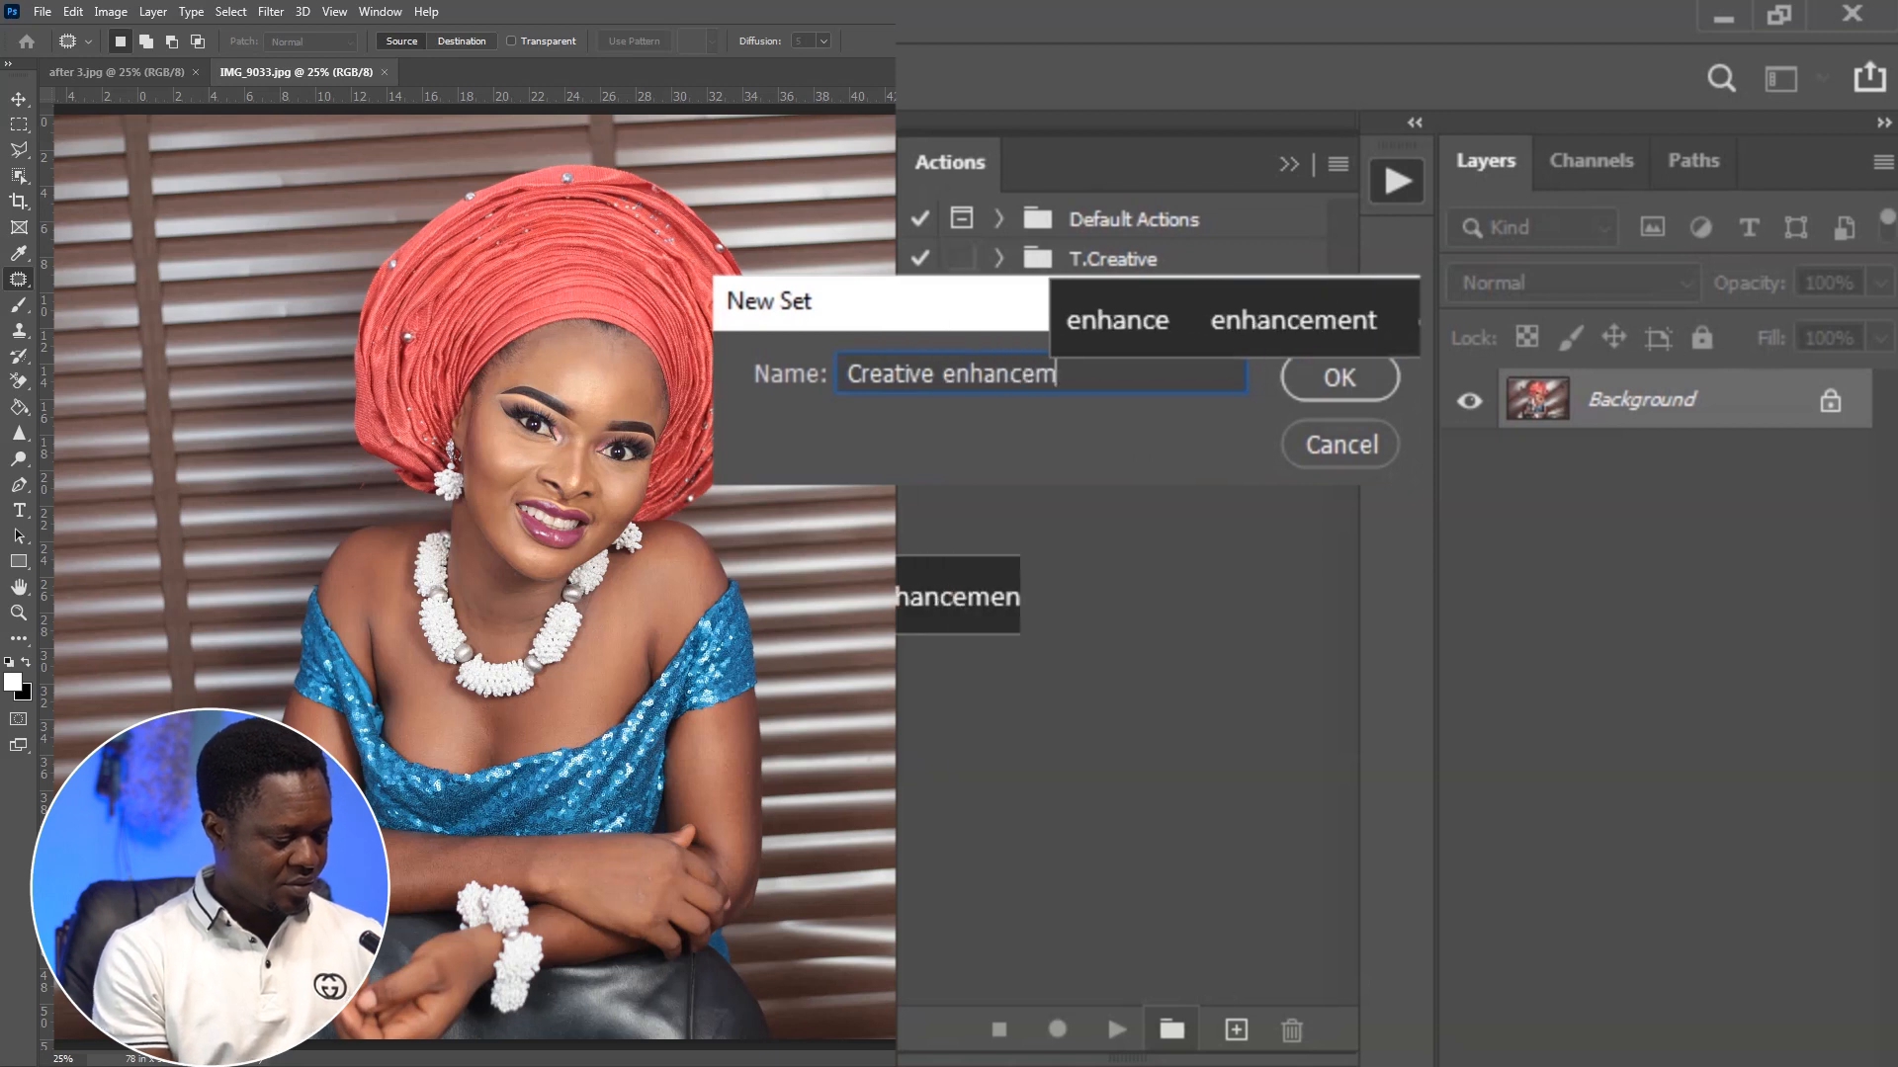
pyautogui.click(1344, 378)
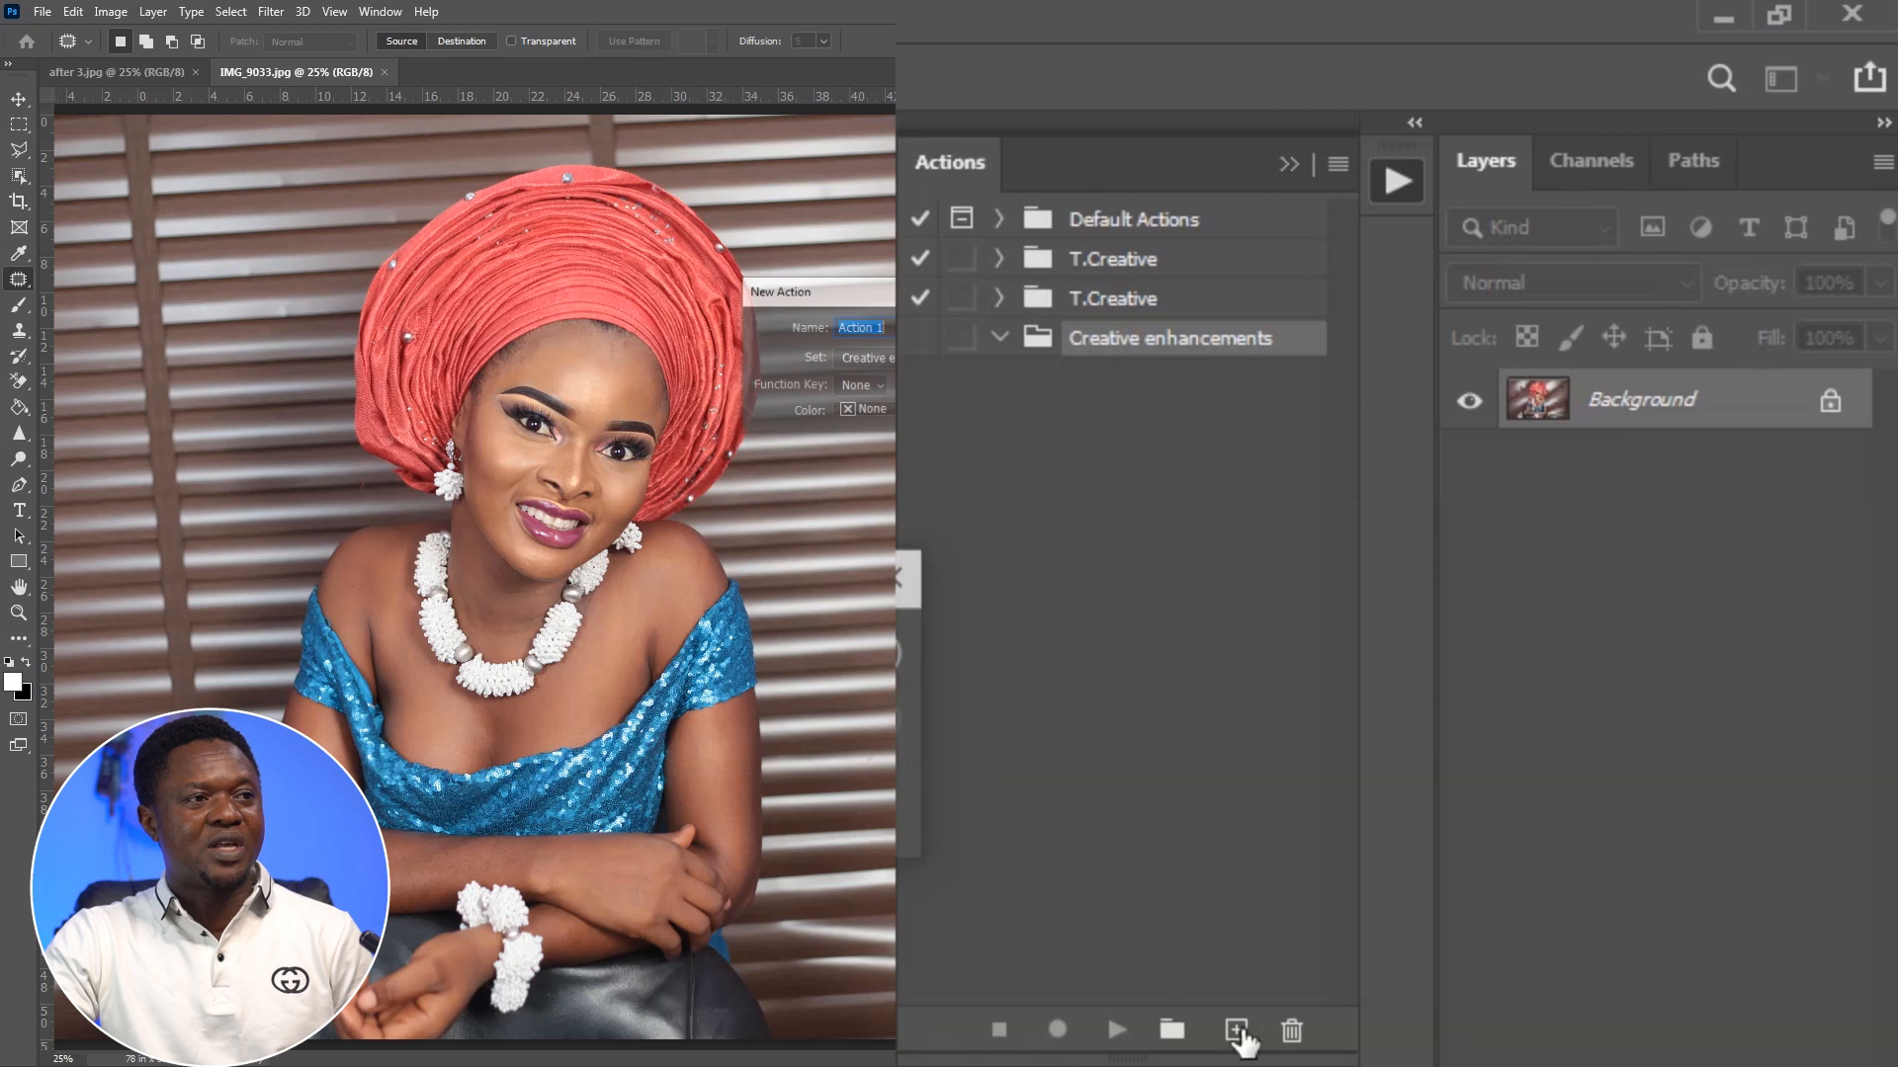
# Start recording a new action named "exposure" in the Creative enhancements set.
pyautogui.click(1236, 1030)
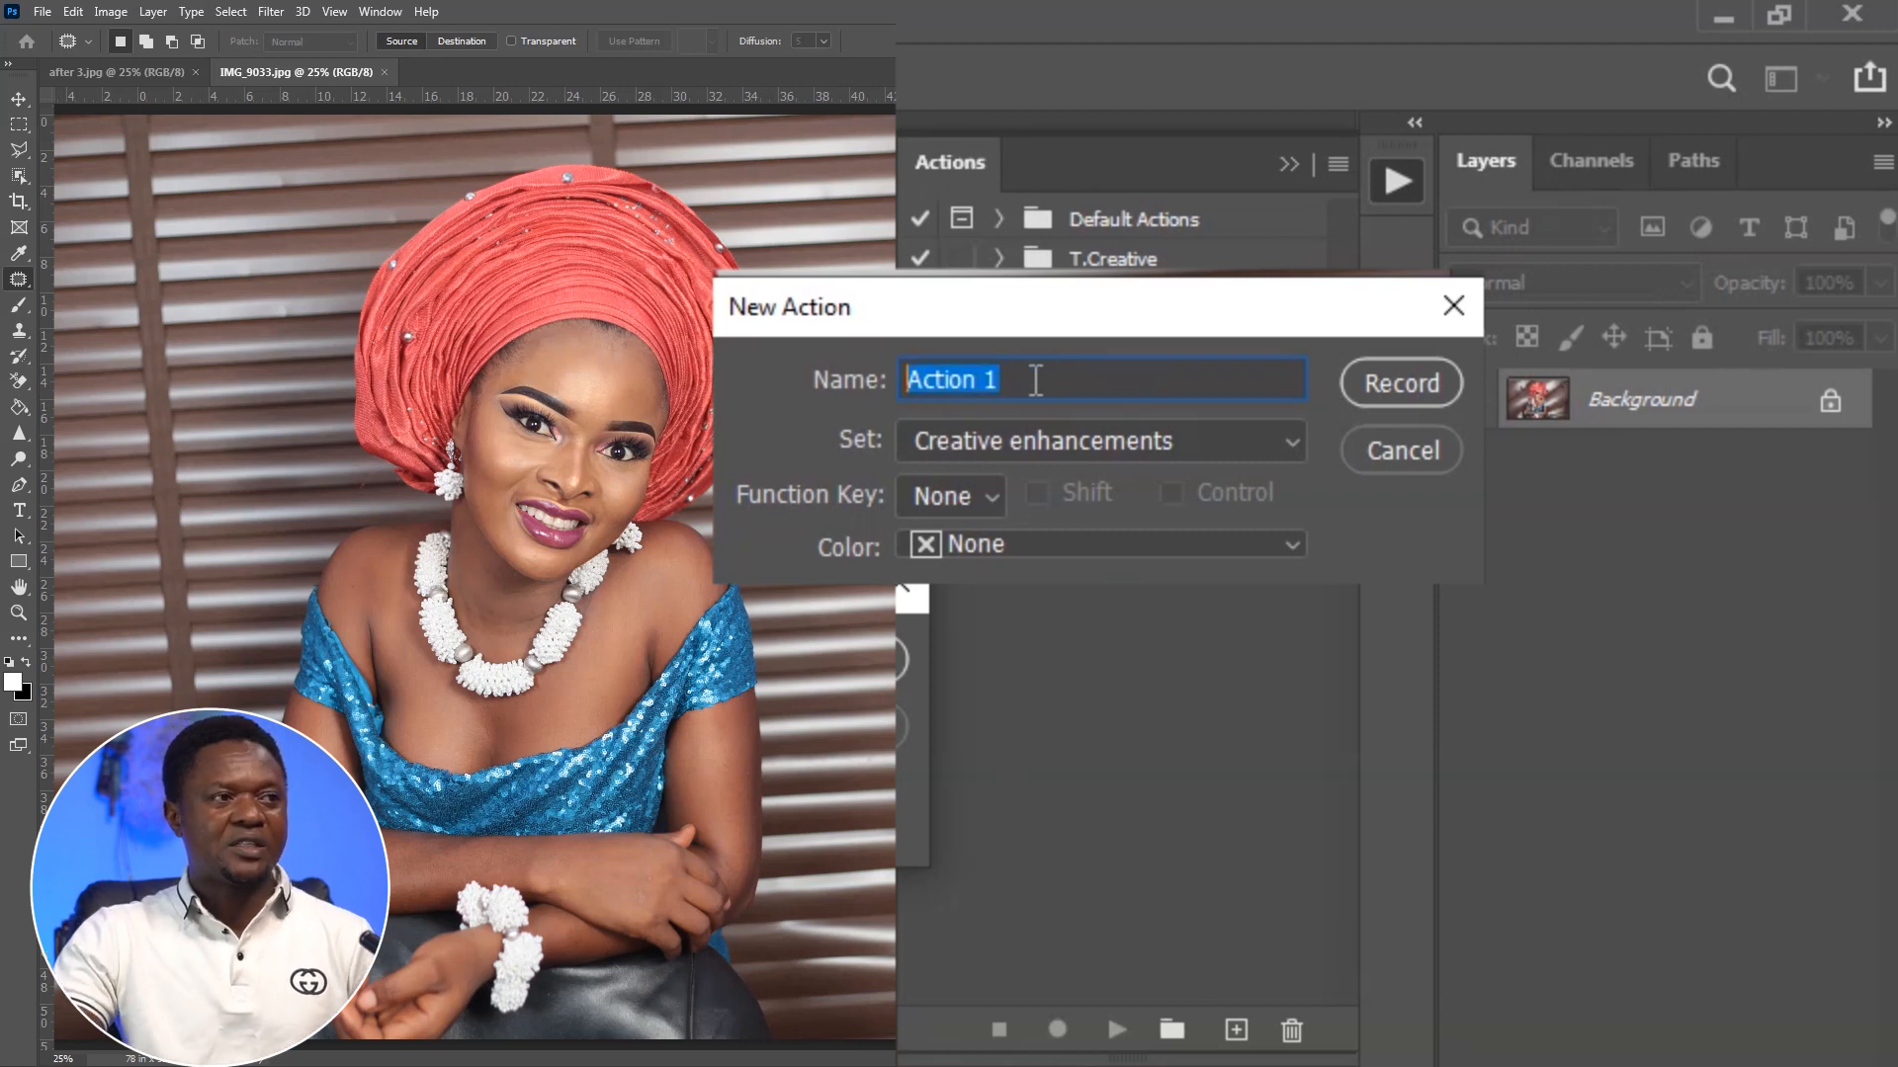
pyautogui.write('exposure')
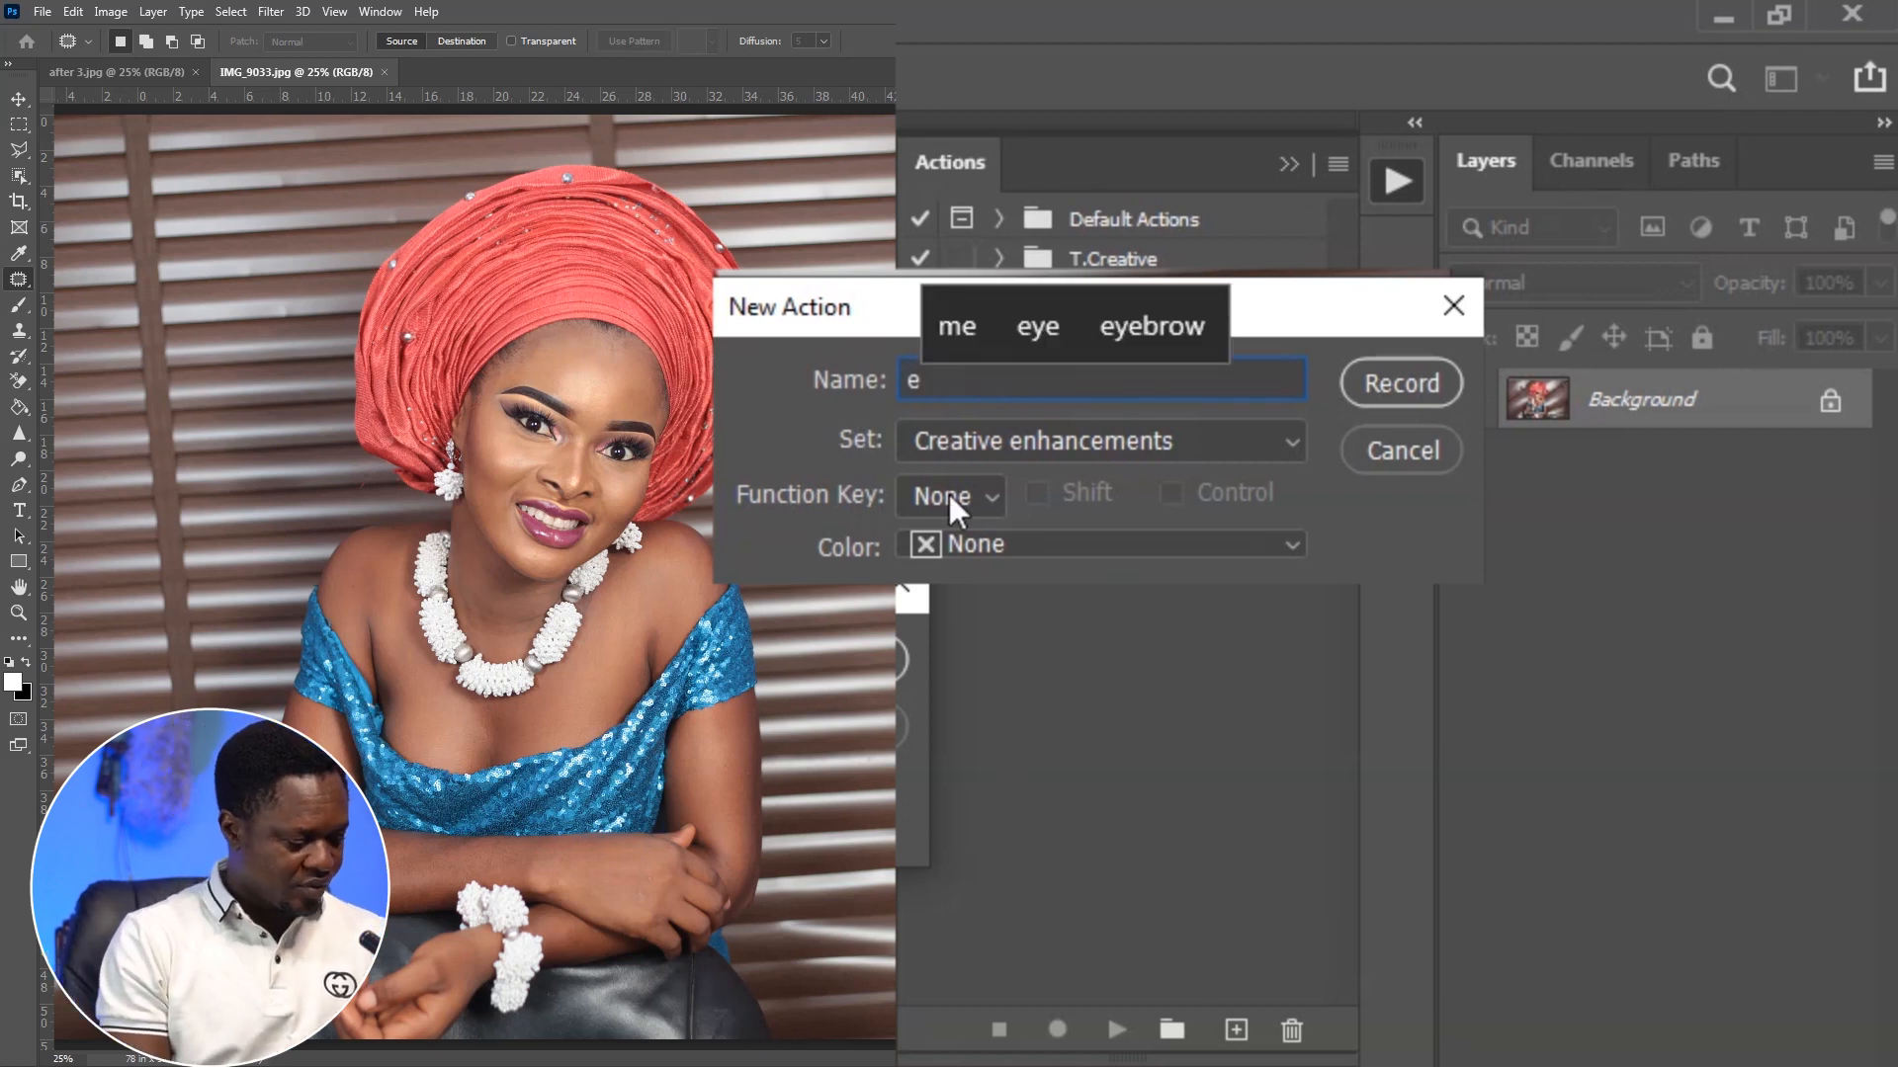
pyautogui.click(1393, 386)
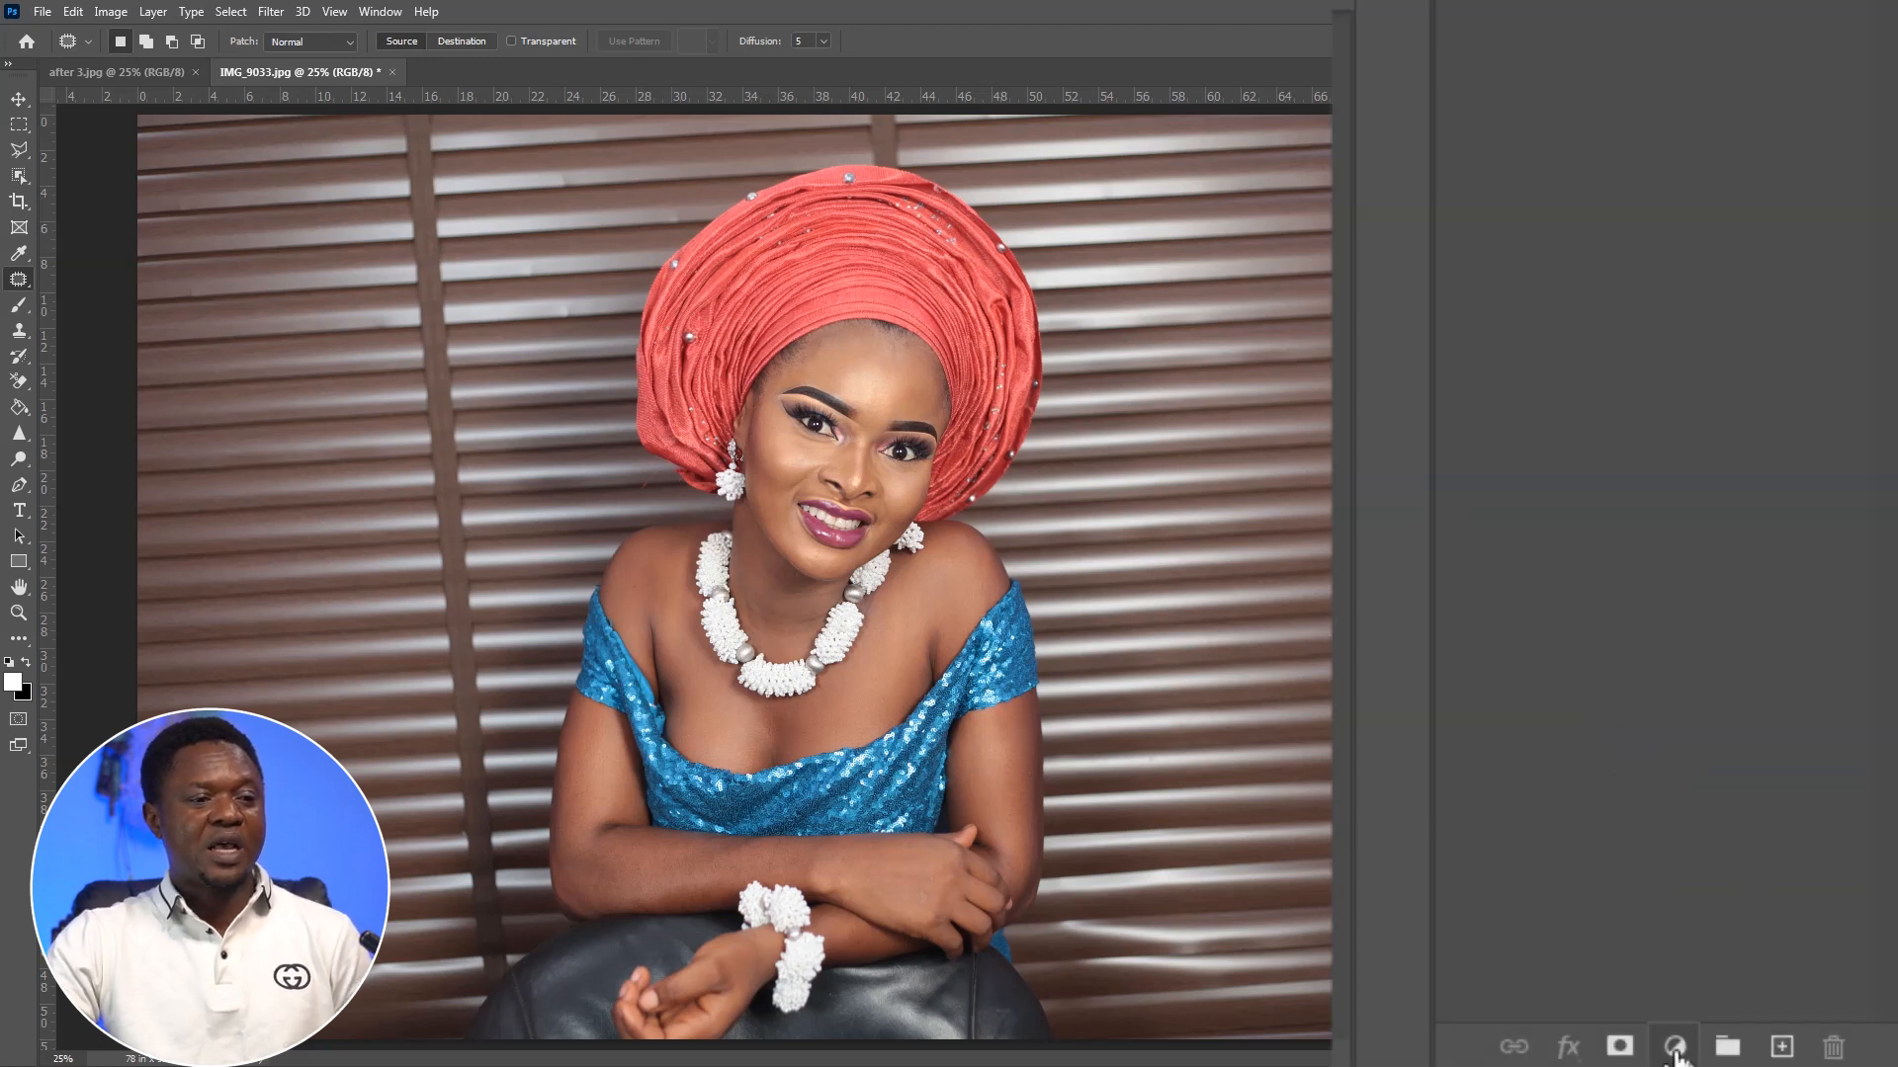
# Add a Brightness/Contrast adjustment layer above the Background with brightness -25 and contrast 25.
pyautogui.click(1674, 1050)
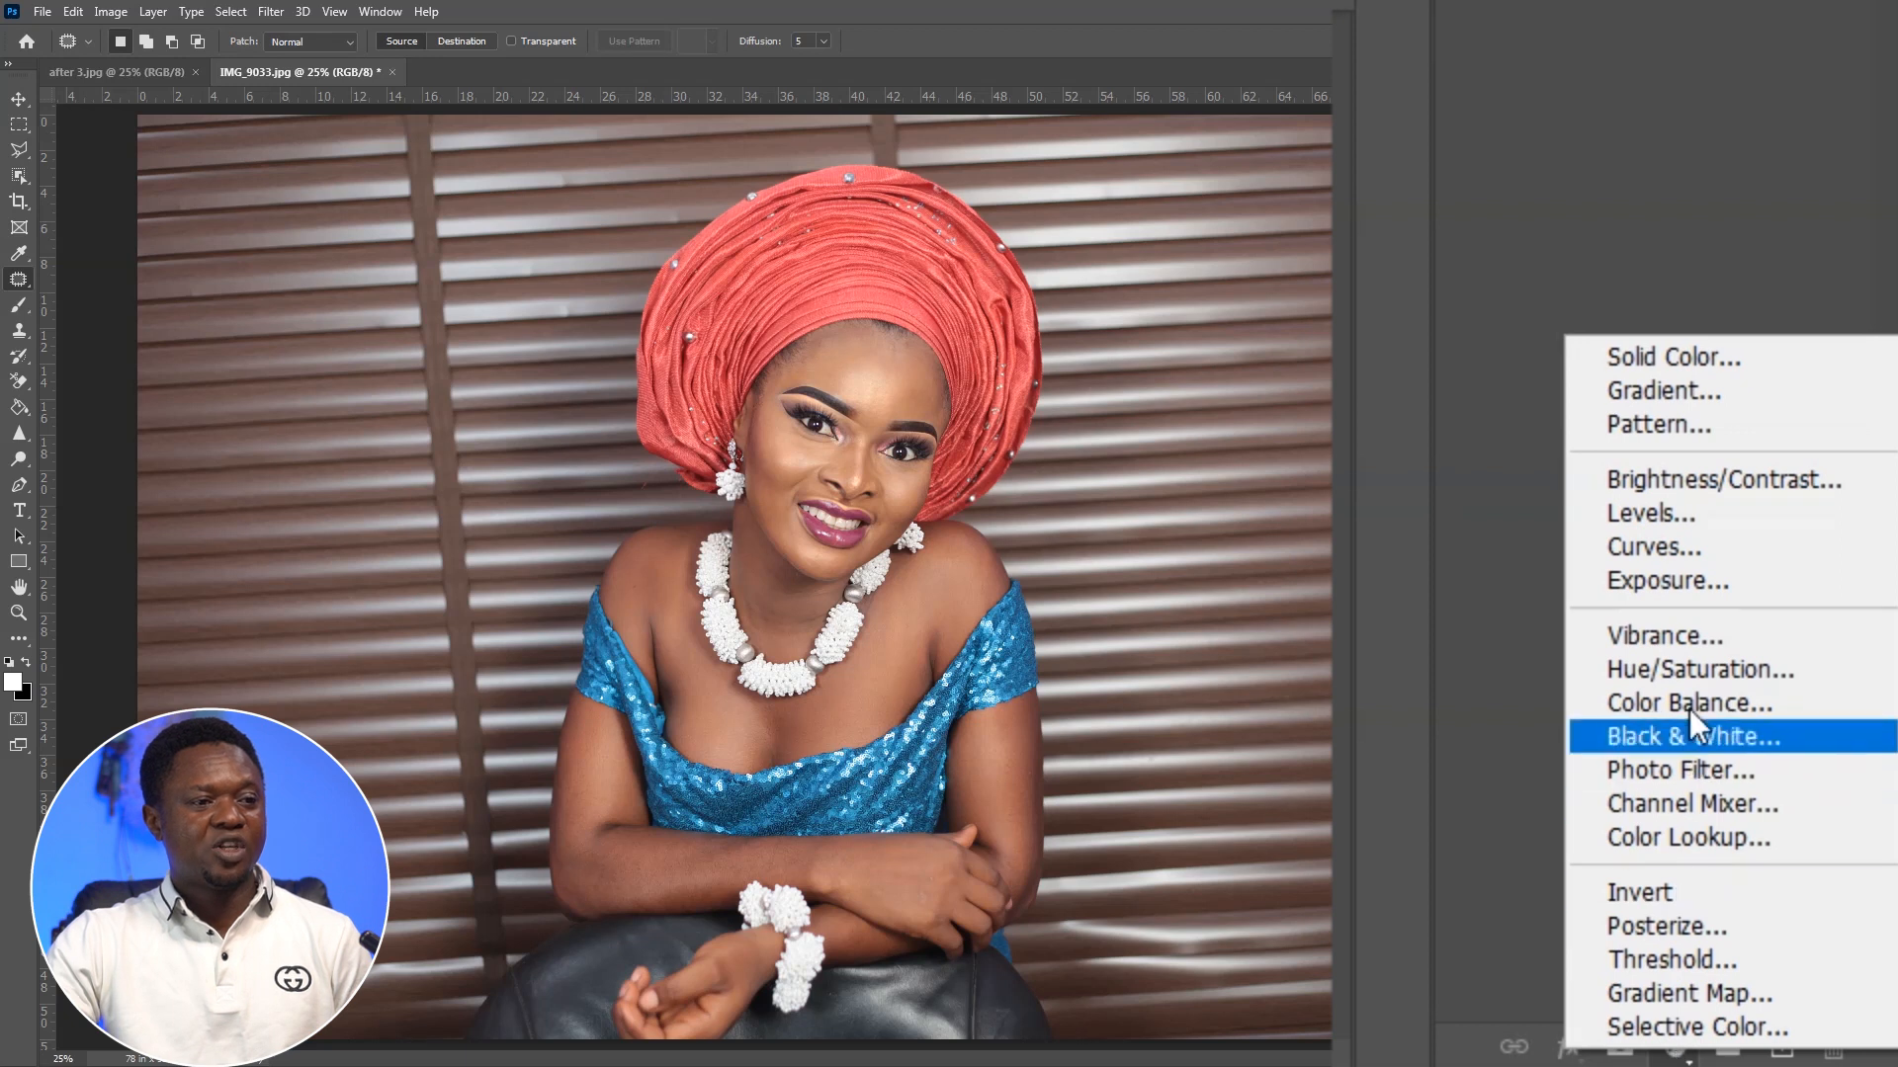
pyautogui.click(1675, 481)
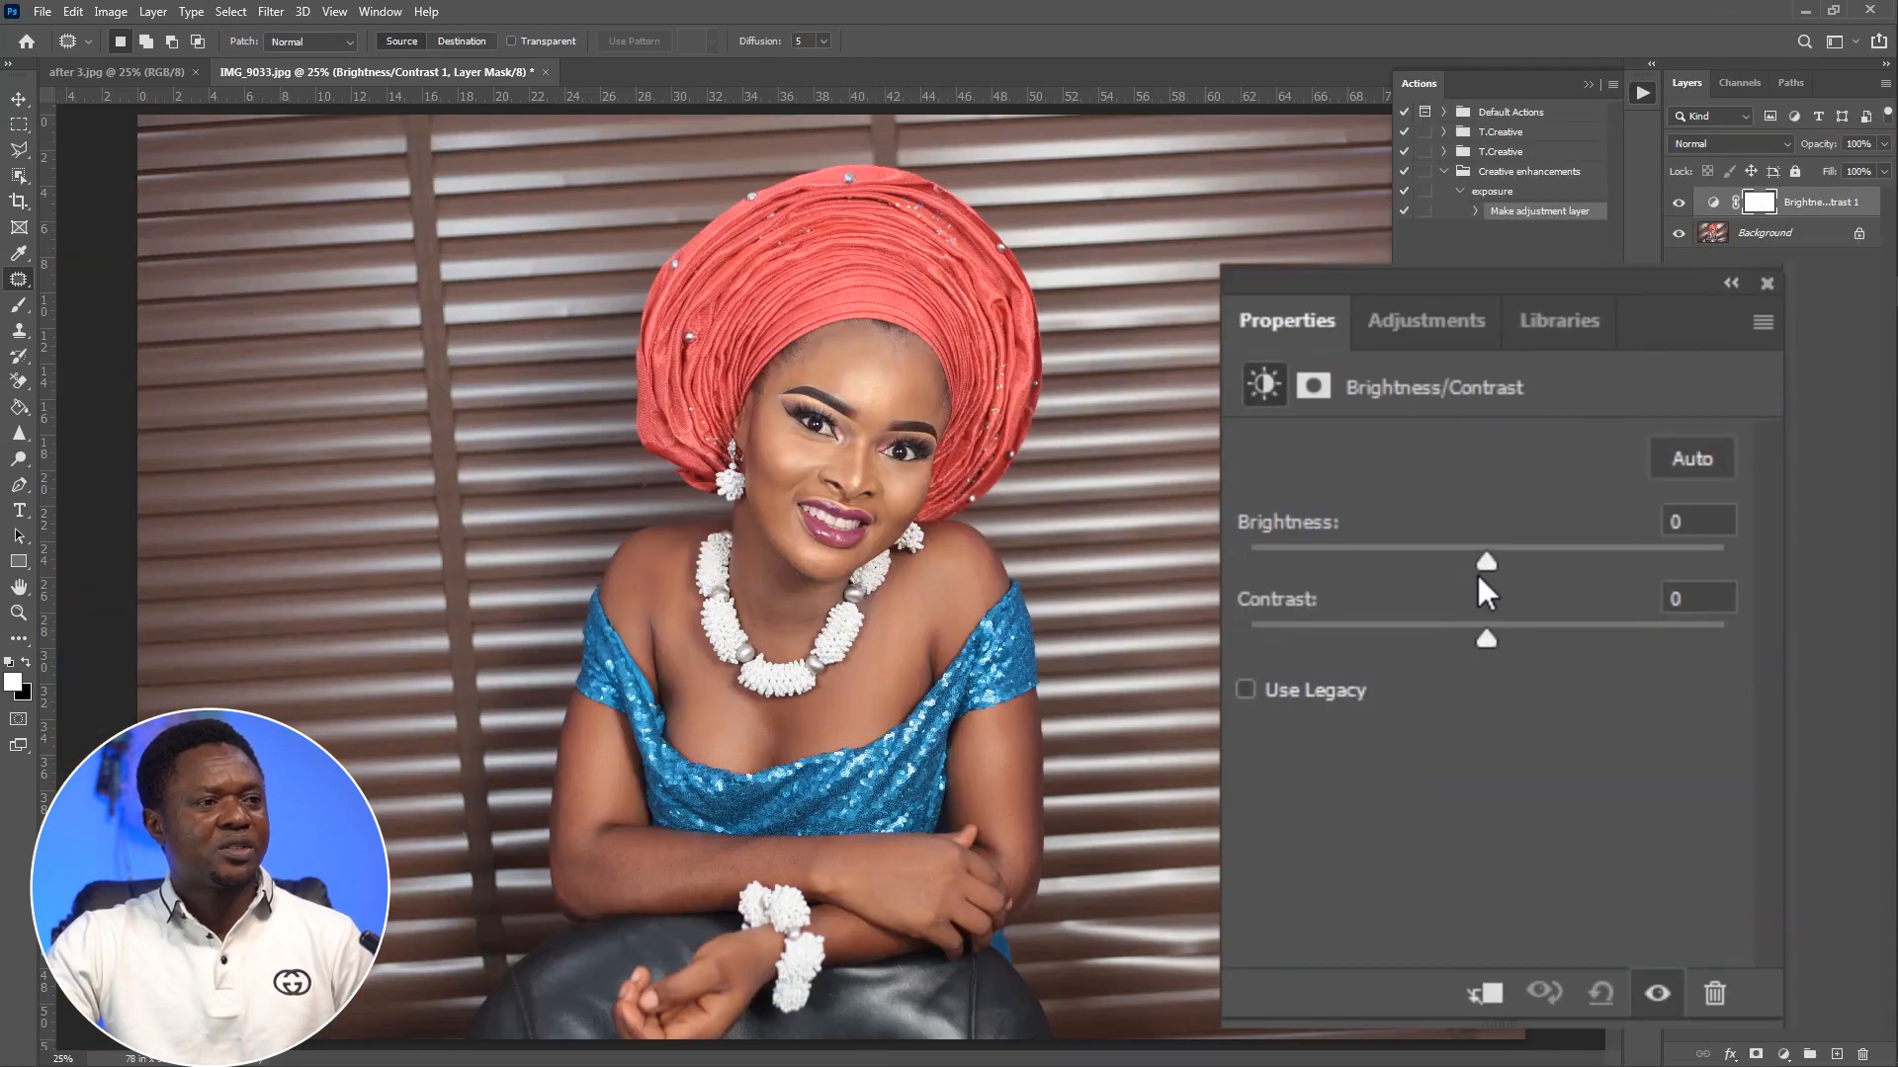
pyautogui.moveTo(1480, 565); pyautogui.dragTo(1463, 562)
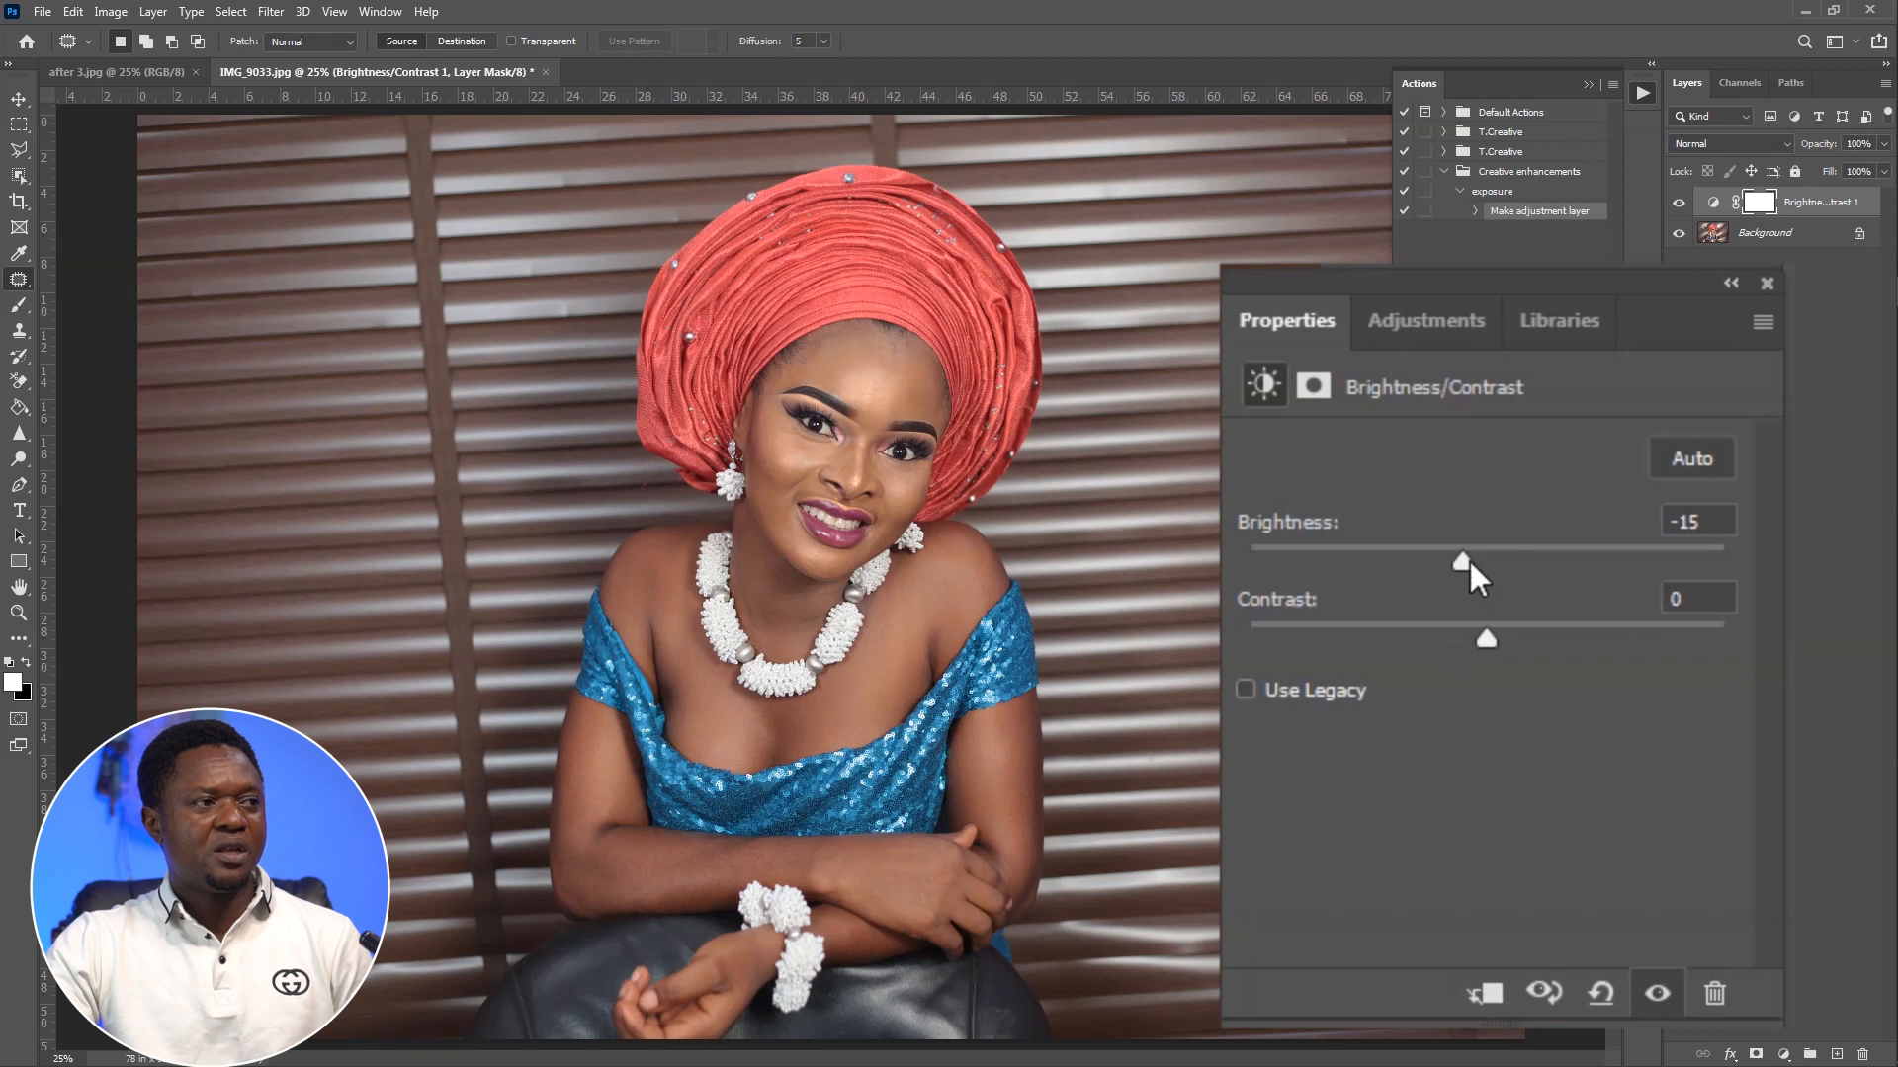
pyautogui.moveTo(1710, 524); pyautogui.dragTo(1670, 522)
pyautogui.write('25')
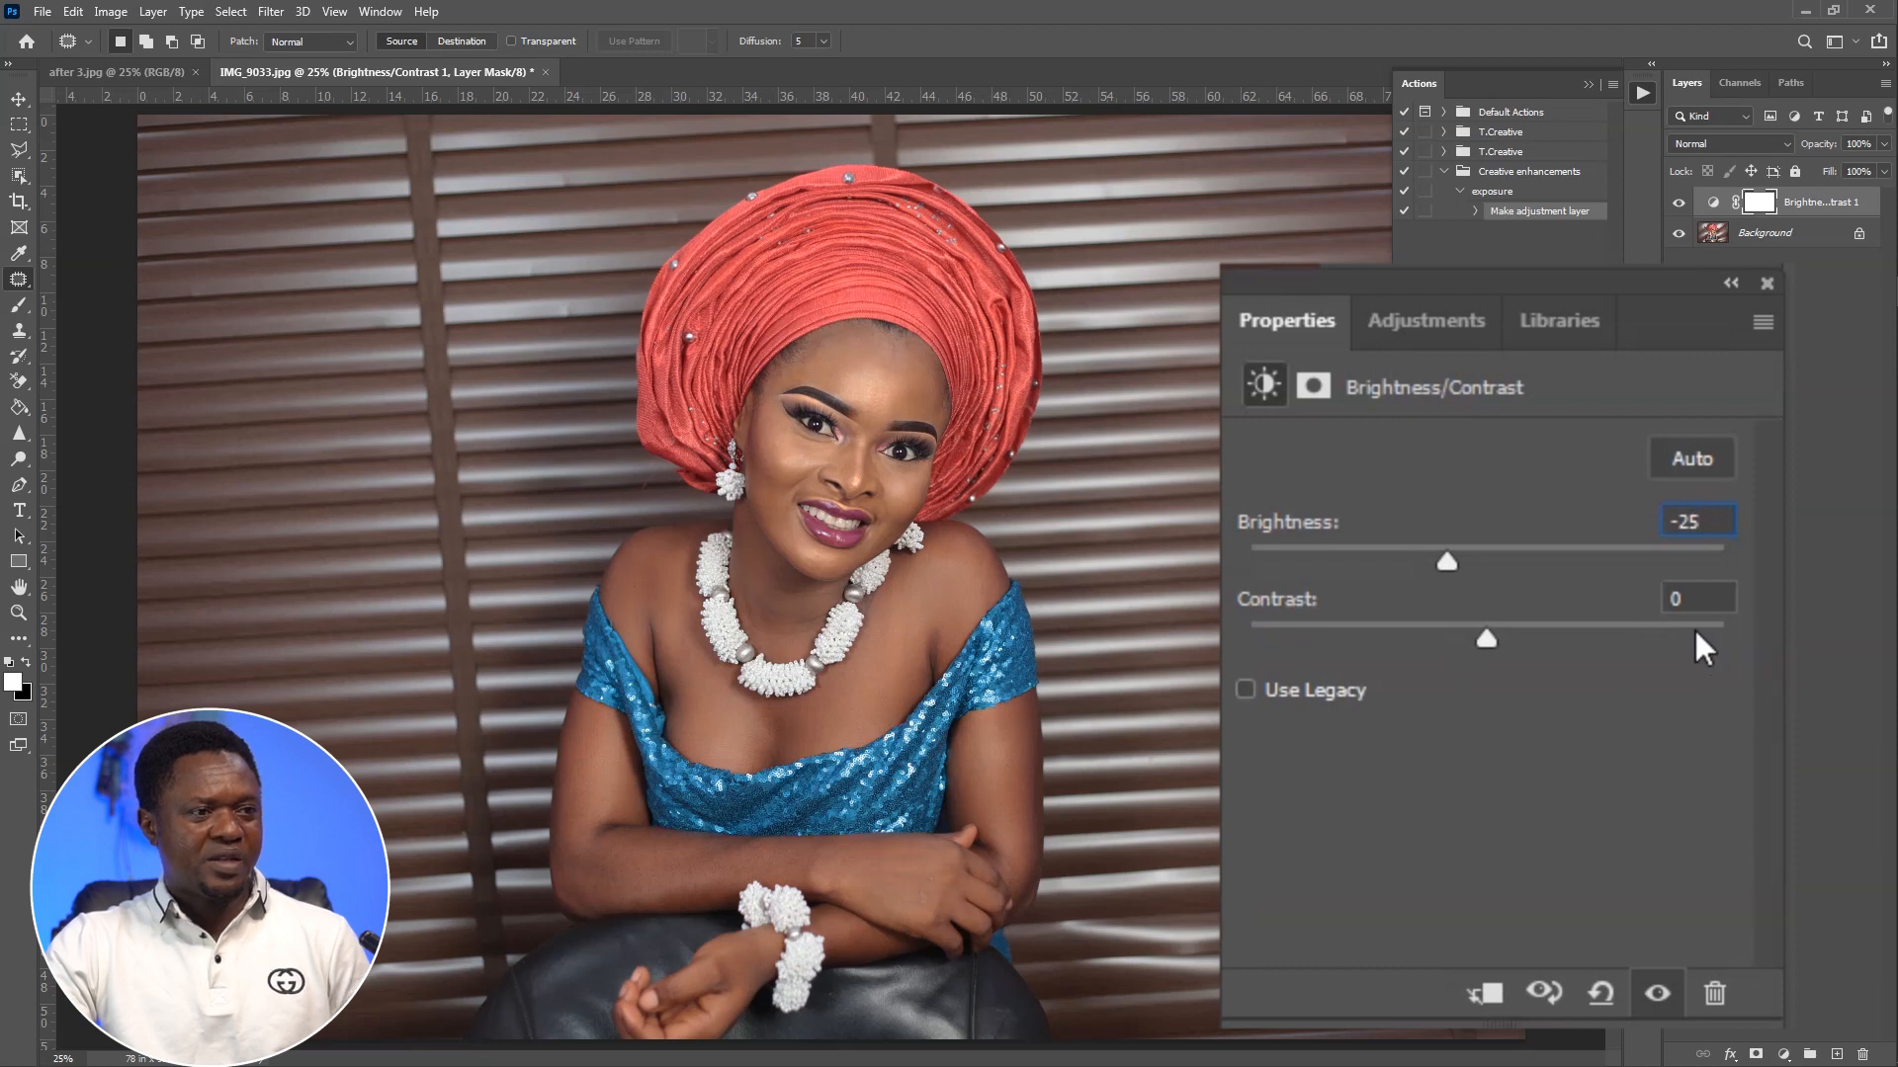
pyautogui.press('Tab')
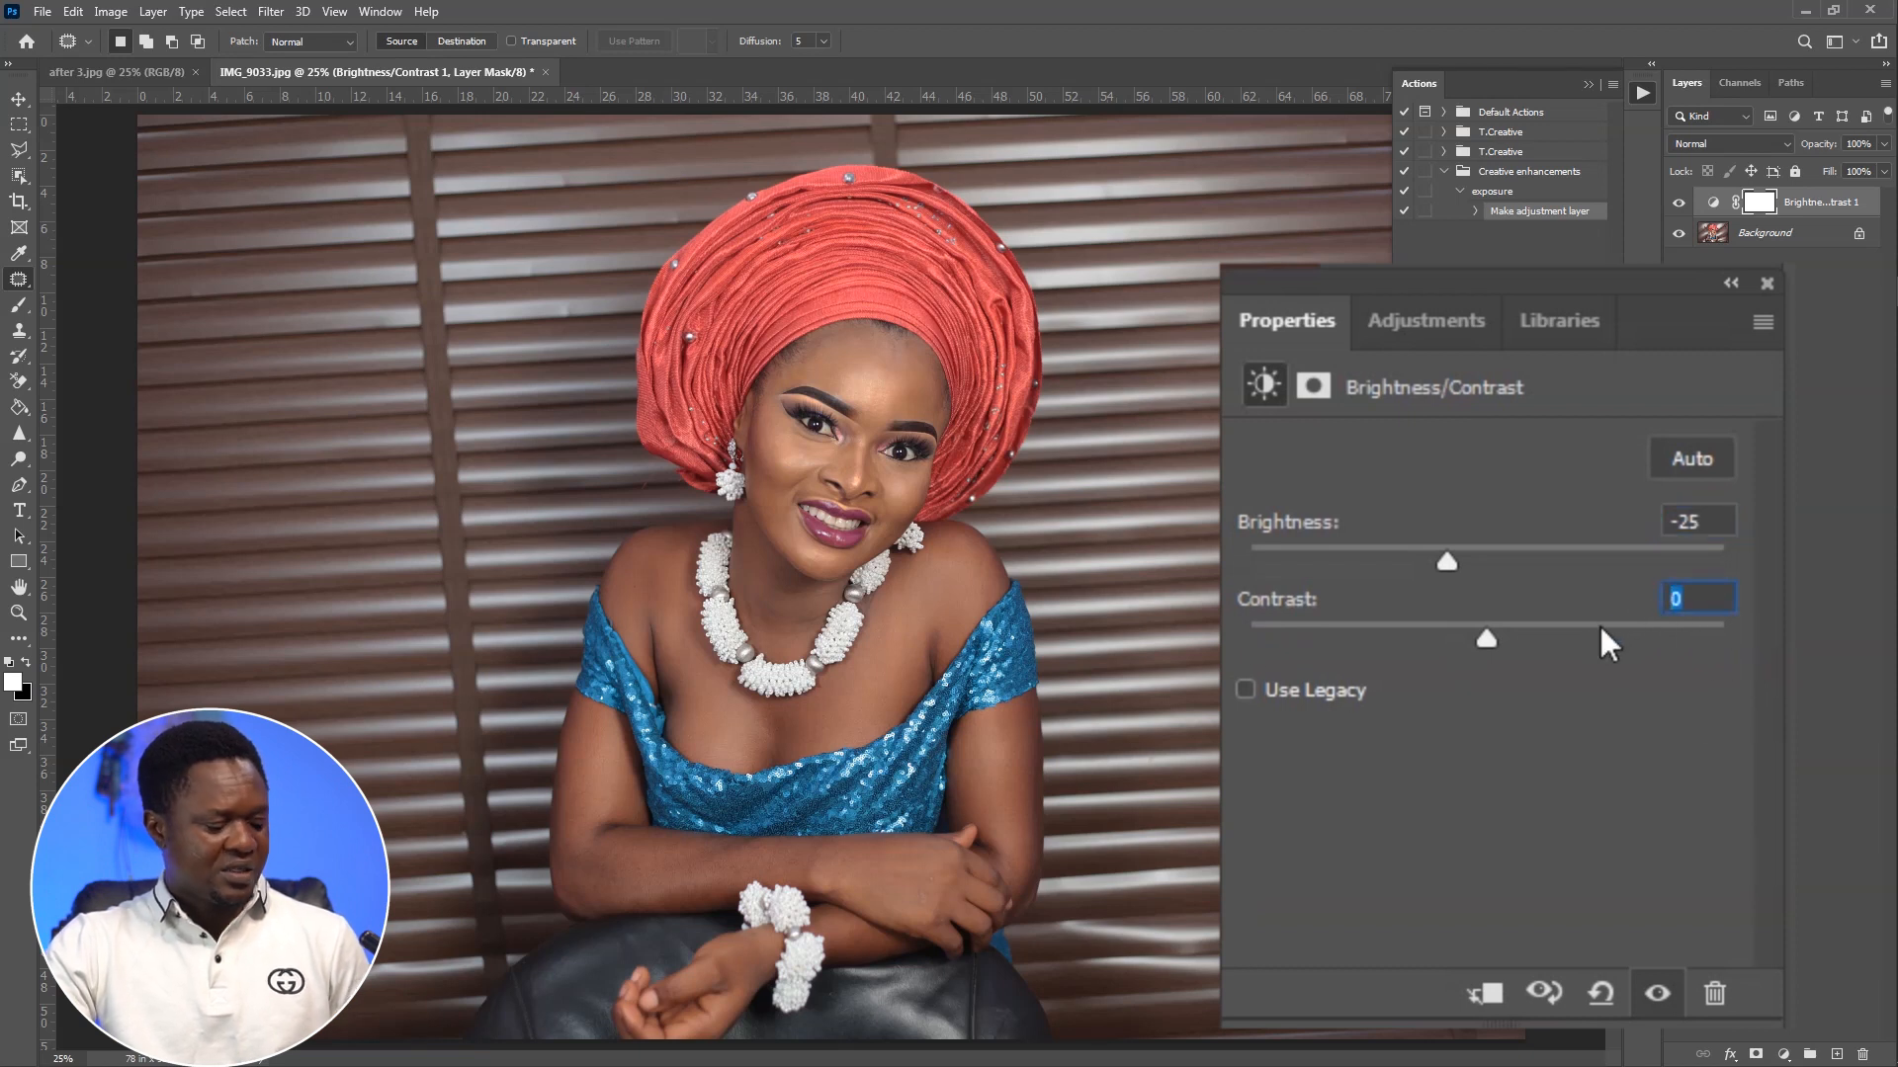
pyautogui.write('25')
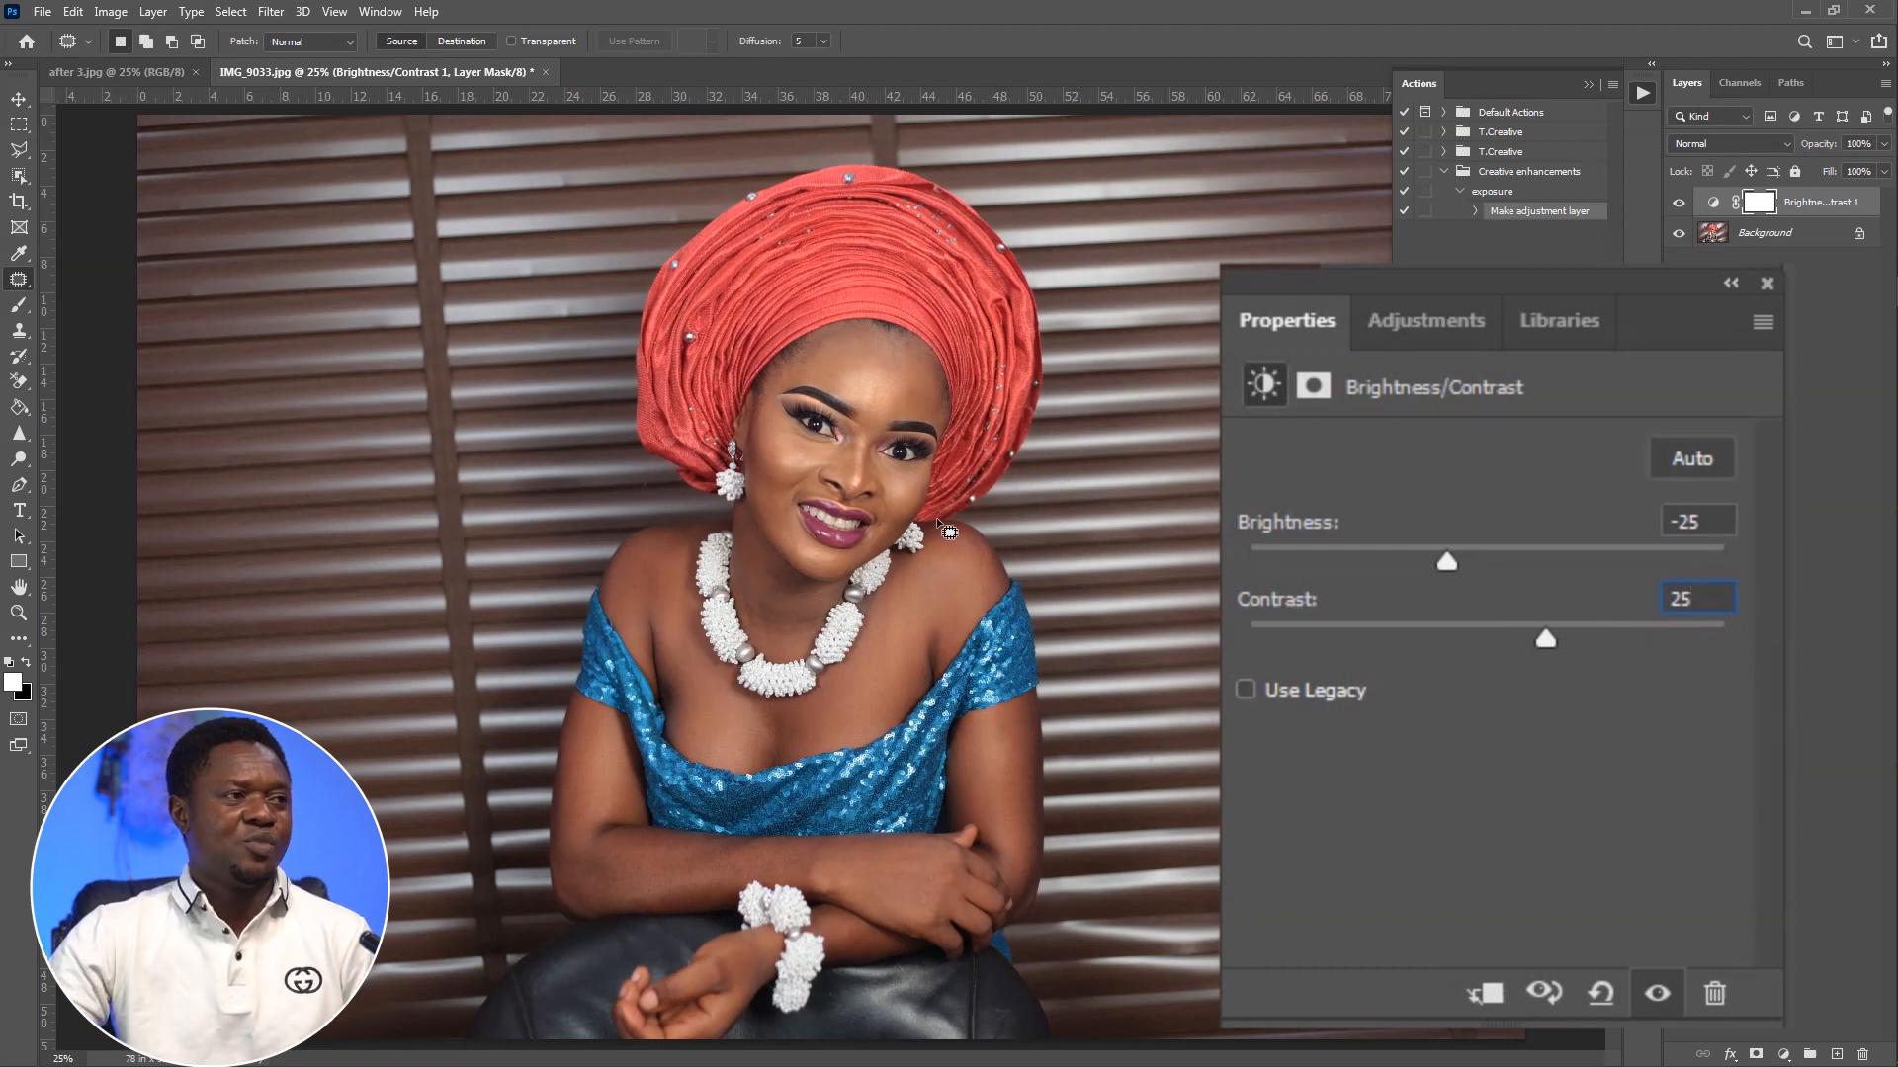
pyautogui.press('Return')
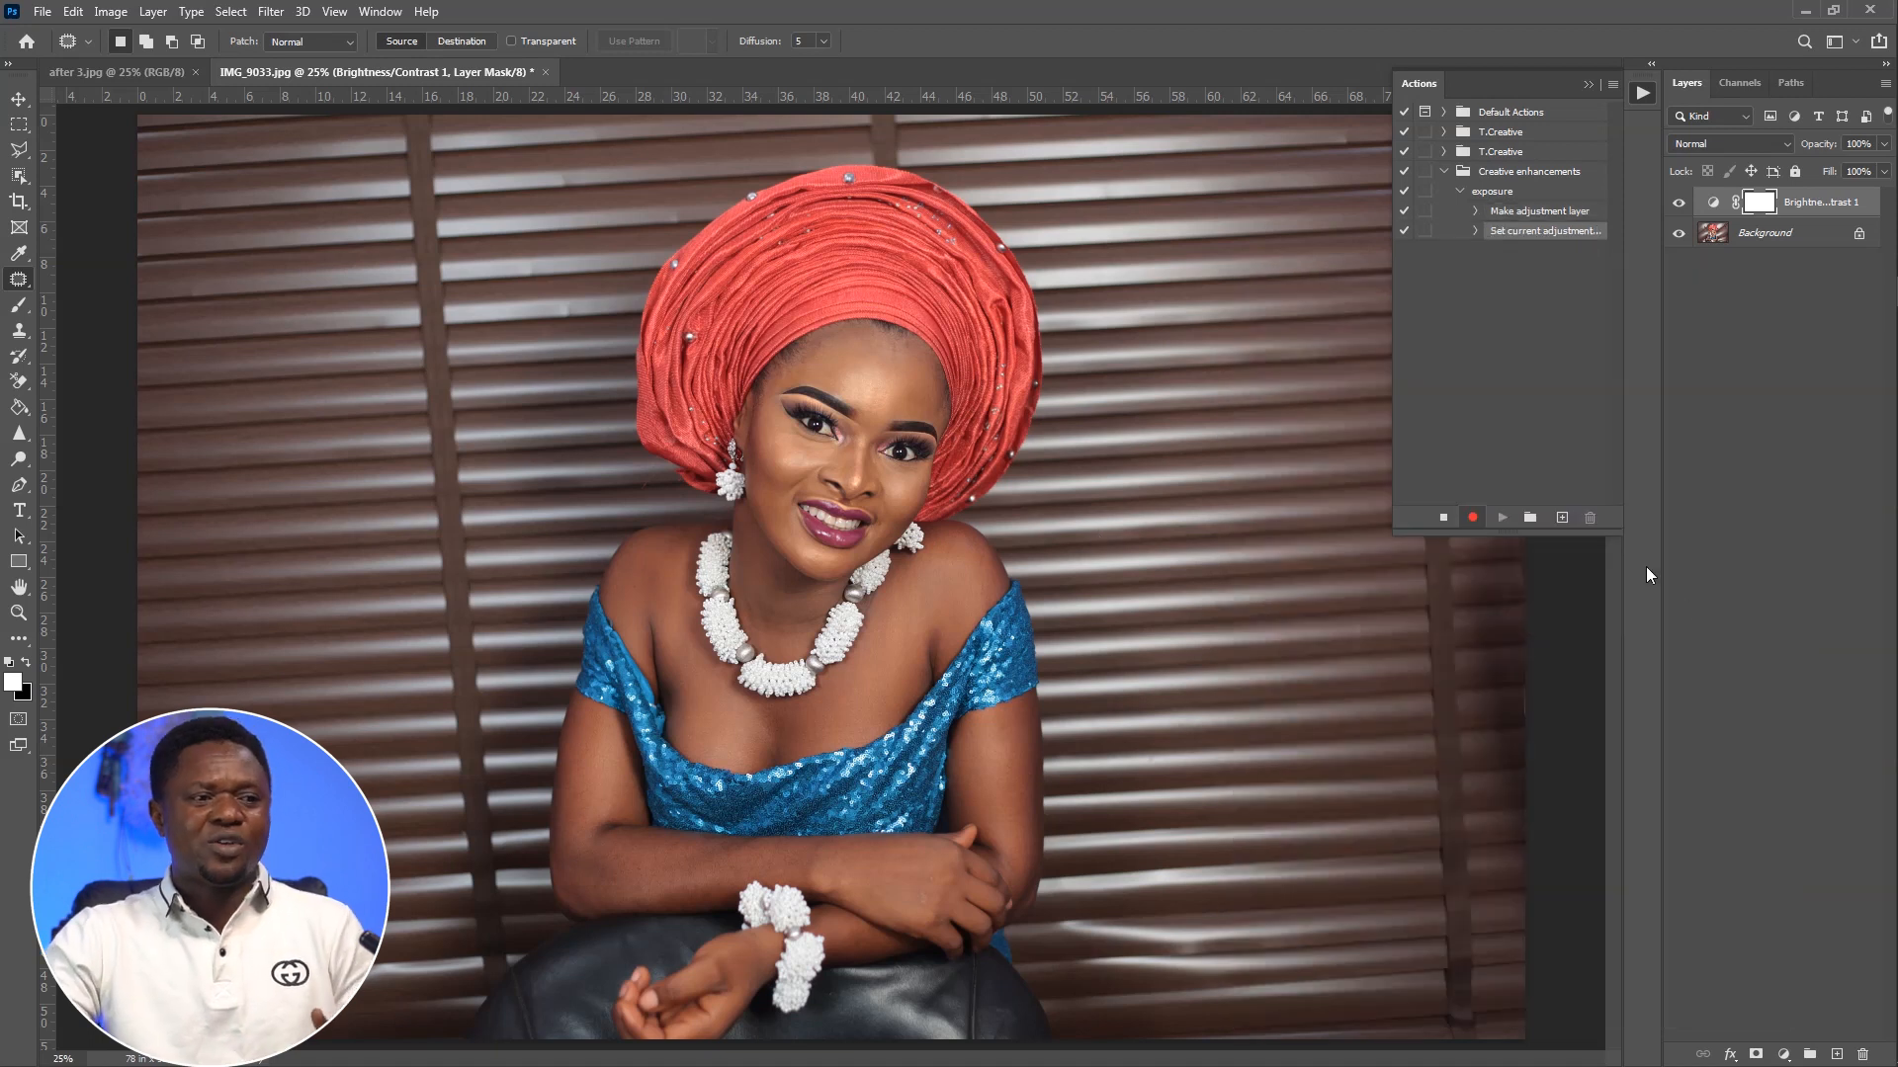
# Add a second Brightness/Contrast adjustment layer with brightness -25 and contrast 25, and stop recording the exposure action.
pyautogui.click(1787, 1053)
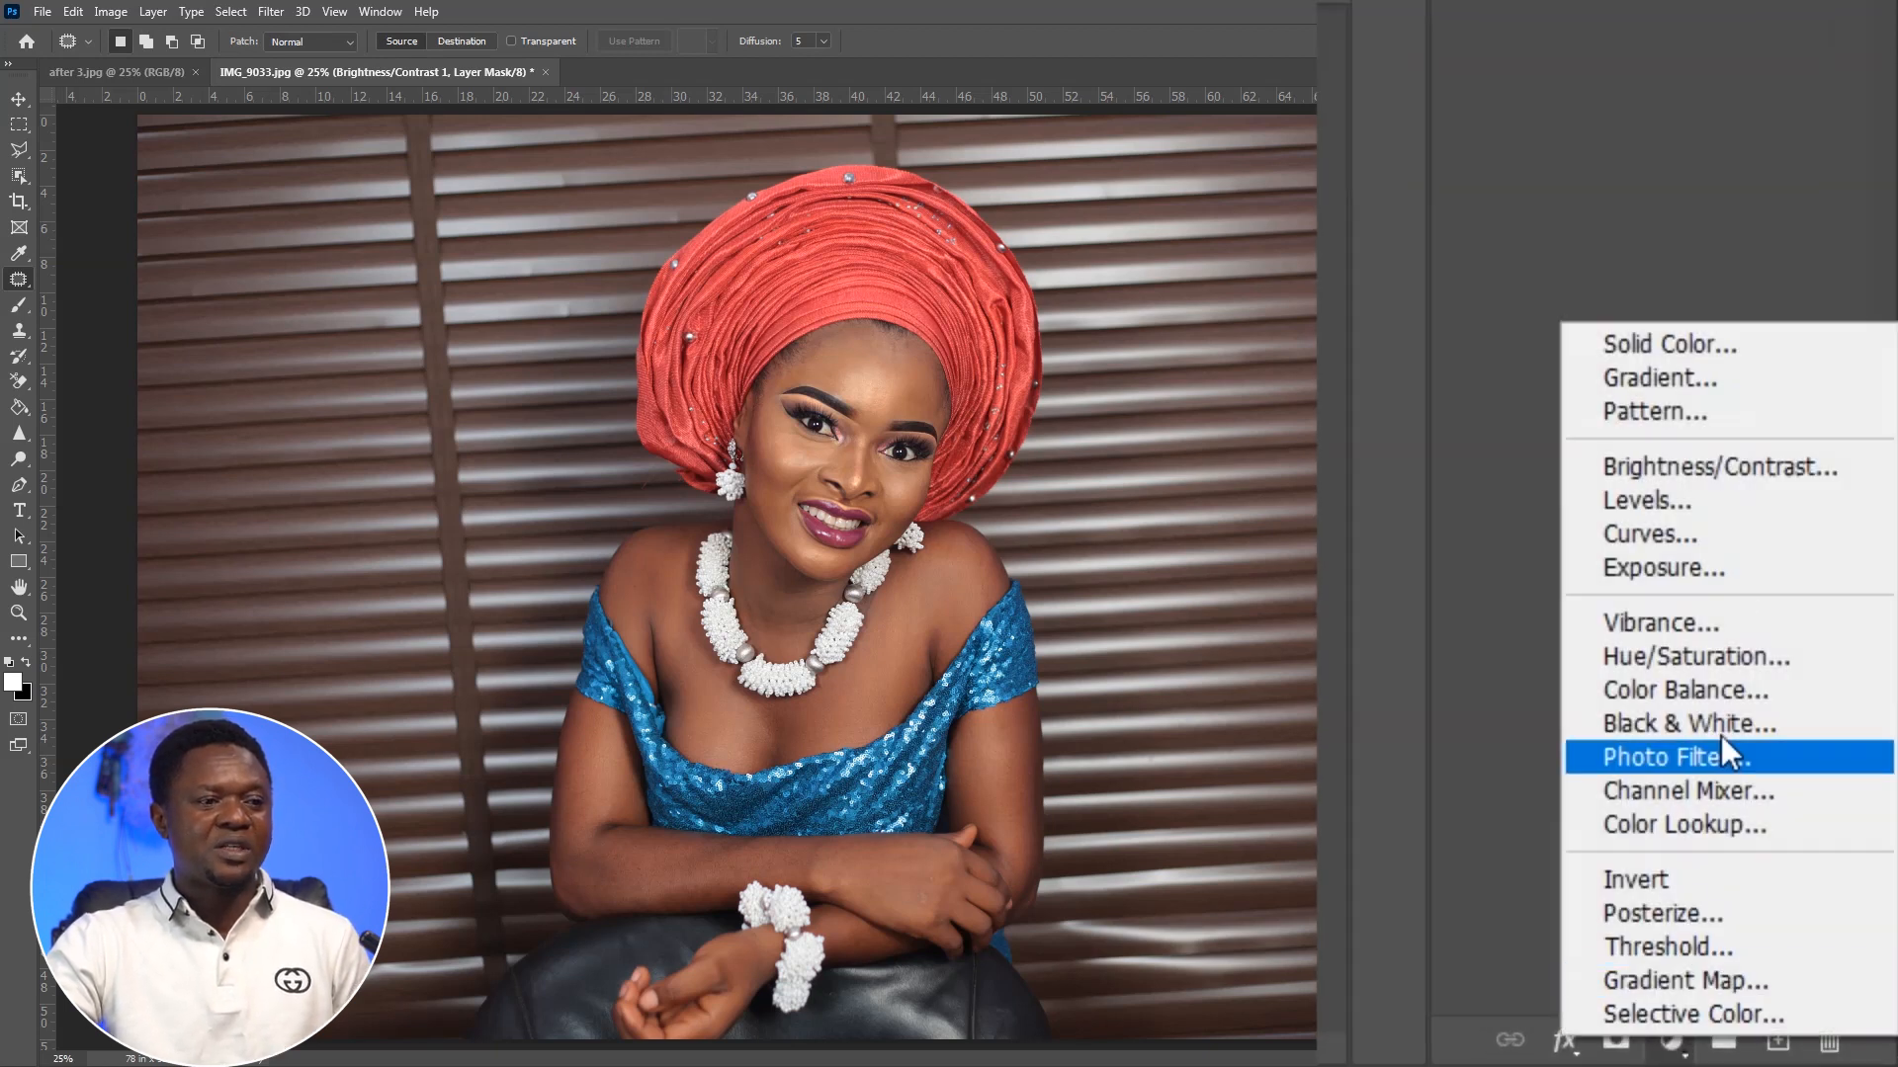
pyautogui.click(1715, 467)
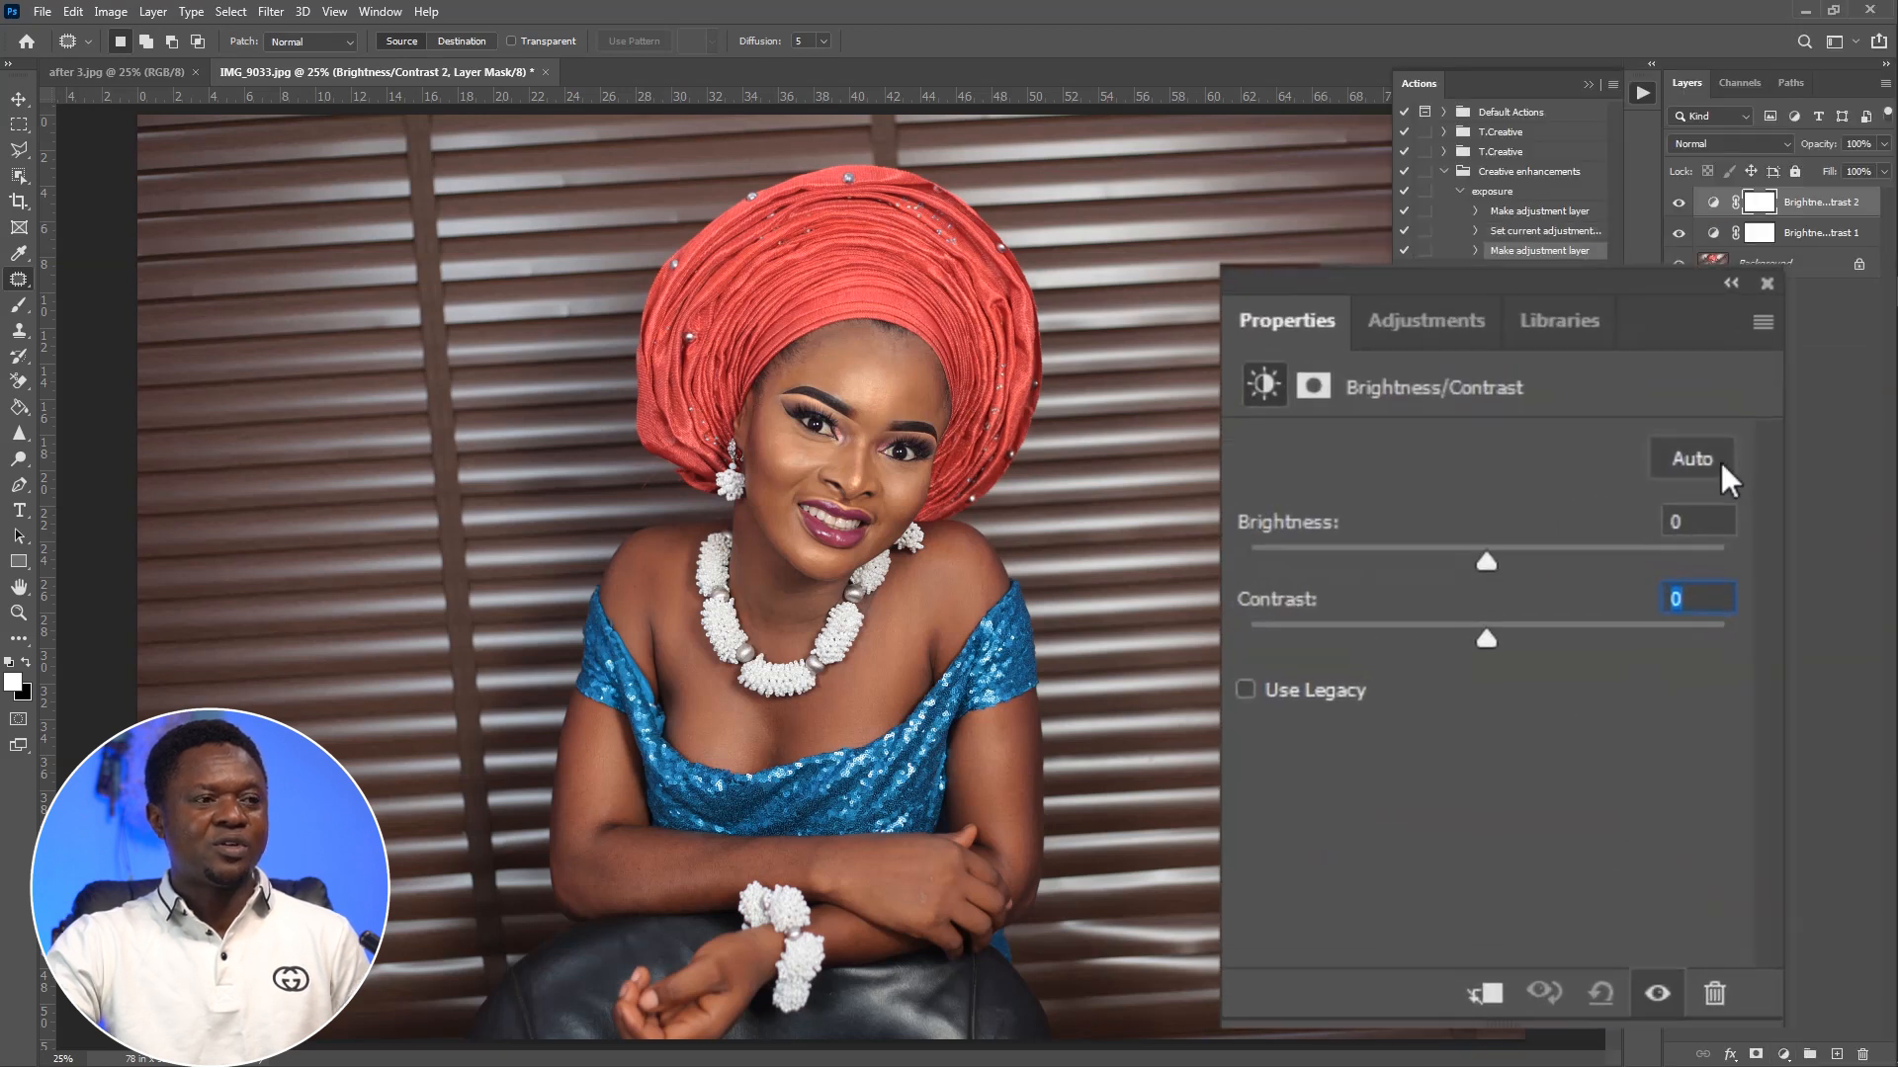
pyautogui.click(1678, 521)
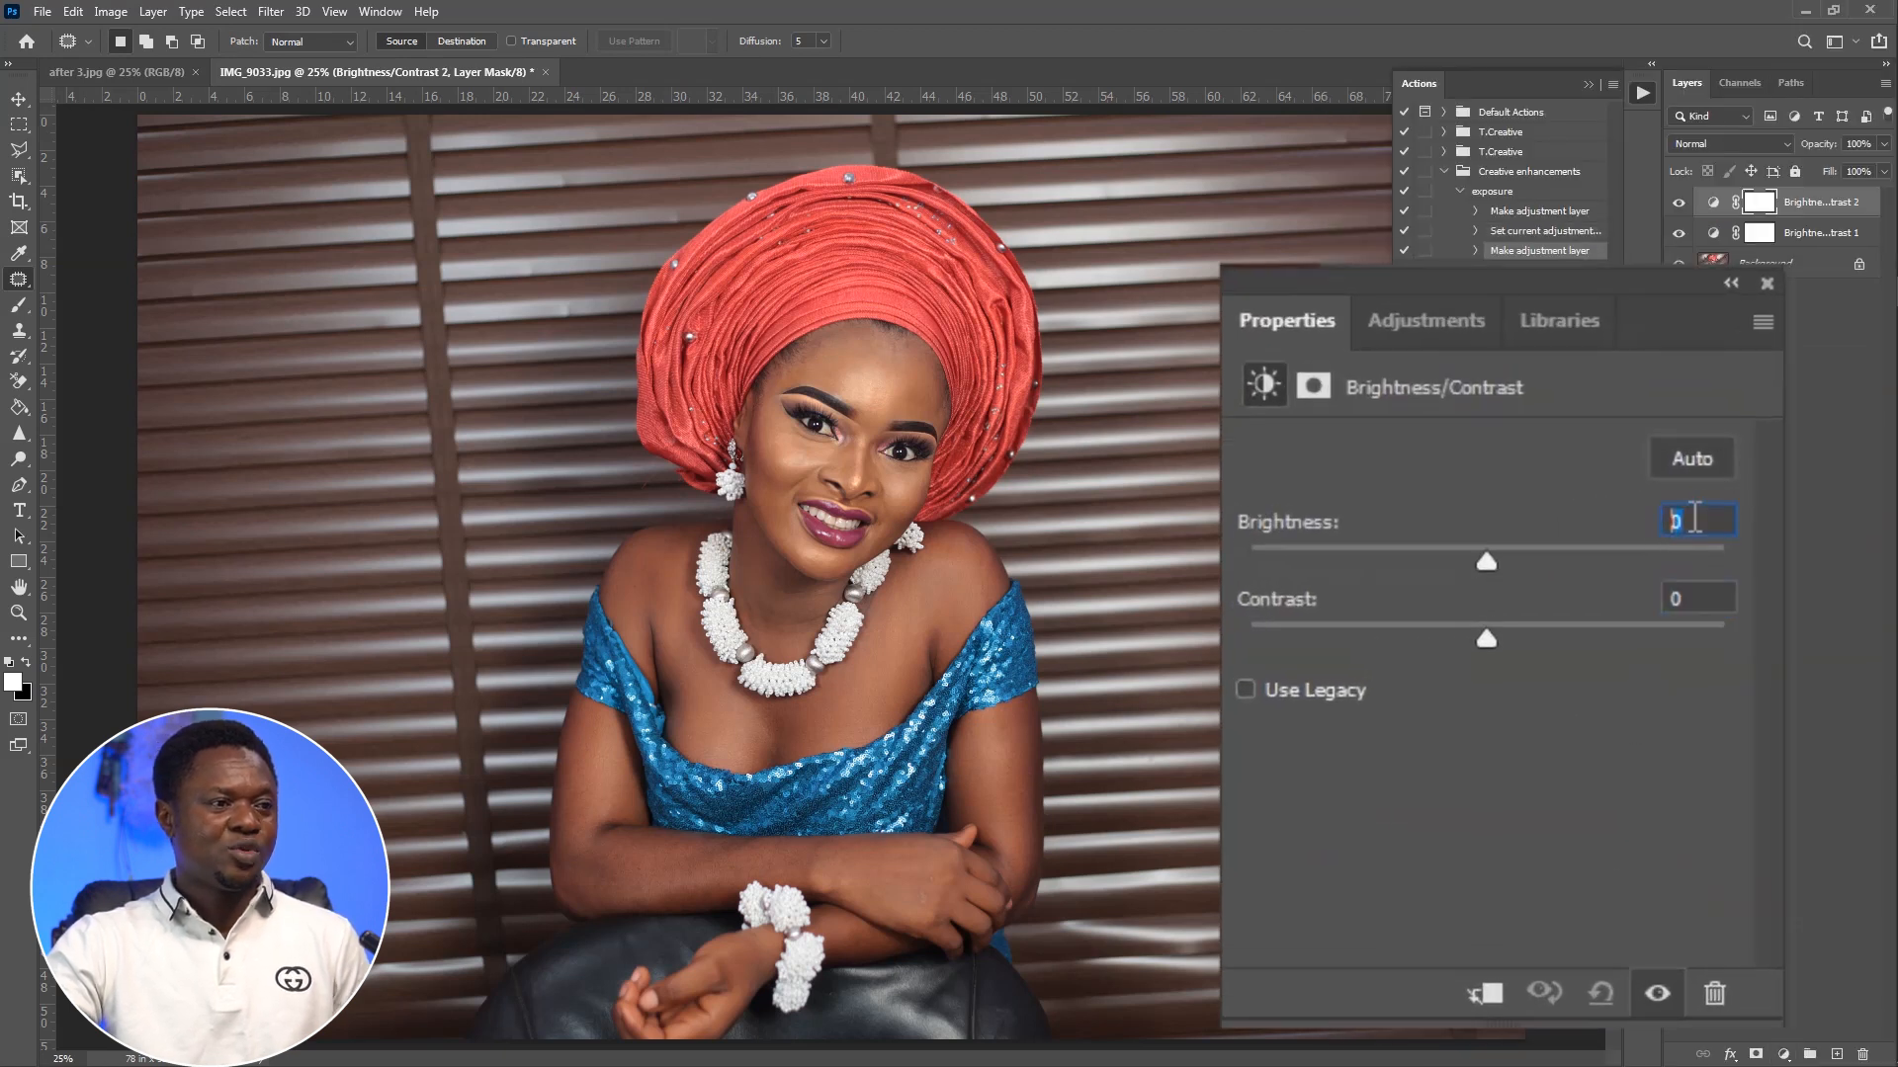
pyautogui.write('-25')
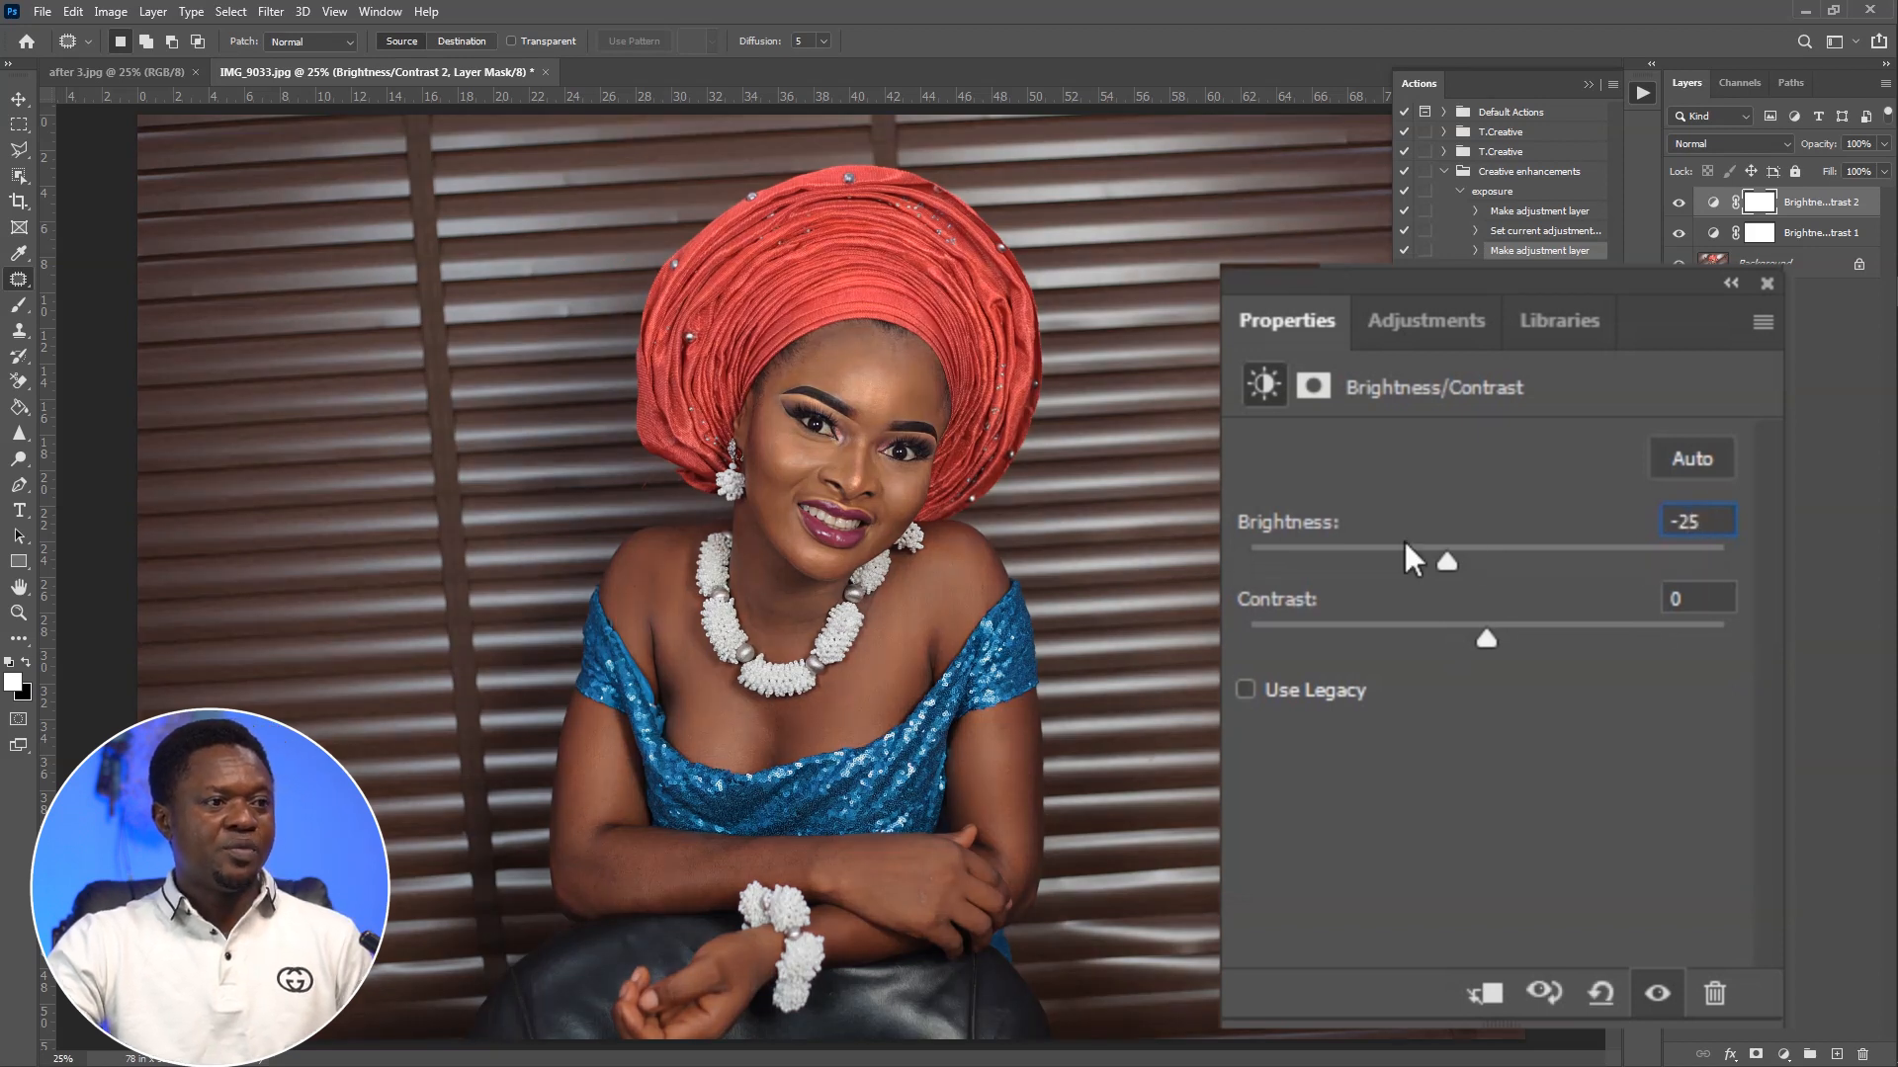
pyautogui.click(1698, 596)
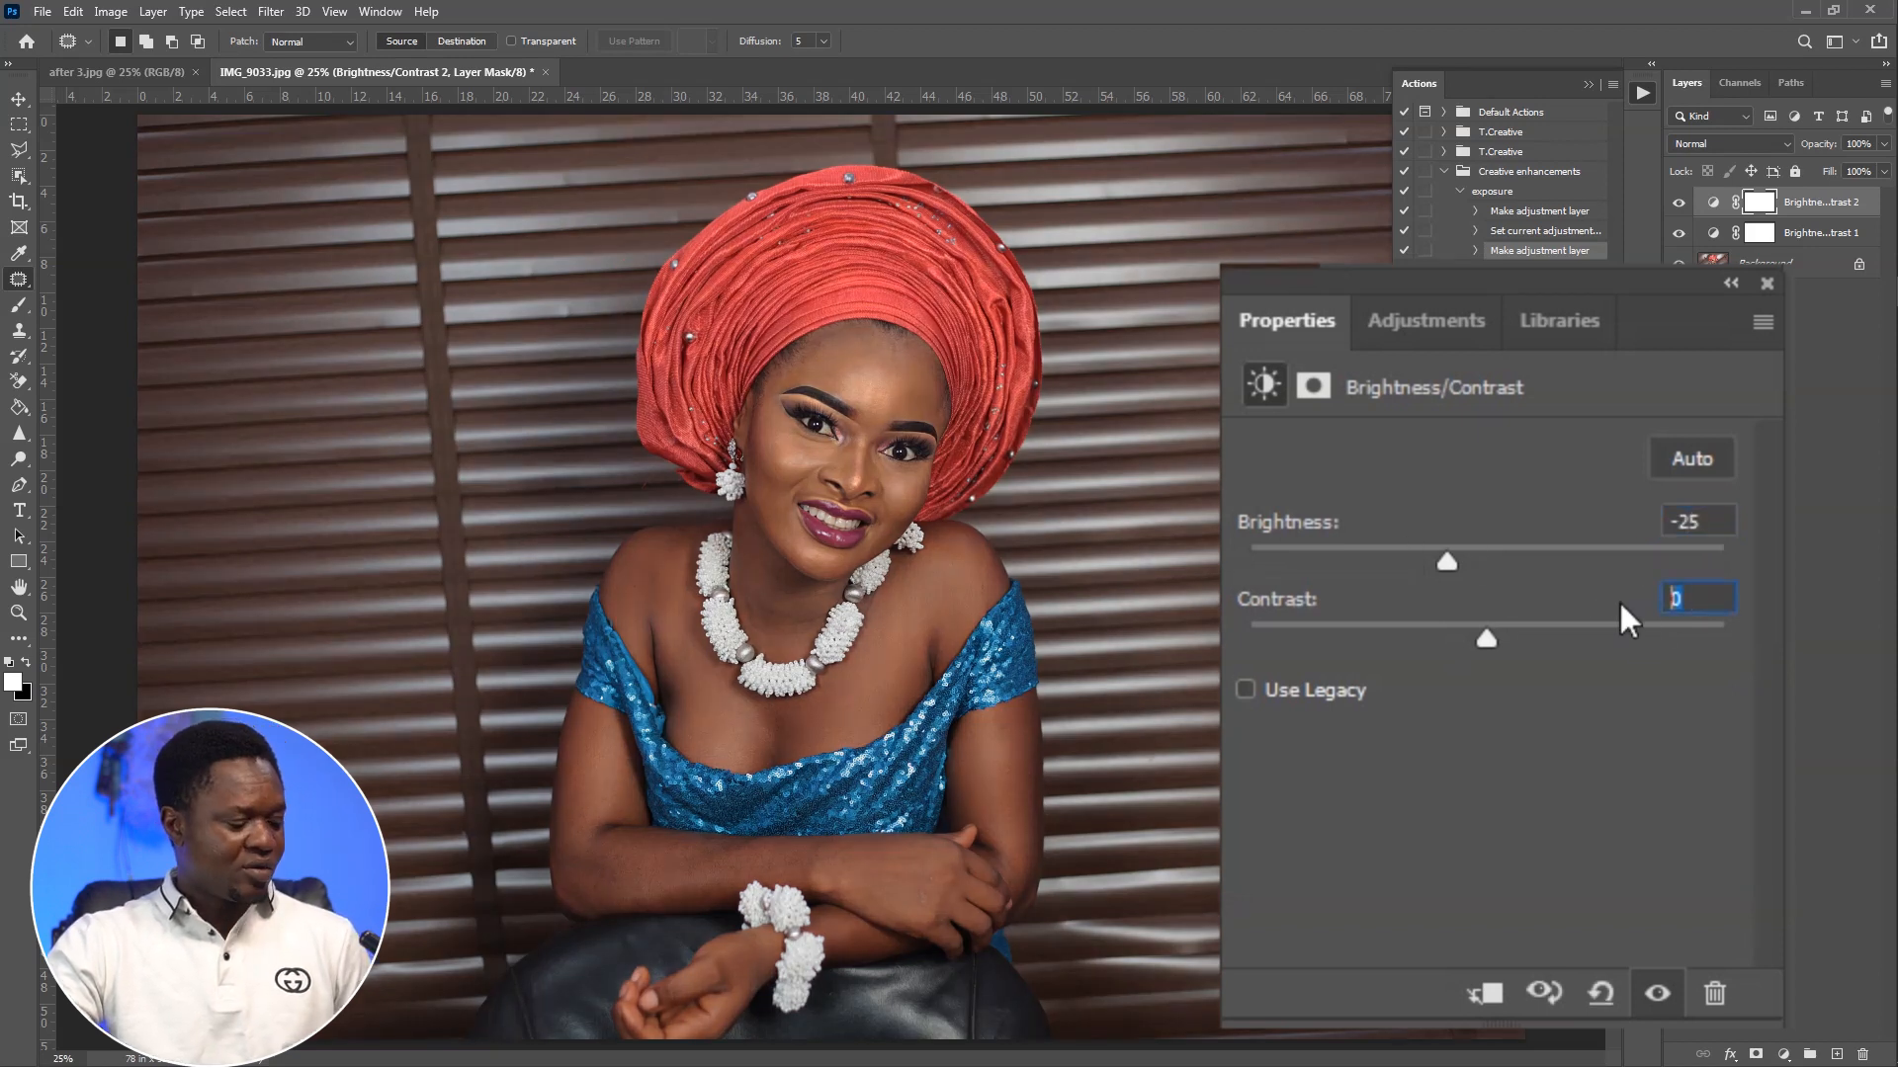
pyautogui.write('25')
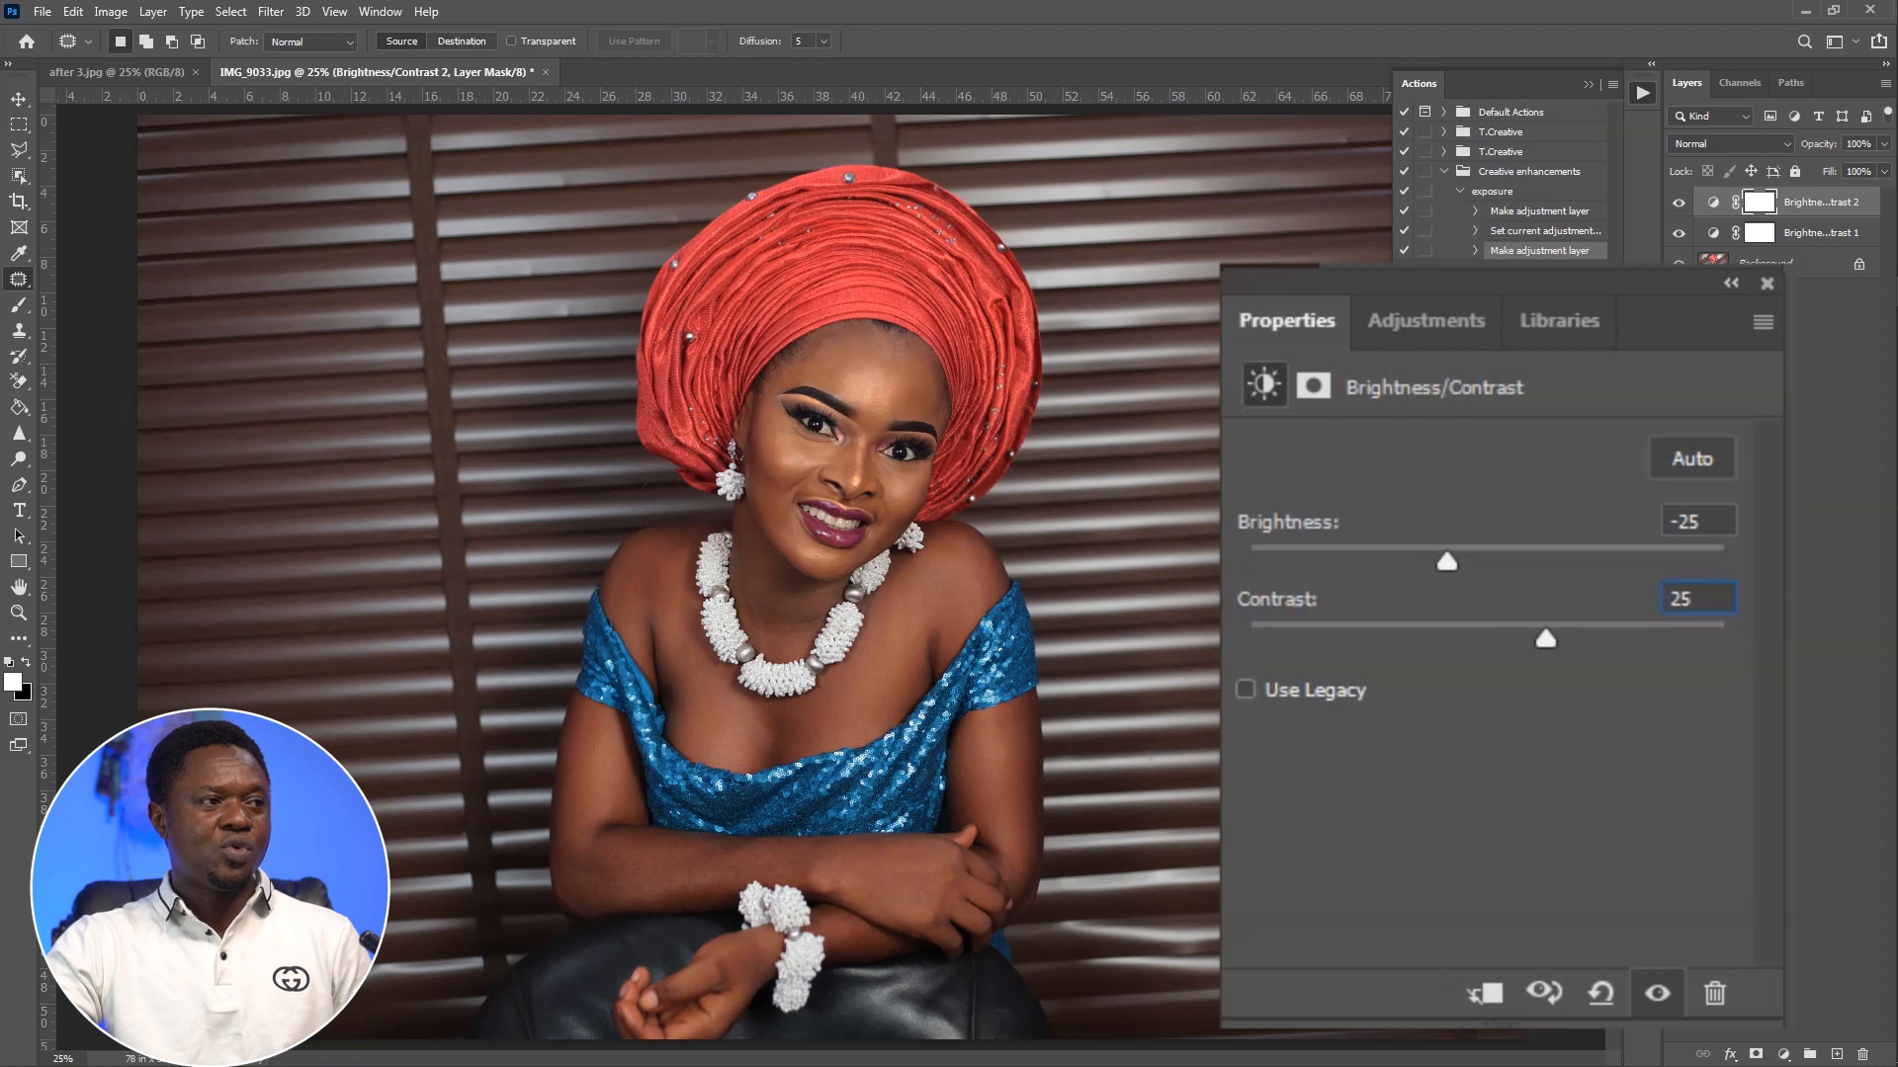
pyautogui.press('Return')
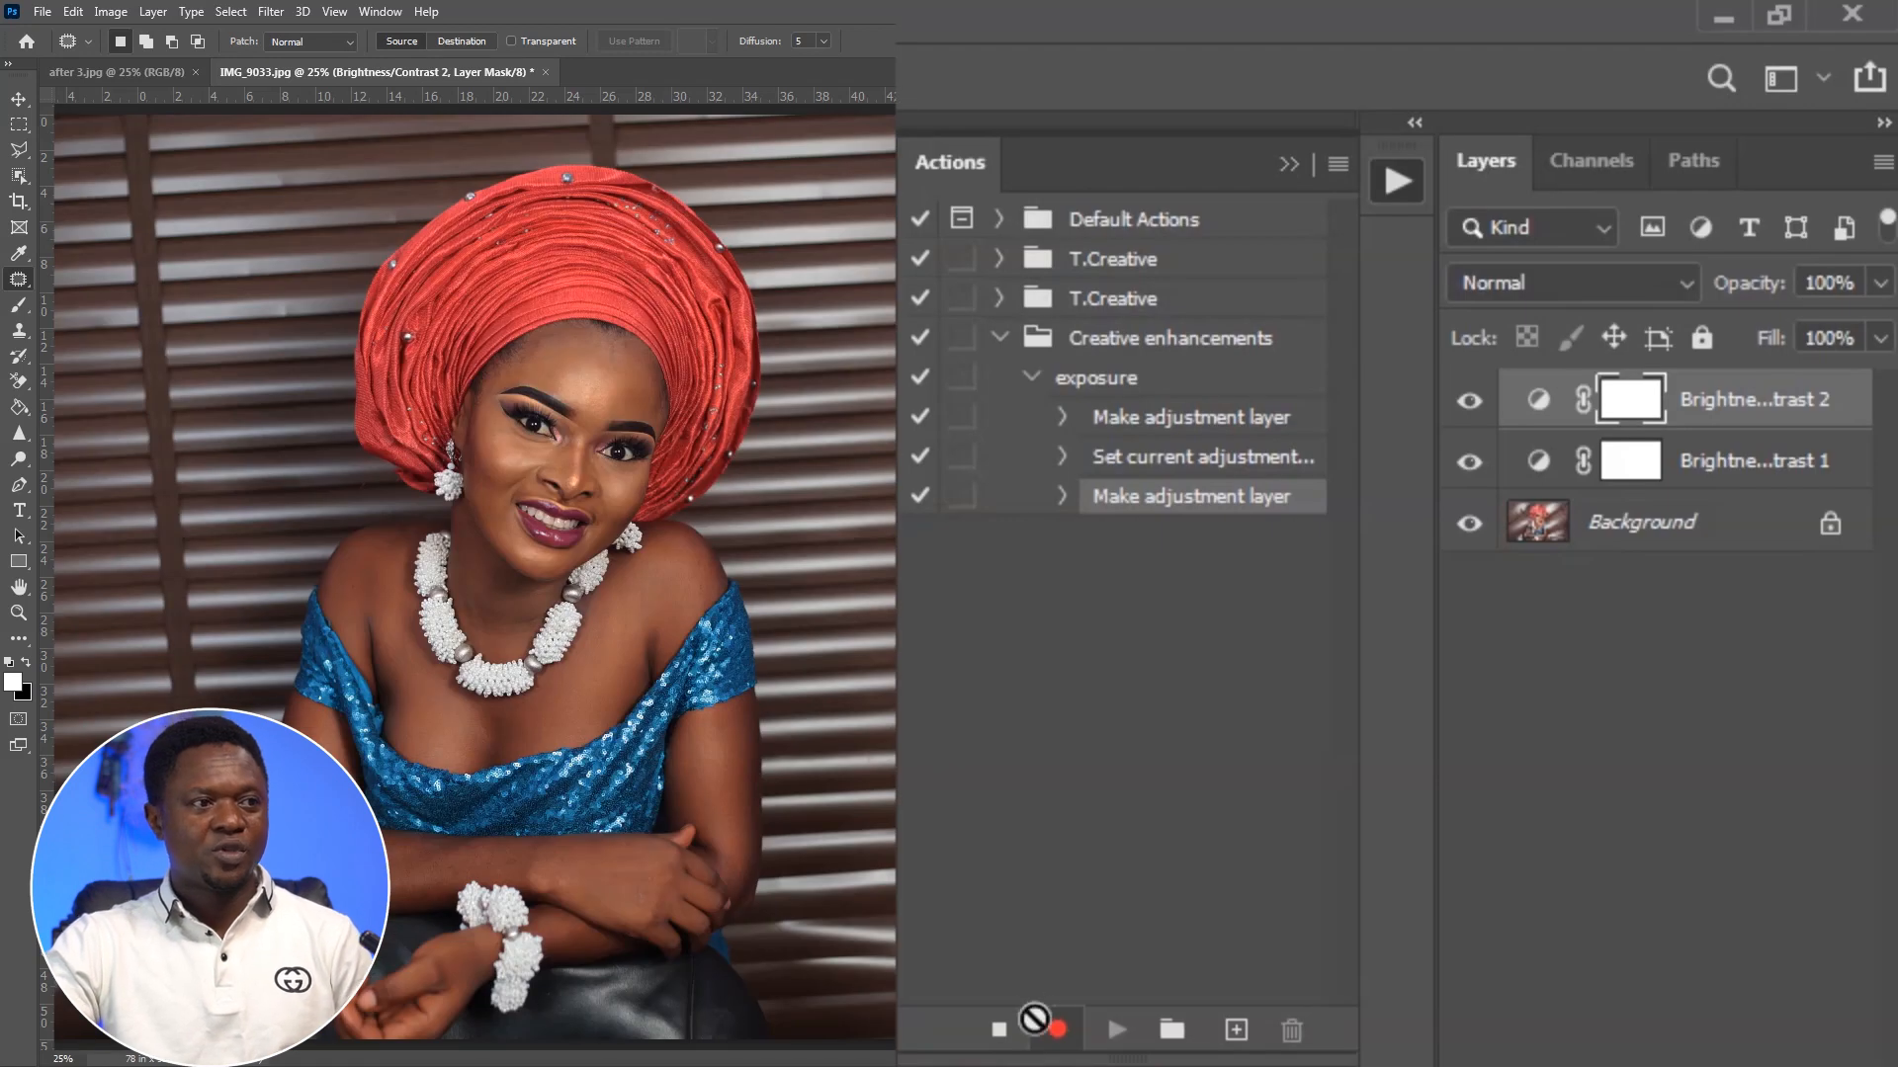
pyautogui.click(996, 1032)
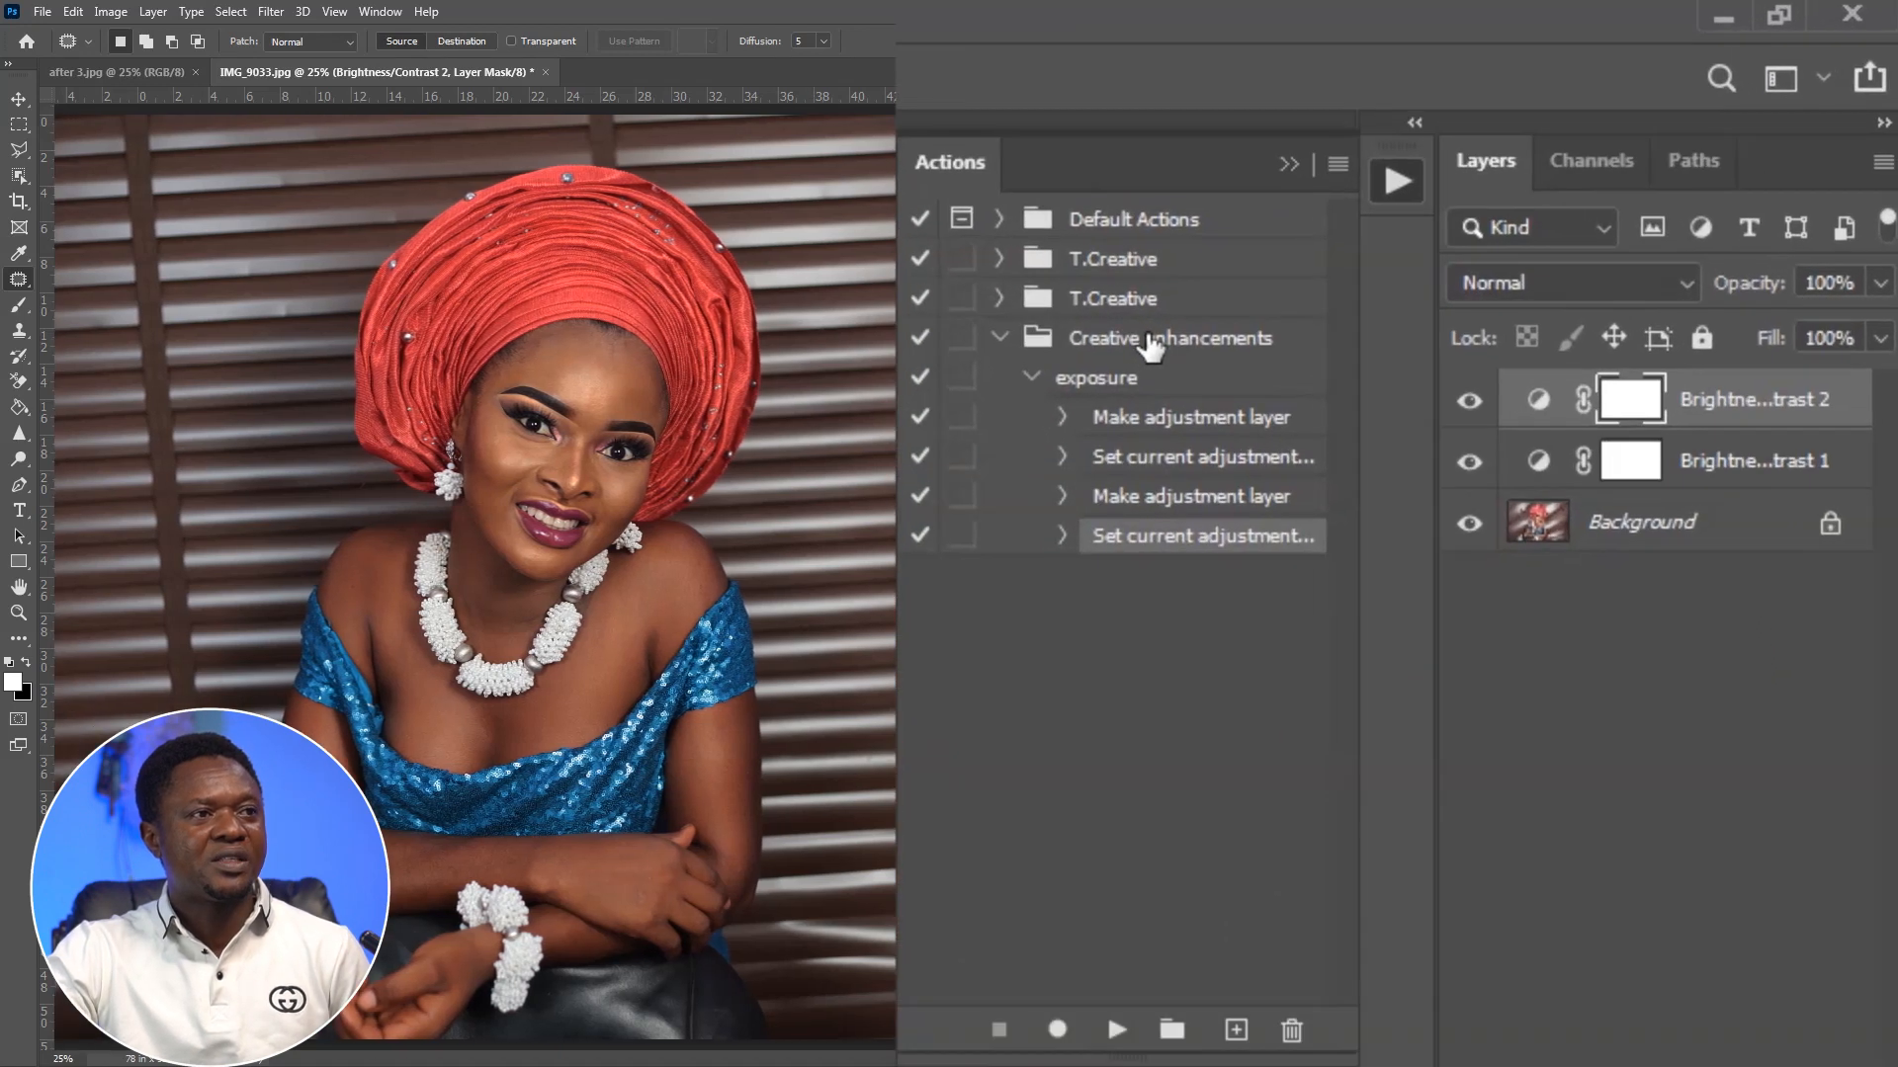
# Start recording a new action named "eyes and teeth whitening" in the Creative enhancements set and switch to the Brush tool.
pyautogui.click(1512, 171)
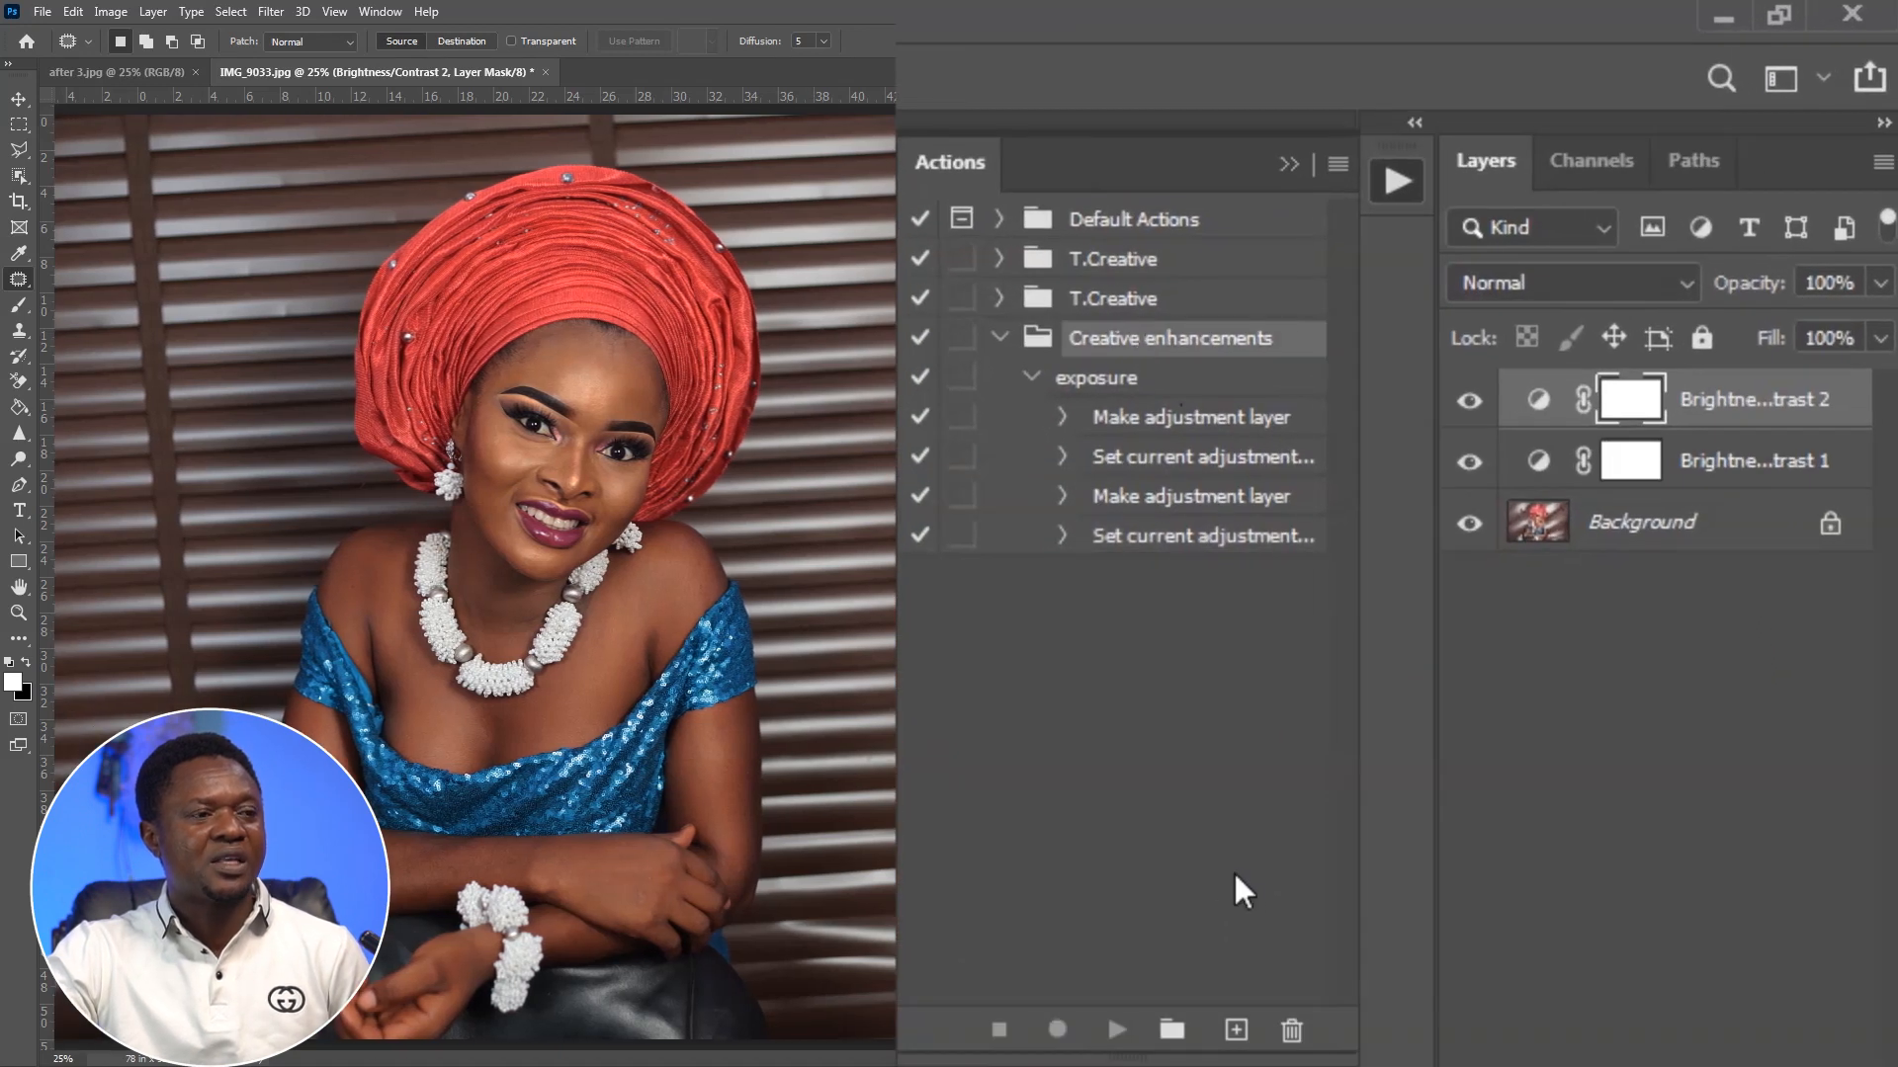
pyautogui.click(1236, 1030)
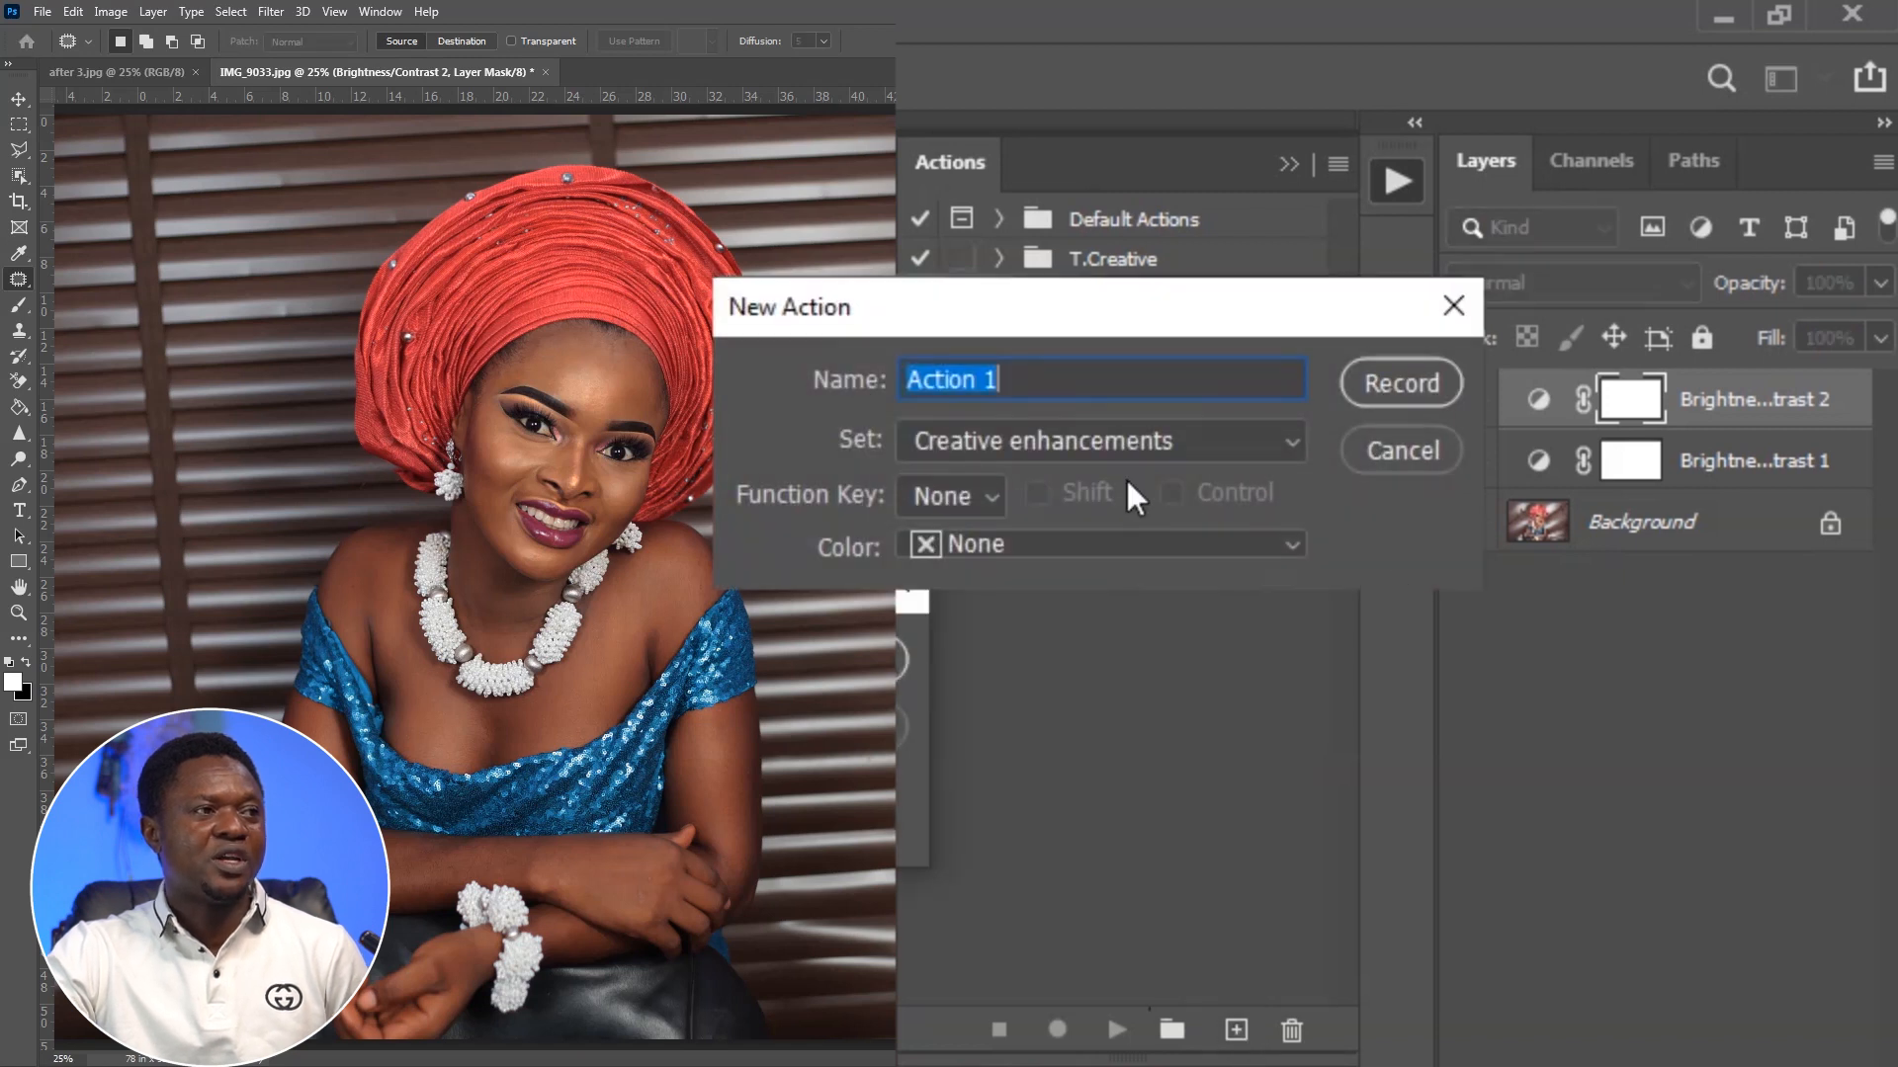
pyautogui.click(1025, 370)
pyautogui.moveTo(1026, 370); pyautogui.dragTo(857, 382)
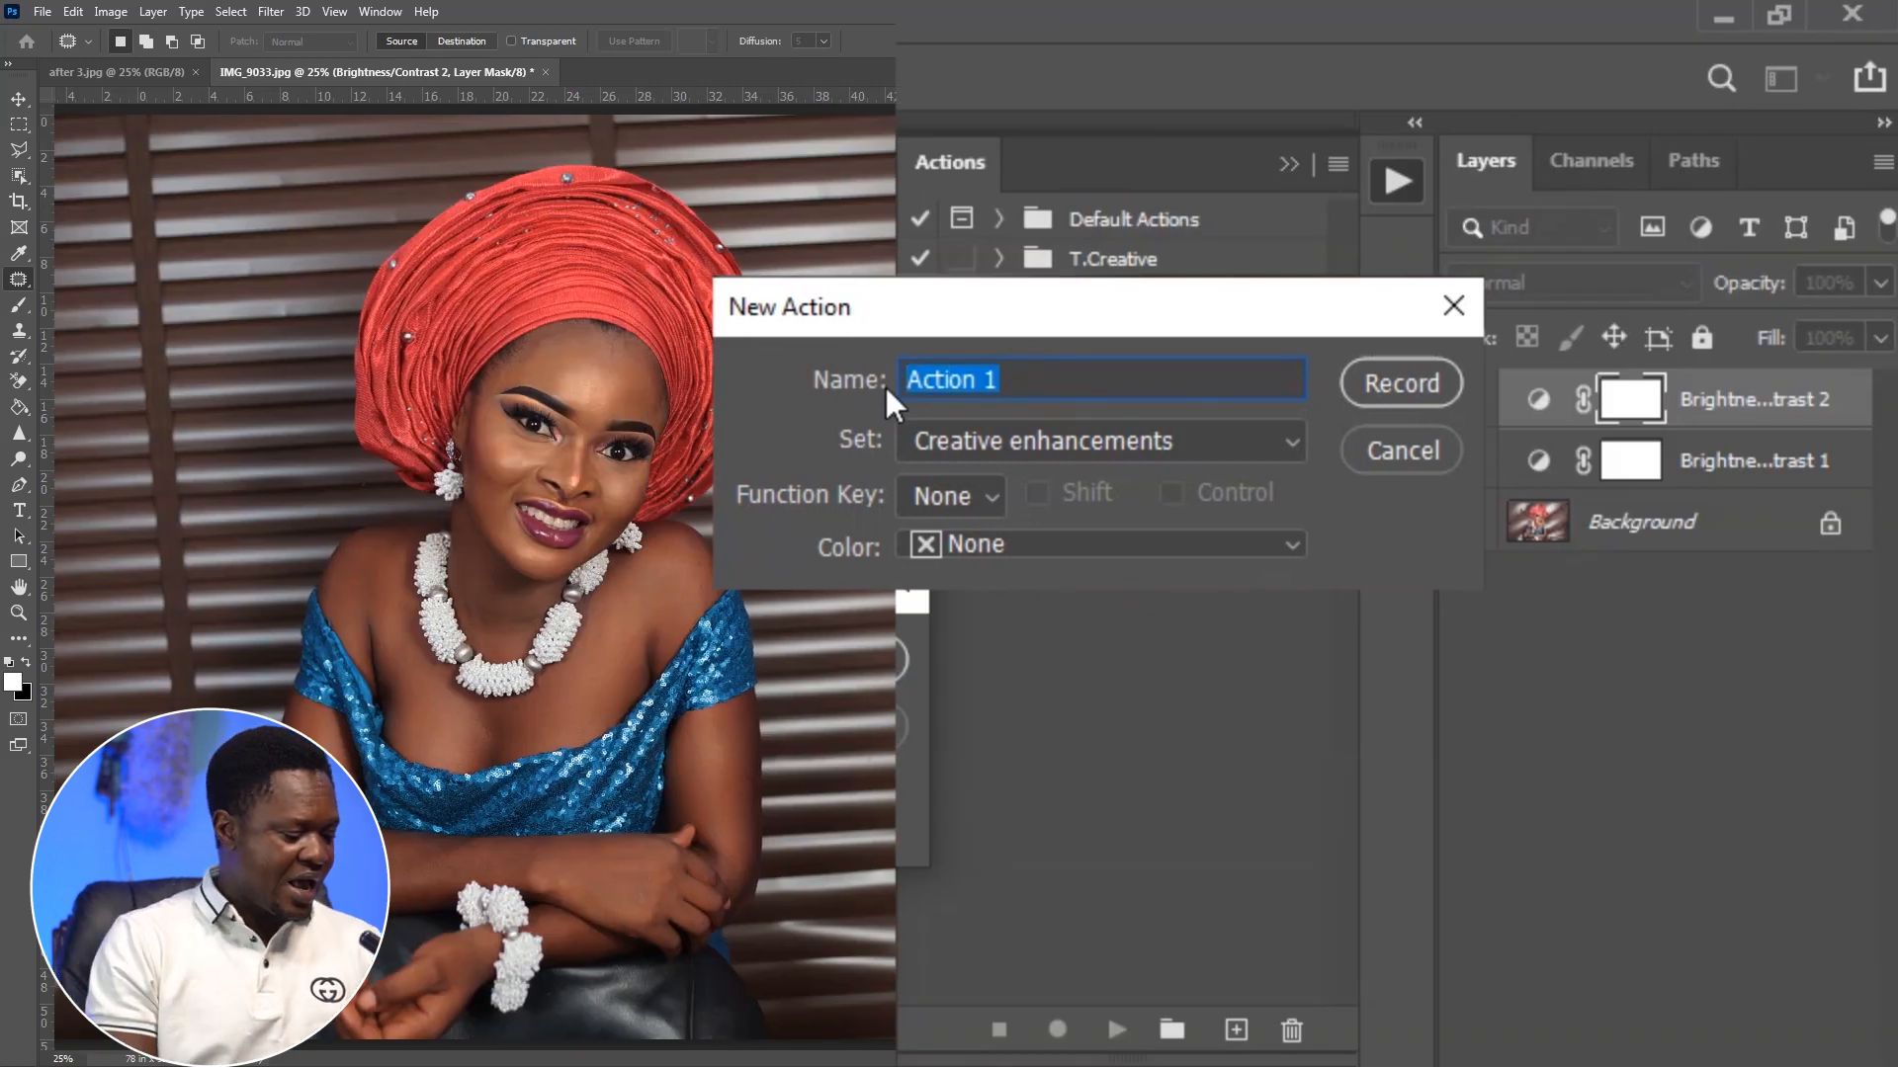
pyautogui.write('ey')
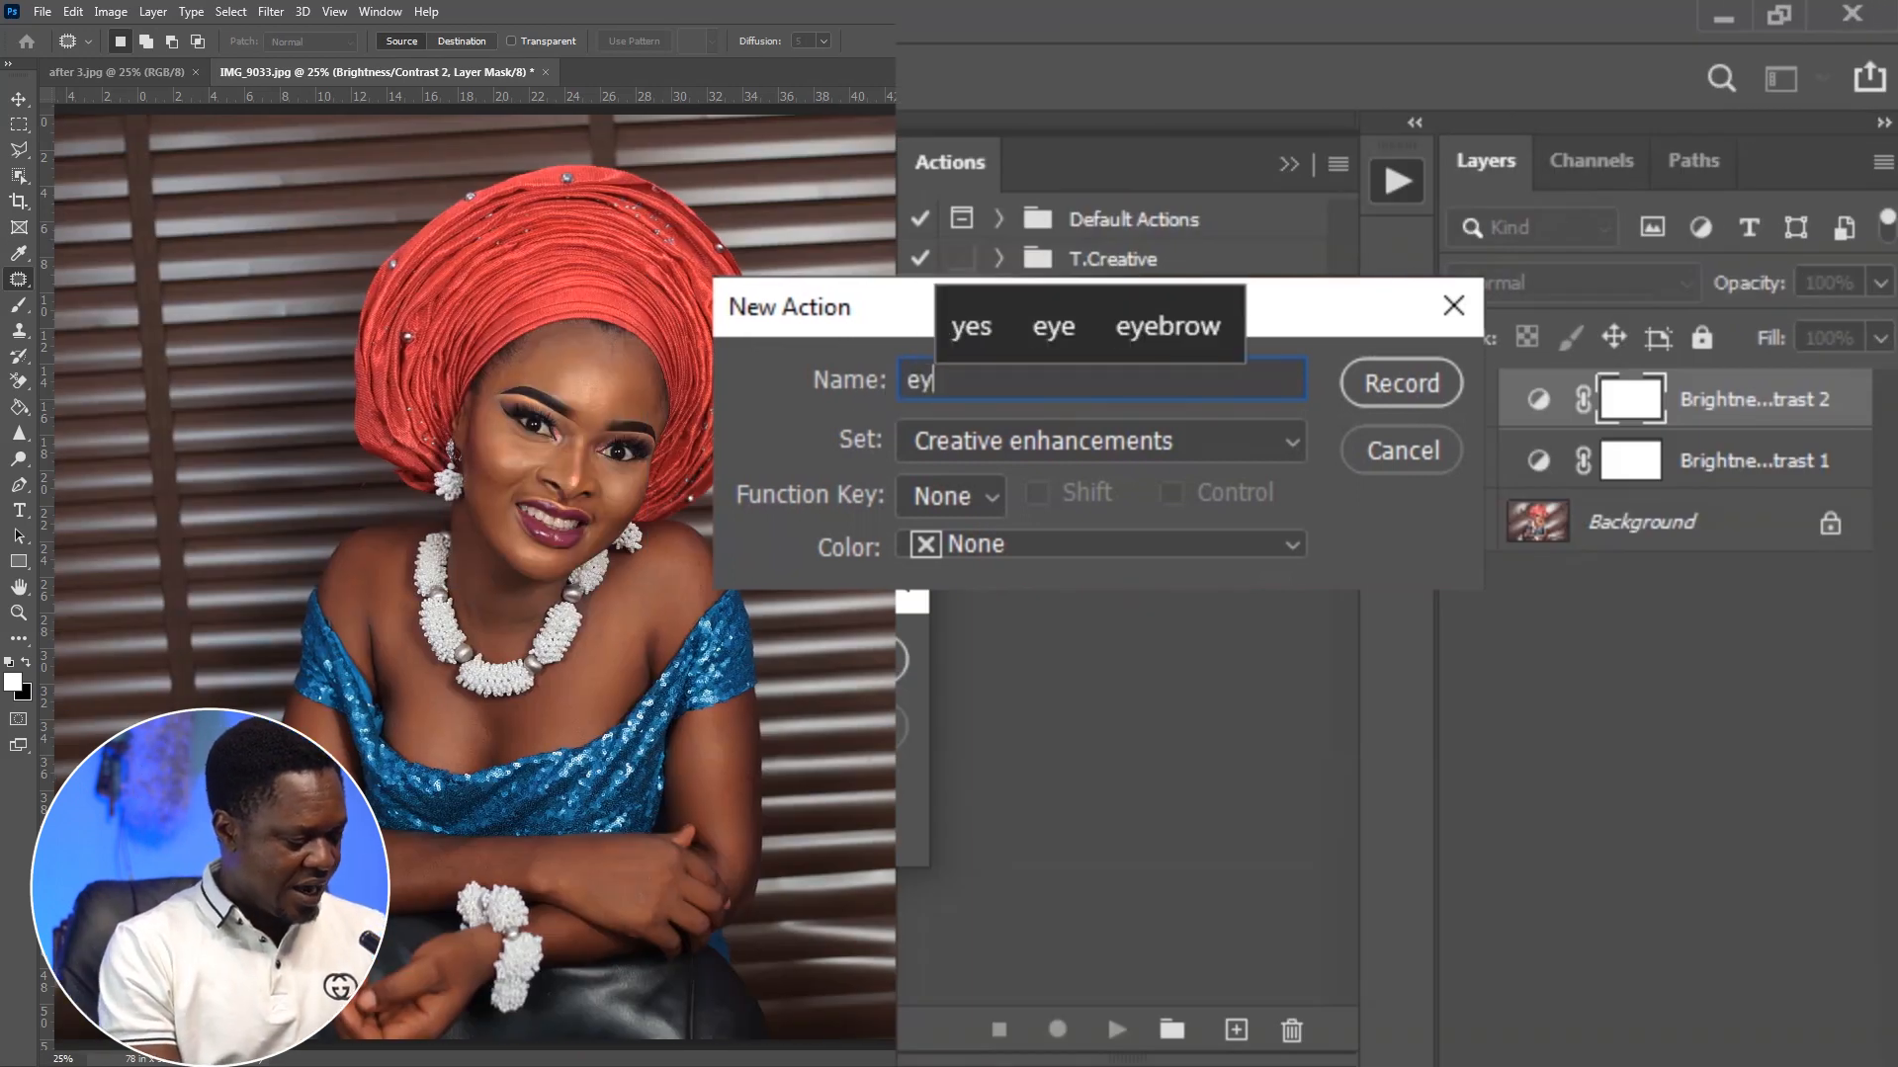
pyautogui.write('es a')
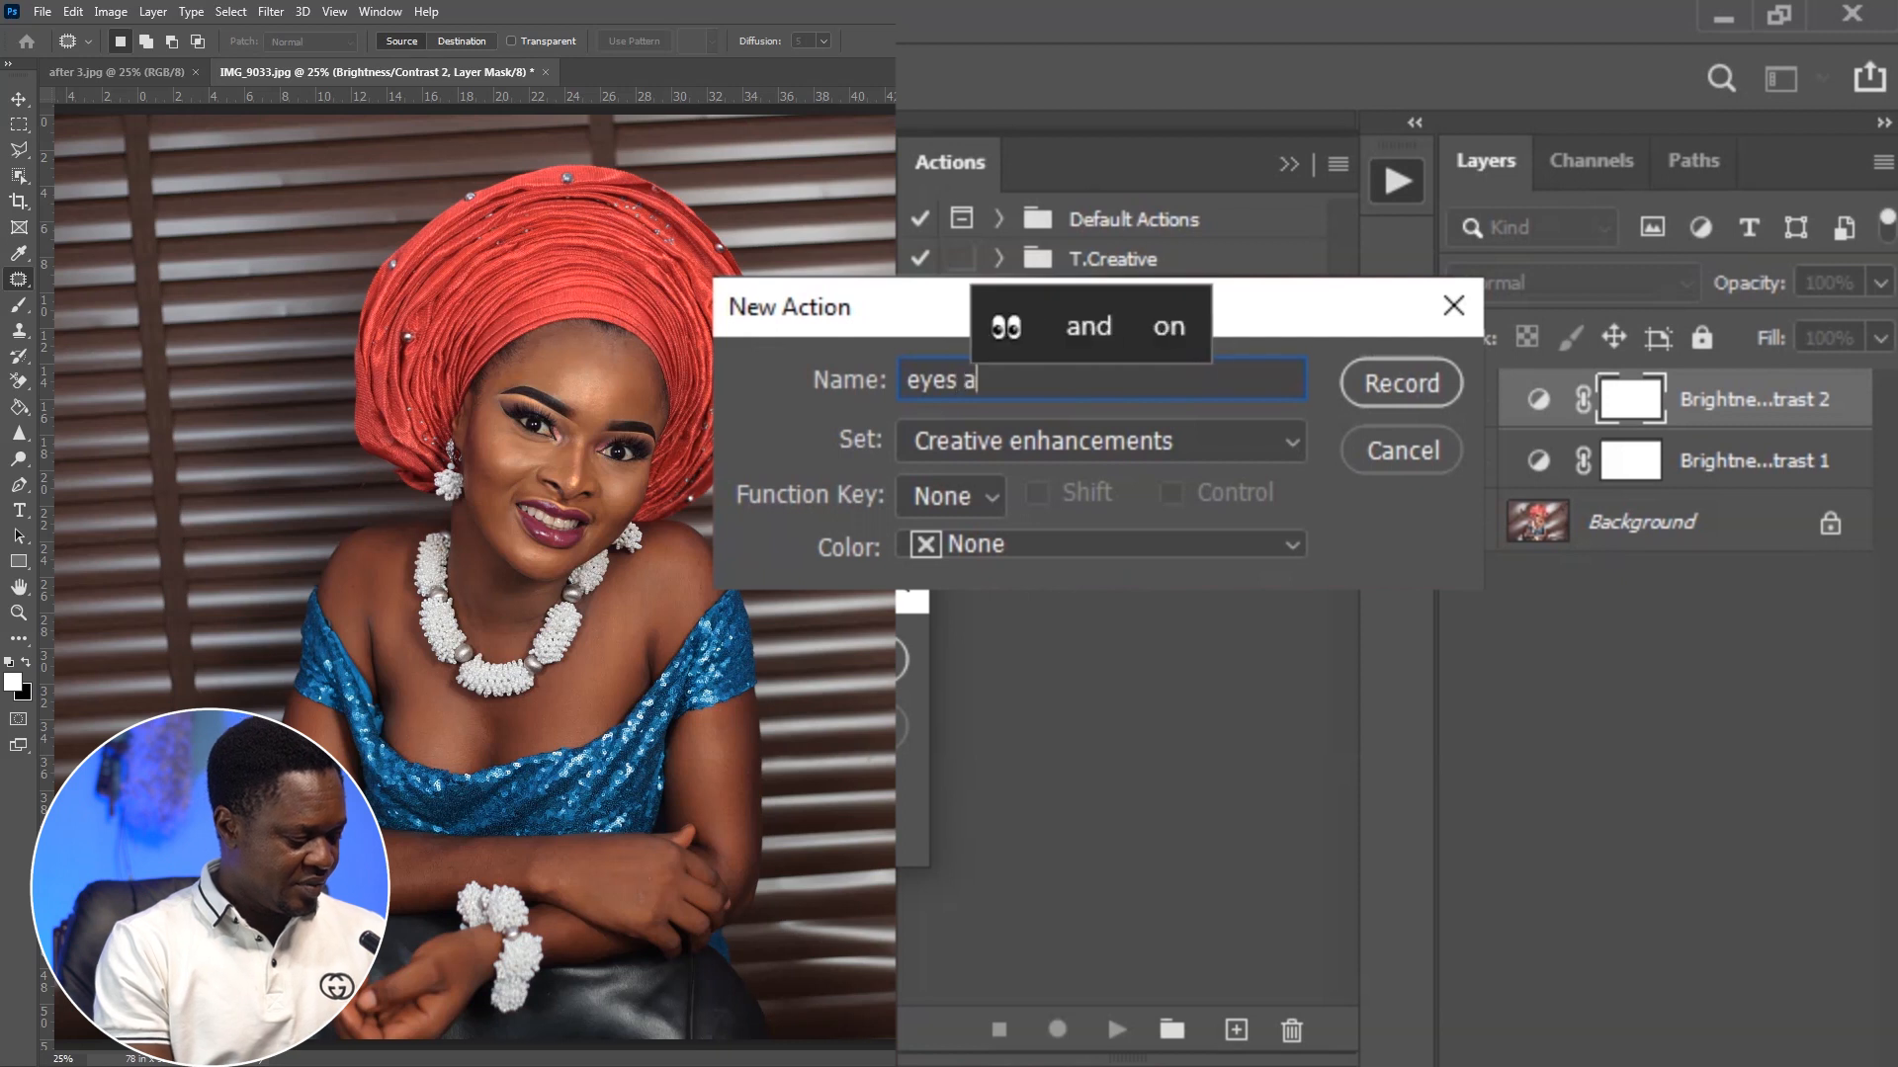
pyautogui.write('nd teet')
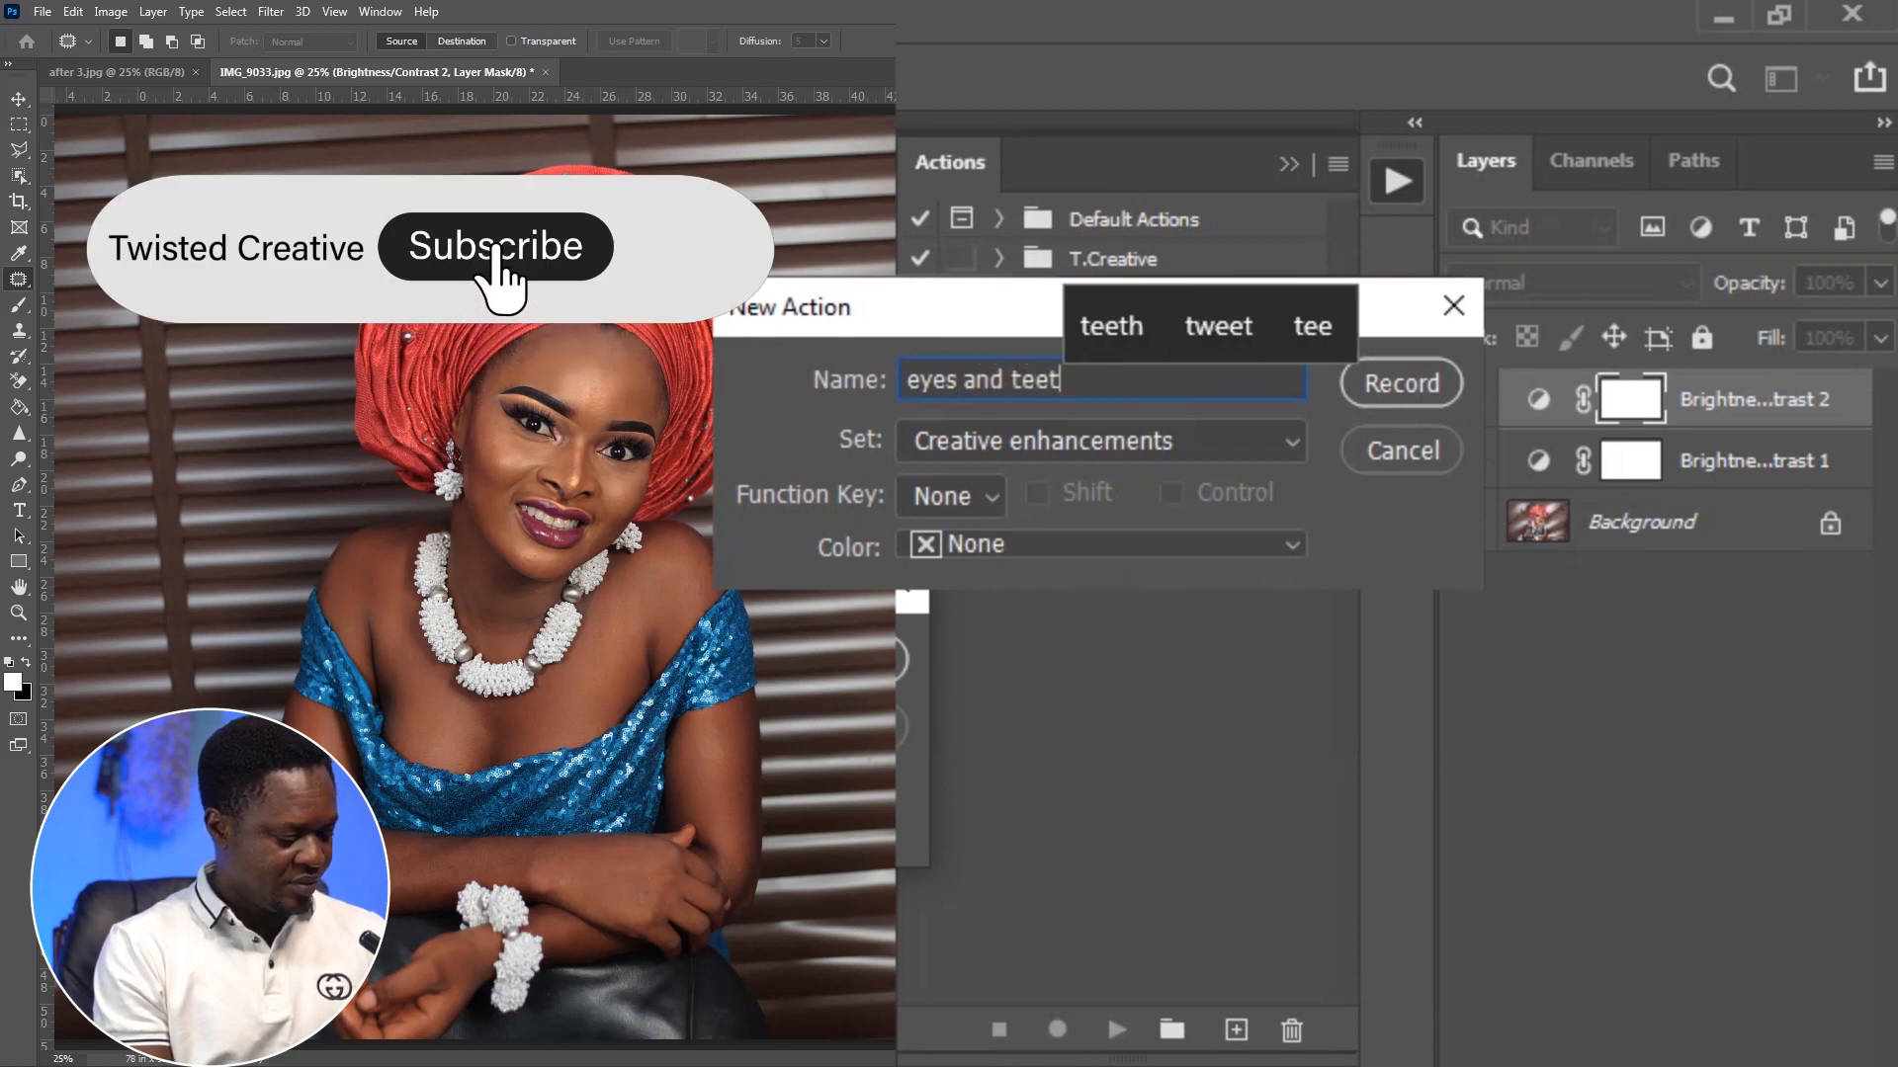
pyautogui.write('h whi')
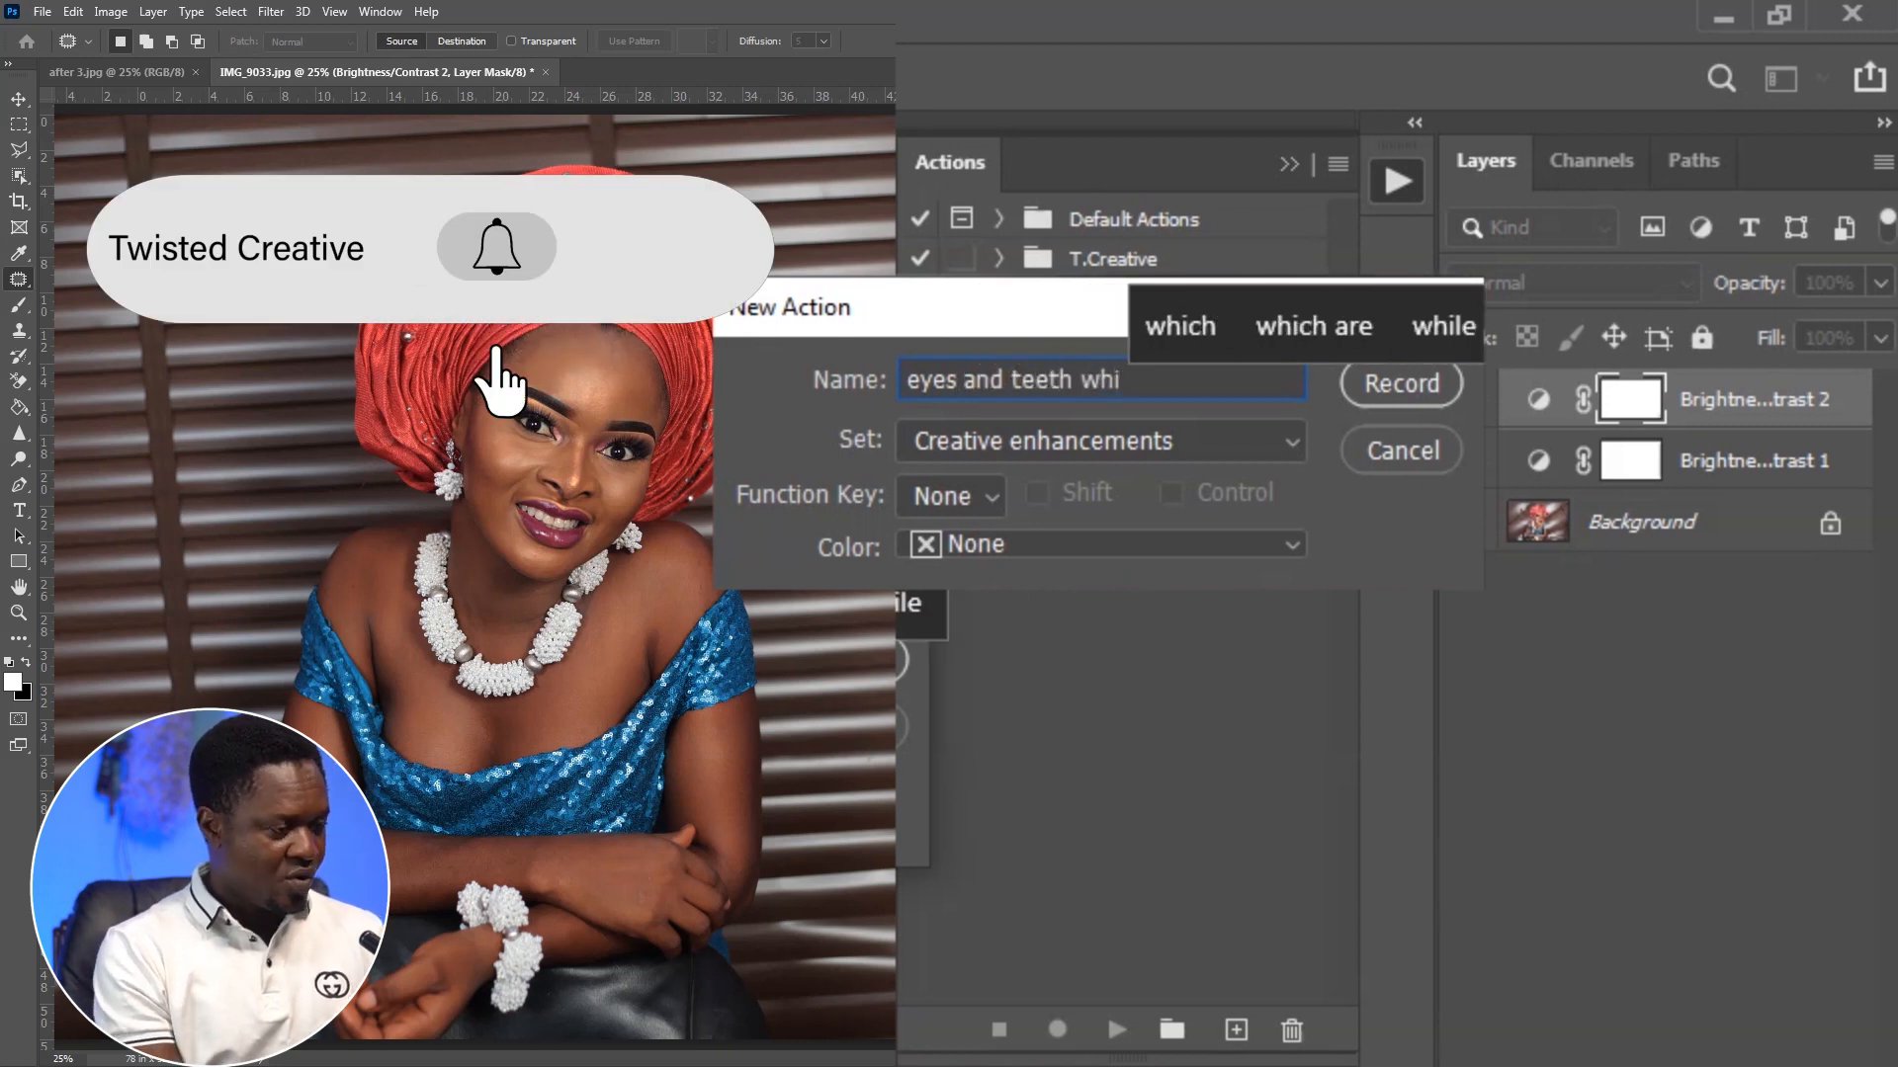
pyautogui.write('tening')
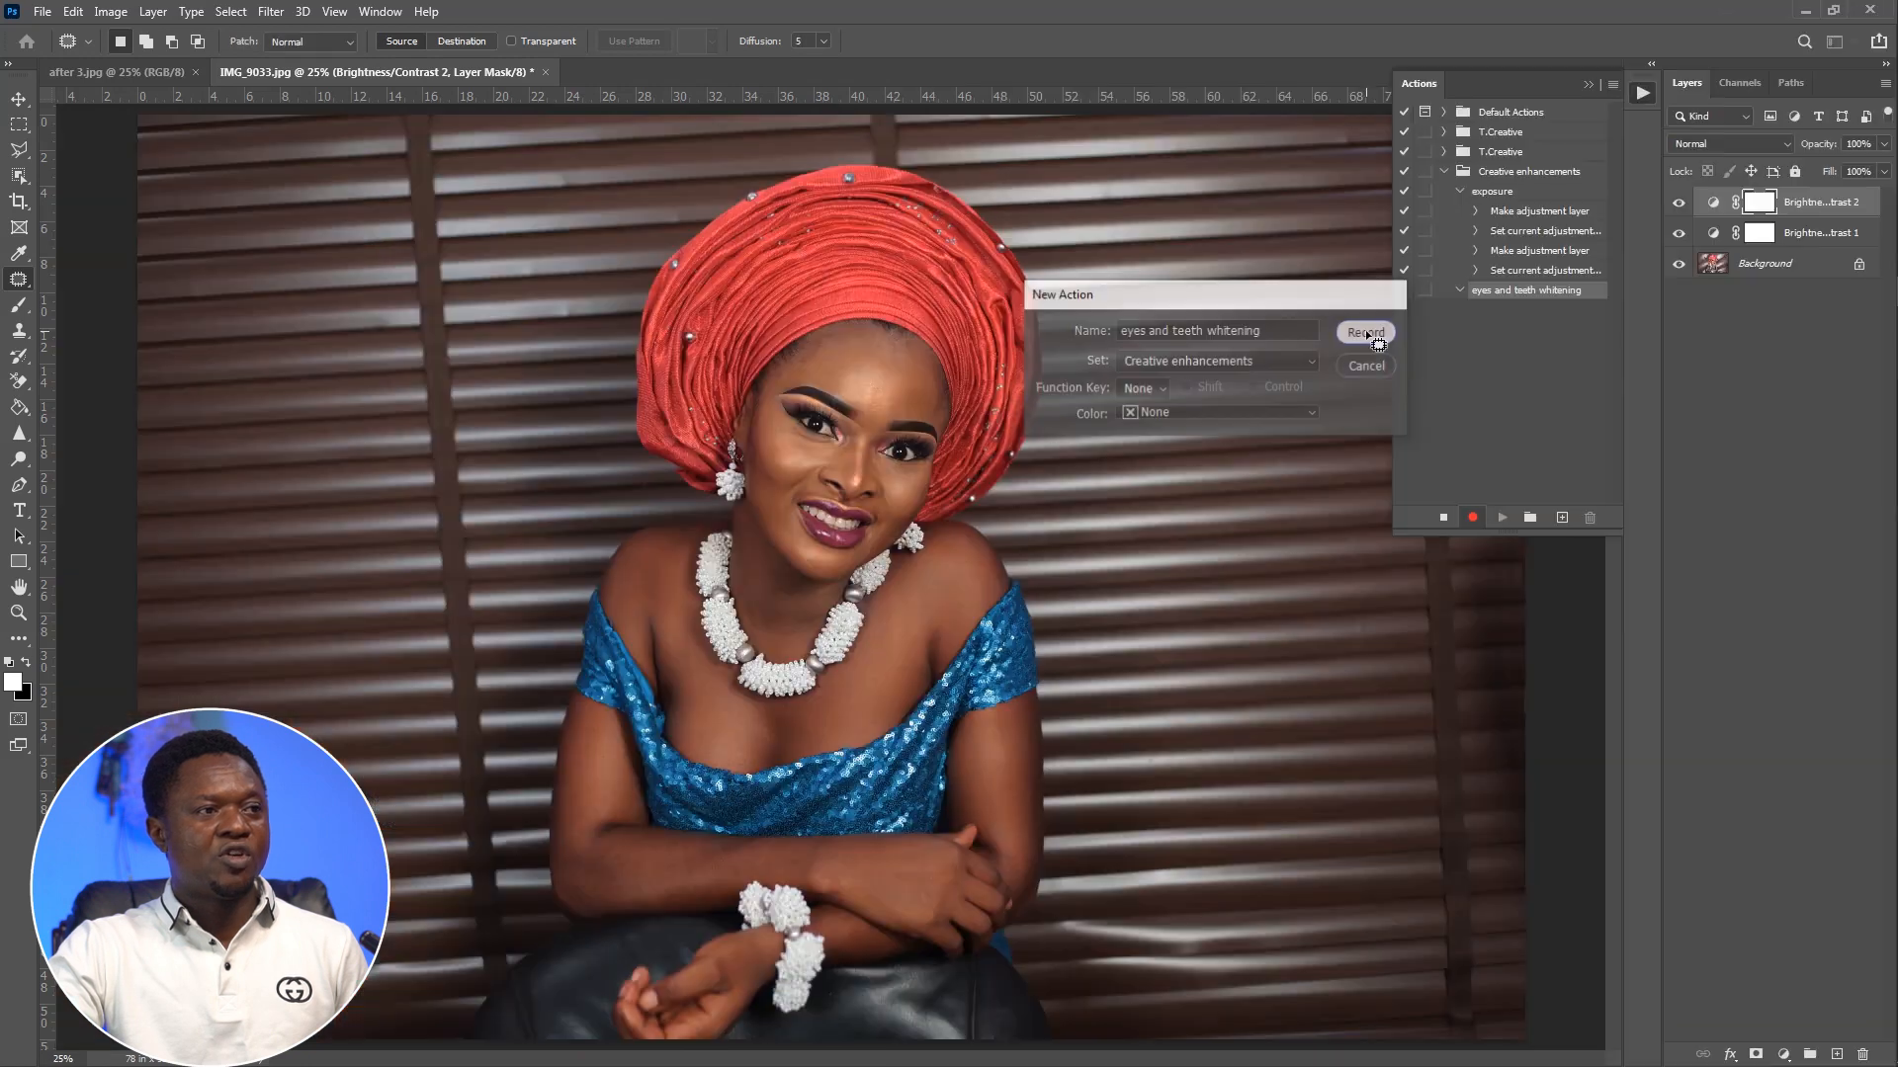
pyautogui.click(1395, 389)
pyautogui.press('b')
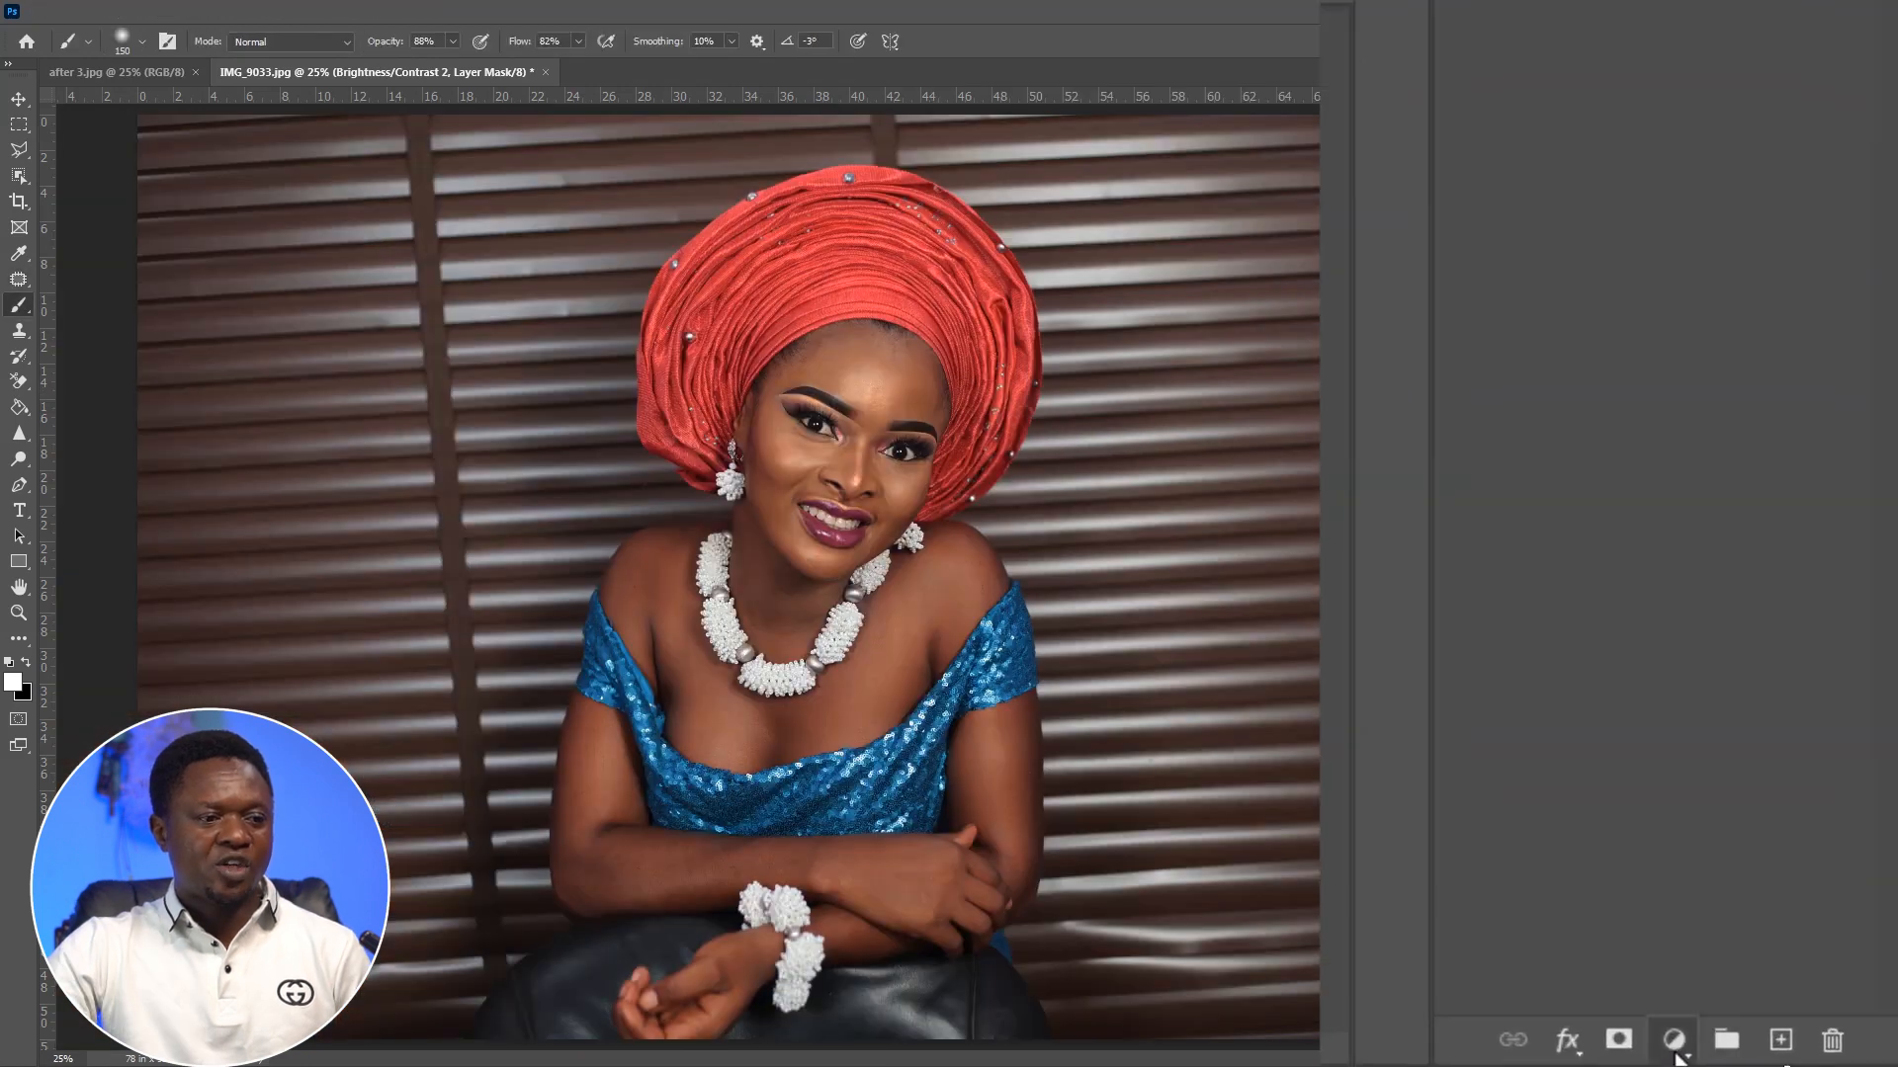
# Add a Hue/Saturation adjustment layer and set its Reds to saturation -70 and lightness +50.
pyautogui.click(1677, 1044)
pyautogui.click(1657, 676)
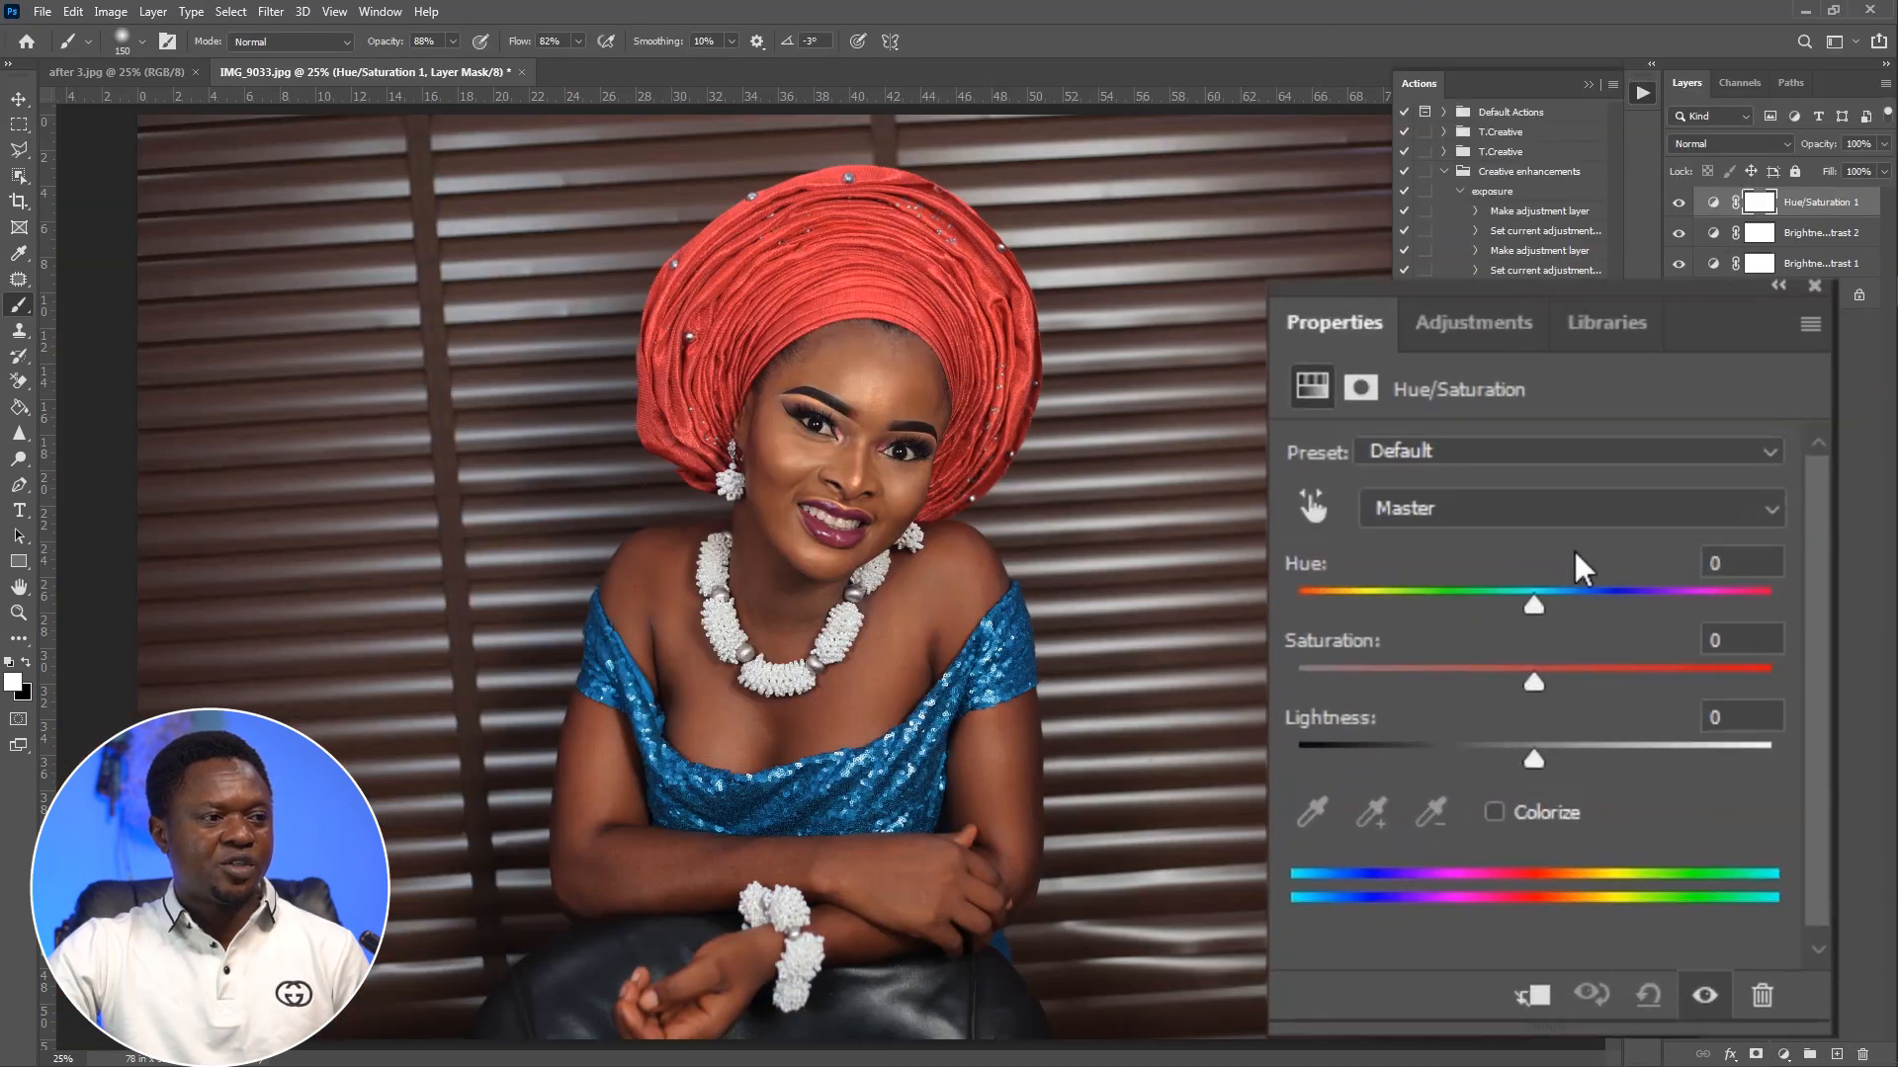
pyautogui.click(1494, 508)
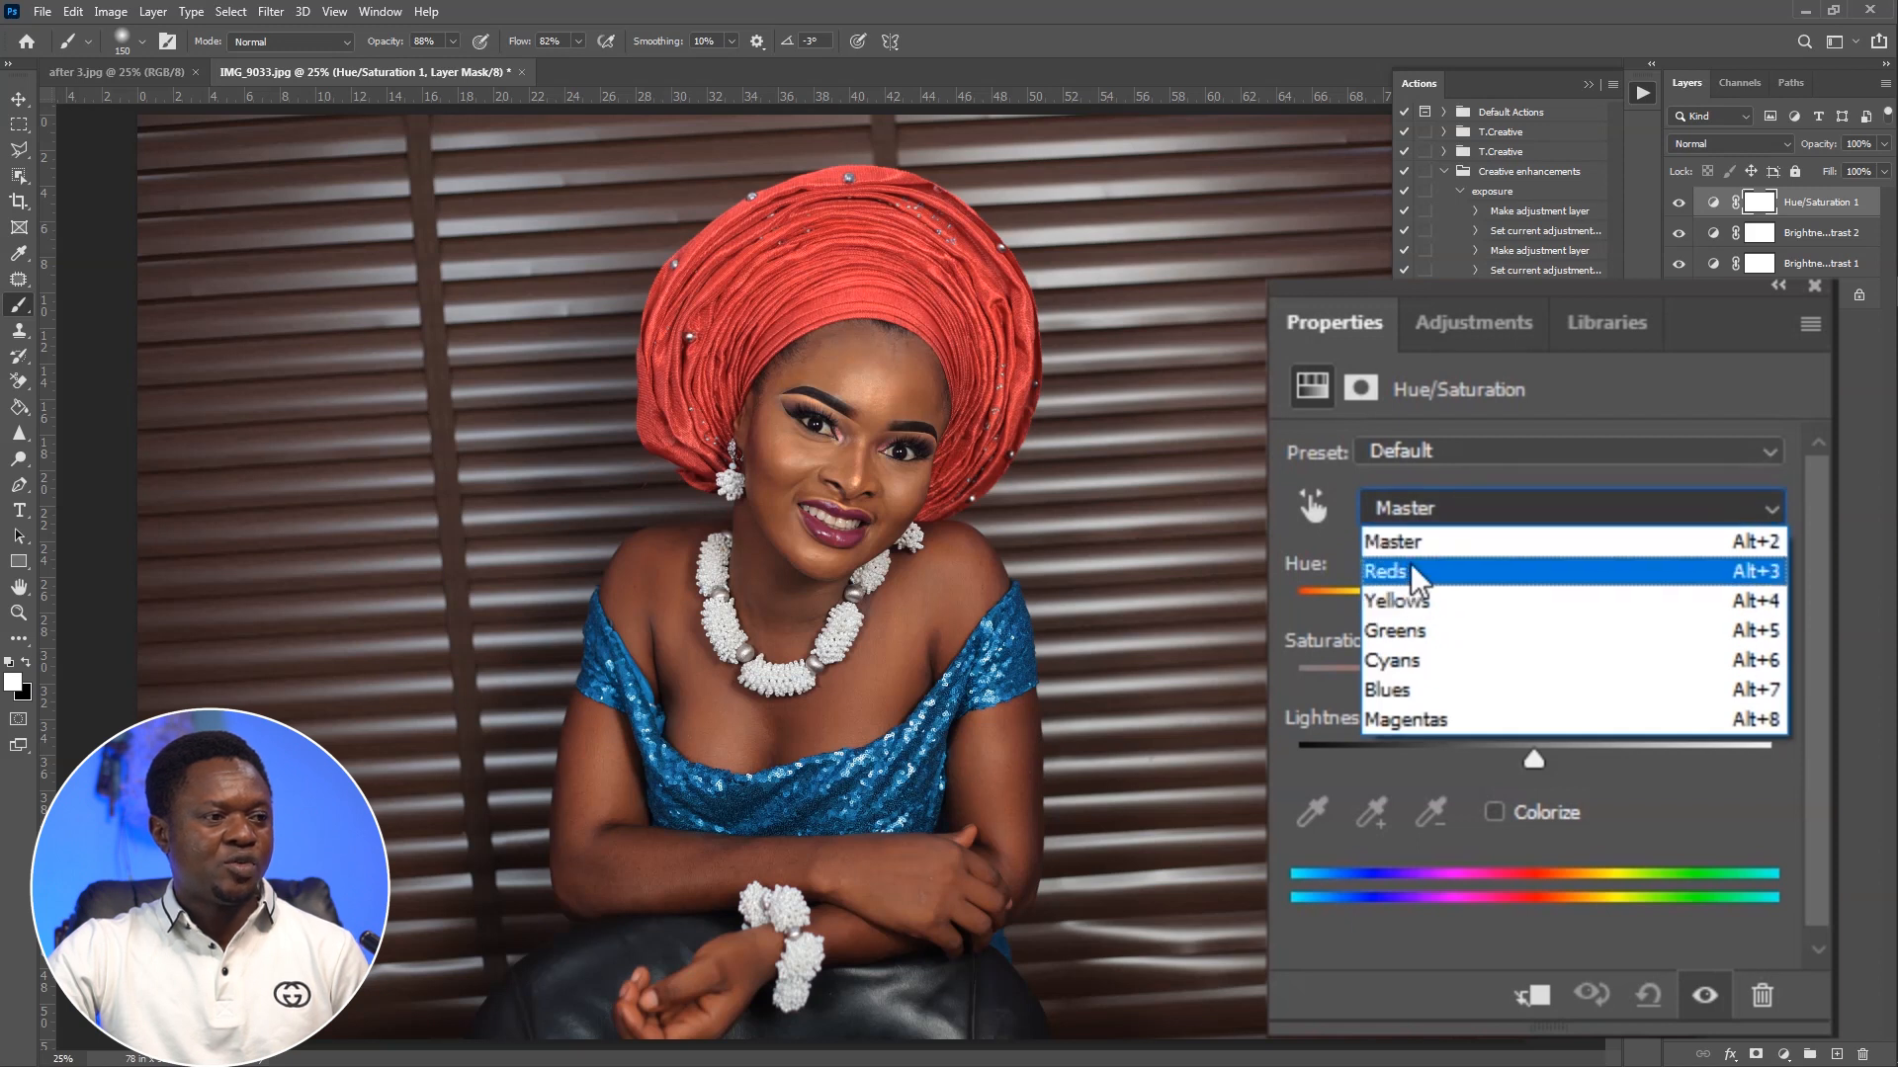
pyautogui.click(1409, 558)
pyautogui.moveTo(1516, 670); pyautogui.dragTo(1384, 682)
pyautogui.click(1742, 637)
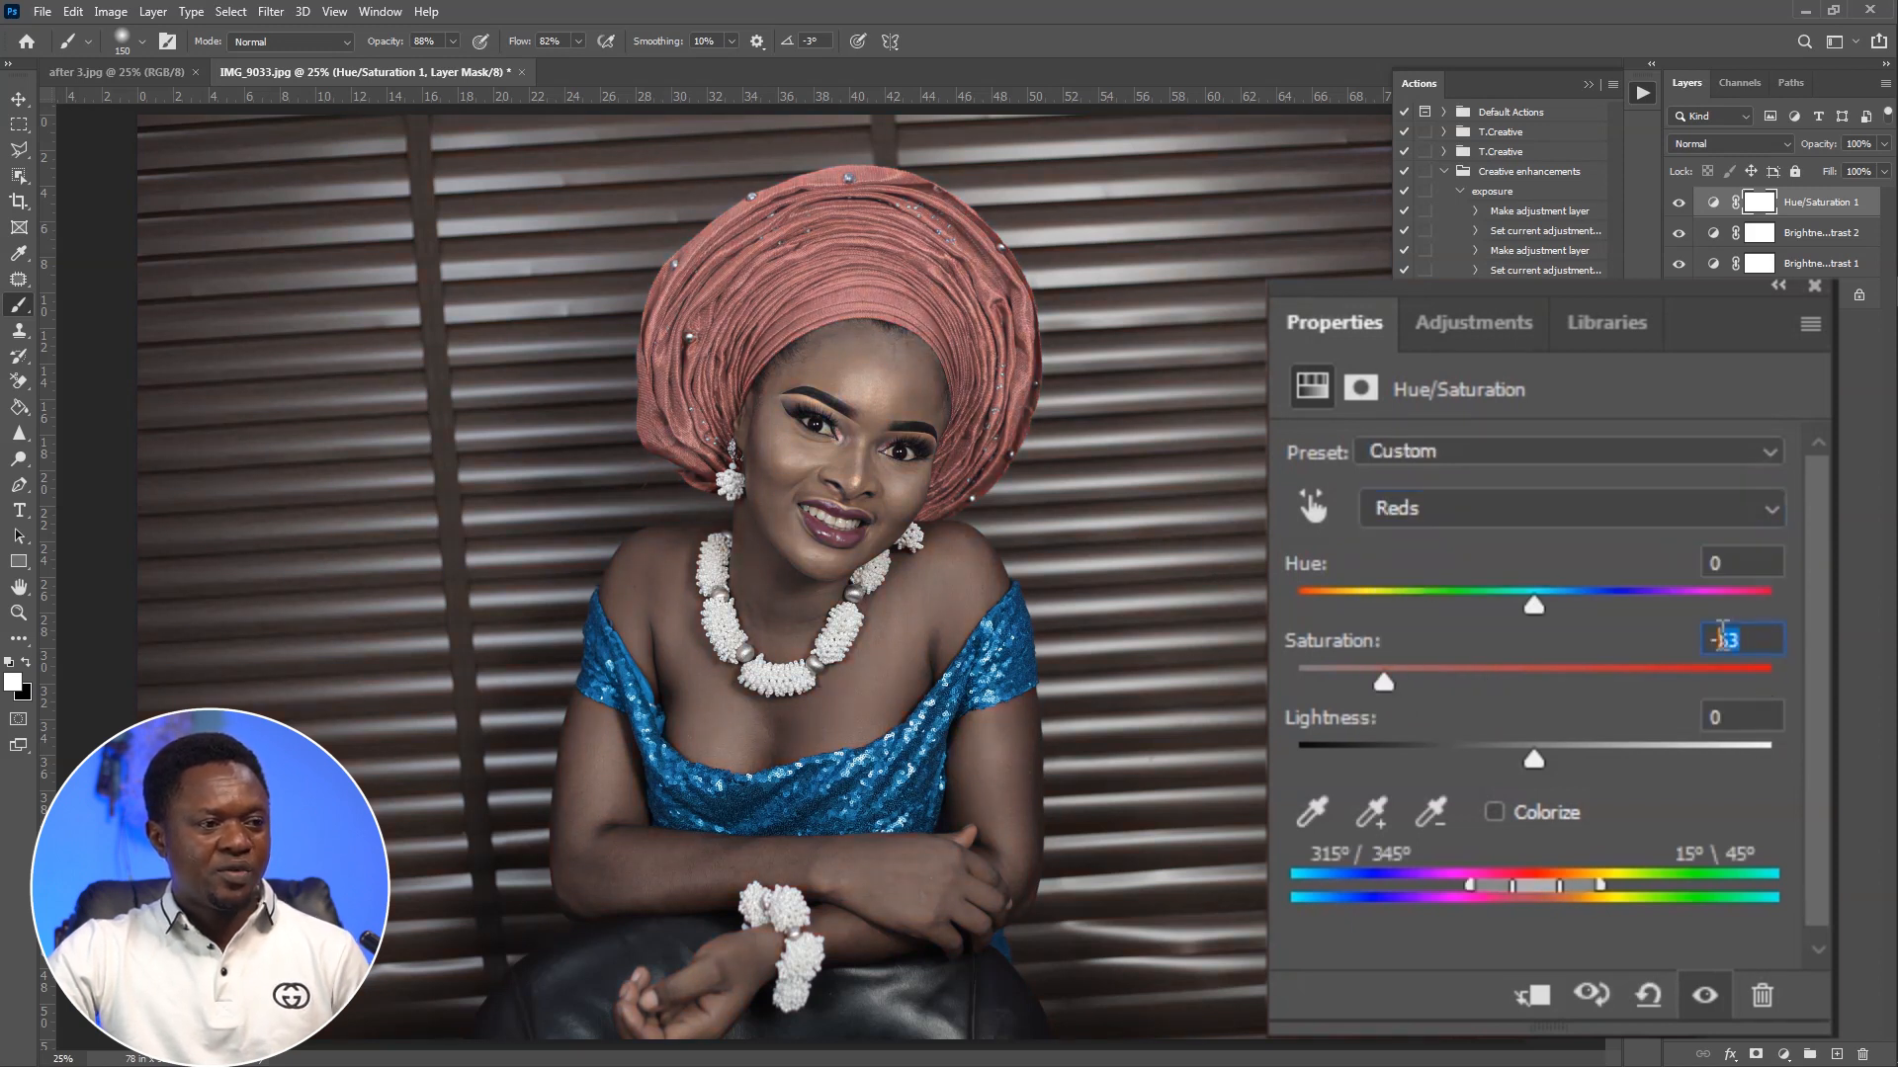
pyautogui.write('-70')
pyautogui.moveTo(1534, 759); pyautogui.dragTo(1675, 767)
pyautogui.doubleClick(1757, 728)
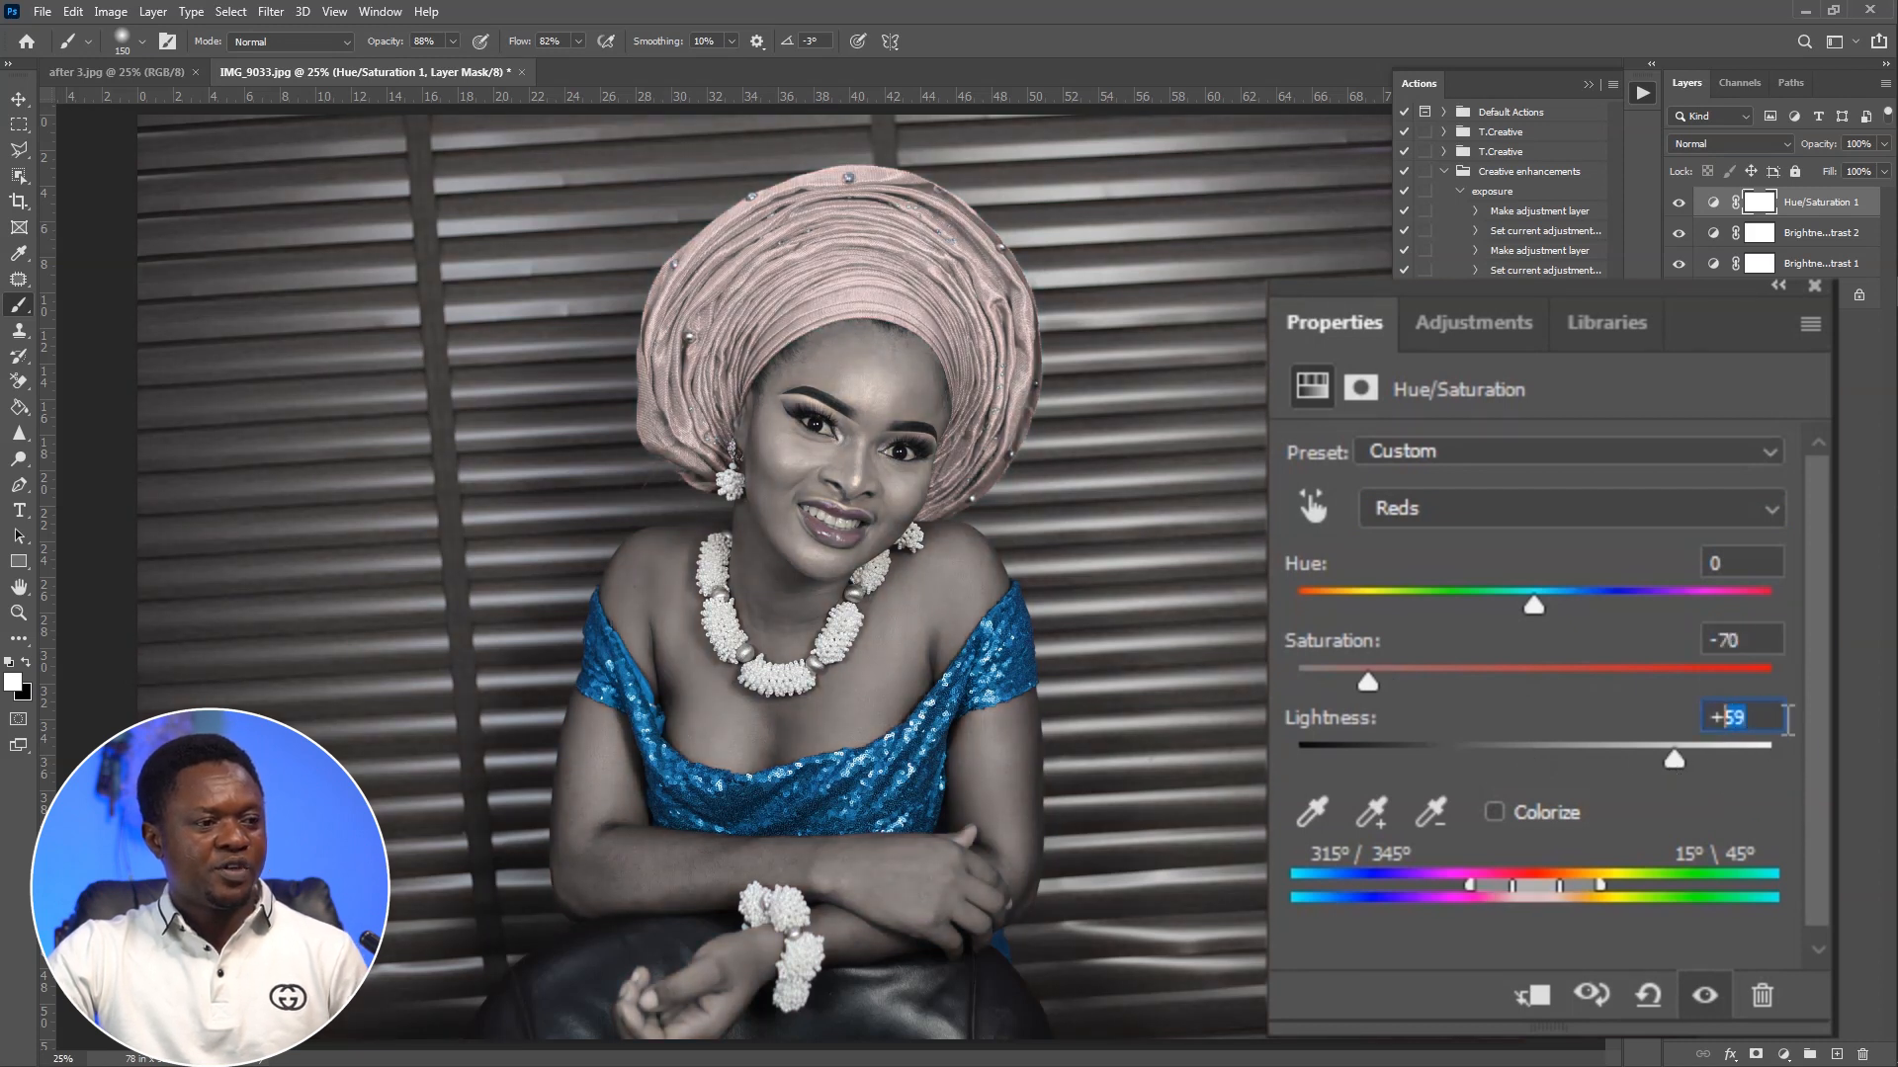
pyautogui.write('50')
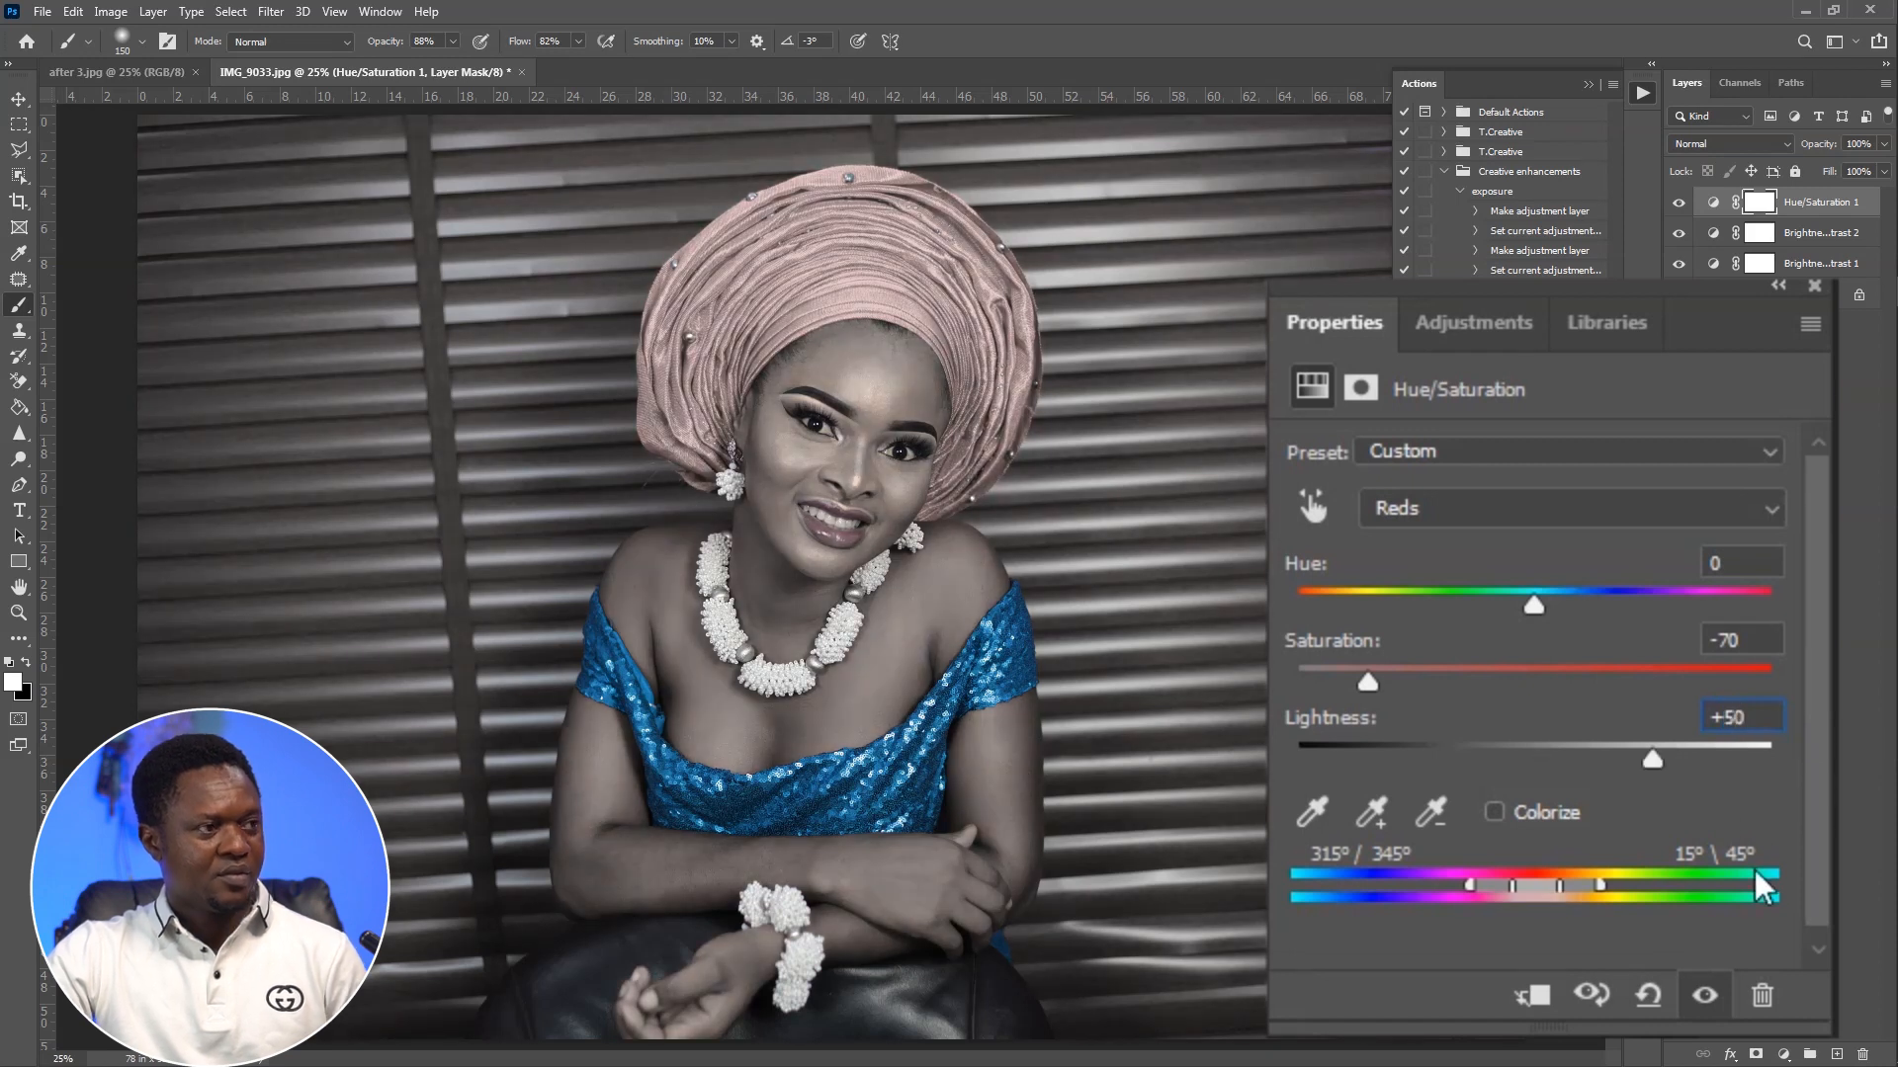
# Set the Yellows of the Hue/Saturation layer to saturation -70 and lightness +50.
pyautogui.click(1450, 507)
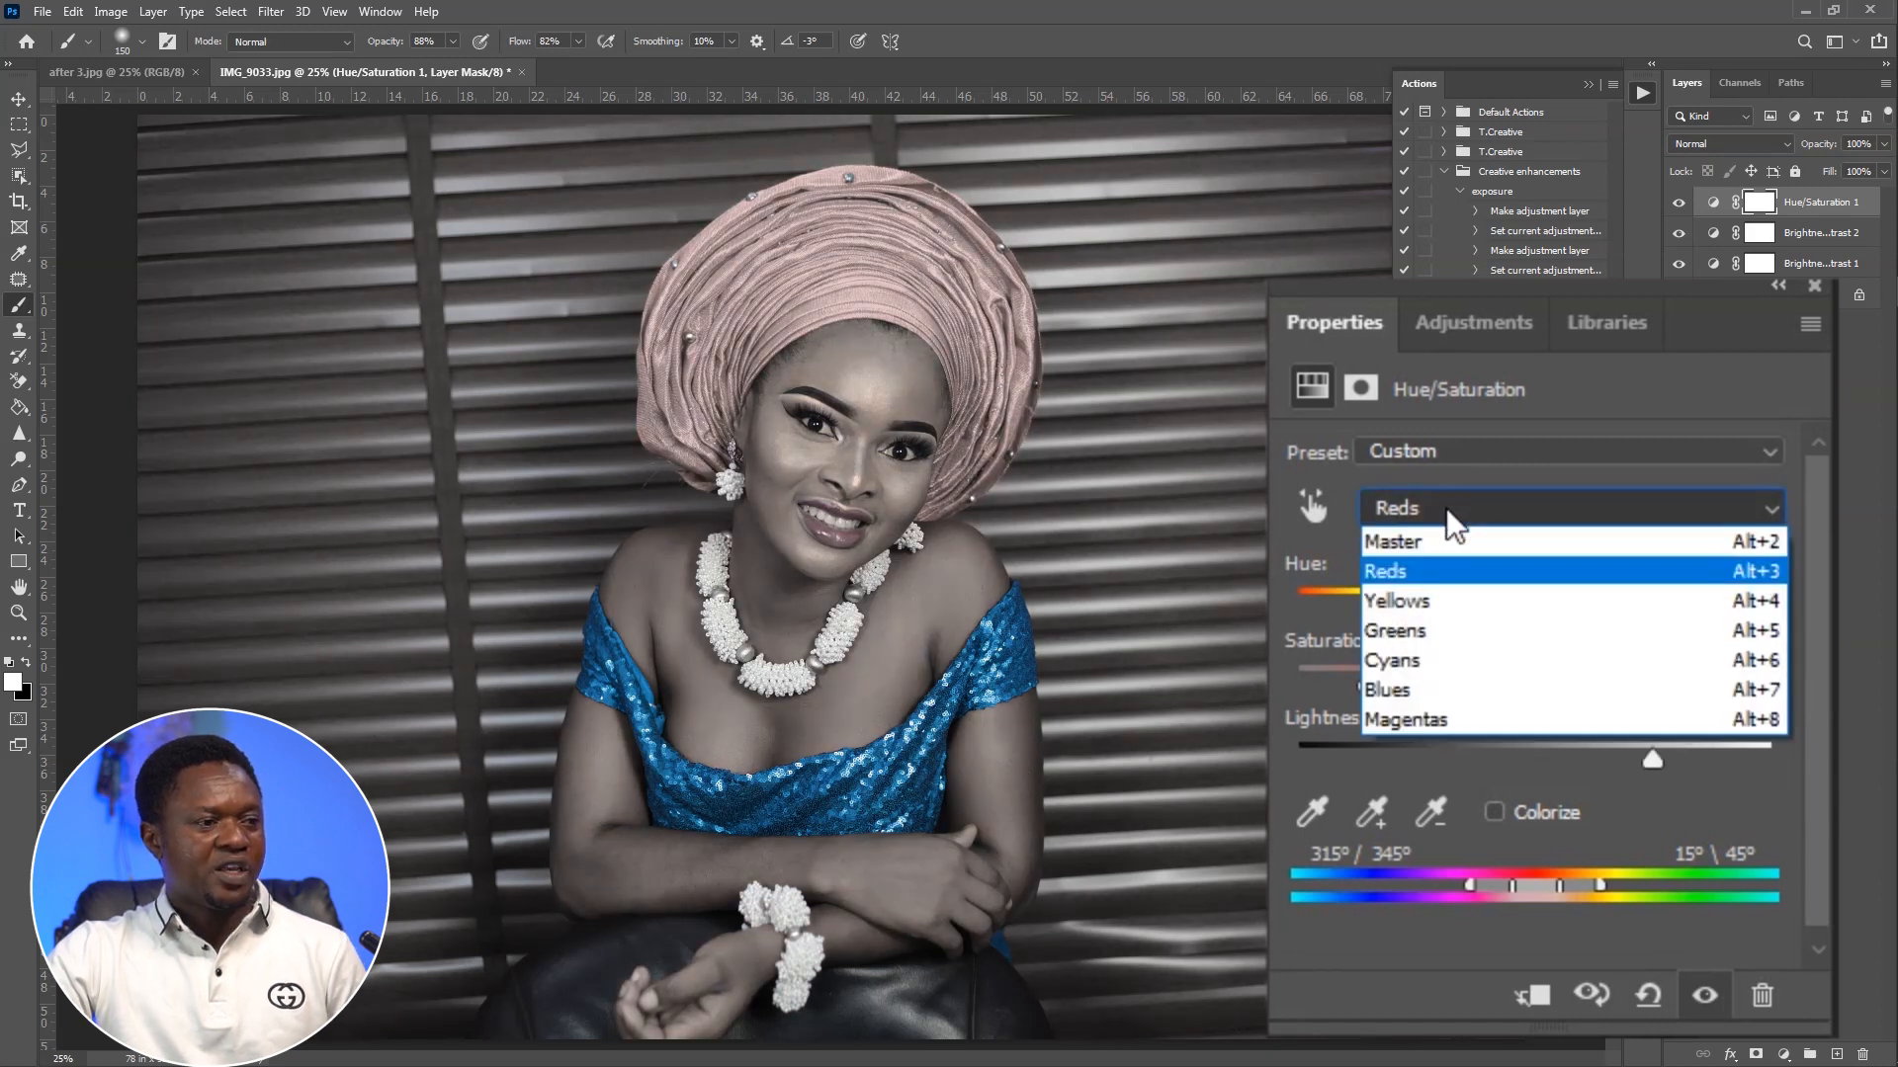
pyautogui.click(1430, 598)
pyautogui.moveTo(1526, 682); pyautogui.dragTo(1435, 684)
pyautogui.doubleClick(1730, 639)
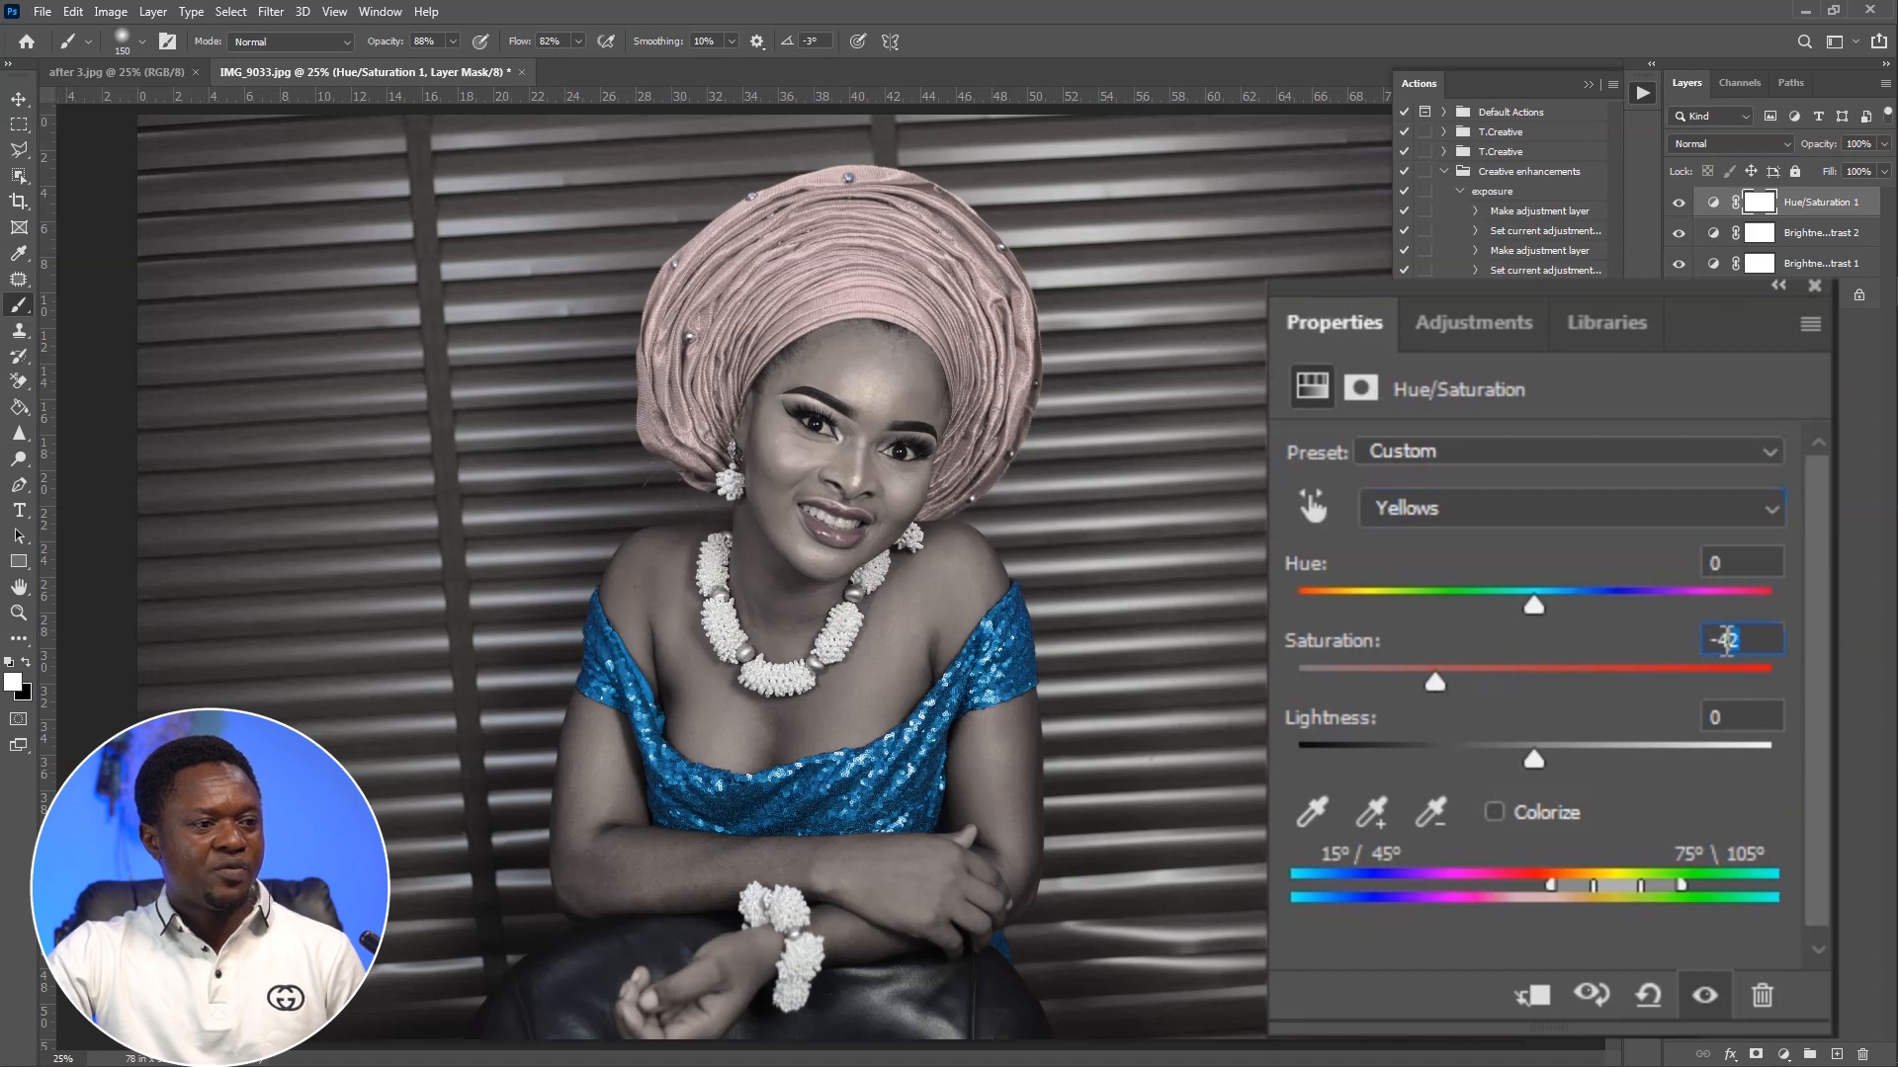
pyautogui.write('-70')
pyautogui.press('Return')
pyautogui.moveTo(1533, 759); pyautogui.dragTo(1603, 773)
pyautogui.doubleClick(1745, 714)
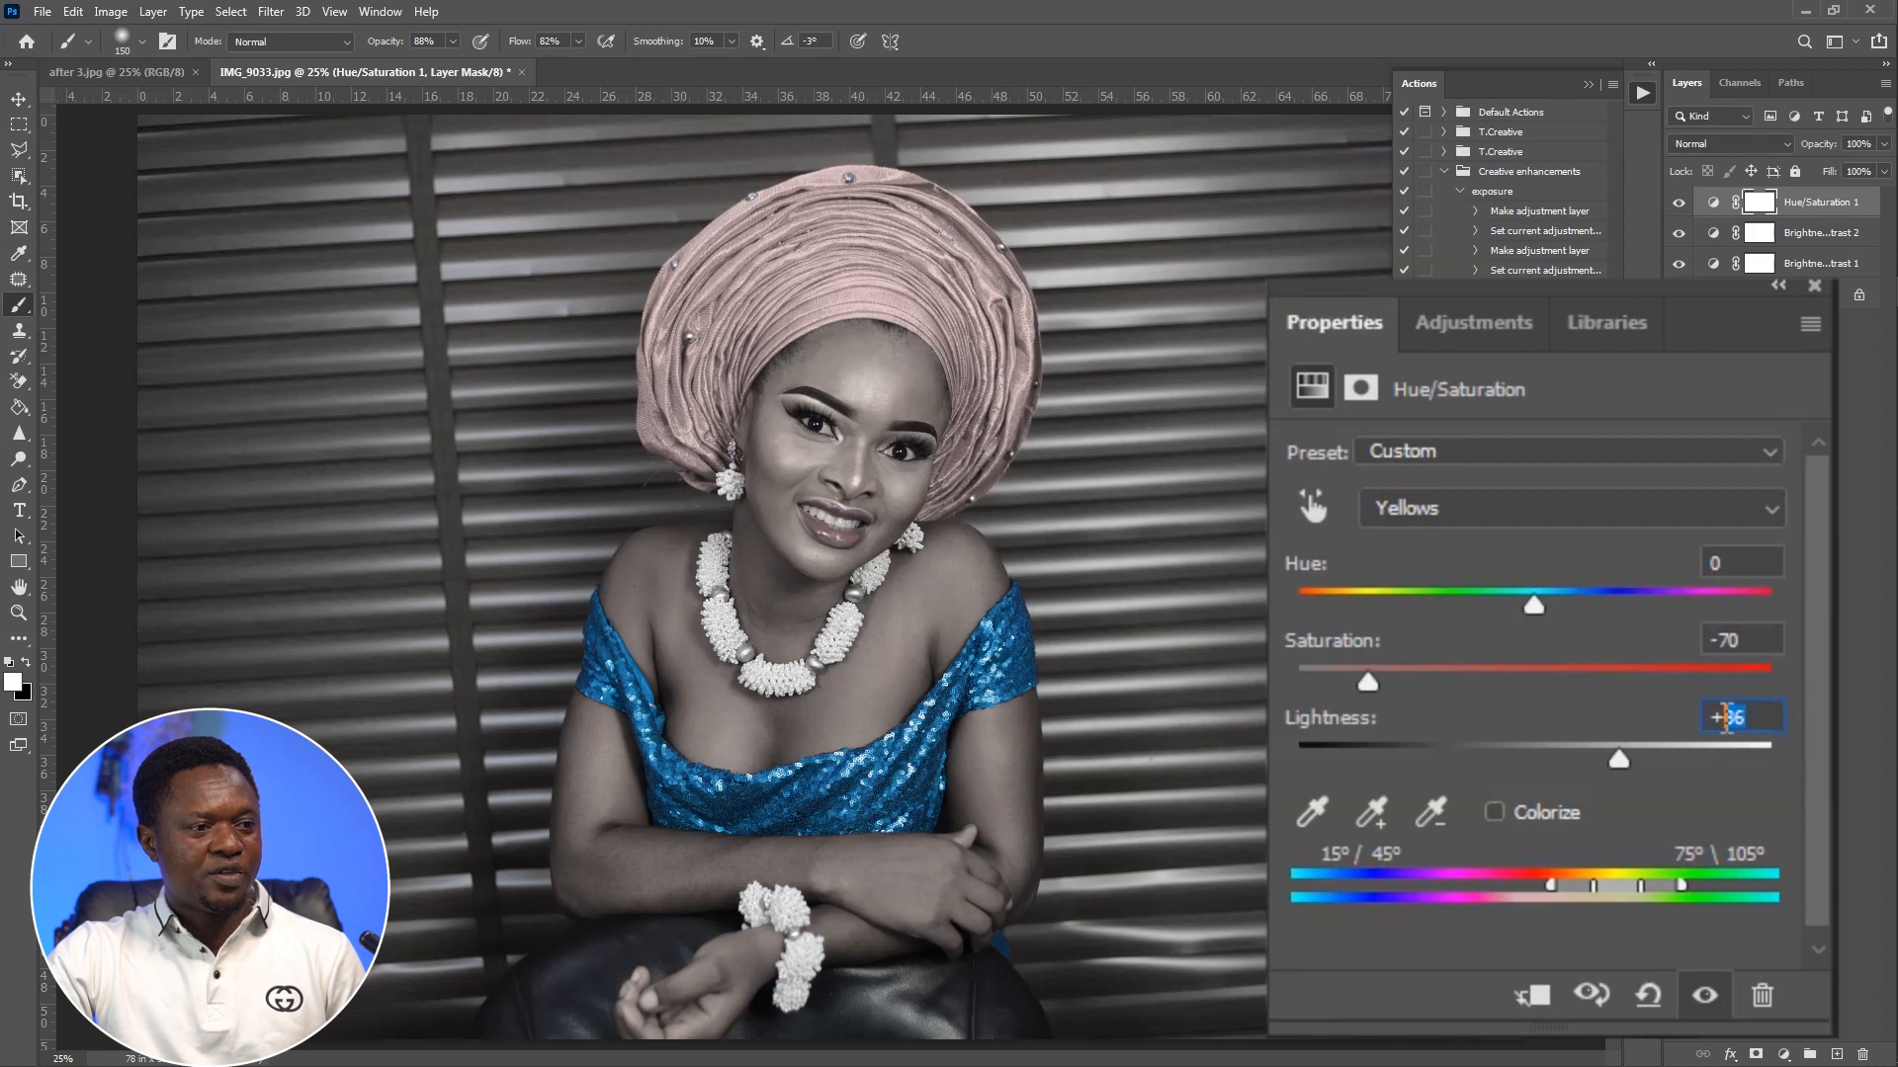
pyautogui.write('50')
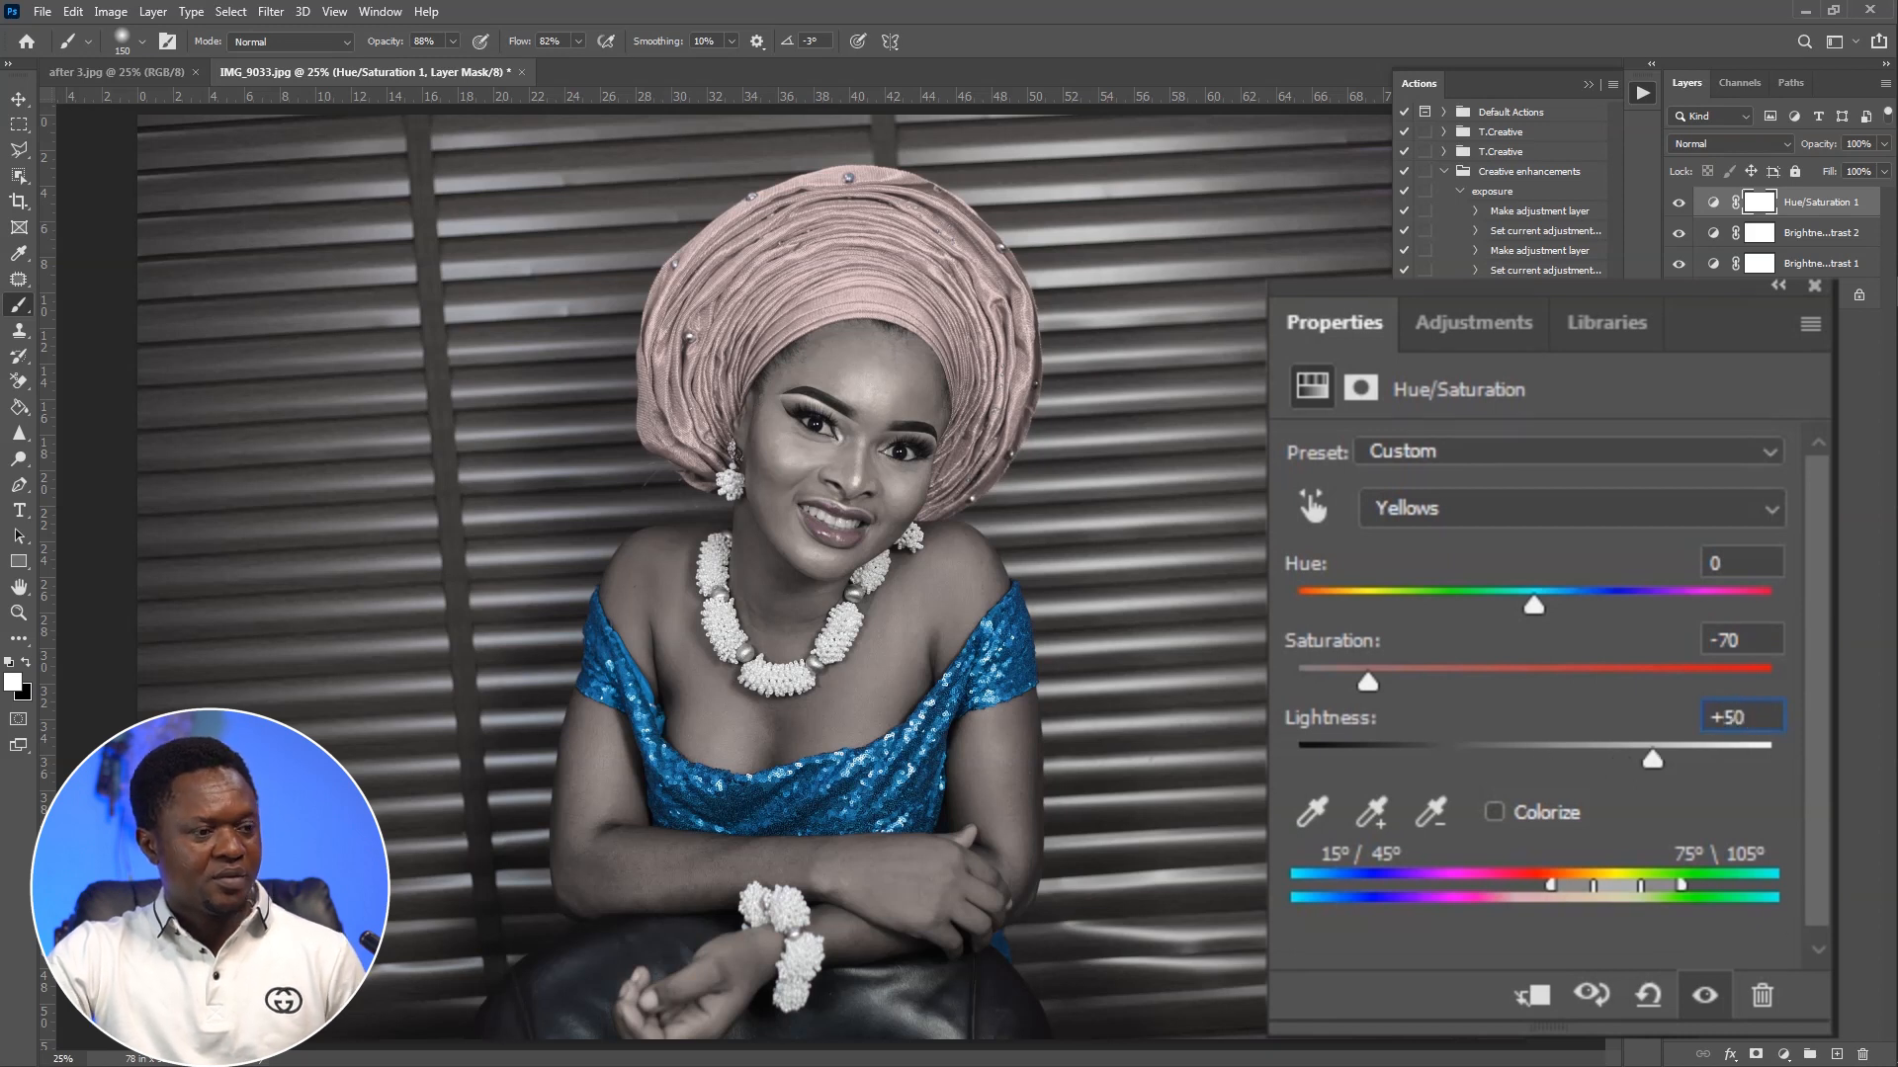
# Invert the Hue/Saturation layer mask to black and stop recording the eyes and teeth whitening action.
pyautogui.click(1760, 204)
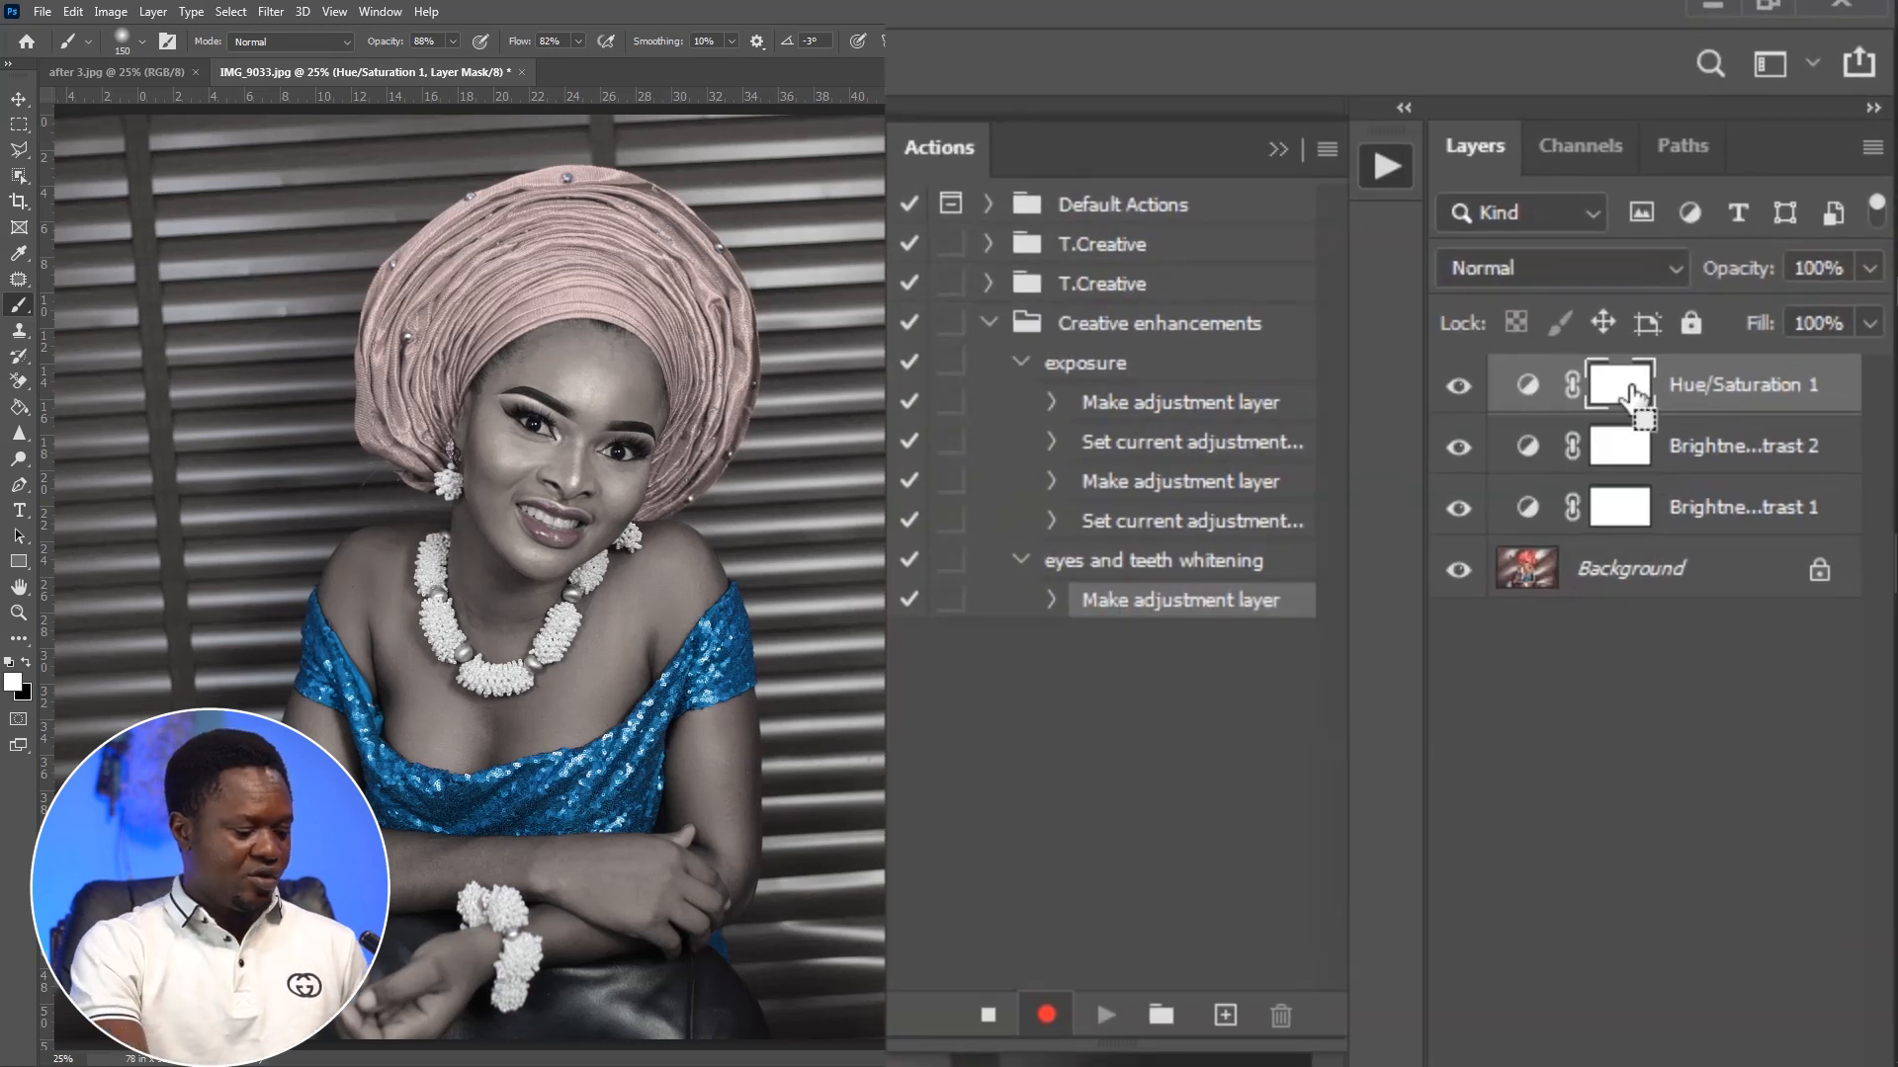
pyautogui.hotkey('ctrl', 'i')
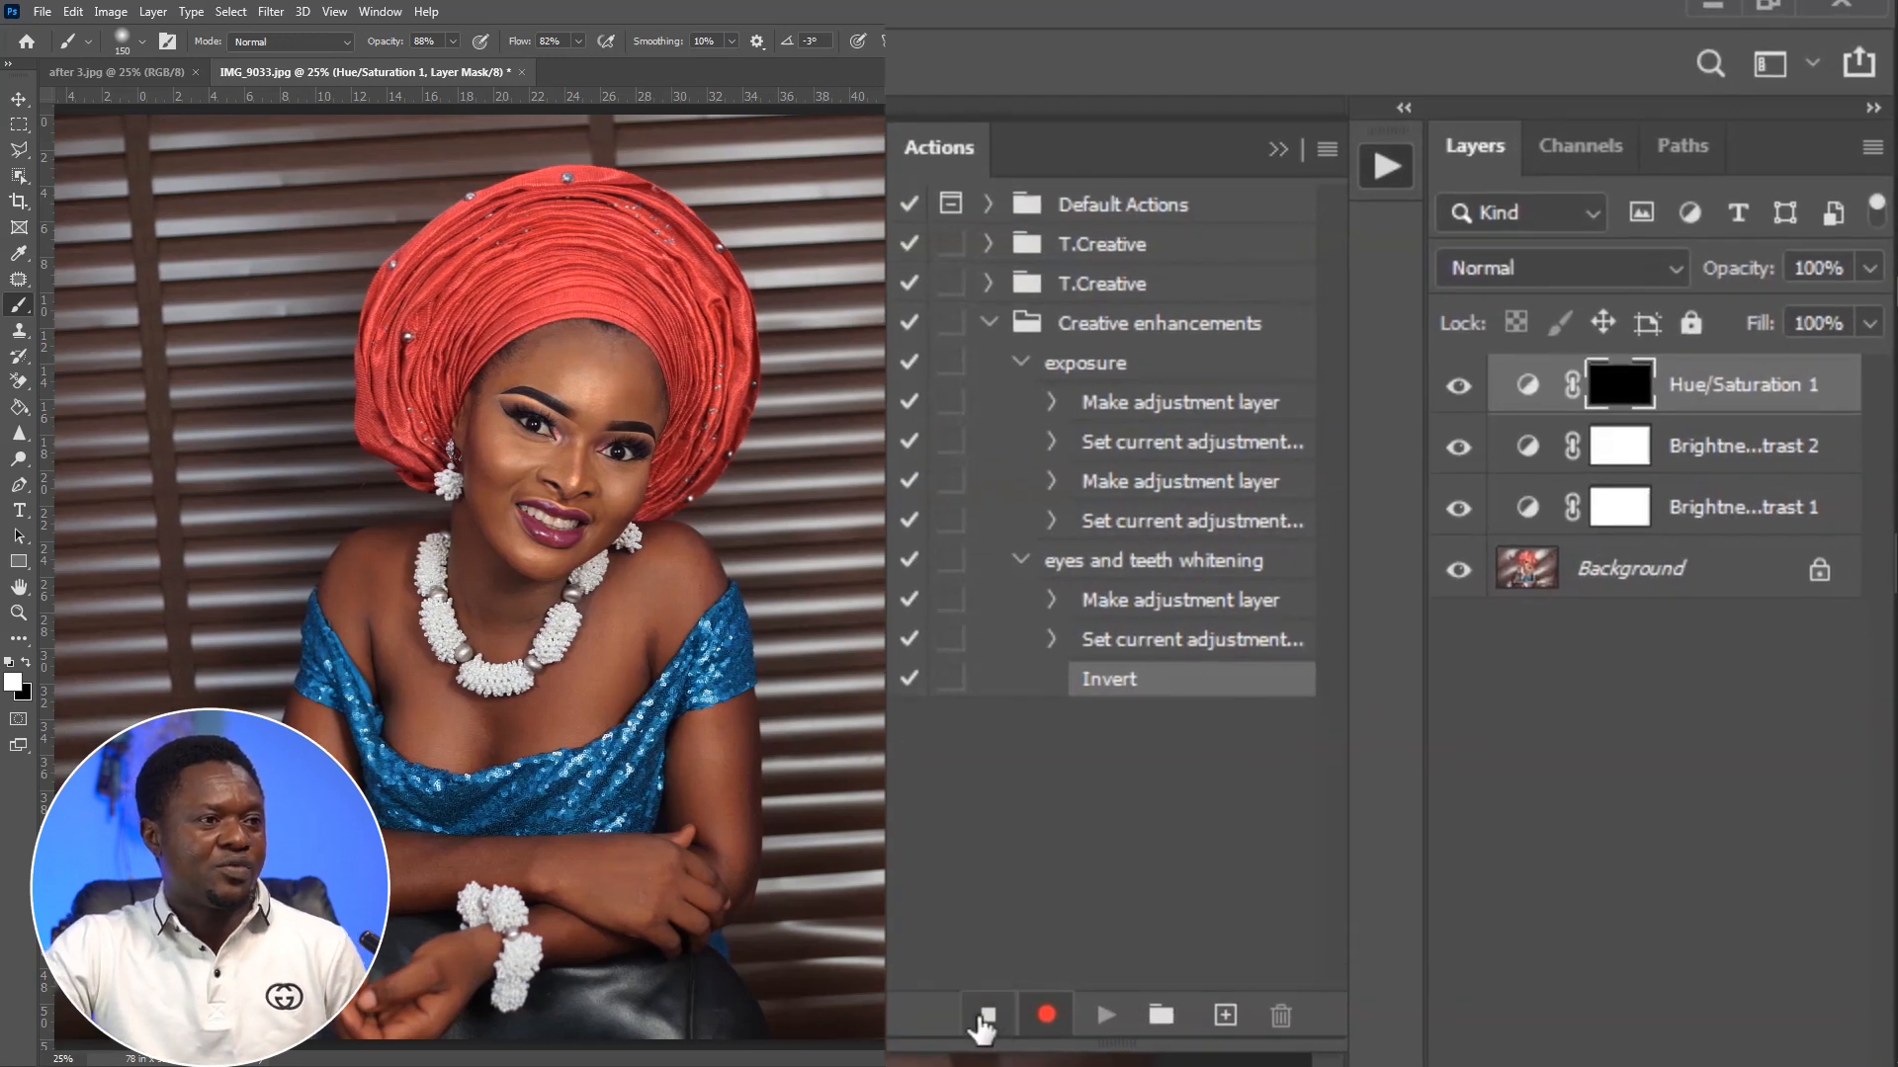
pyautogui.click(987, 1015)
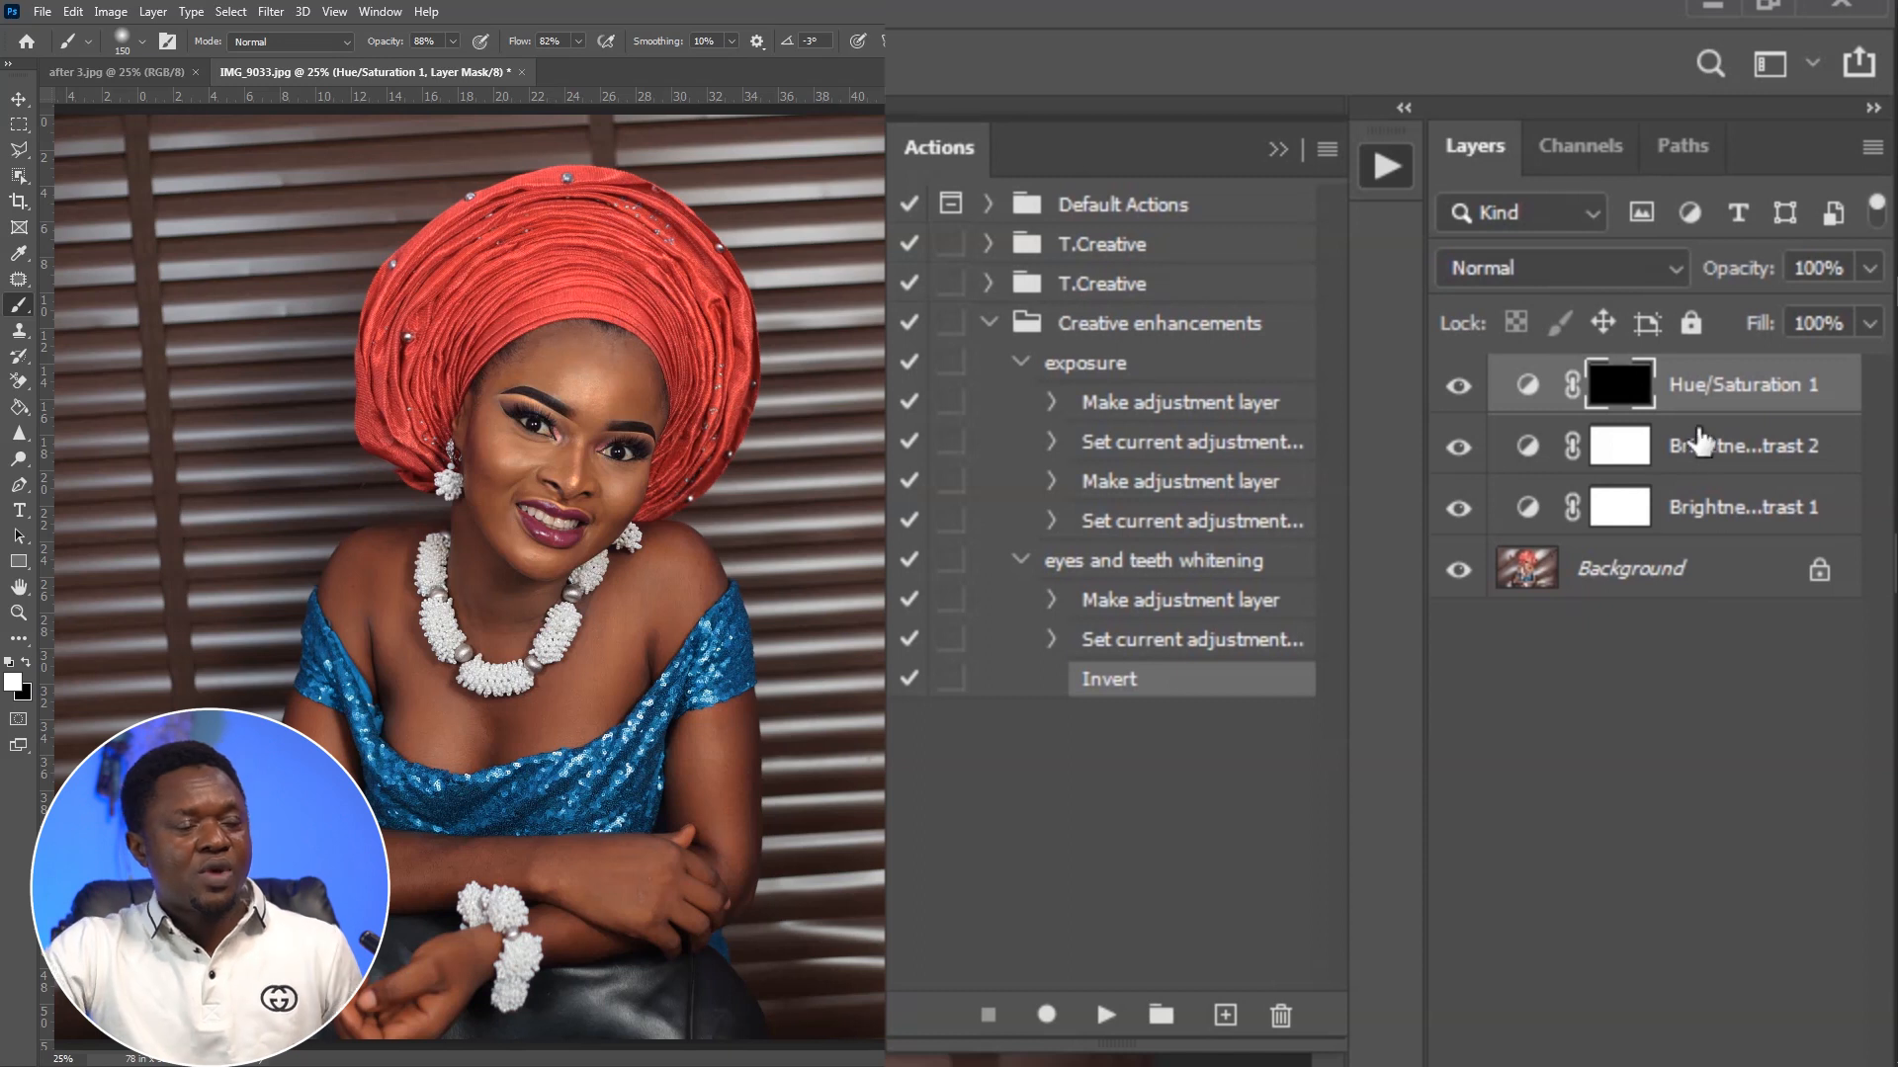
# Select the Hue/Saturation and both Brightness/Contrast adjustment layers and delete them, leaving only the Background.
pyautogui.keyDown('shift'); pyautogui.click(1696, 449); pyautogui.keyUp('shift')
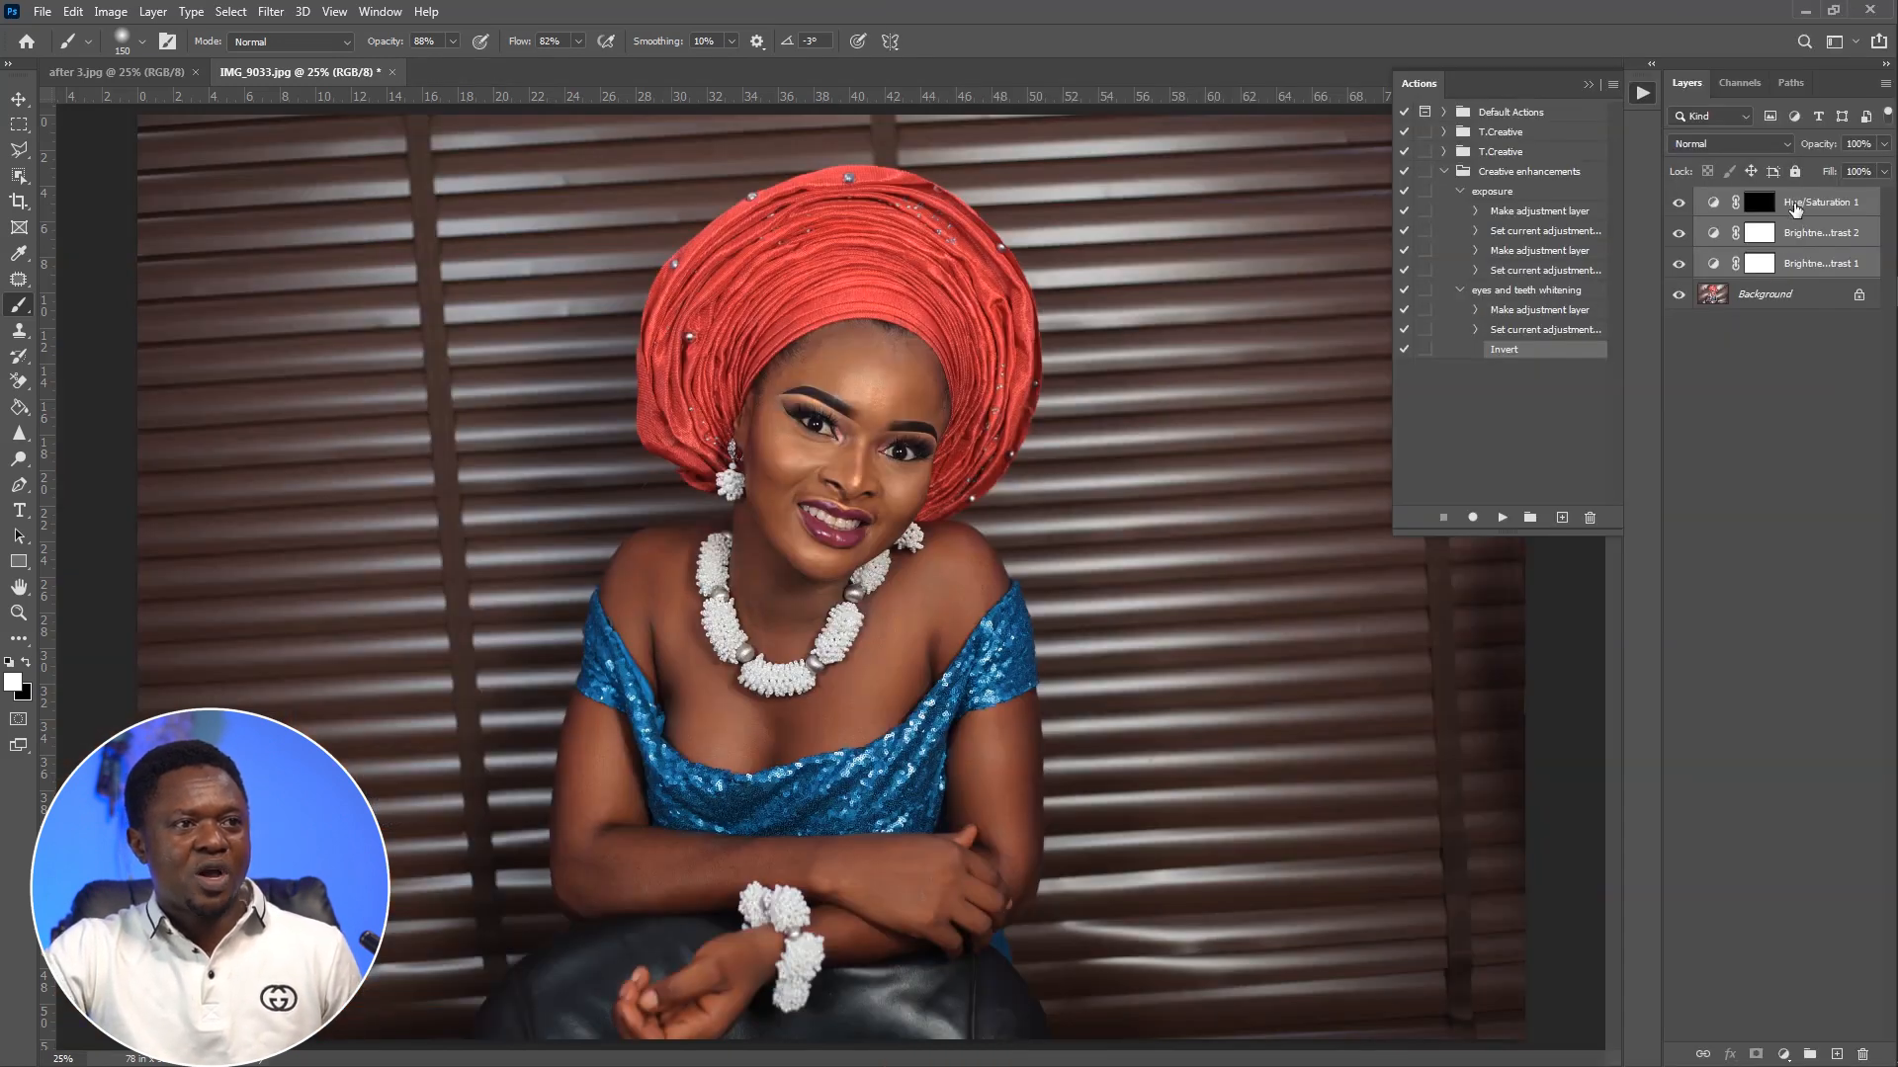
pyautogui.moveTo(1793, 204); pyautogui.dragTo(1862, 1056)
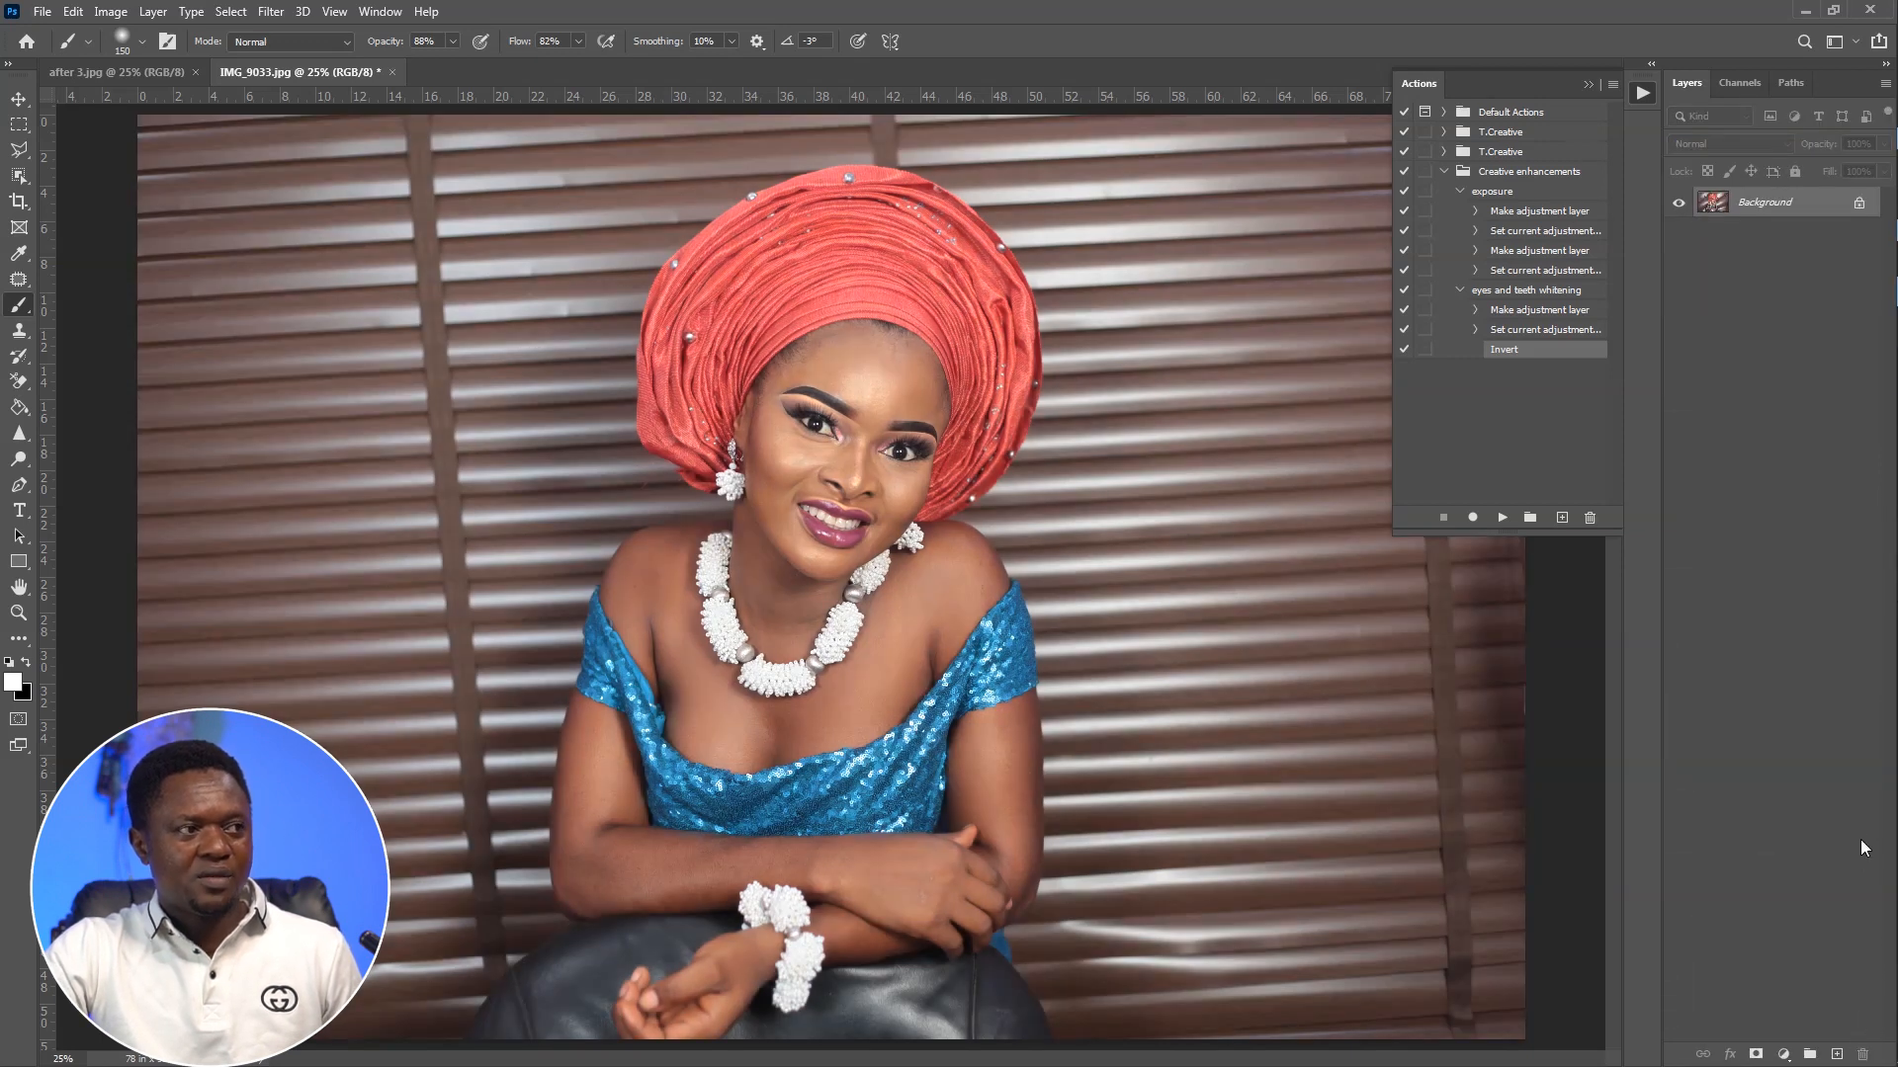
pyautogui.hotkey('ctrl', '-')
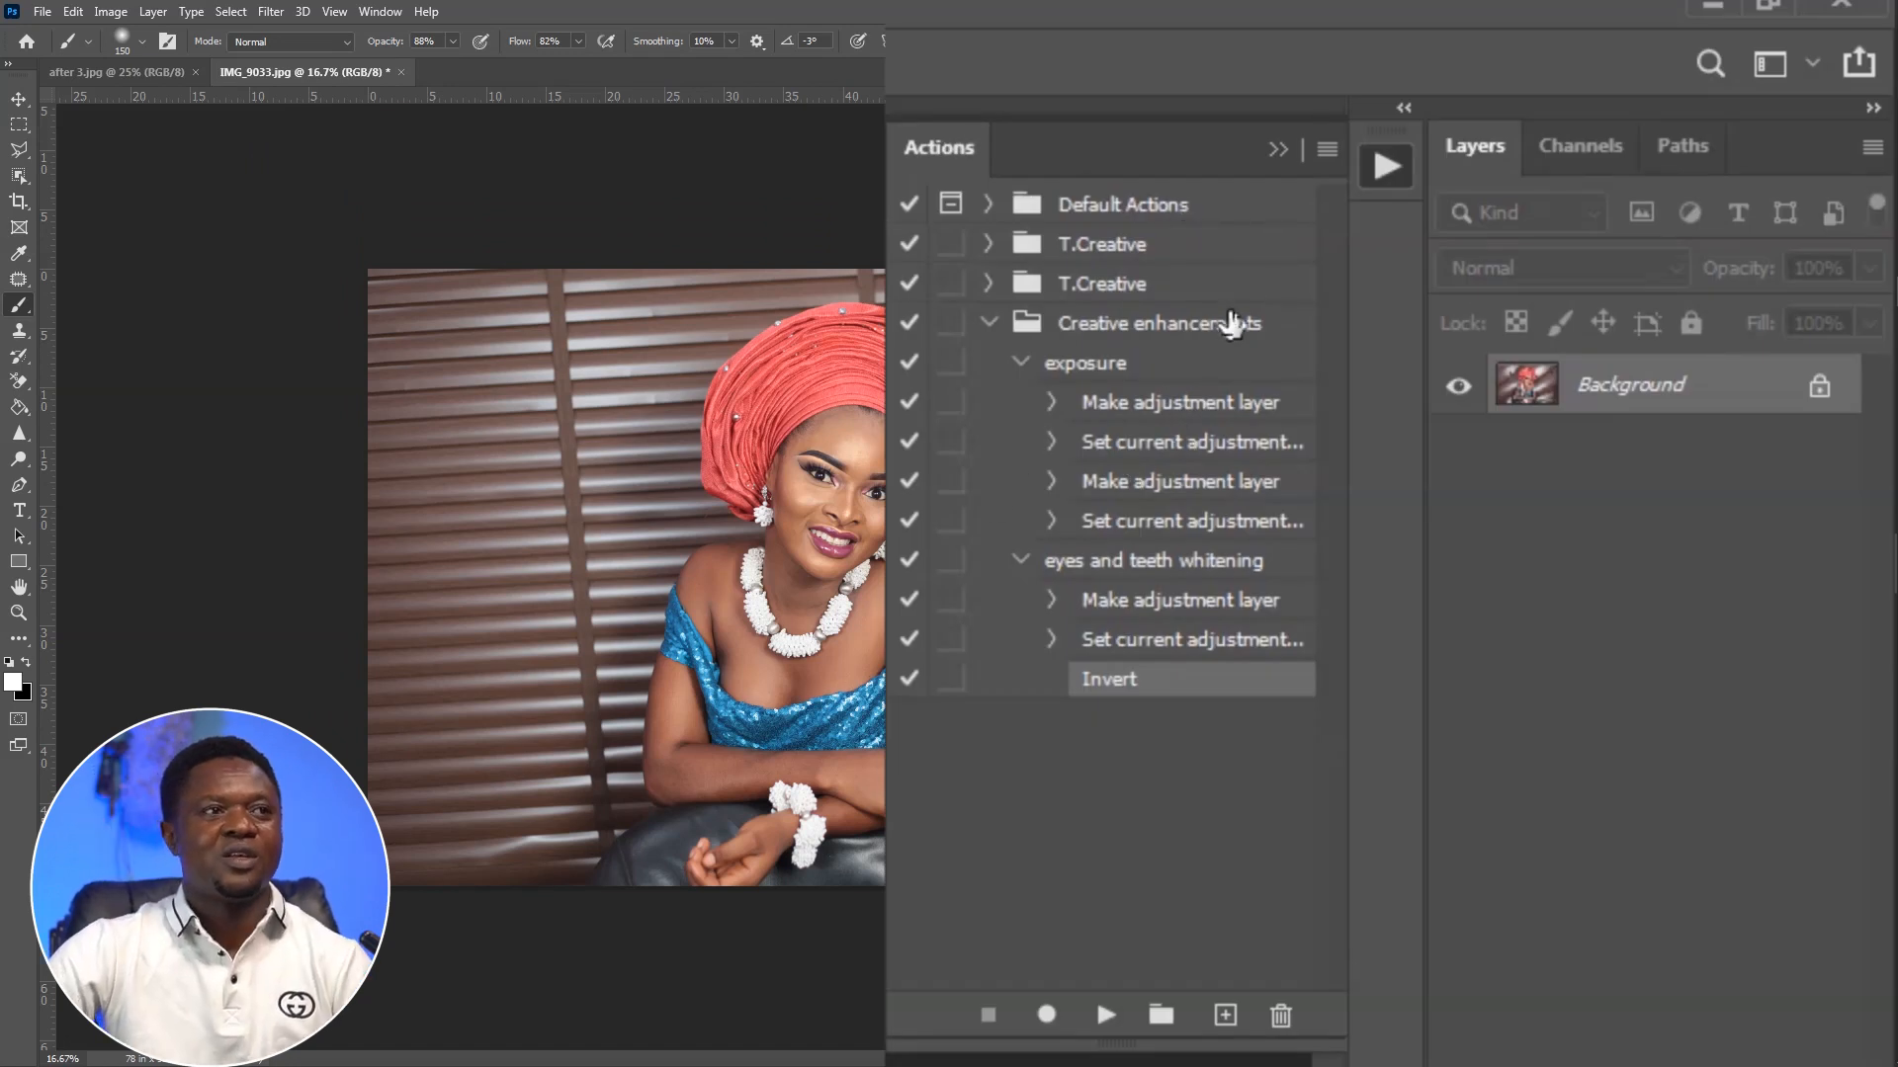
# Switch the actions list to Button Mode and run the exposure action on the portrait.
pyautogui.click(1320, 148)
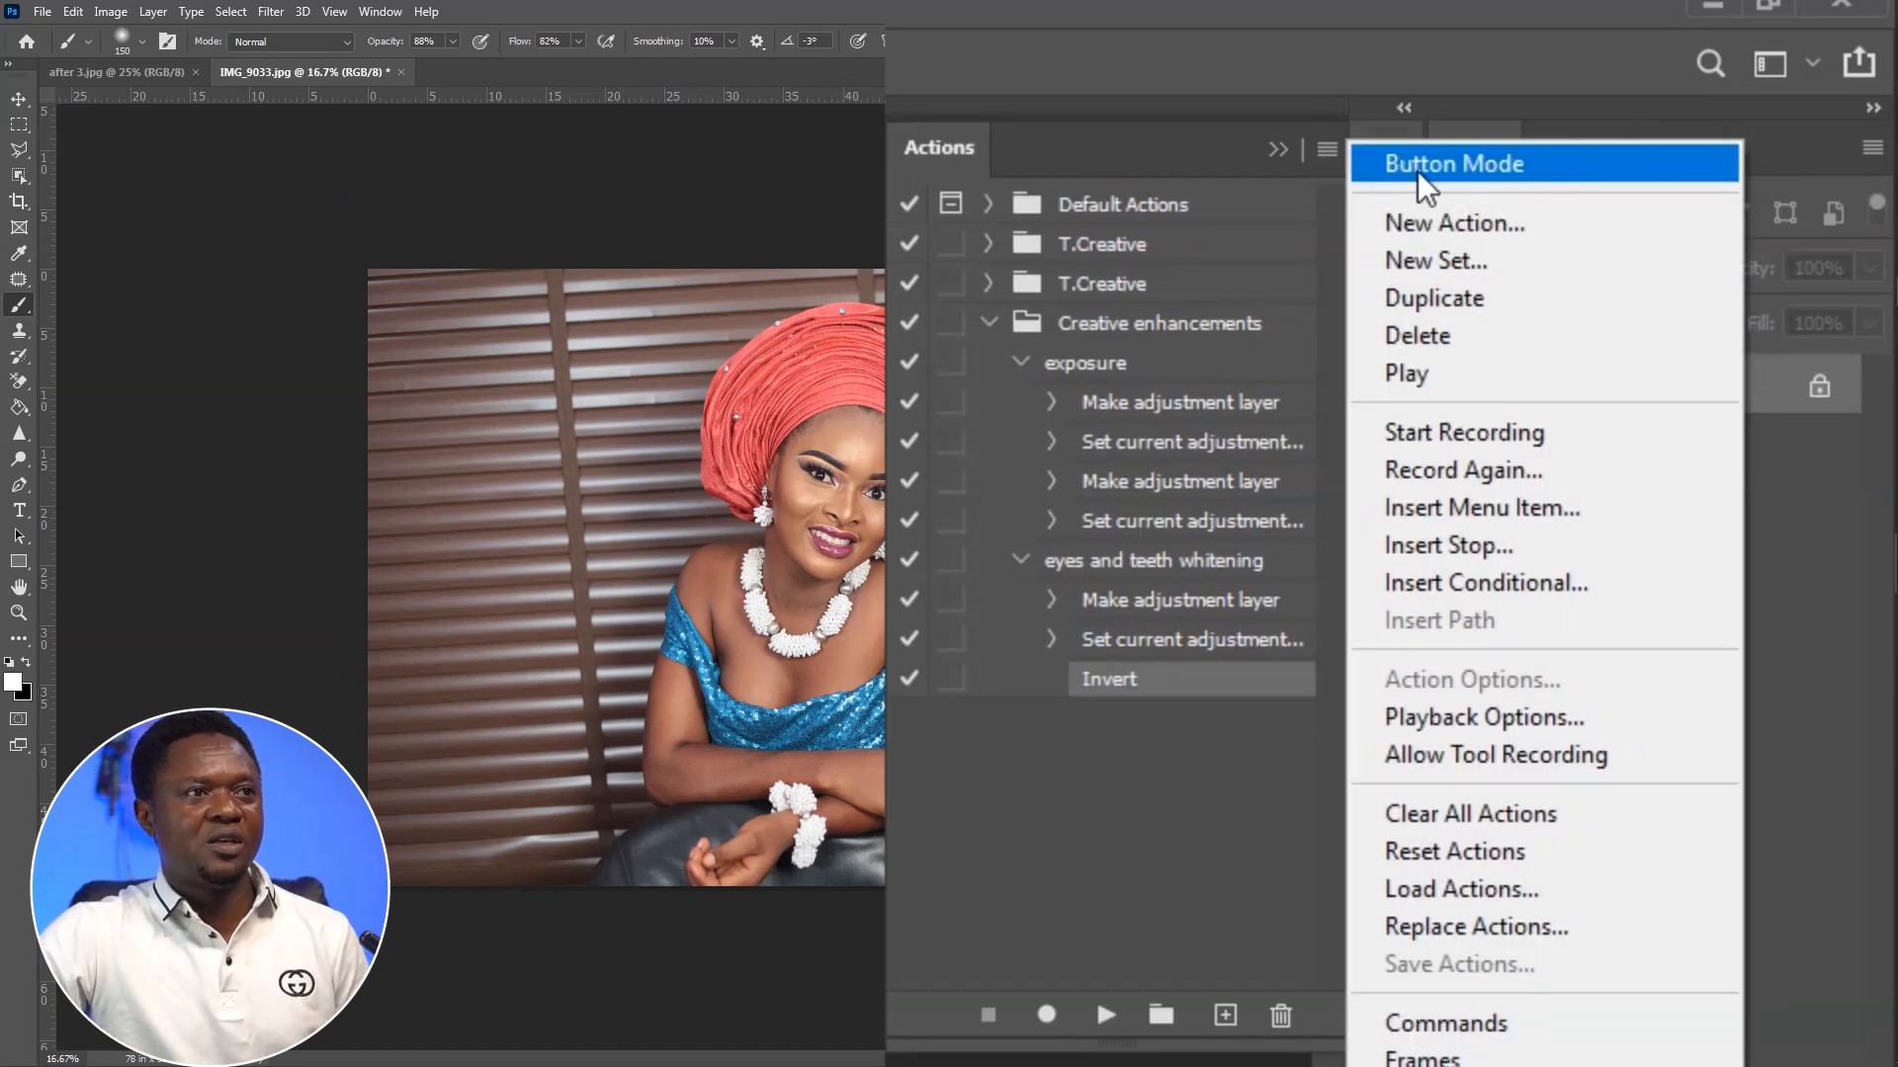
pyautogui.click(1423, 163)
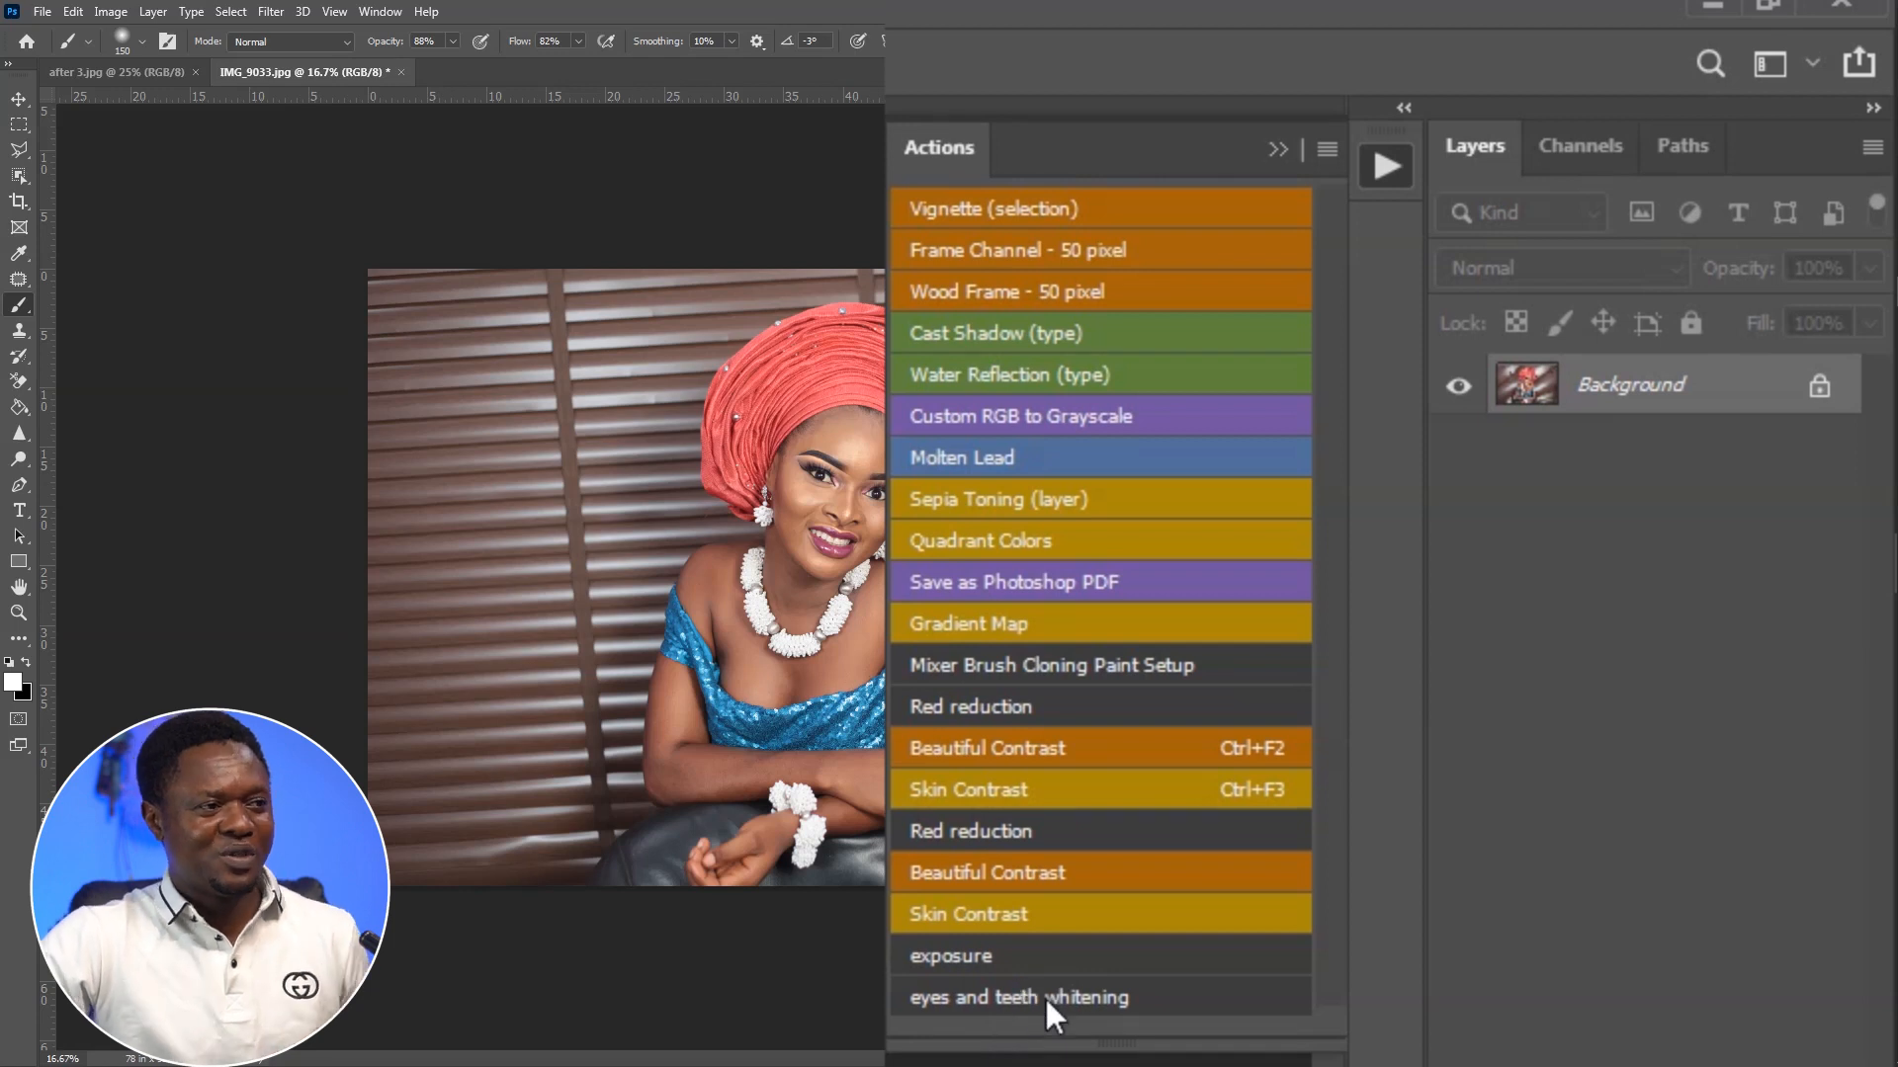
pyautogui.hotkey('ctrl', '+')
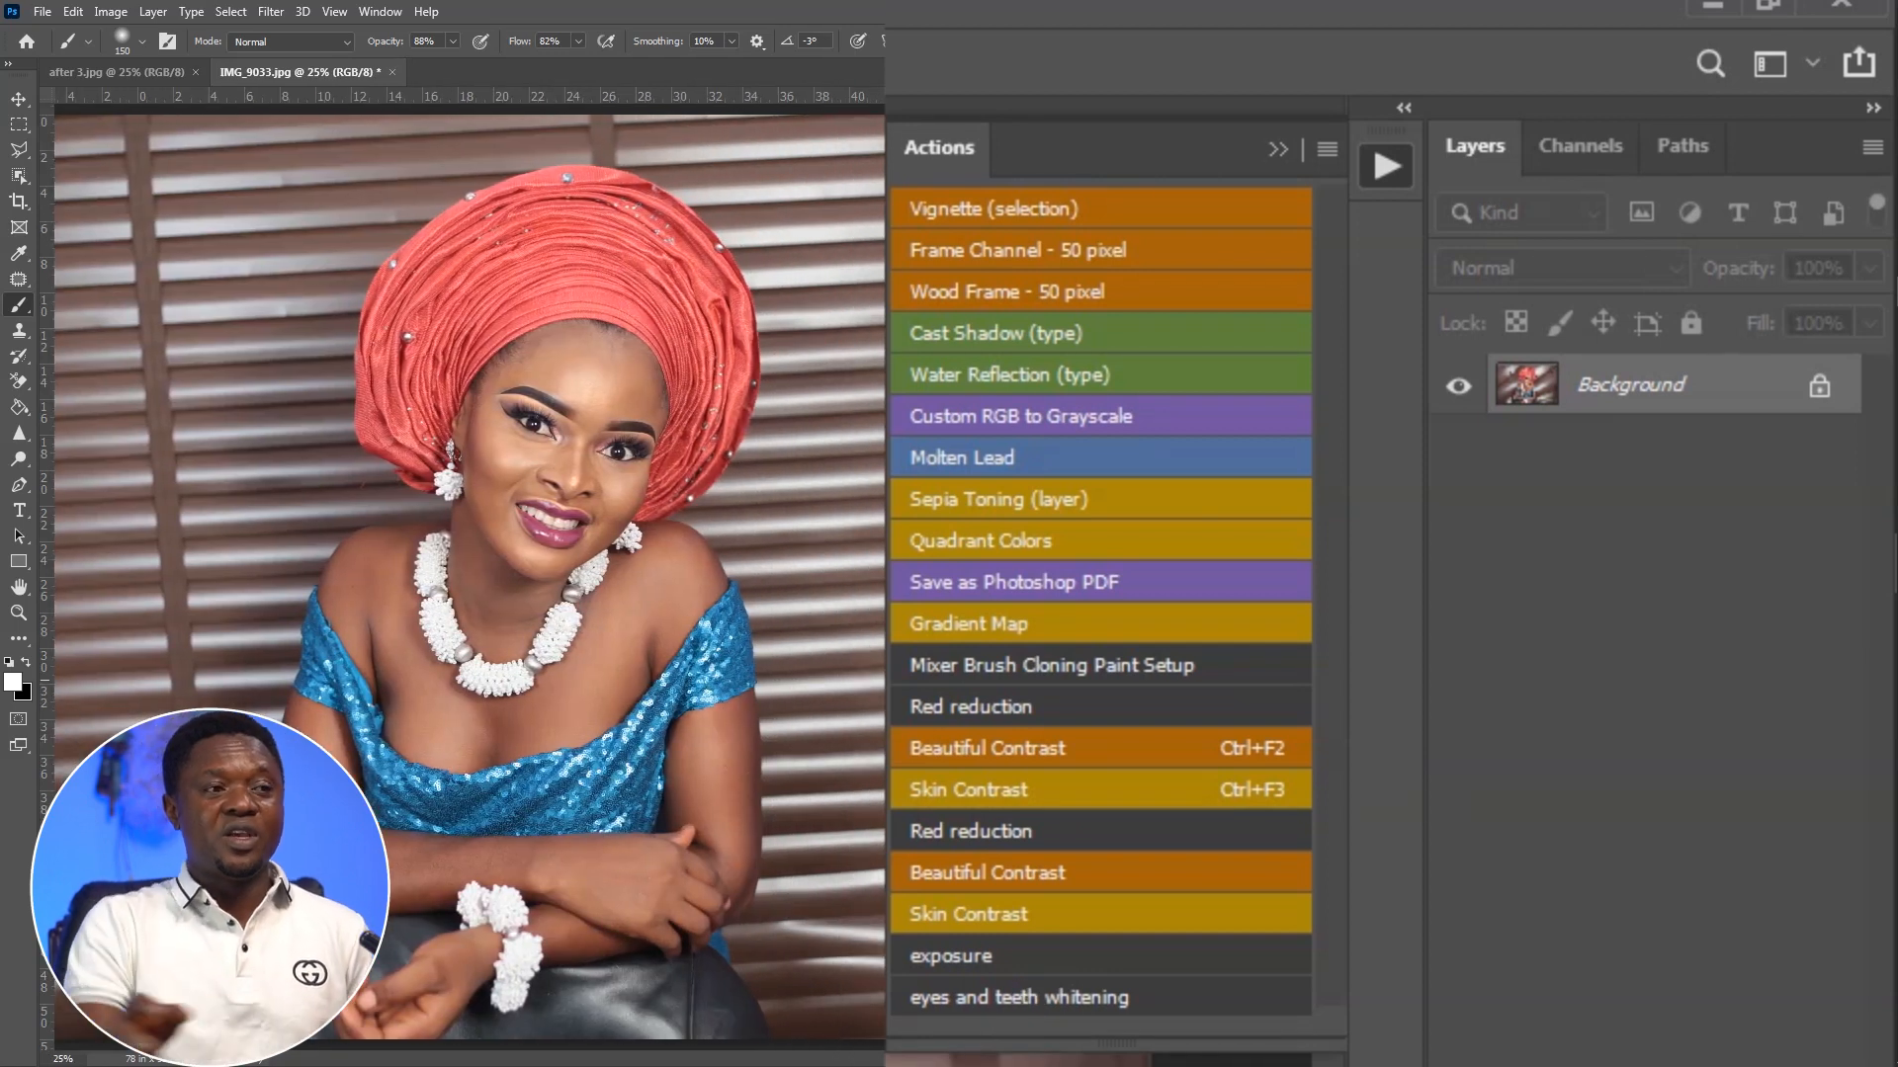
pyautogui.click(996, 957)
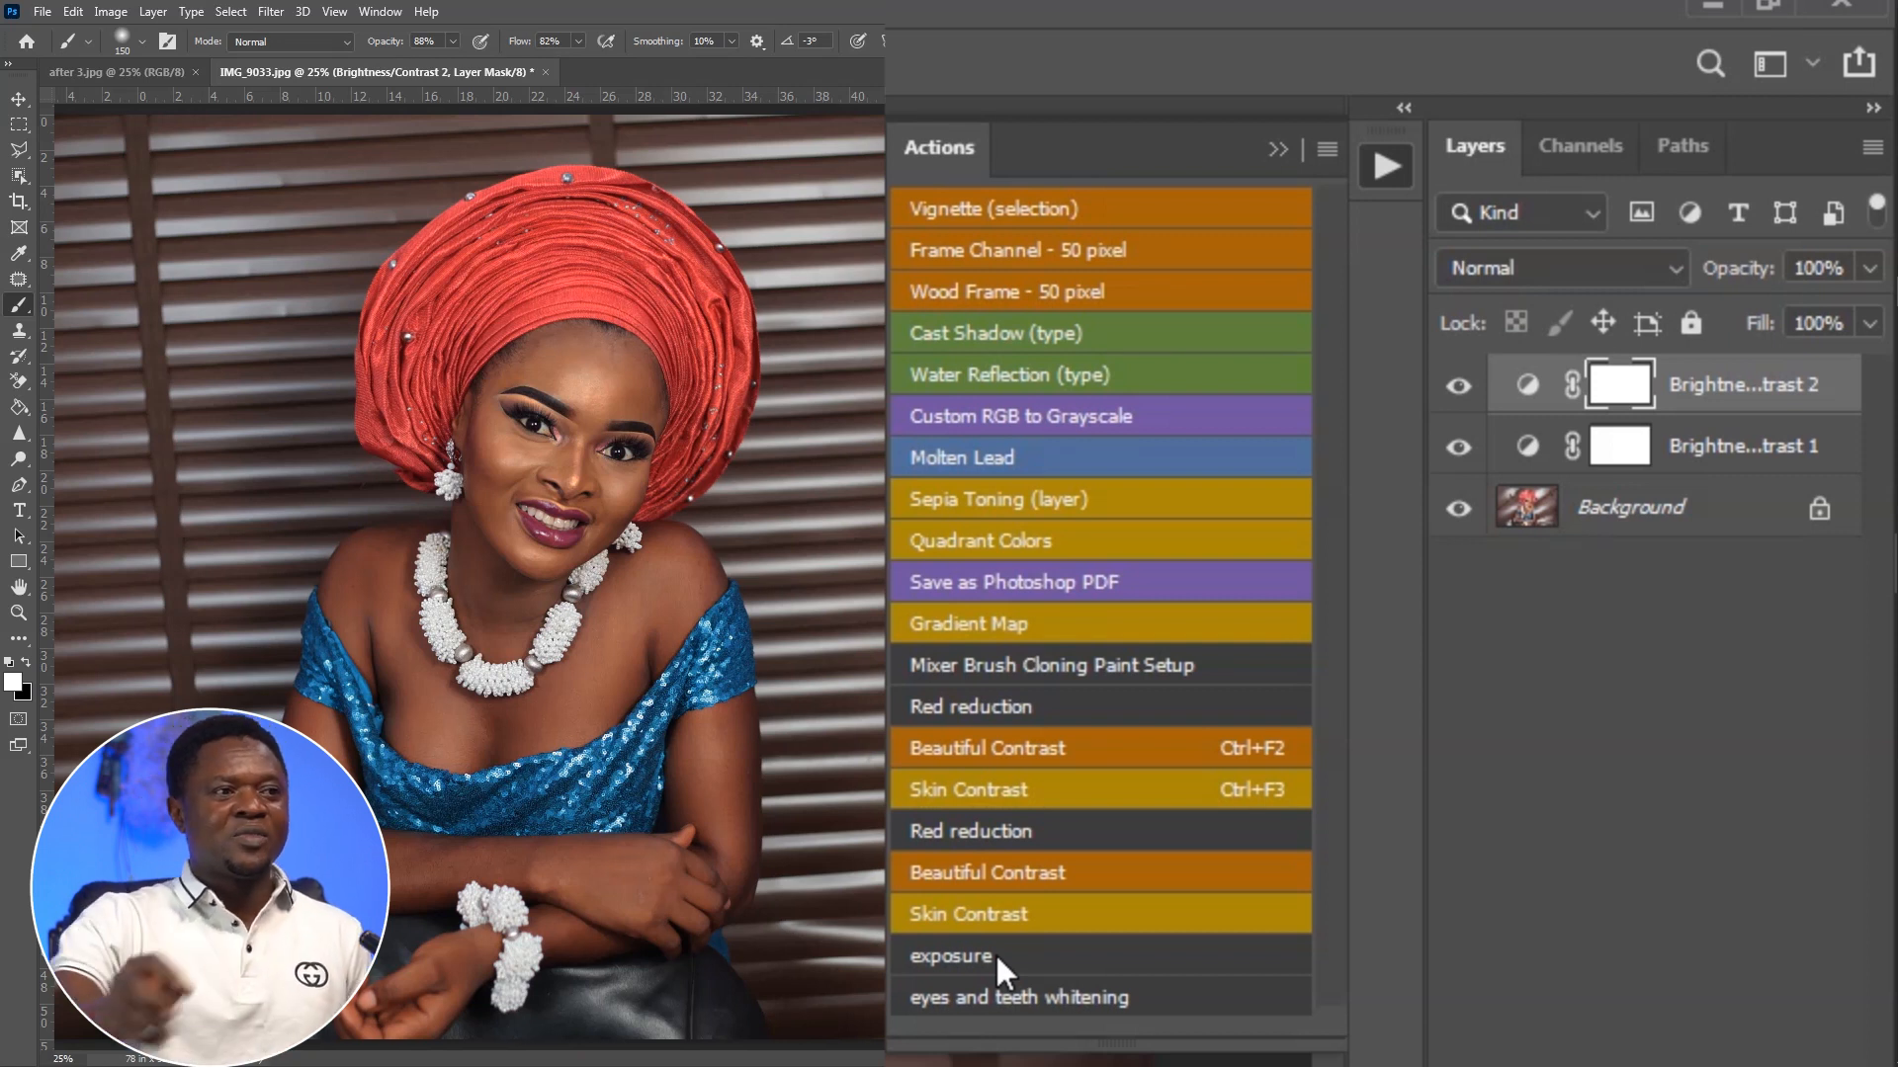
# Turn off Button Mode, compare the image without the upper Brightness/Contrast layer, and lower that layer's opacity to 78%.
pyautogui.click(1326, 151)
pyautogui.click(1413, 163)
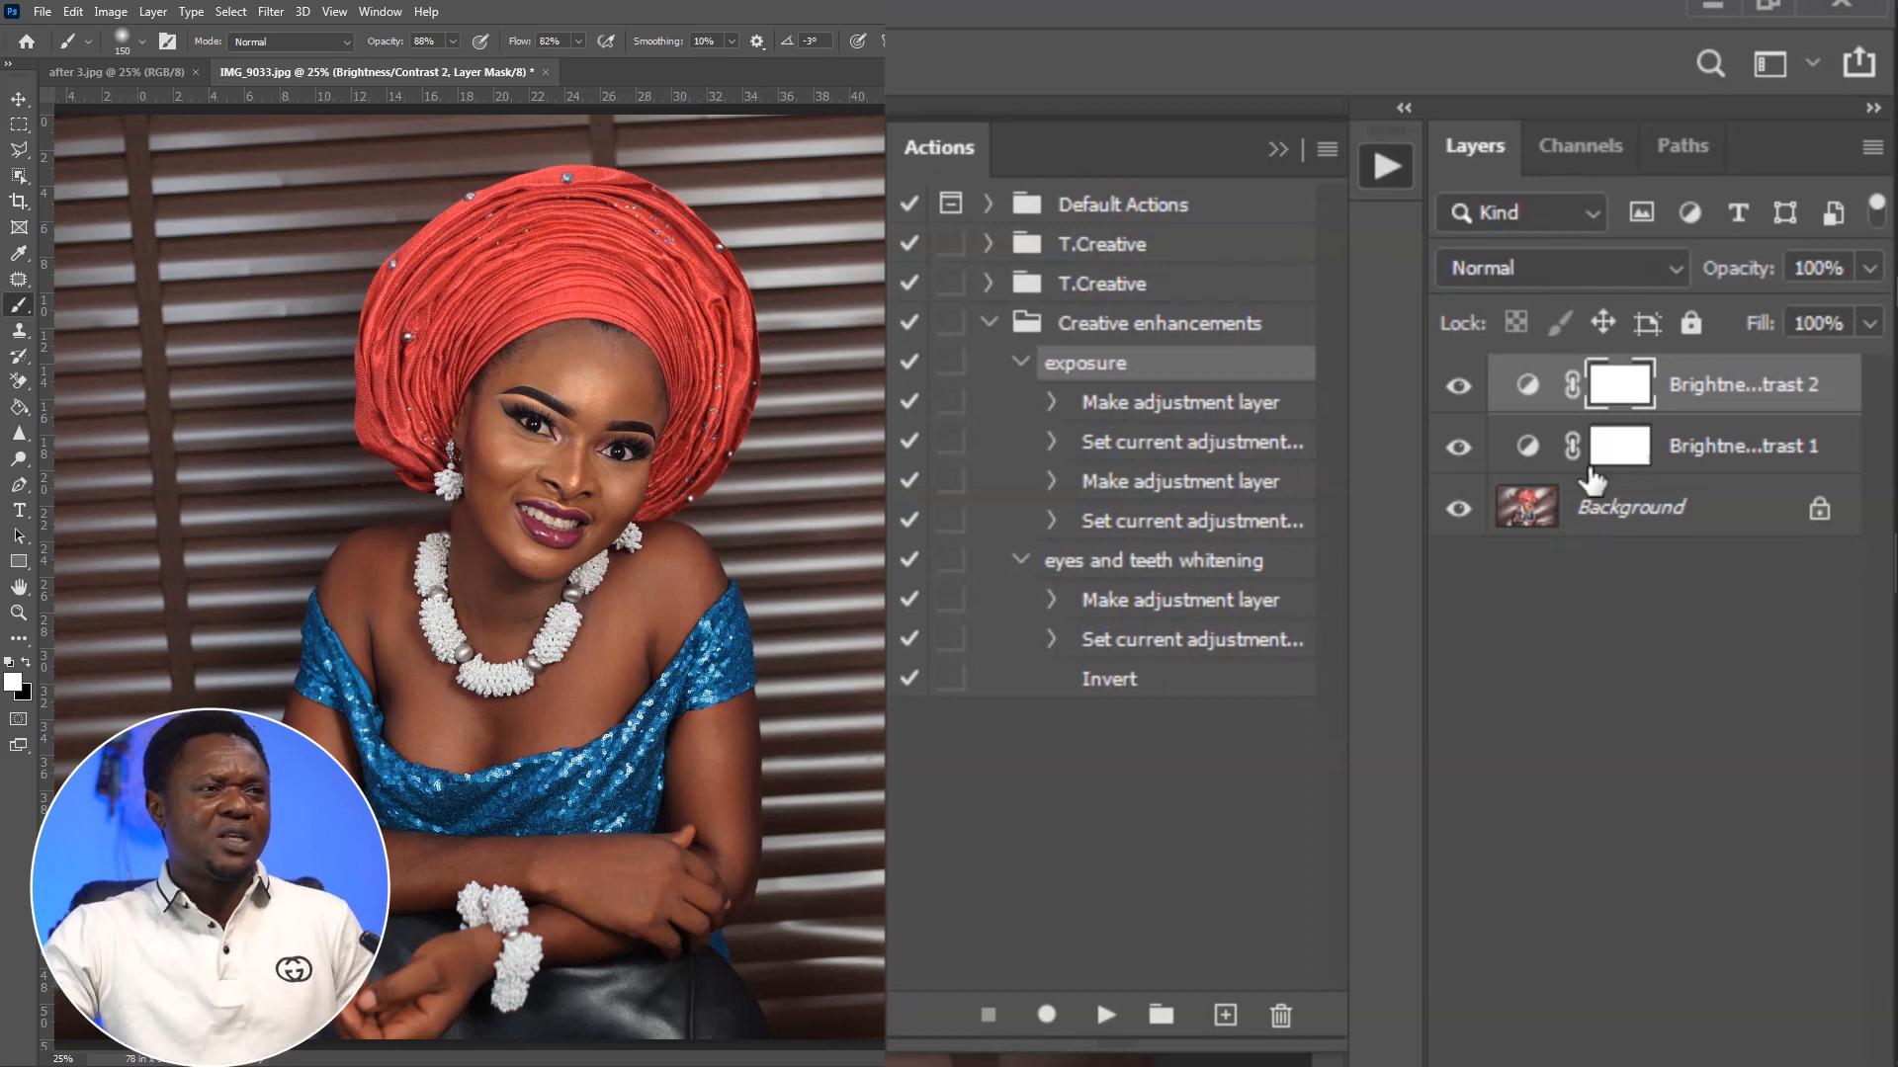
pyautogui.click(1457, 388)
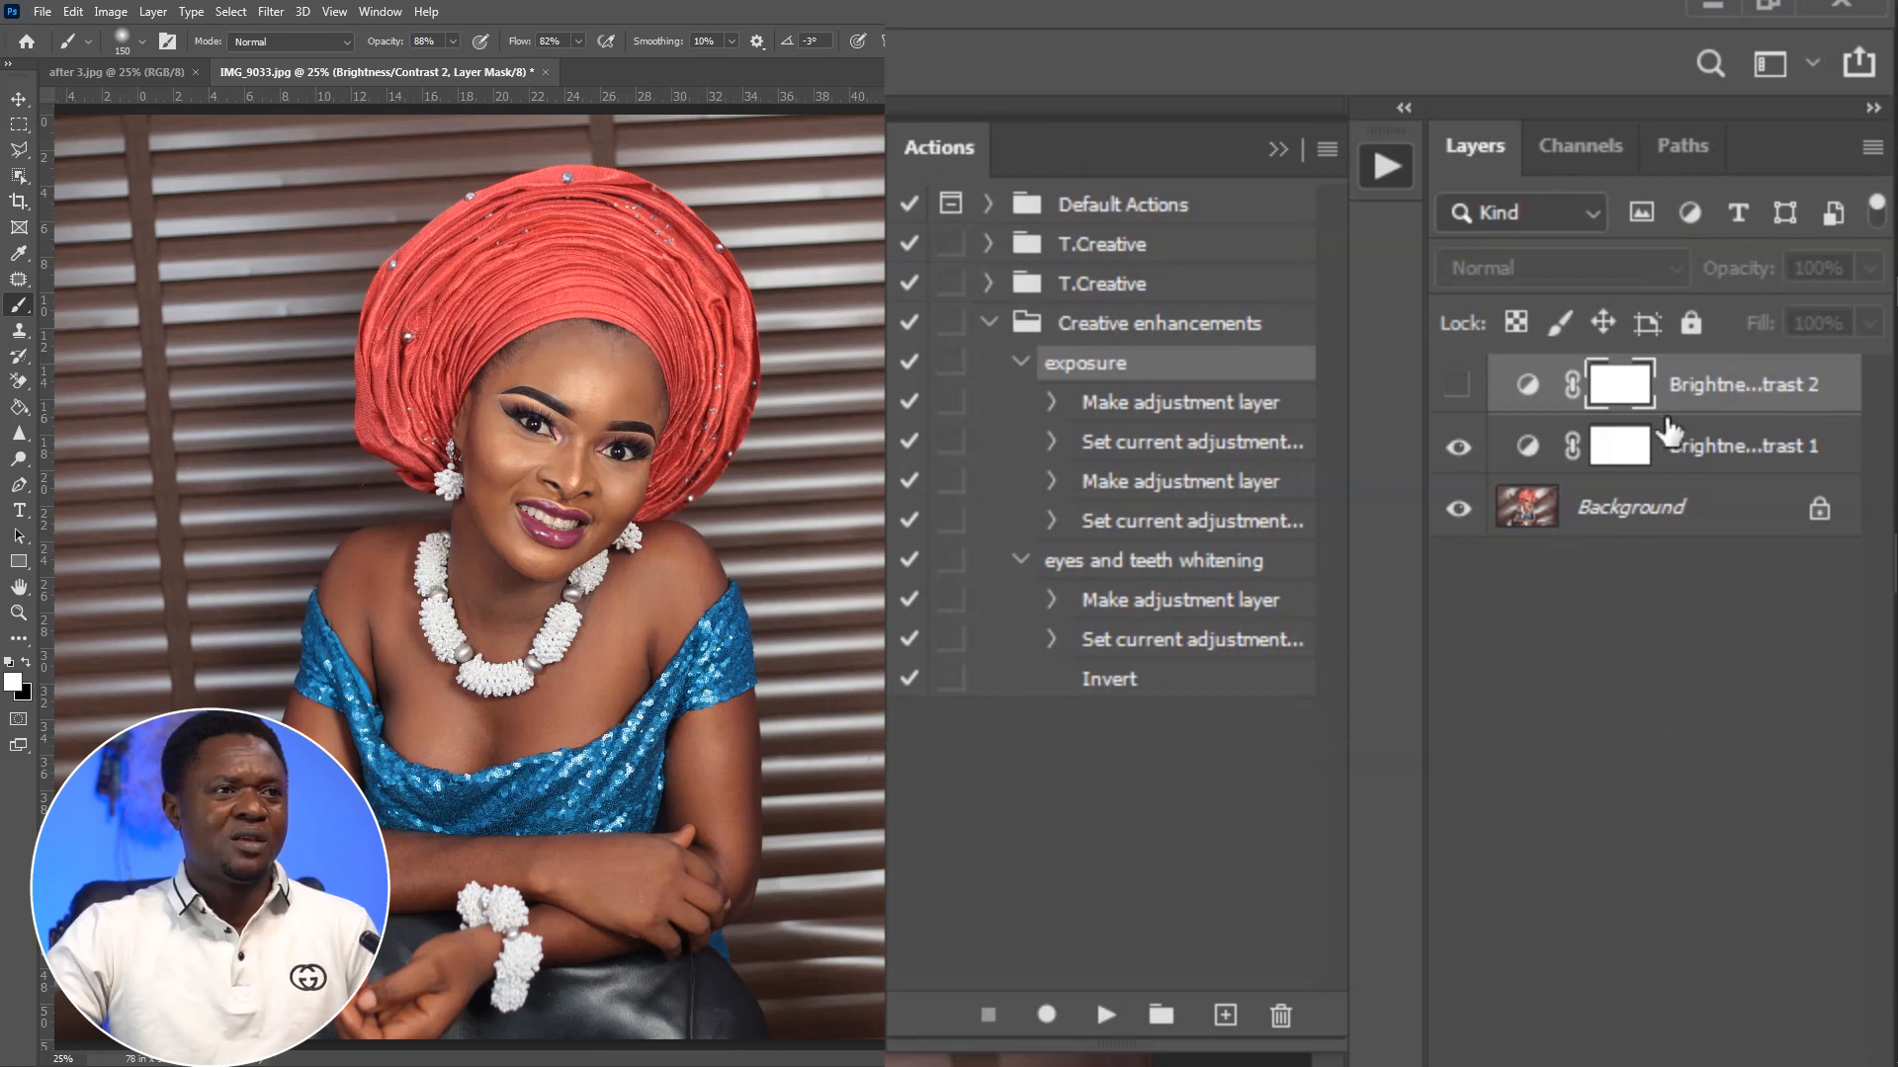
pyautogui.click(1458, 385)
pyautogui.moveTo(1742, 285); pyautogui.dragTo(1702, 287)
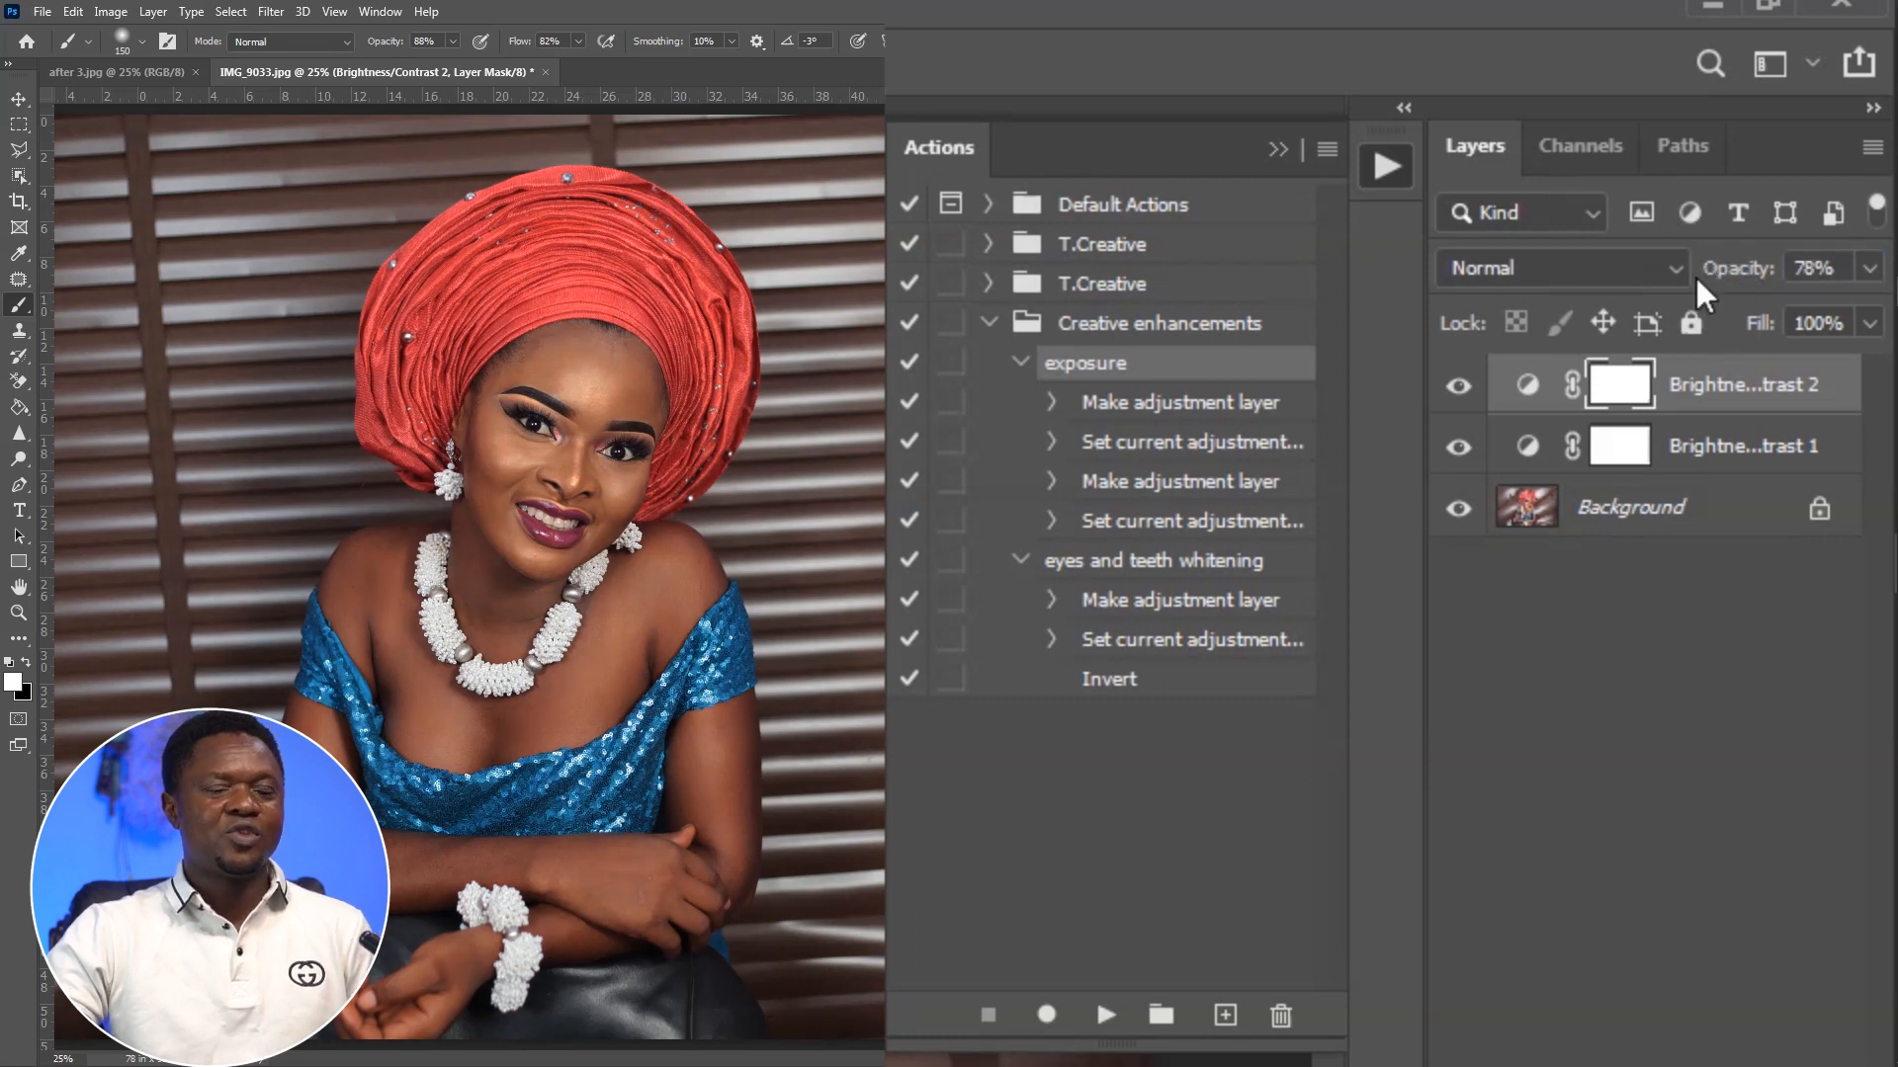
# Play the eyes and teeth whitening action from the Creative enhancements set.
pyautogui.hotkey('ctrl', '+')
pyautogui.hotkey('ctrl', '+')
pyautogui.hotkey('ctrl', '+')
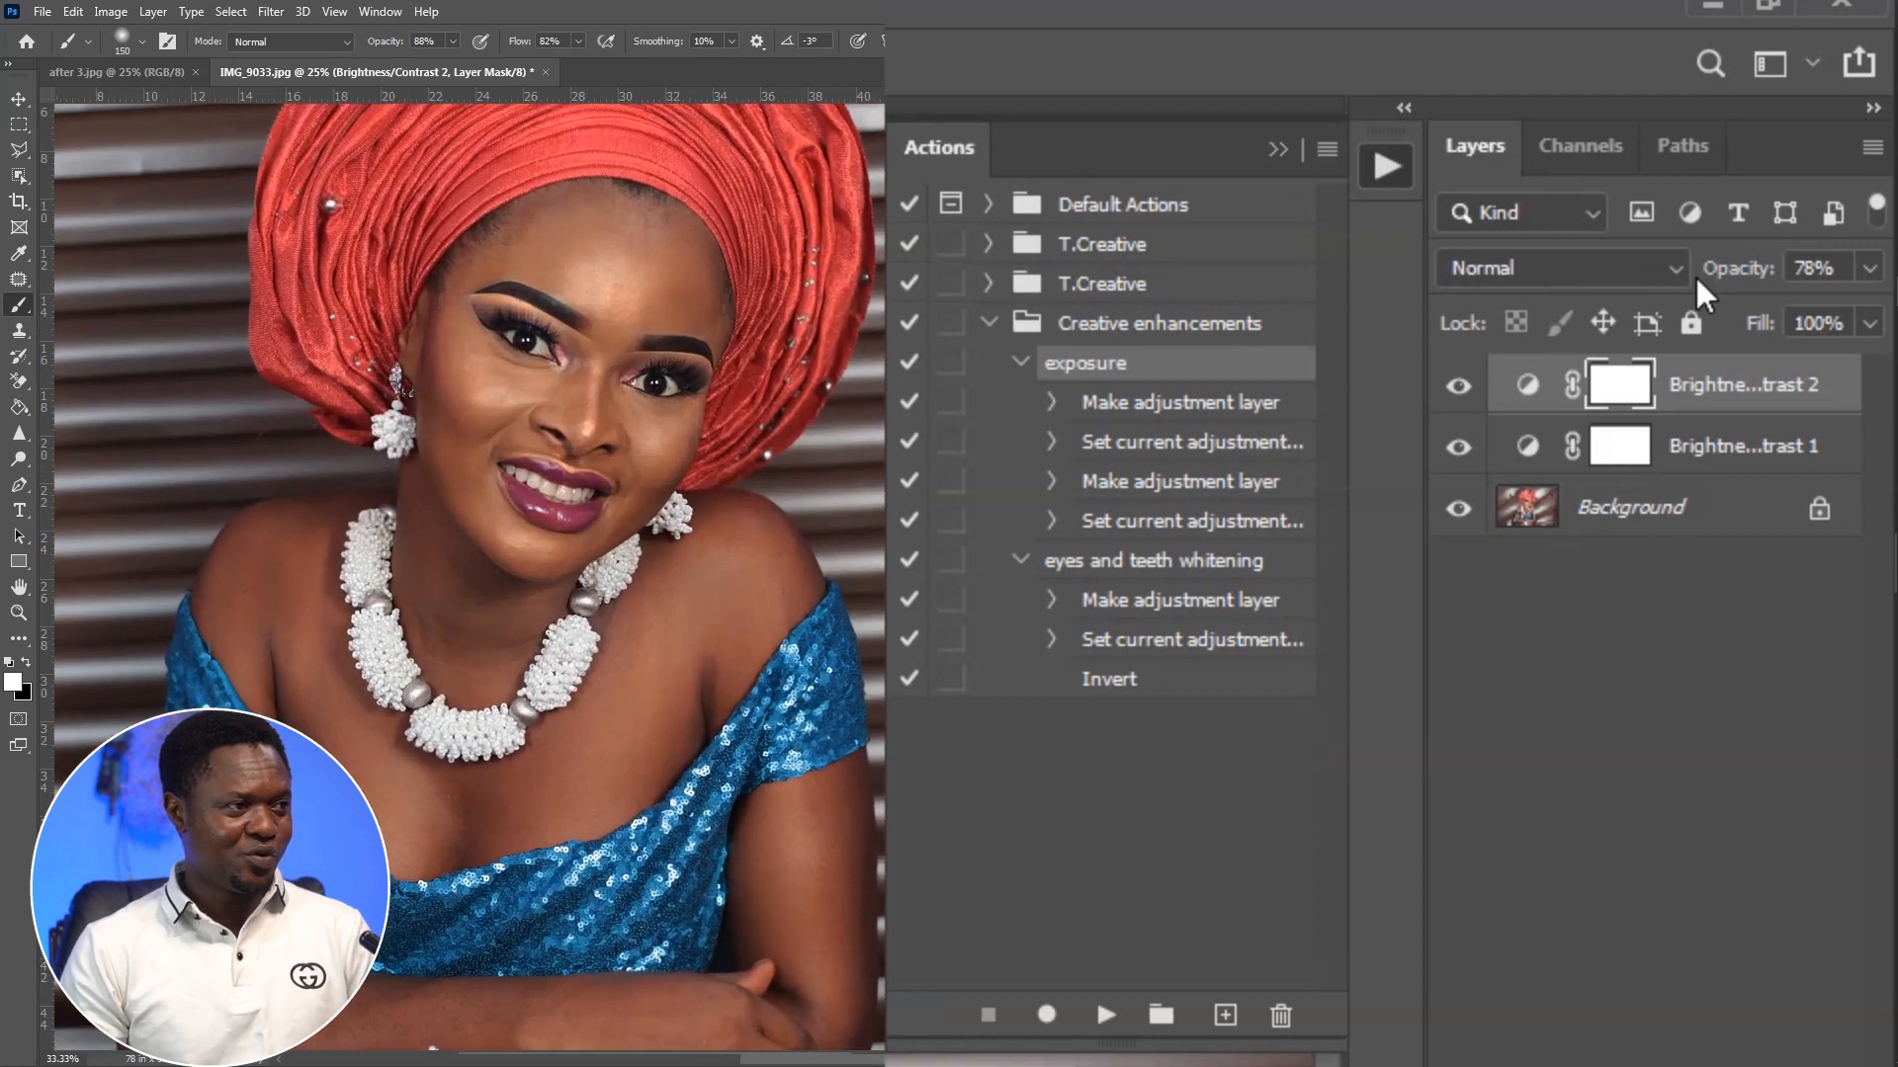
pyautogui.hotkey('ctrl', '+')
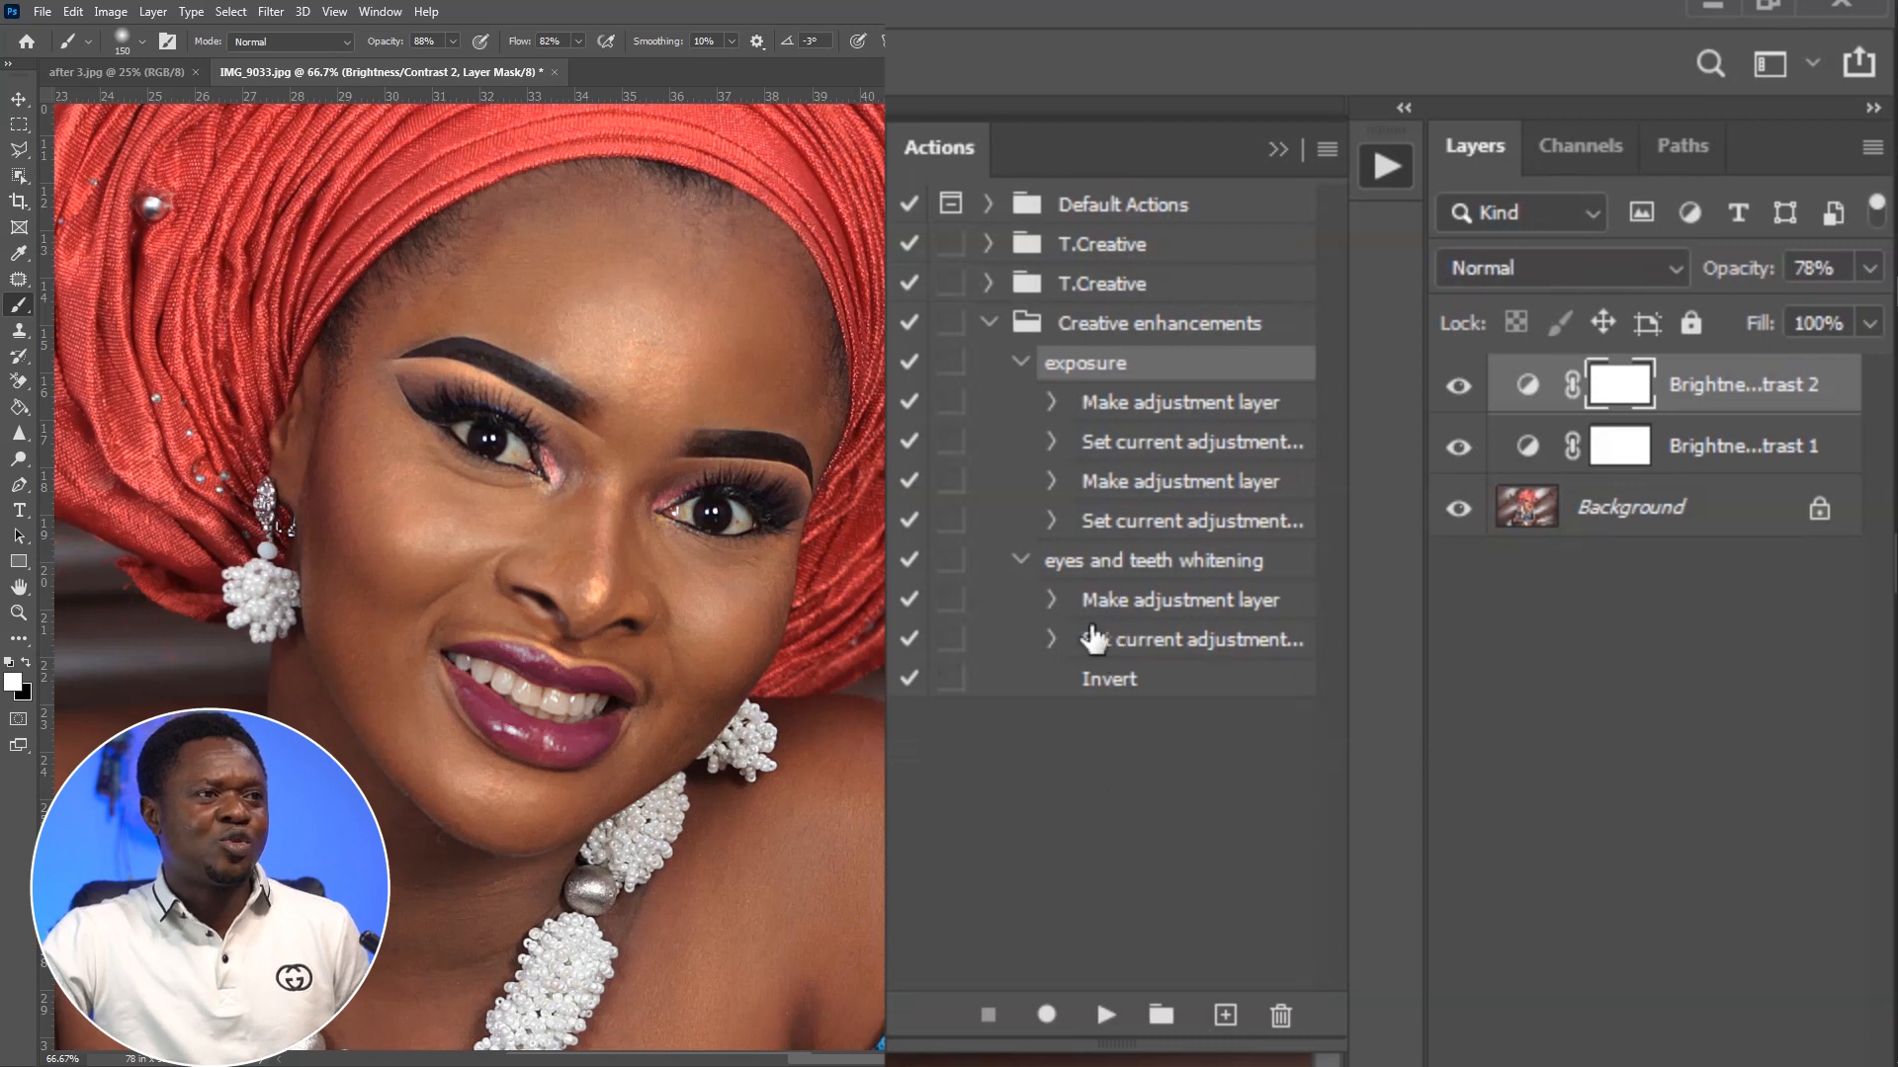
pyautogui.click(1110, 570)
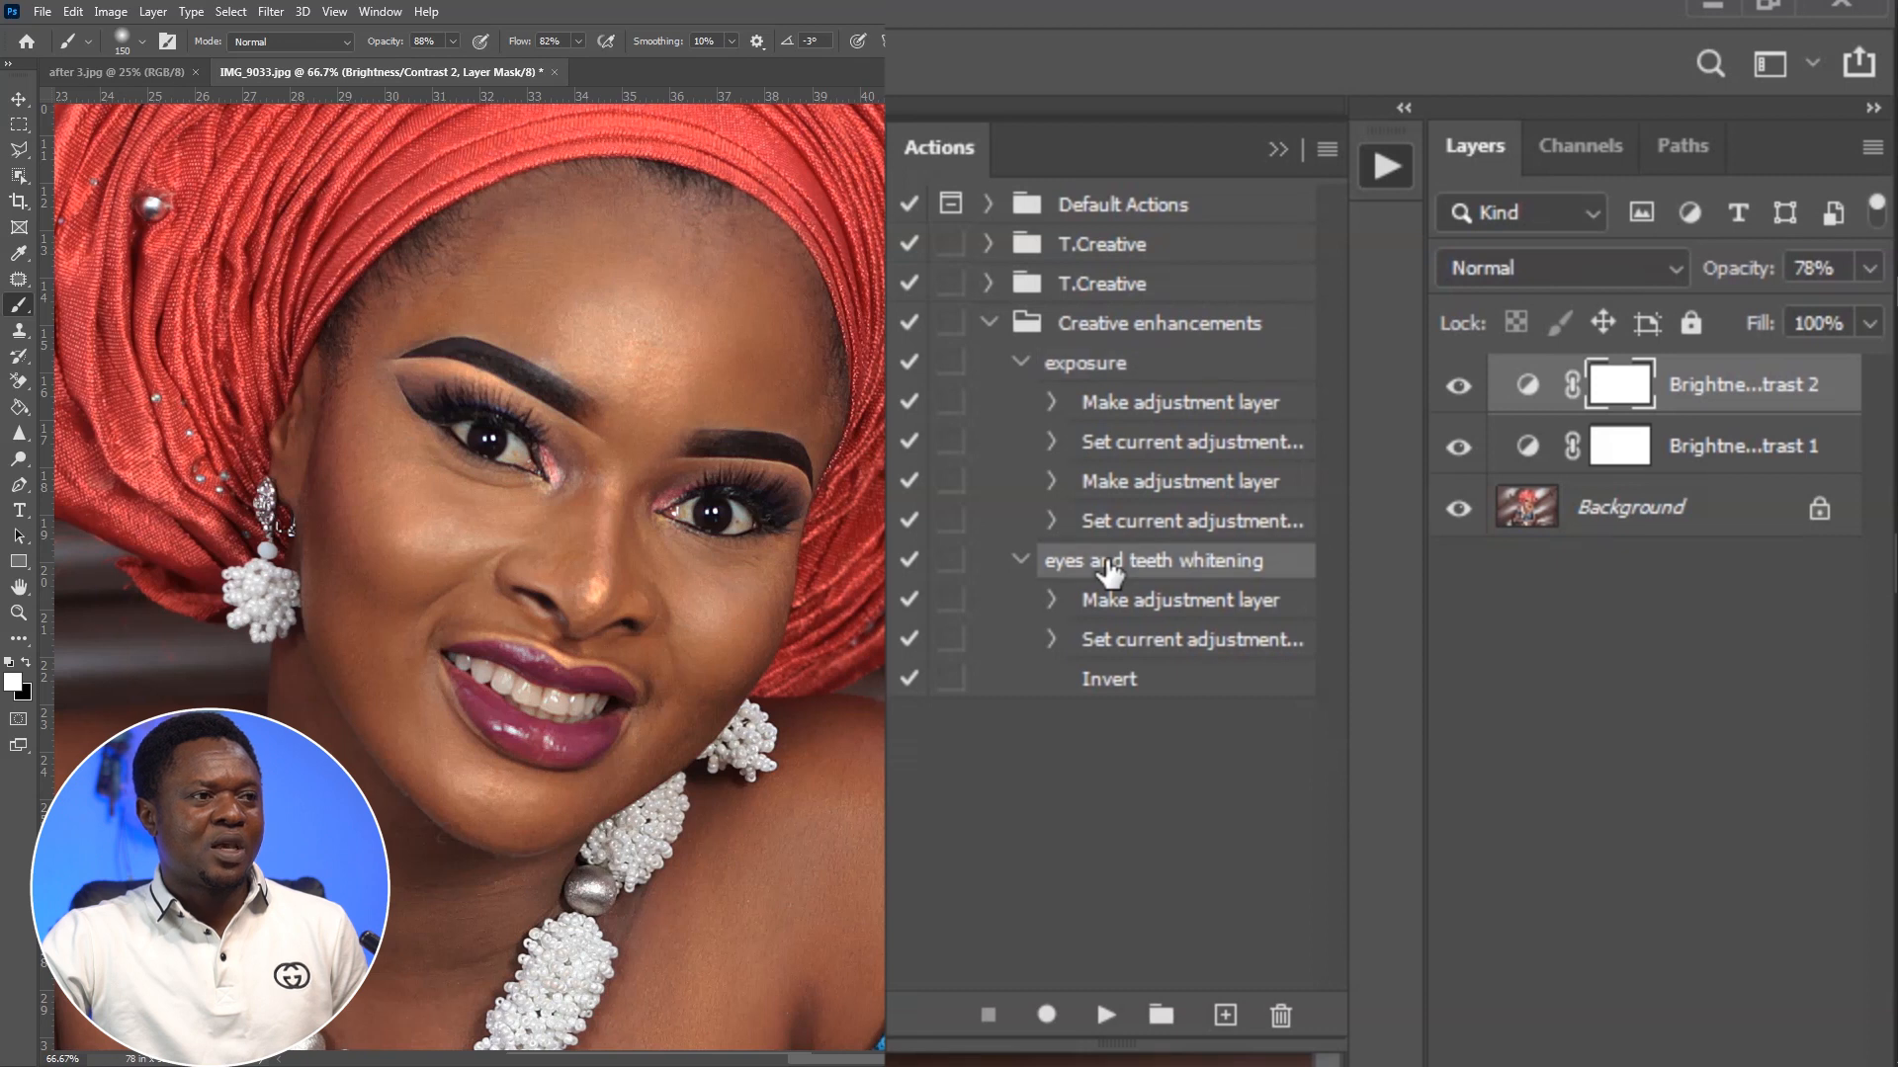
pyautogui.click(1107, 1016)
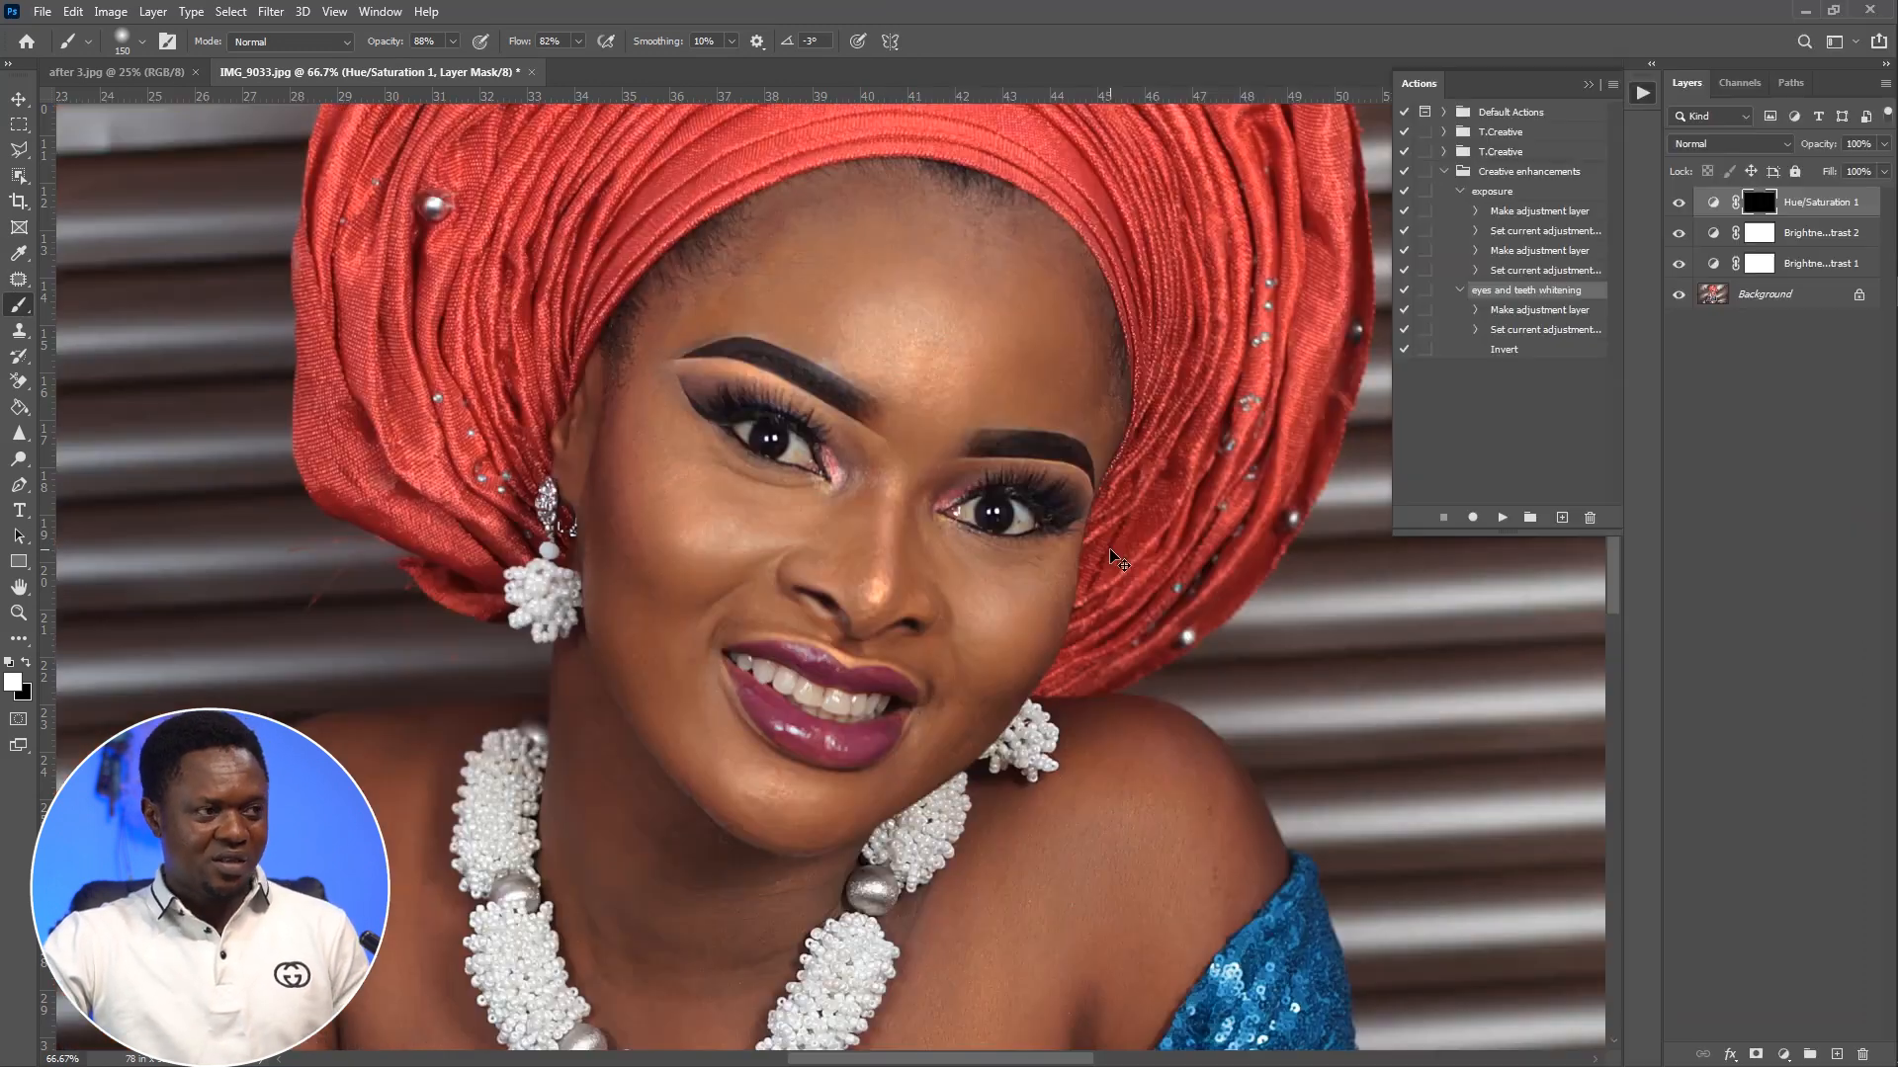
# Shrink the brush to about 20 px and paint white over the whites of both eyes on the Hue/Saturation mask.
pyautogui.hotkey('ctrl', '+')
pyautogui.hotkey('ctrl', '+')
pyautogui.moveTo(1030, 579); pyautogui.dragTo(975, 711)
pyautogui.press('[')
pyautogui.press('[')
pyautogui.press('[')
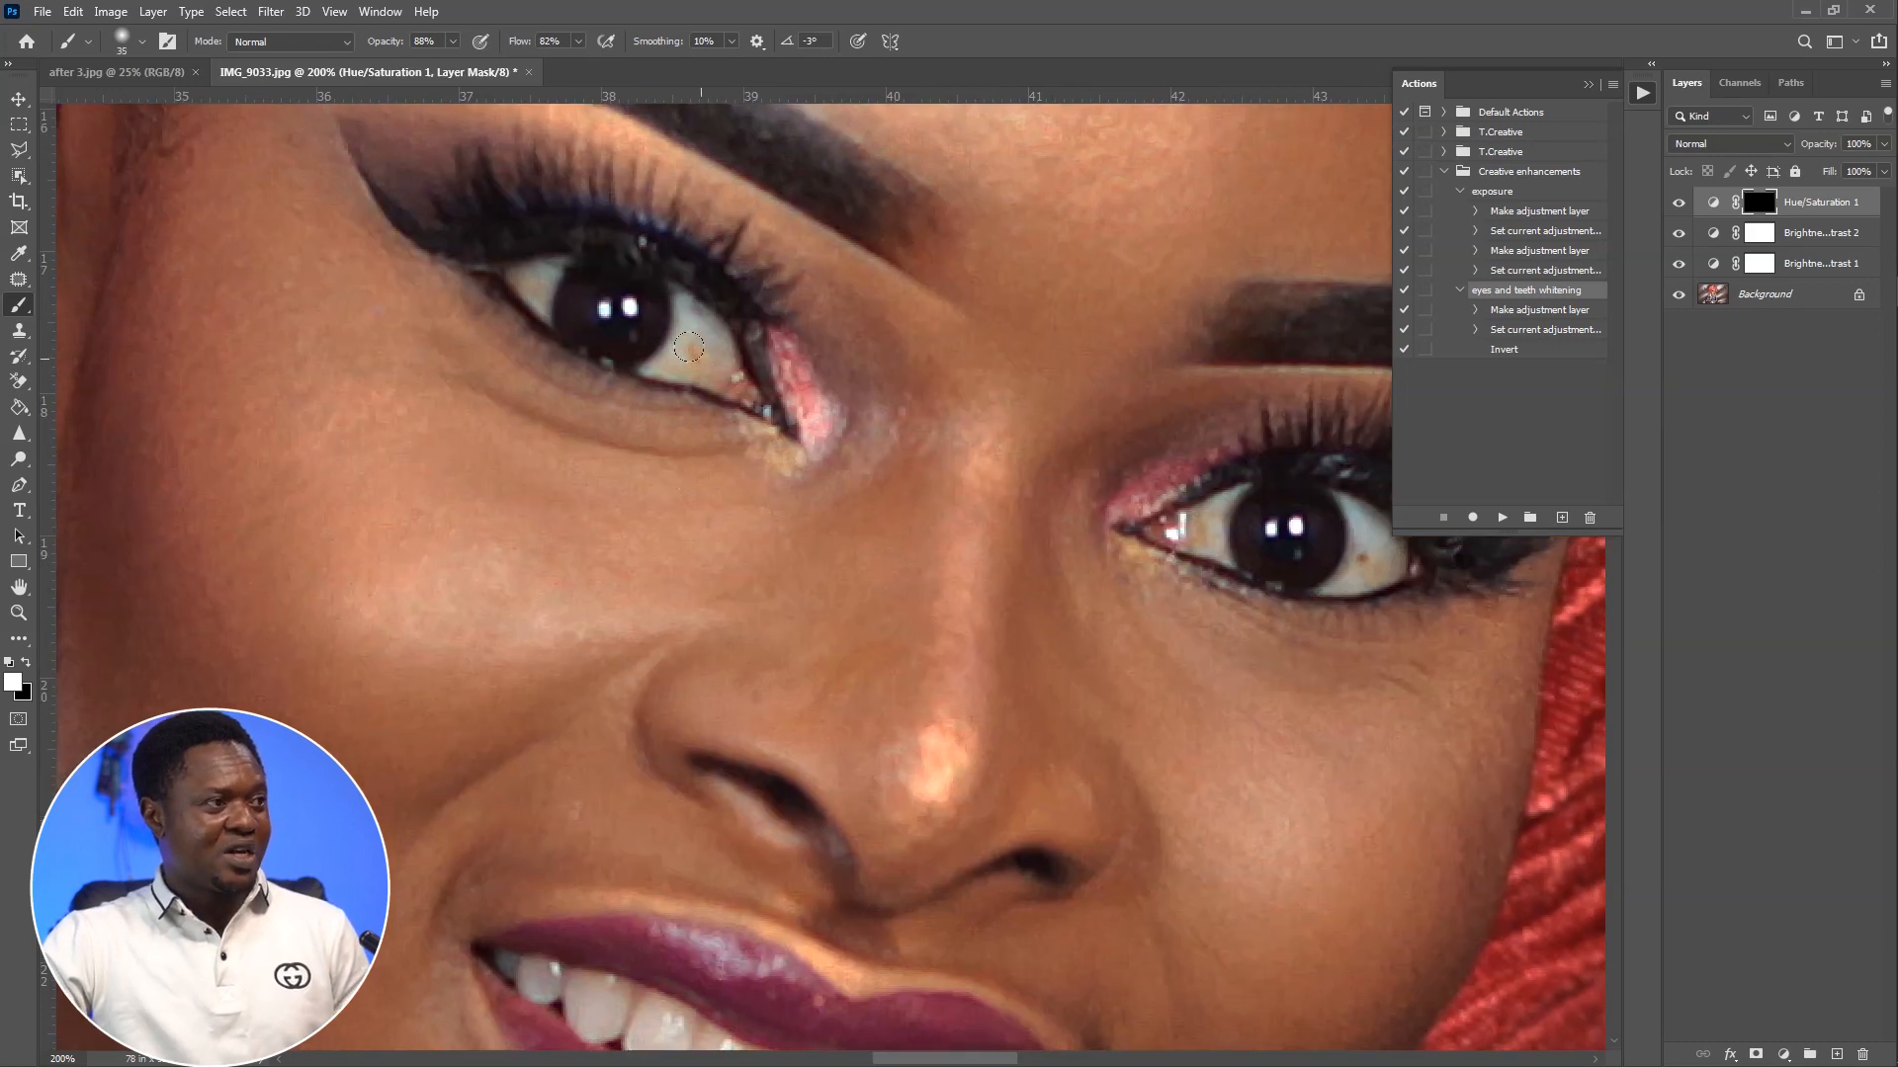
pyautogui.moveTo(699, 353)
pyautogui.mouseDown()
pyautogui.moveTo(694, 336)
pyautogui.moveTo(665, 365)
pyautogui.moveTo(720, 355)
pyautogui.moveTo(681, 363)
pyautogui.moveTo(546, 286)
pyautogui.mouseUp()
pyautogui.moveTo(1208, 502); pyautogui.dragTo(899, 502)
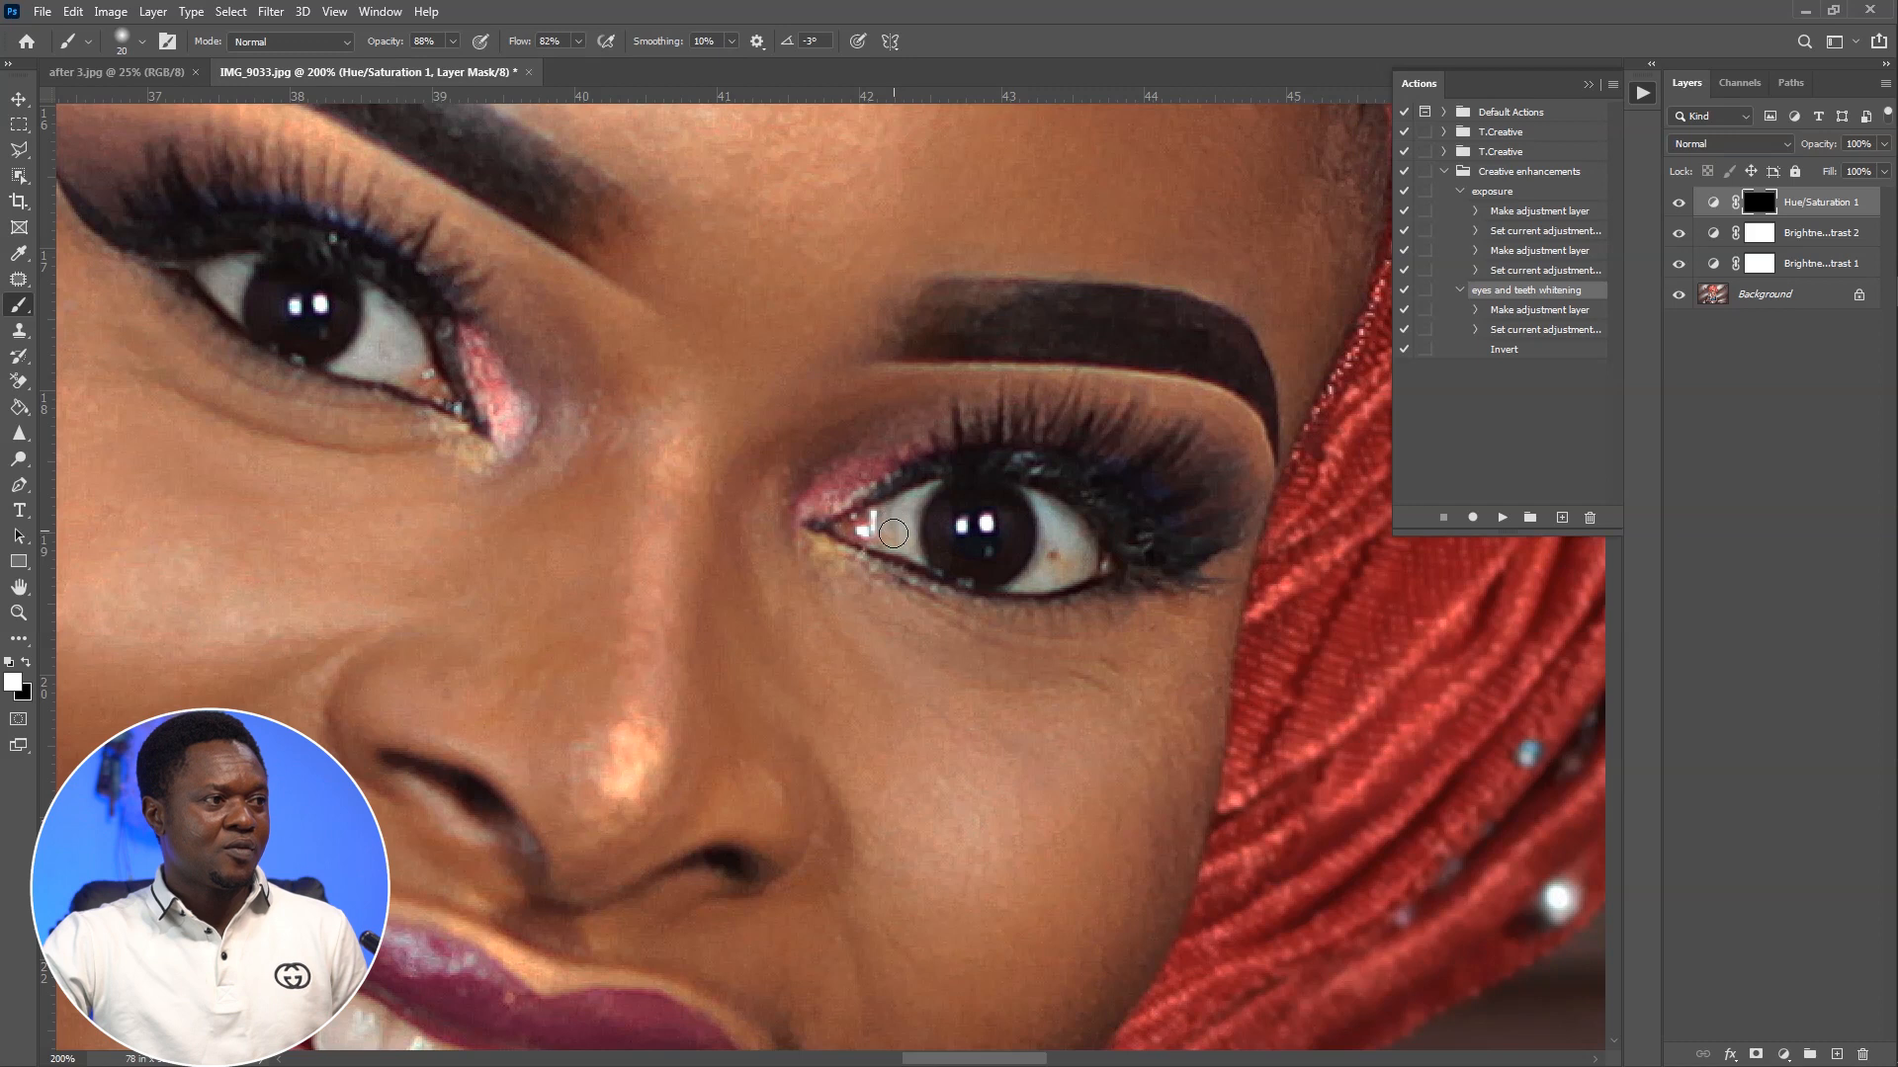
pyautogui.moveTo(1052, 561)
pyautogui.mouseDown()
pyautogui.moveTo(1083, 554)
pyautogui.moveTo(1417, 48)
pyautogui.mouseUp()
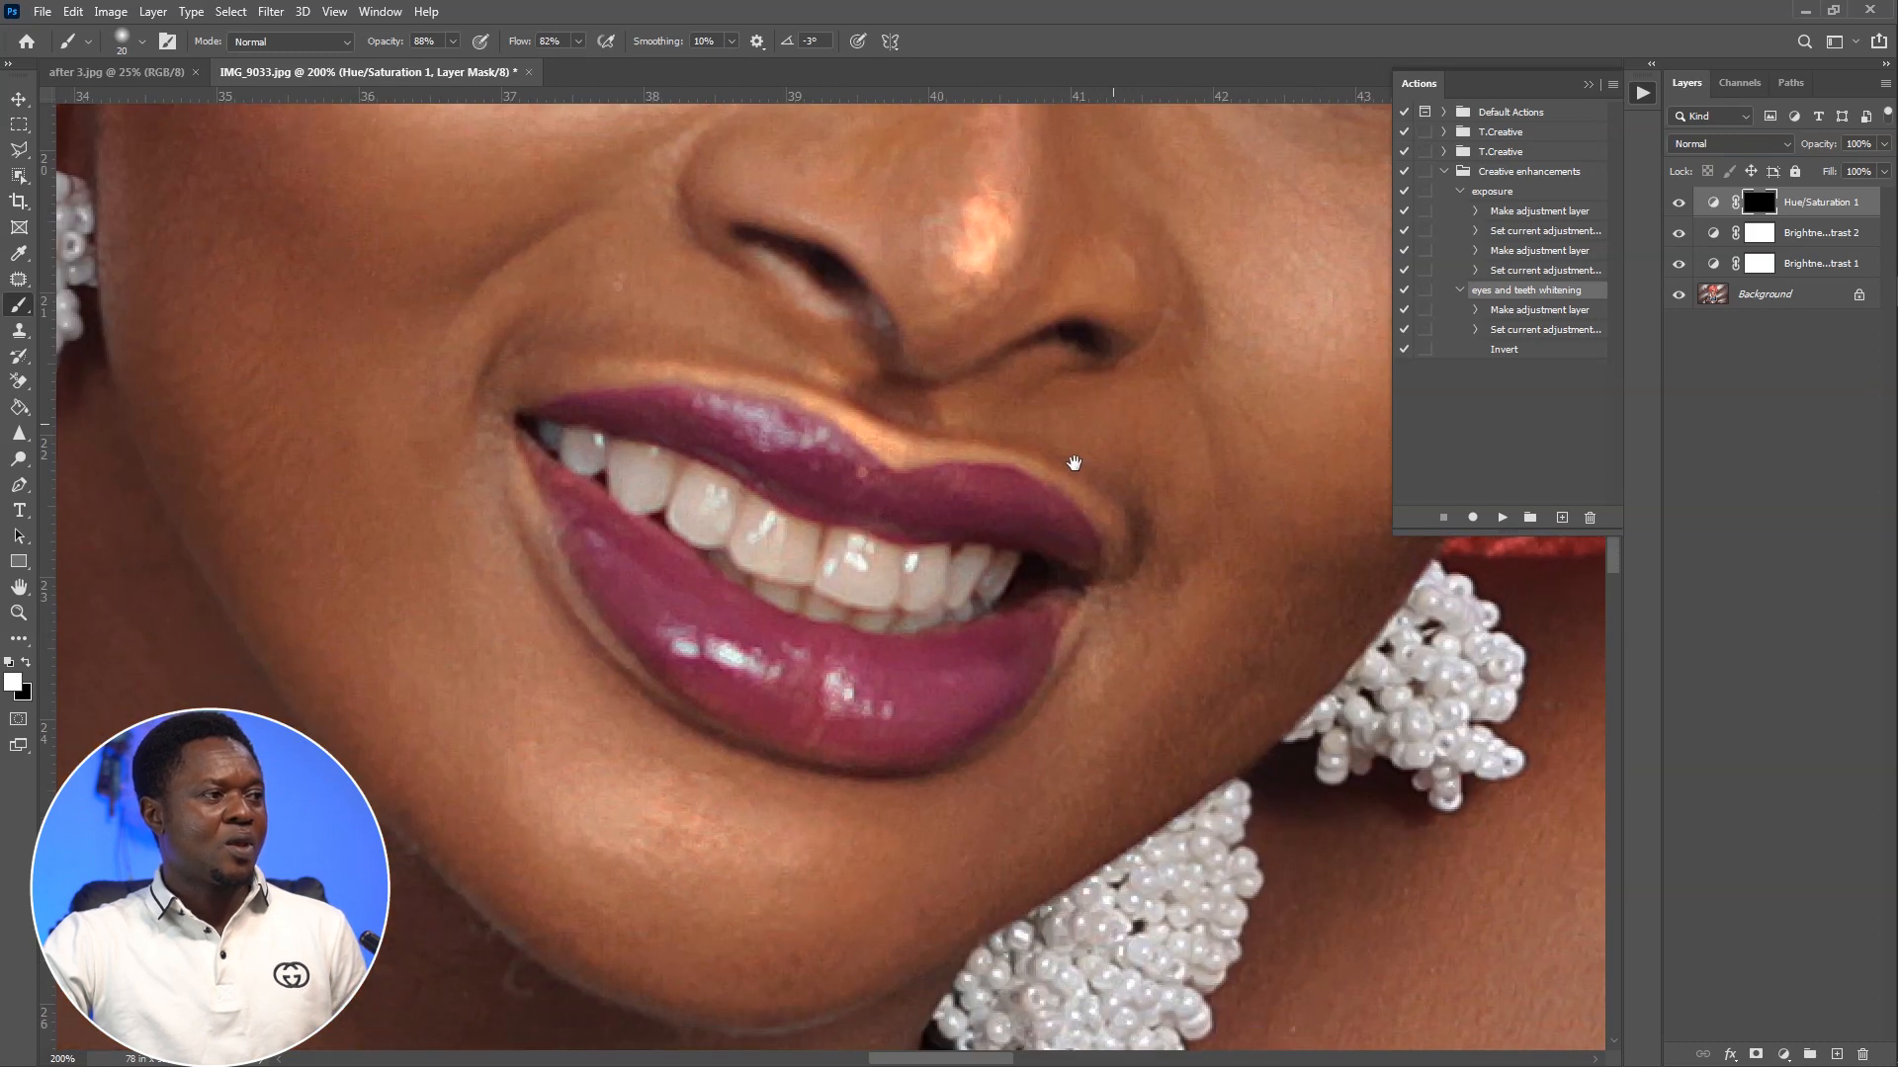
# Paint white over the teeth on the Hue/Saturation mask, lowering the brush to 61% opacity and 60% flow for the remaining teeth.
pyautogui.moveTo(952, 593)
pyautogui.mouseDown()
pyautogui.moveTo(908, 585)
pyautogui.moveTo(956, 589)
pyautogui.moveTo(941, 610)
pyautogui.moveTo(1000, 576)
pyautogui.moveTo(870, 610)
pyautogui.moveTo(824, 596)
pyautogui.moveTo(905, 562)
pyautogui.moveTo(837, 554)
pyautogui.mouseUp()
pyautogui.click(451, 43)
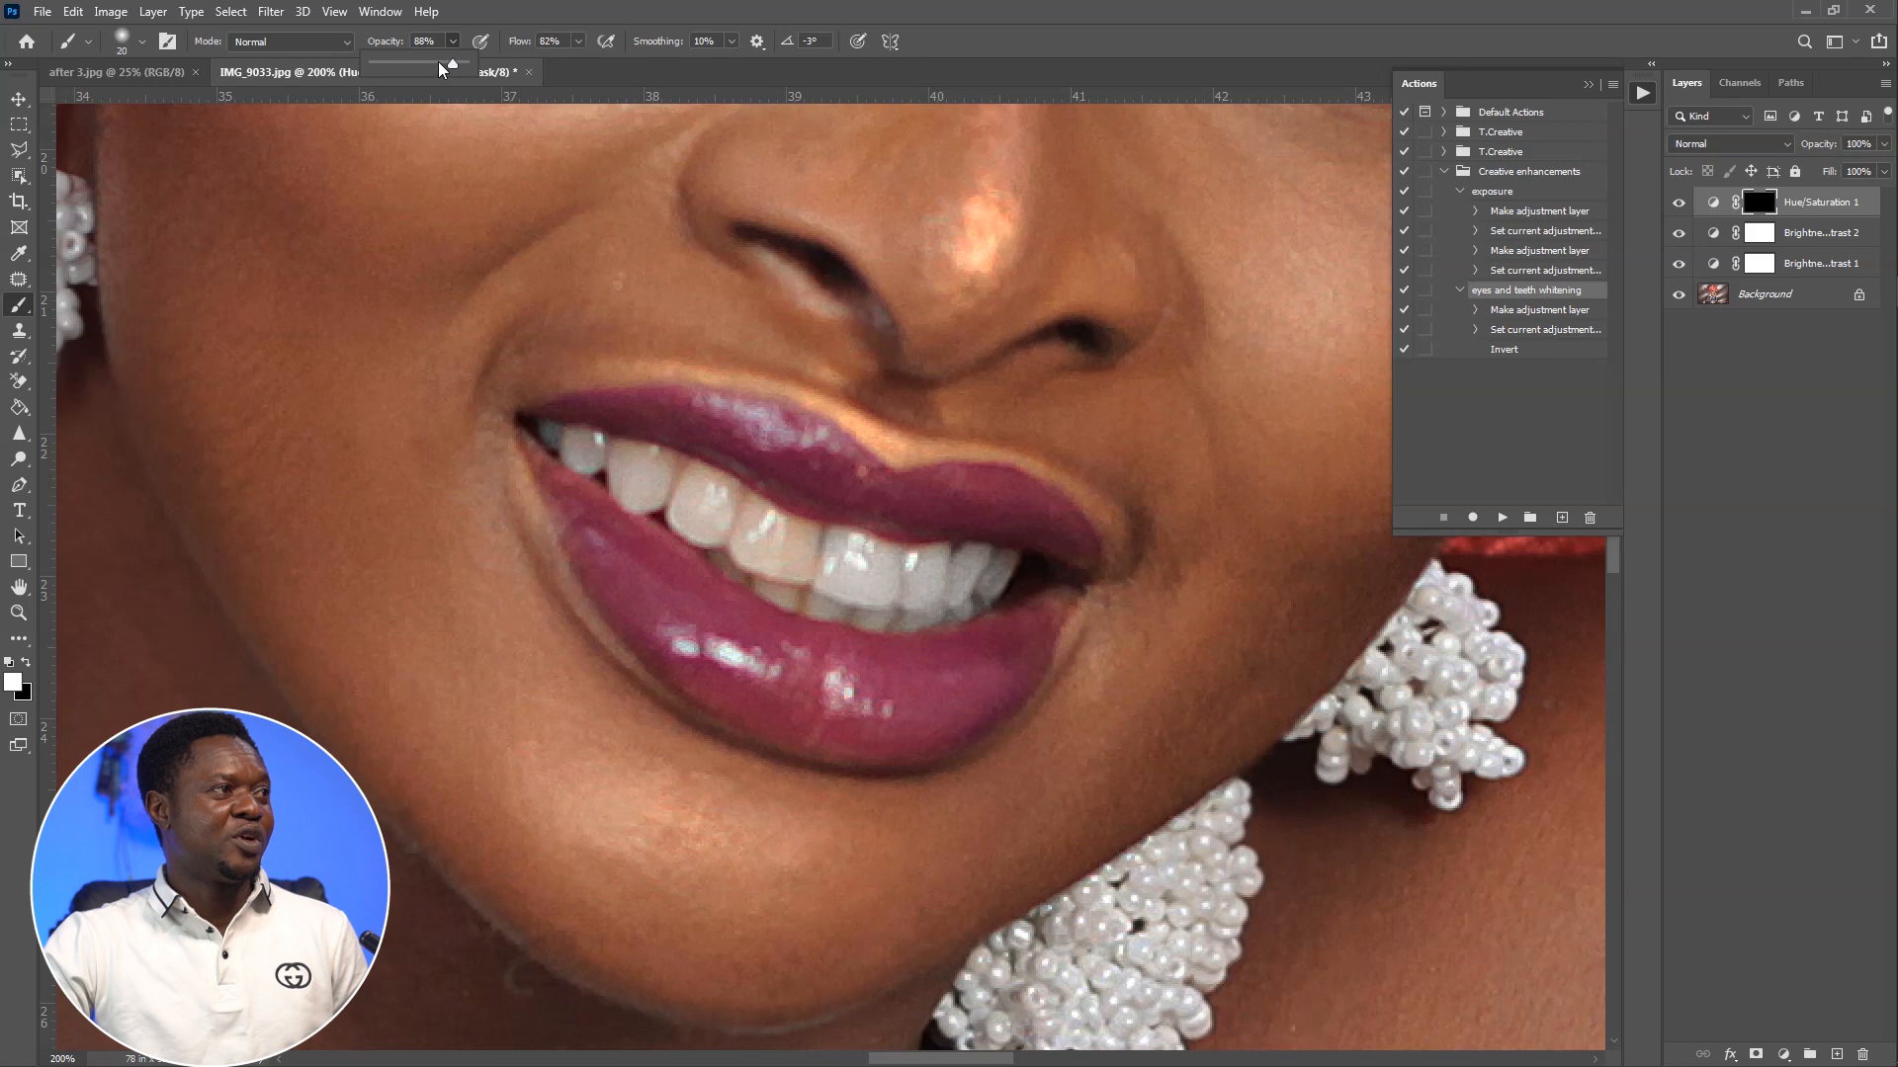
pyautogui.click(577, 42)
pyautogui.moveTo(556, 67); pyautogui.dragTo(561, 67)
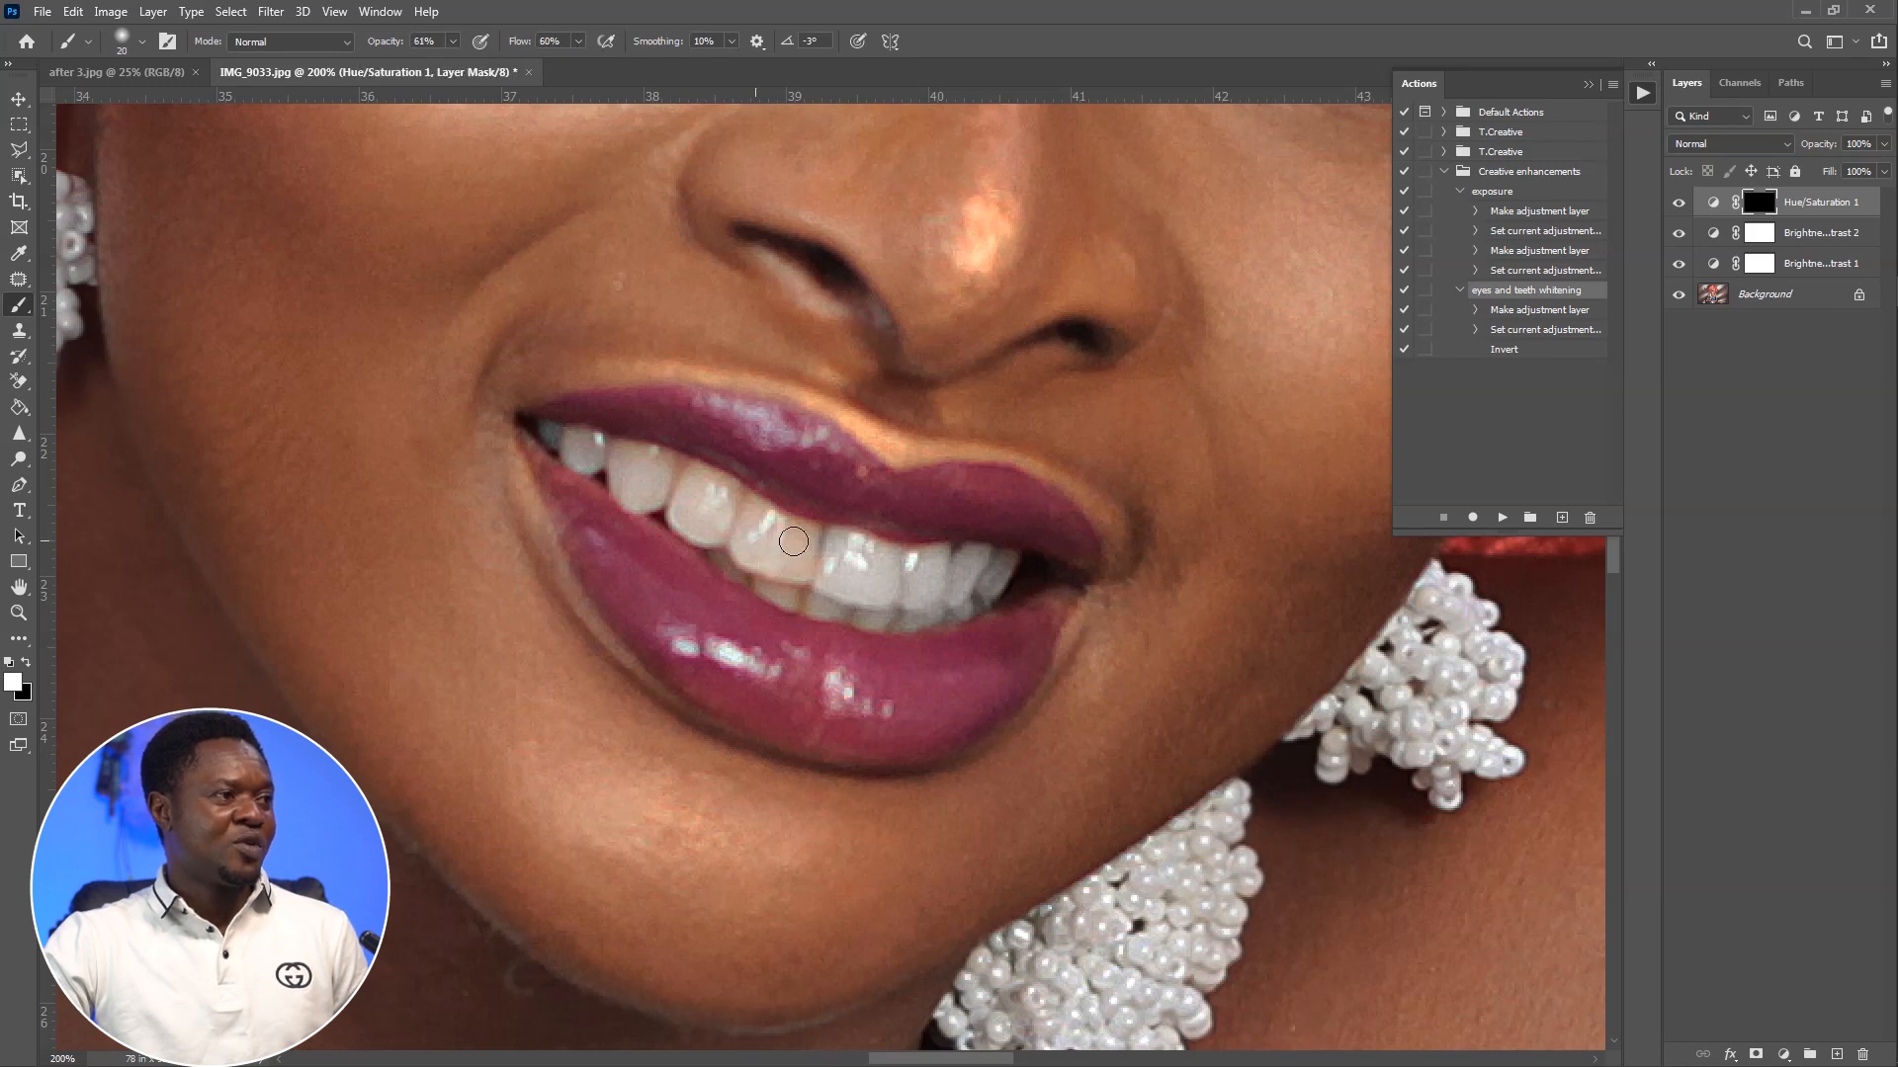
pyautogui.moveTo(769, 513)
pyautogui.mouseDown()
pyautogui.moveTo(798, 535)
pyautogui.moveTo(796, 583)
pyautogui.moveTo(715, 531)
pyautogui.moveTo(736, 488)
pyautogui.moveTo(585, 445)
pyautogui.moveTo(660, 510)
pyautogui.moveTo(704, 508)
pyautogui.moveTo(660, 496)
pyautogui.moveTo(774, 584)
pyautogui.moveTo(852, 603)
pyautogui.moveTo(789, 590)
pyautogui.moveTo(812, 557)
pyautogui.moveTo(833, 575)
pyautogui.mouseUp()
pyautogui.hotkey('ctrl', '0')
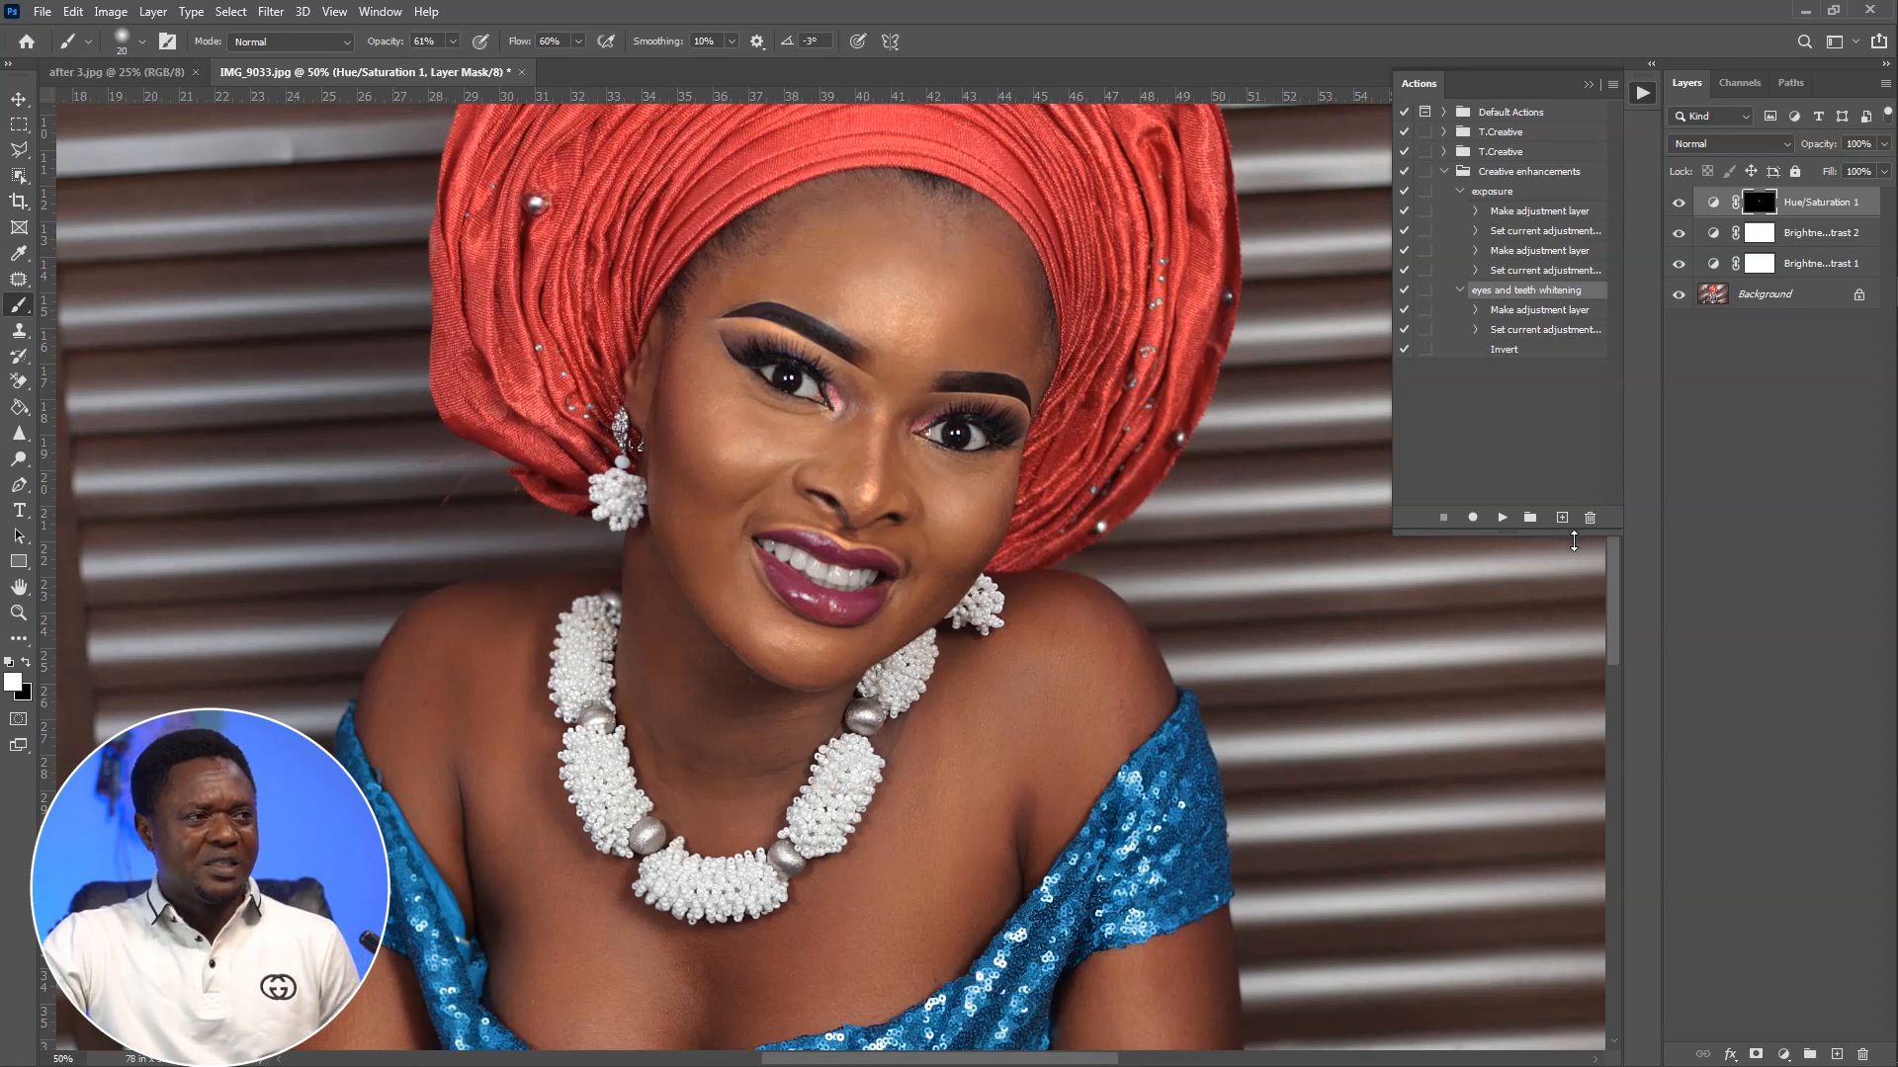
pyautogui.hotkey('ctrl', '+')
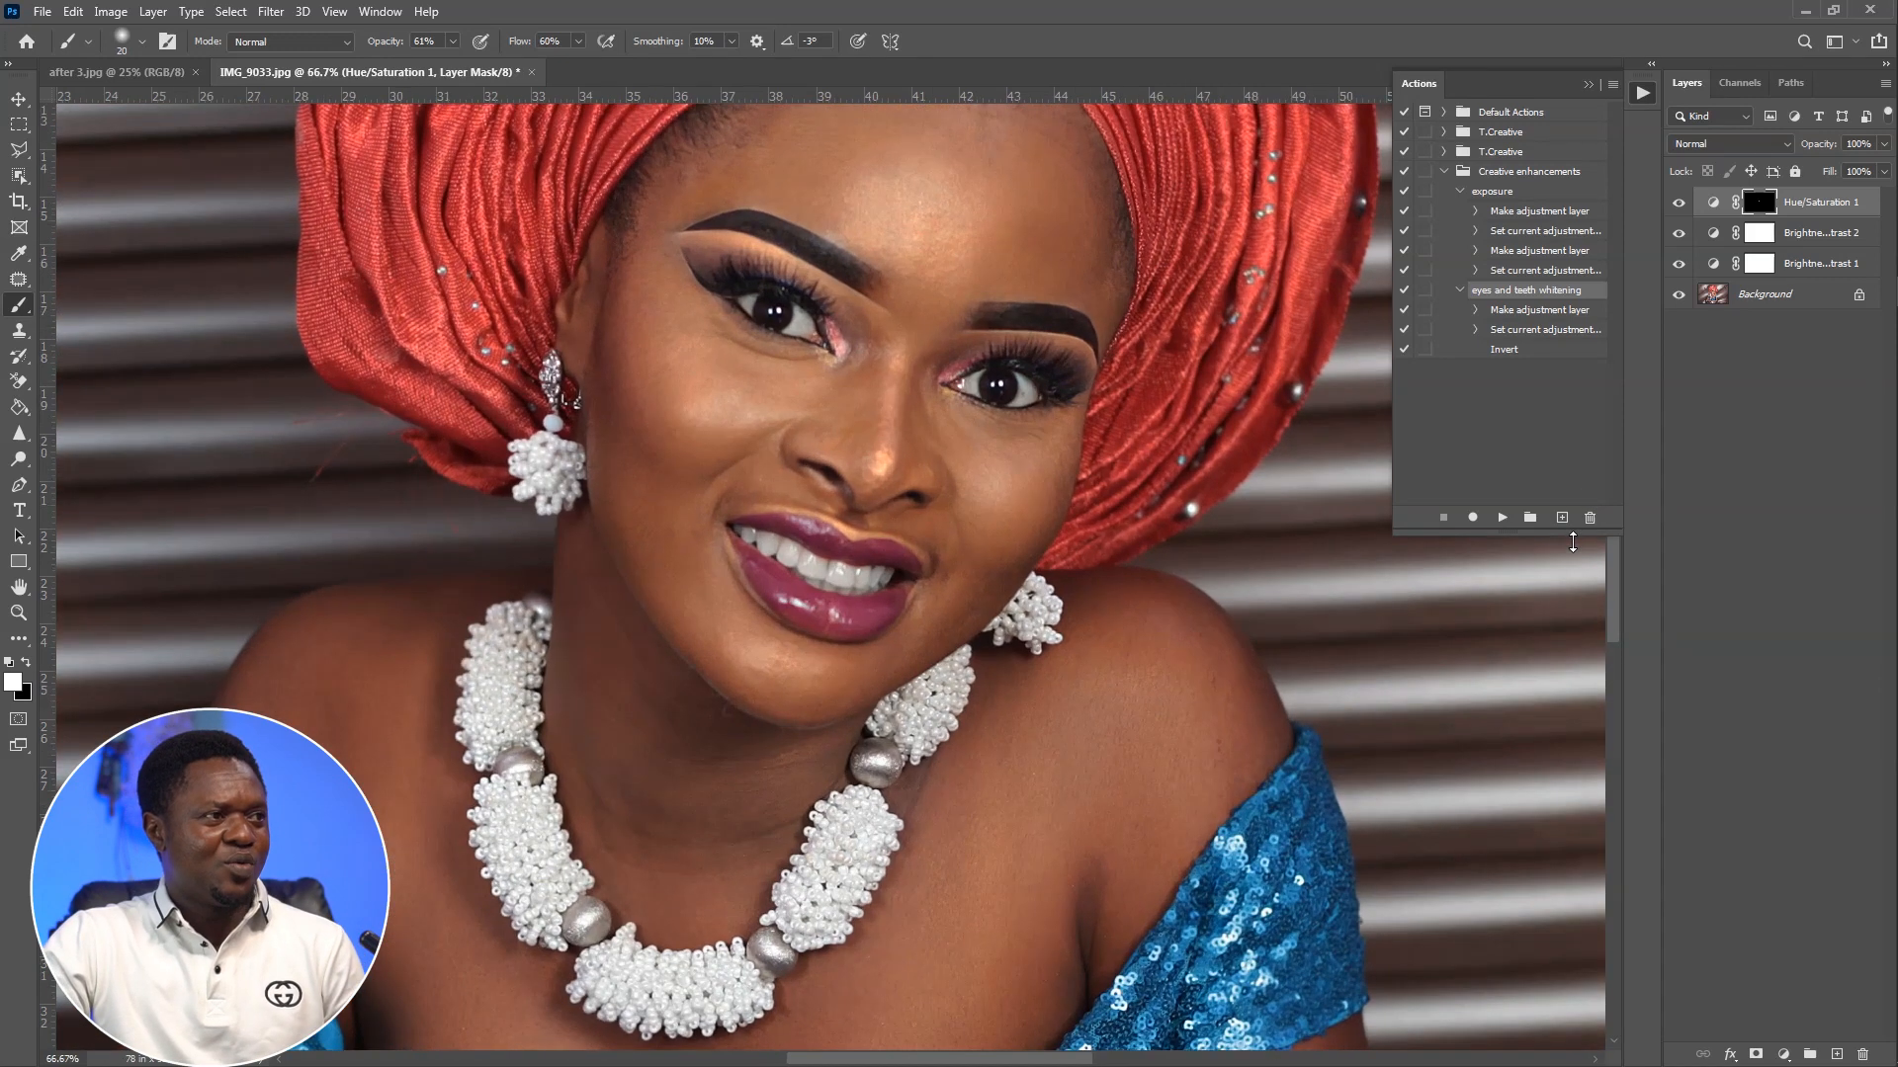
pyautogui.hotkey('ctrl', '-')
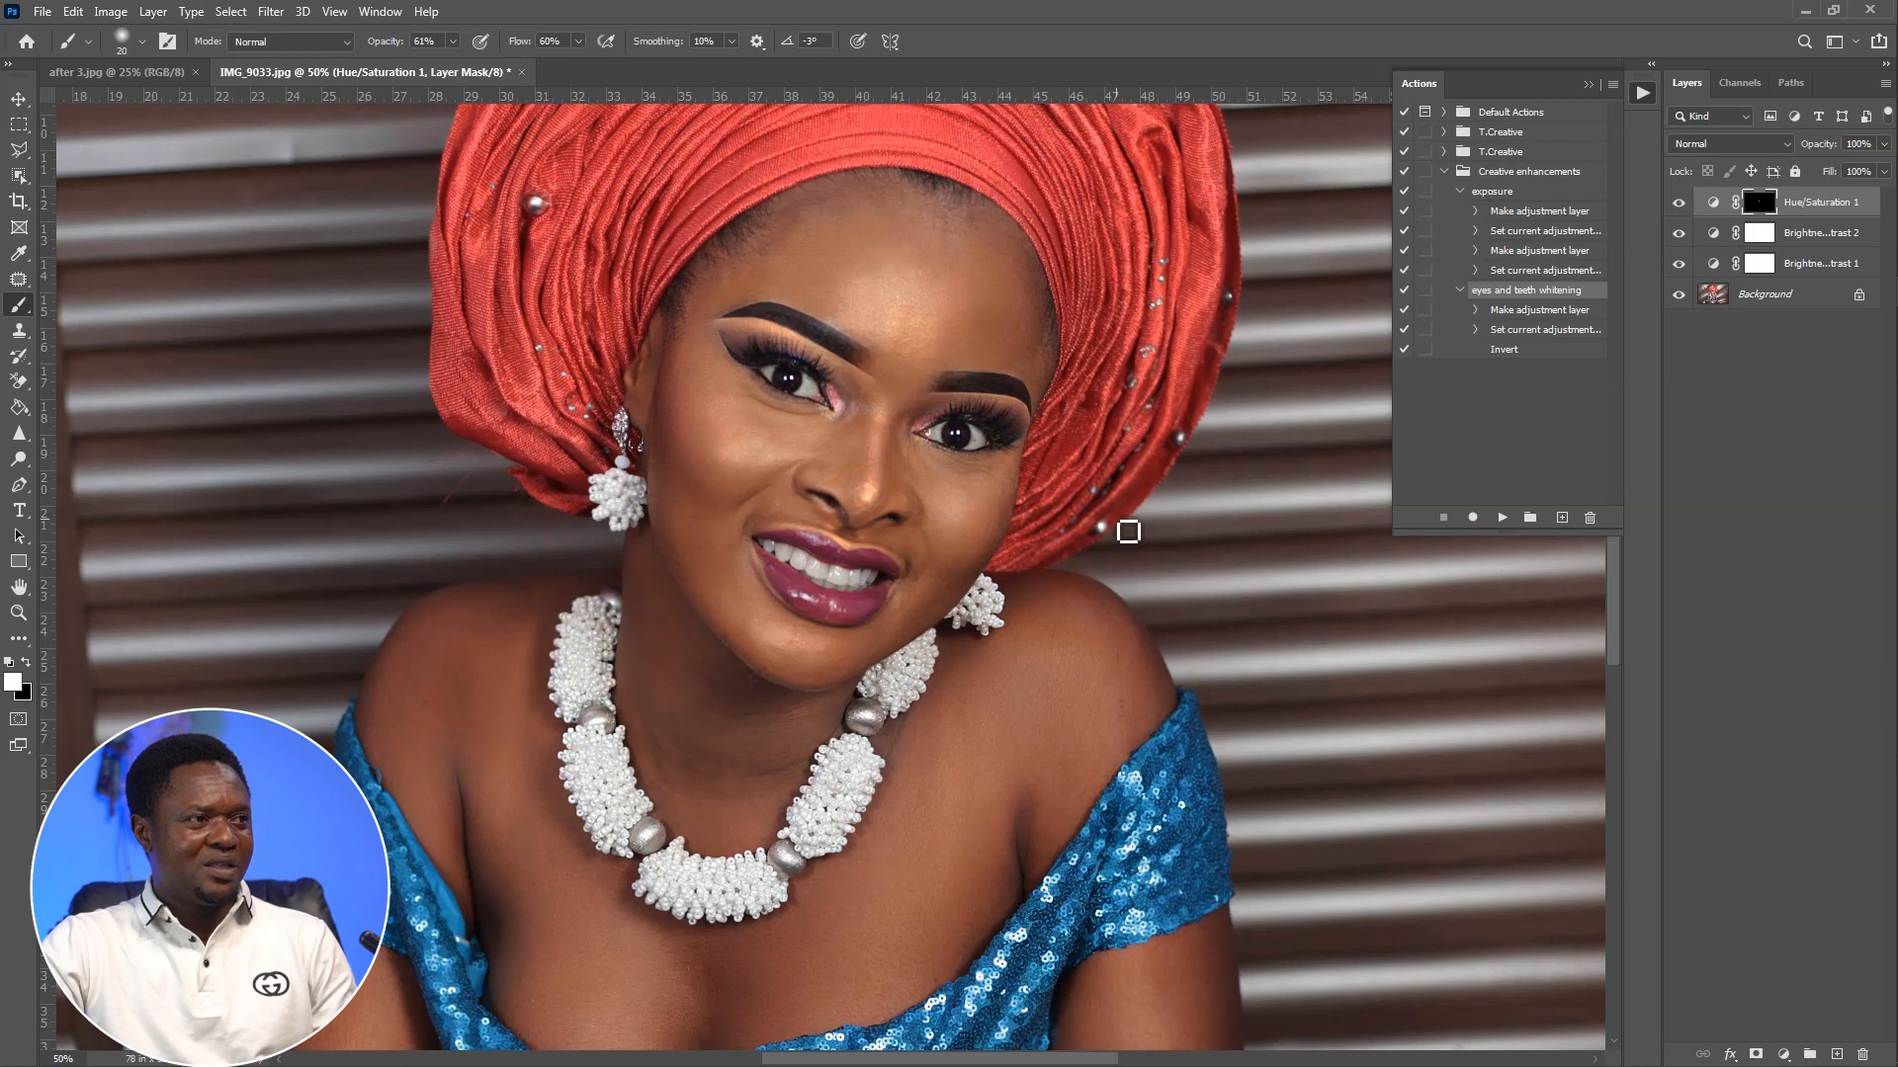
pyautogui.hotkey('ctrl', '-')
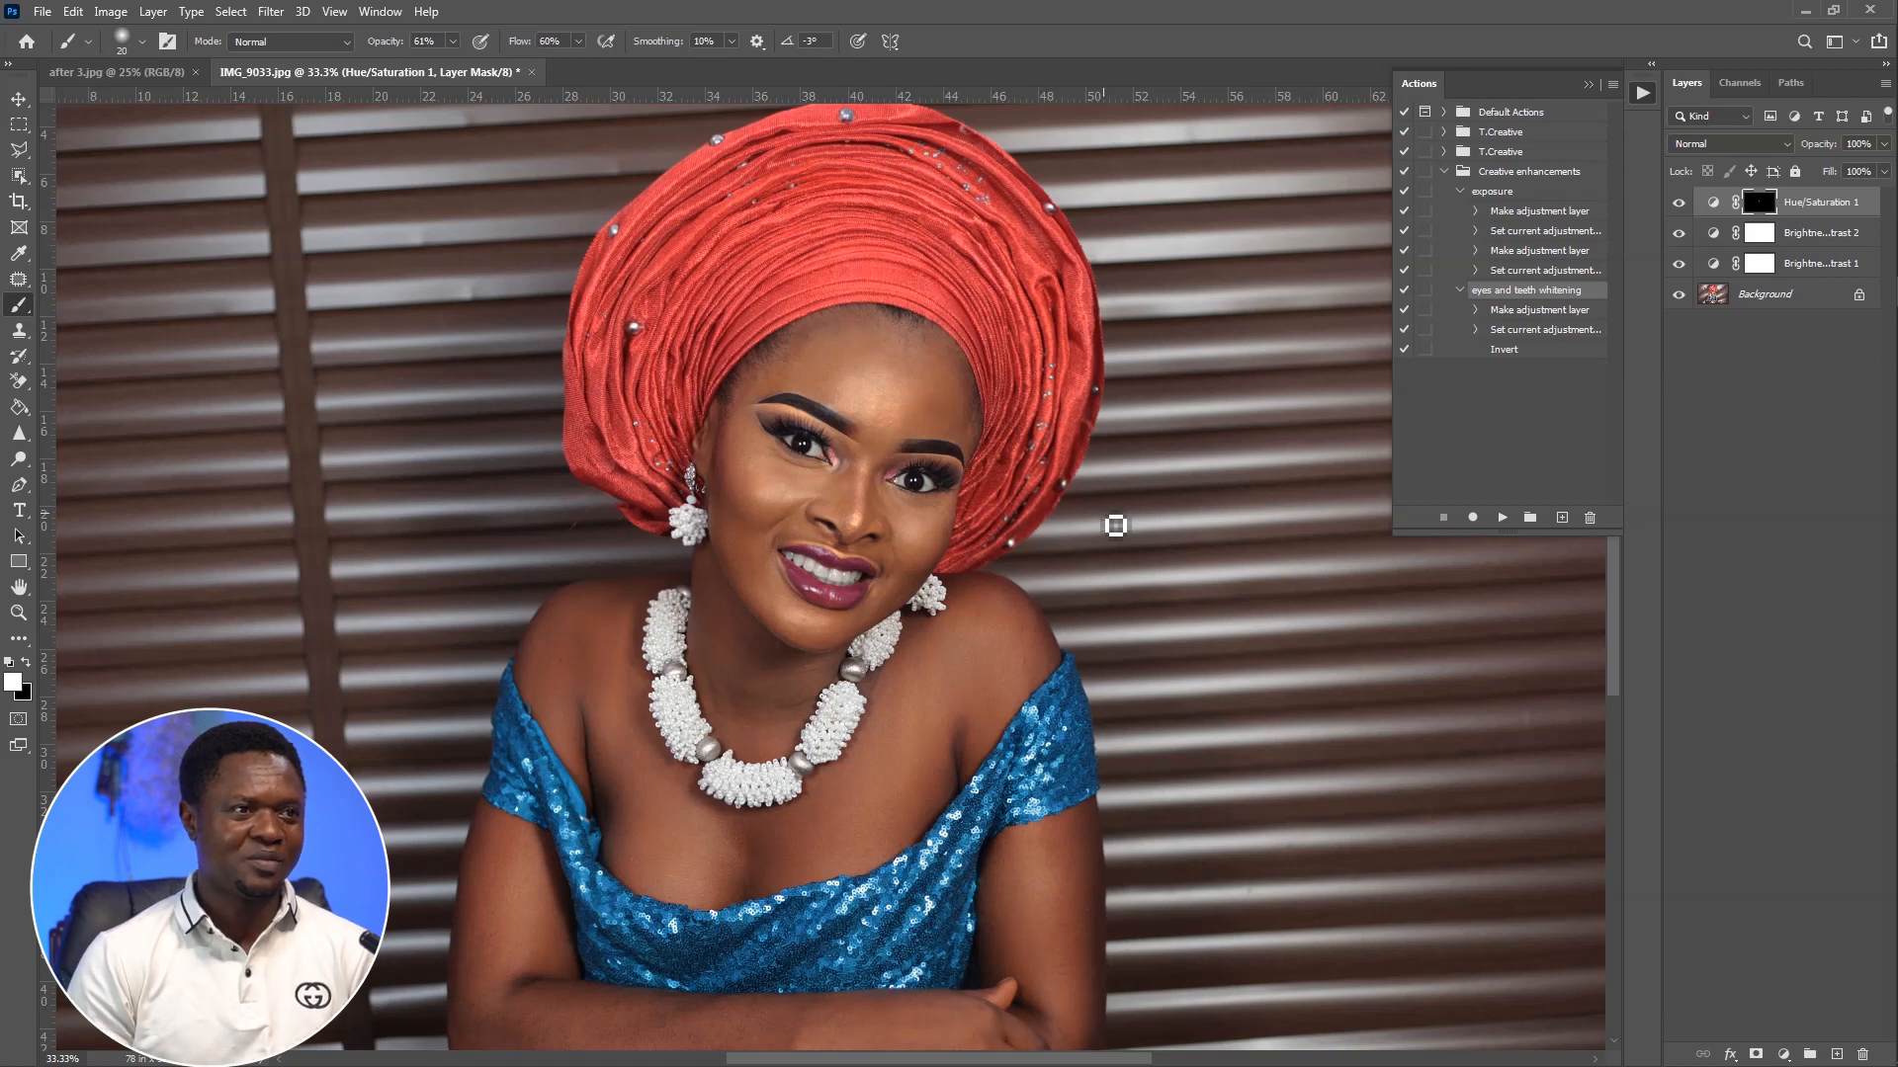
# Merge the Hue/Saturation layer, both Brightness/Contrast layers and the Background into a single layer.
pyautogui.hotkey('ctrl', '+')
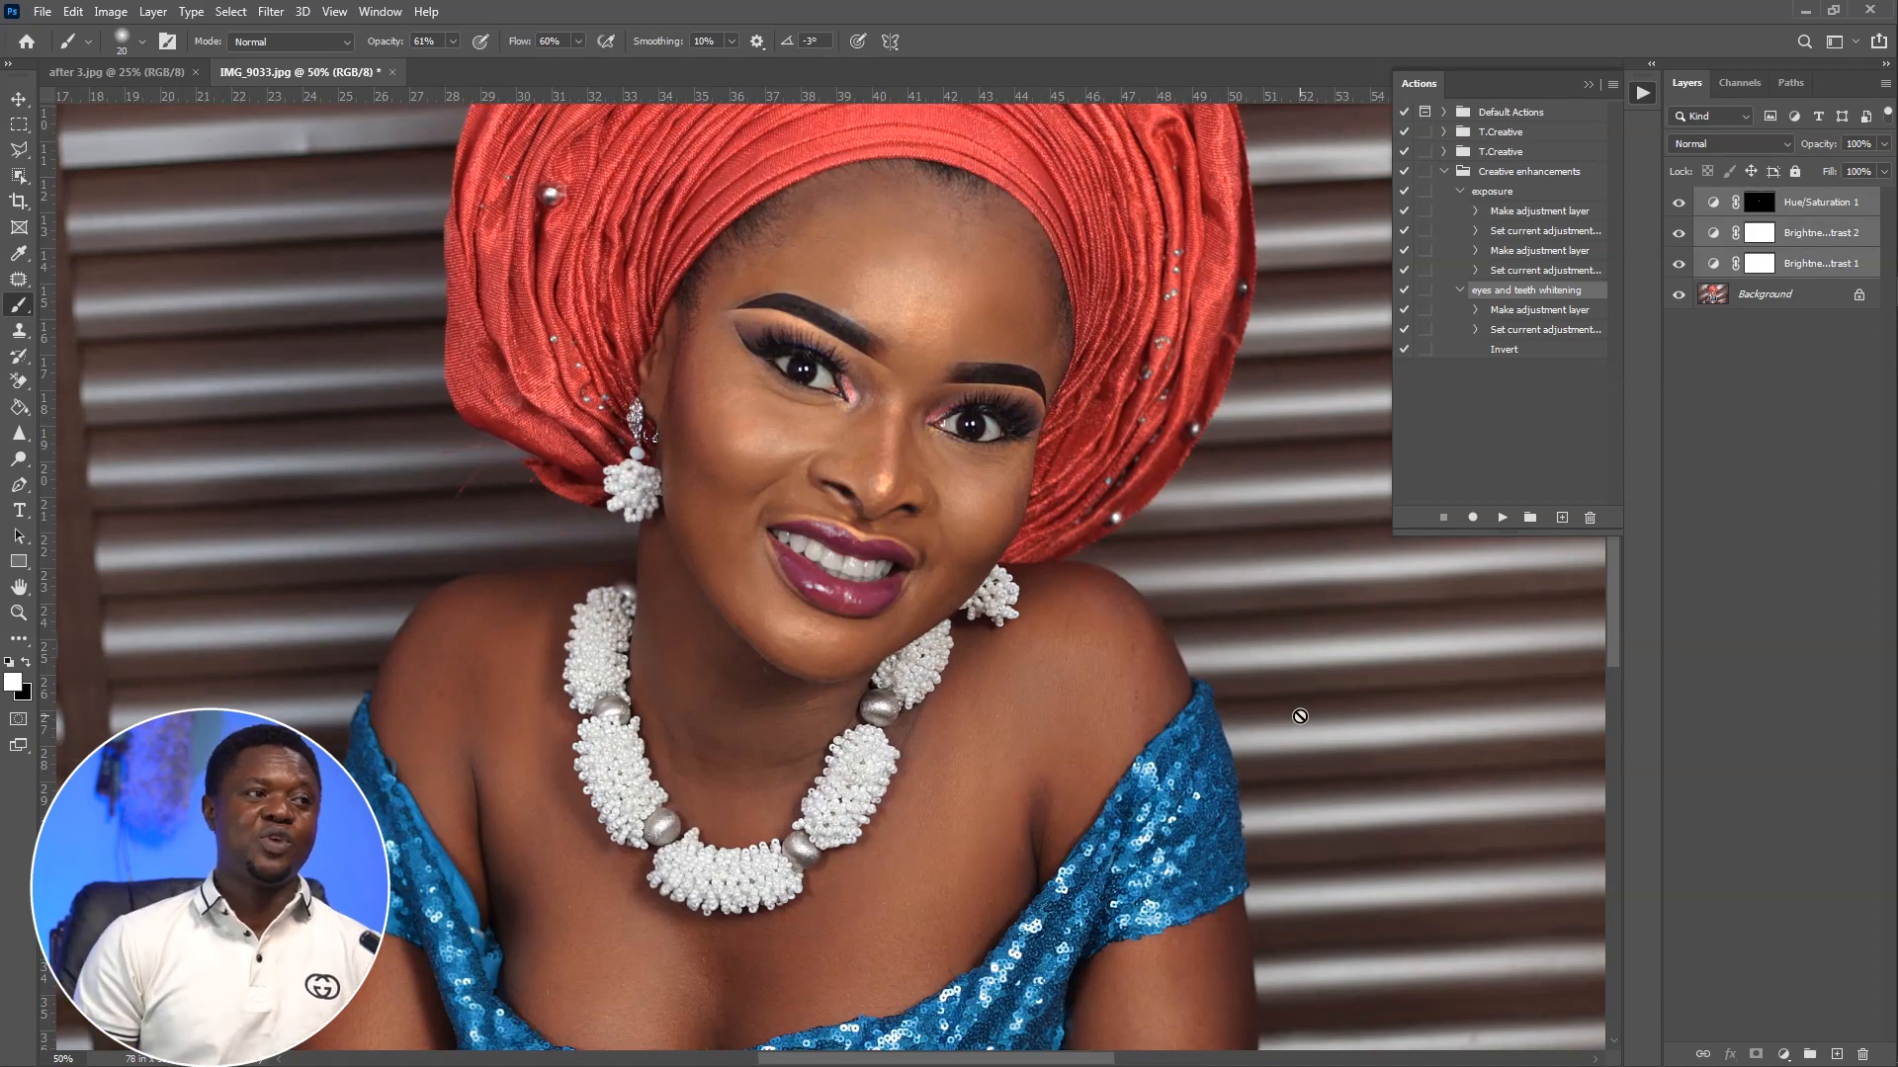
pyautogui.click(1809, 202)
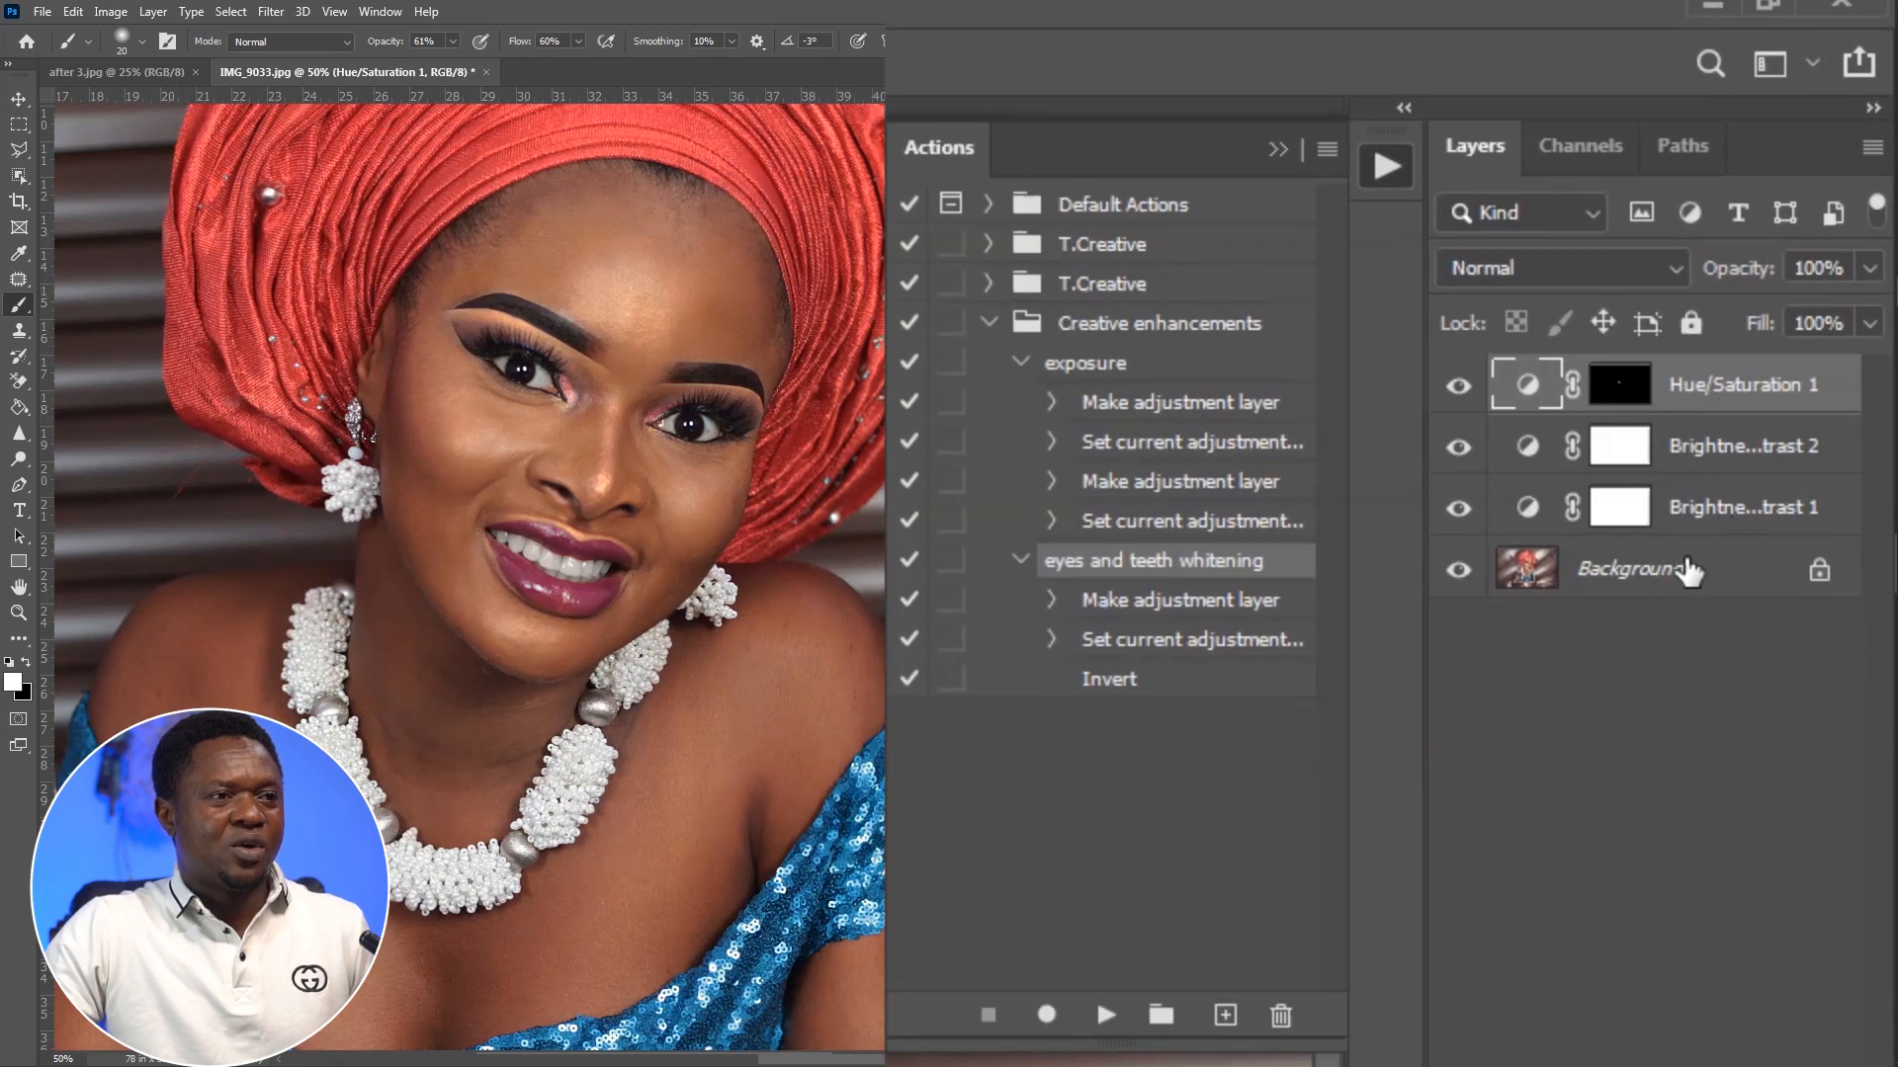
pyautogui.keyDown('shift'); pyautogui.click(1686, 571); pyautogui.keyUp('shift')
pyautogui.moveTo(1686, 570); pyautogui.dragTo(1504, 579)
pyautogui.hotkey('ctrl', 'e')
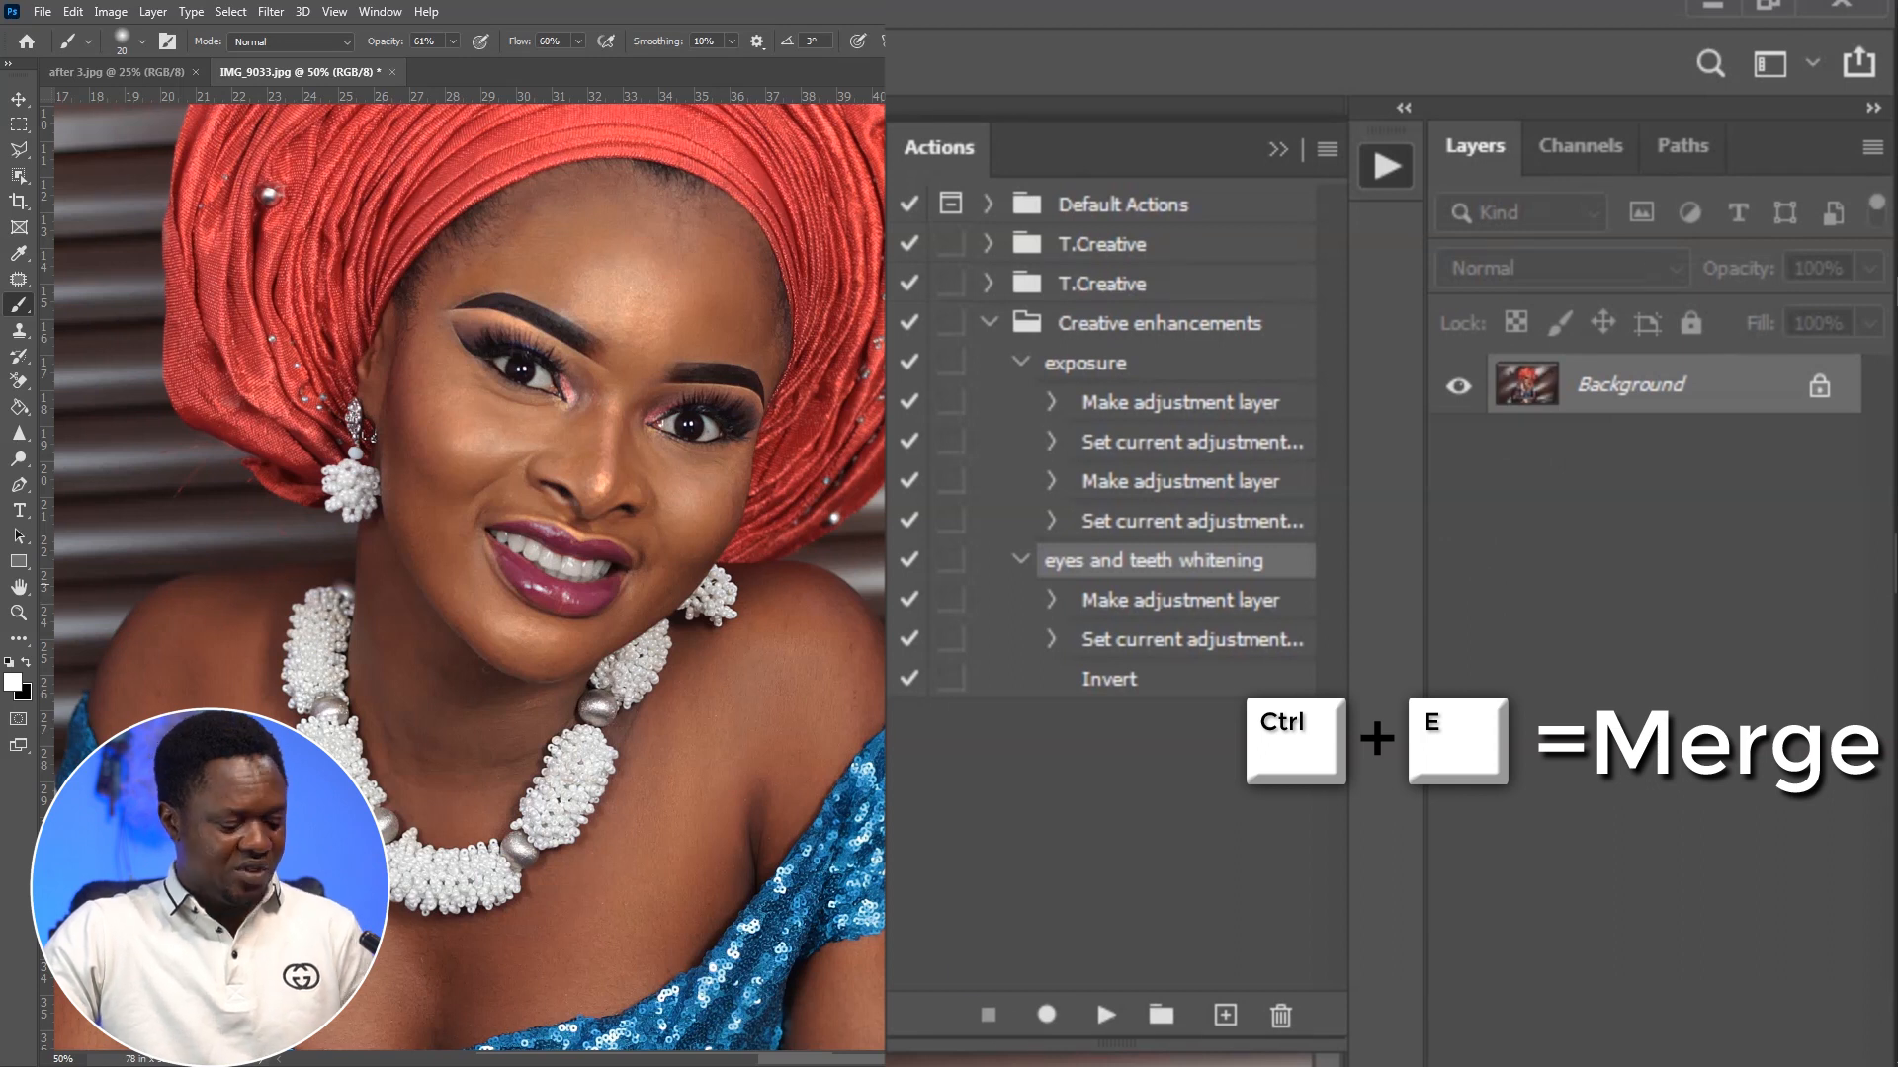
# Collapse the Creative enhancements action set and create a new set named "soft creative".
pyautogui.hotkey('ctrl', '-')
pyautogui.hotkey('ctrl', '-')
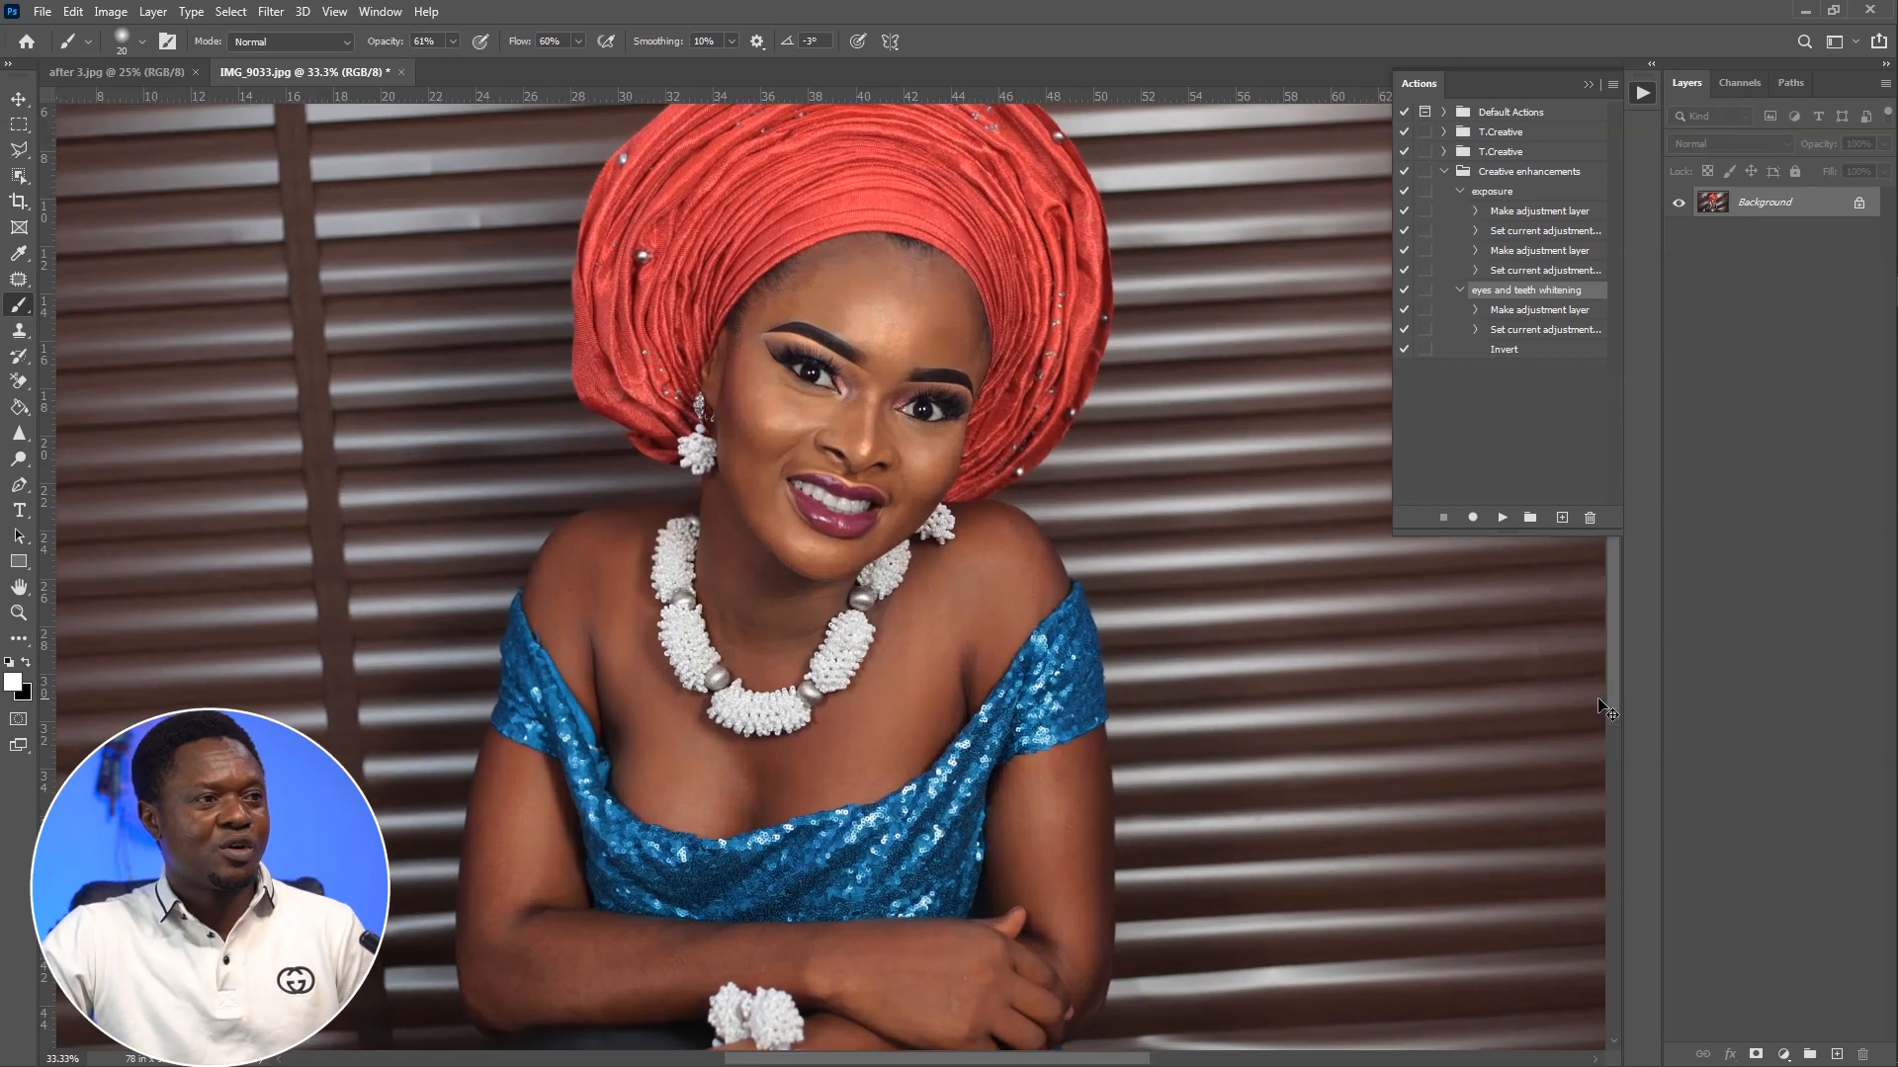
pyautogui.hotkey('ctrl', '+')
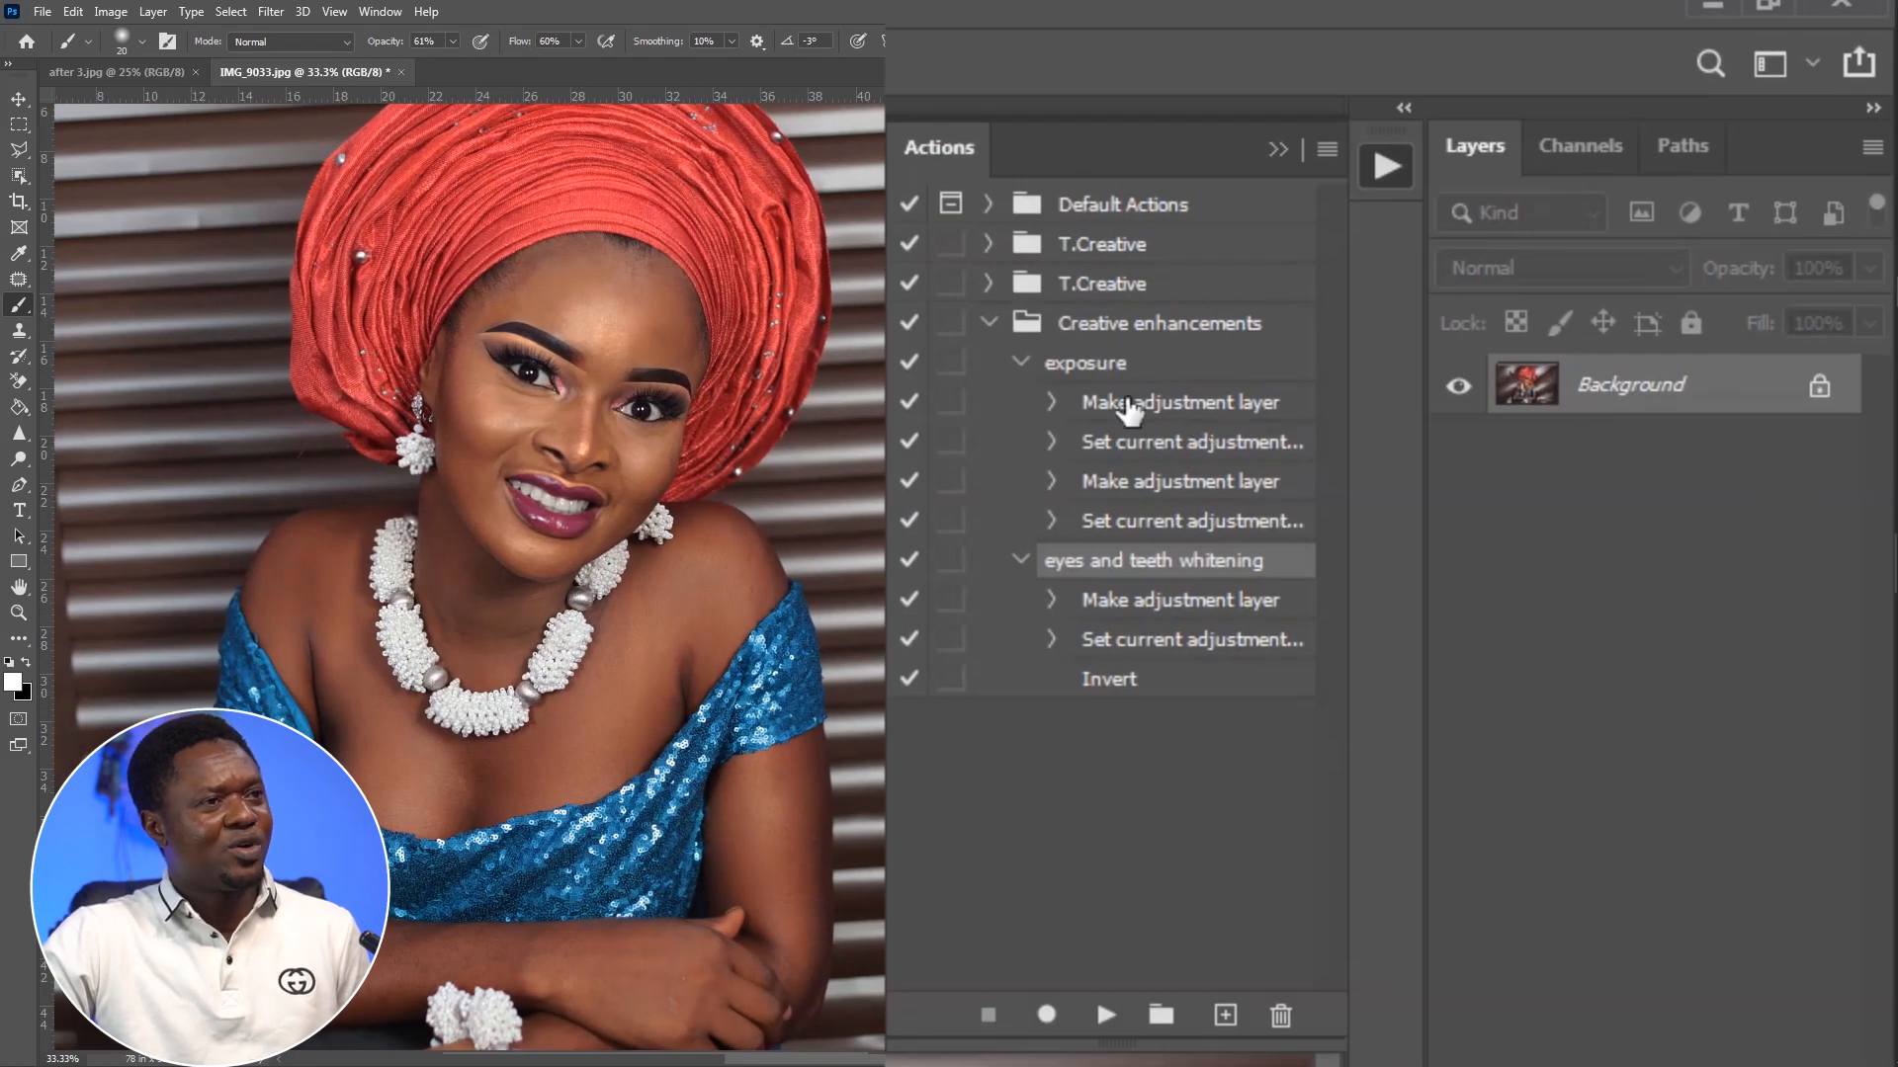
pyautogui.click(1090, 331)
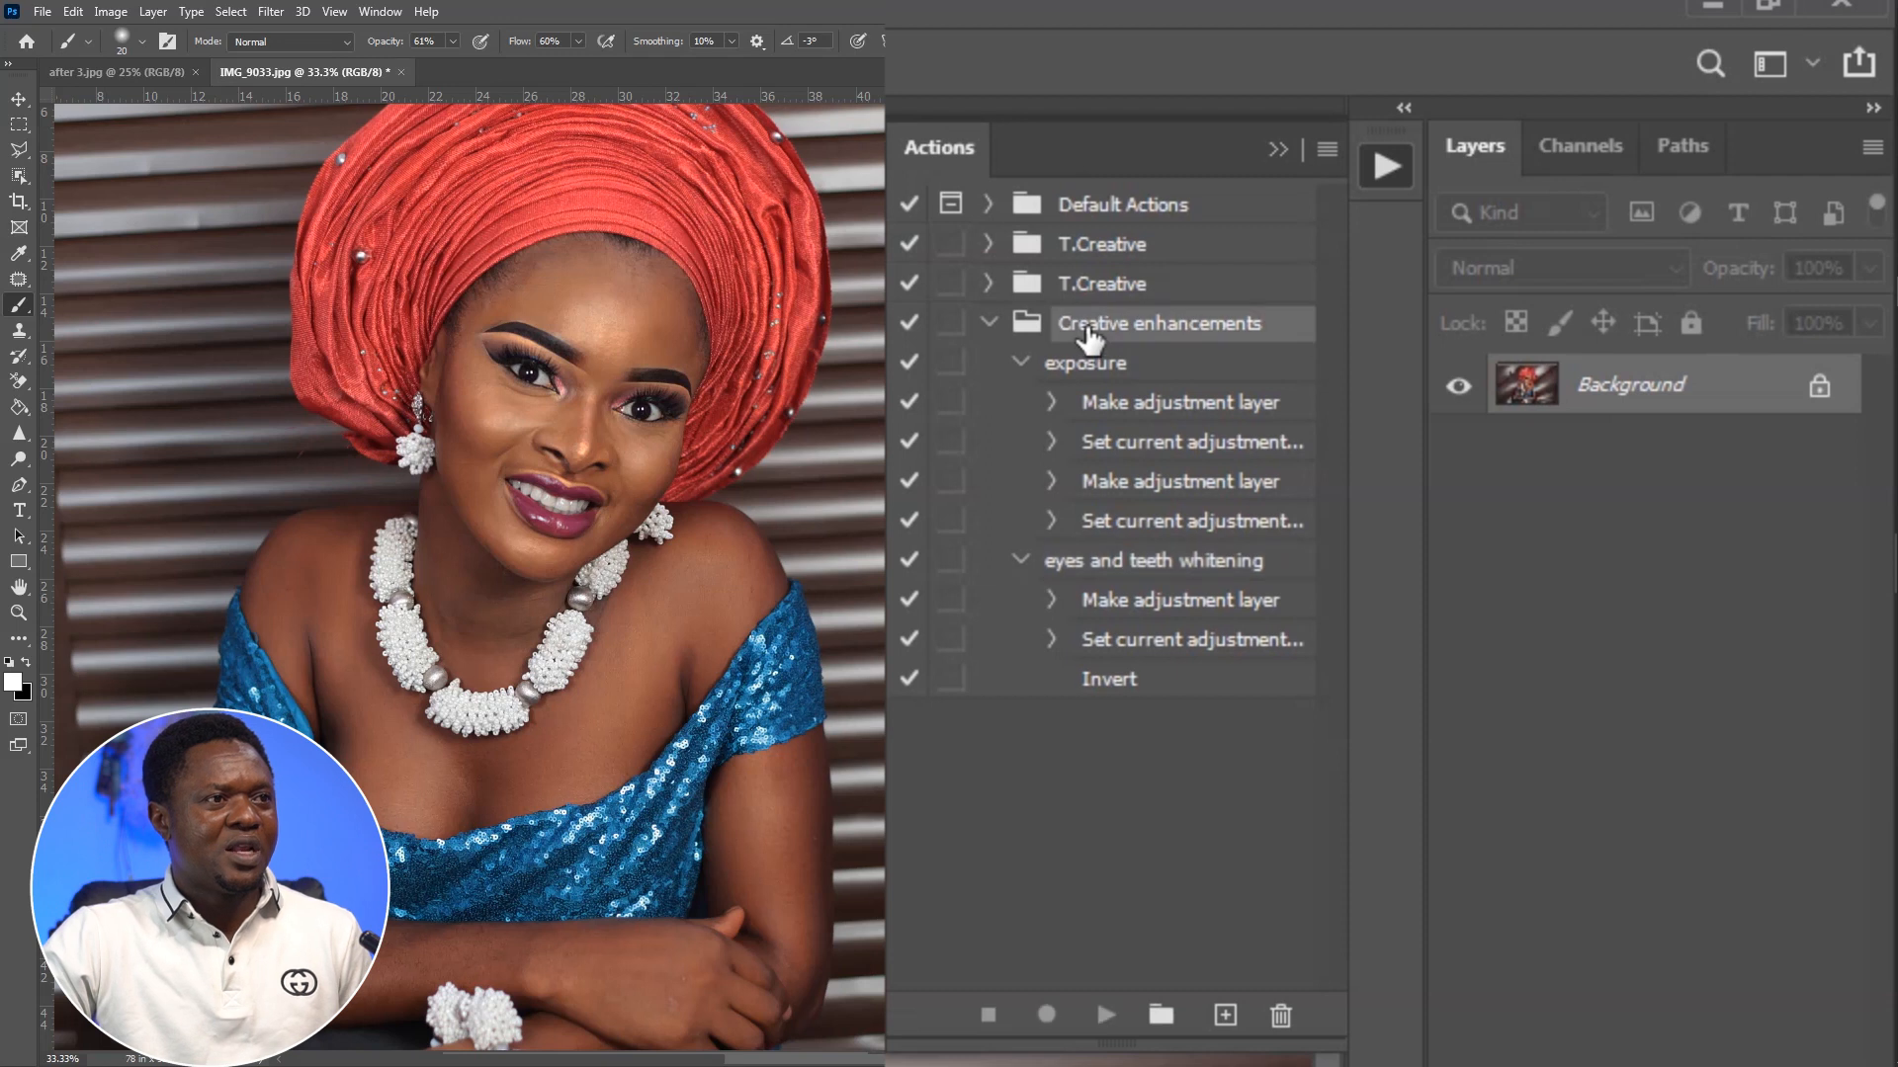
pyautogui.click(989, 323)
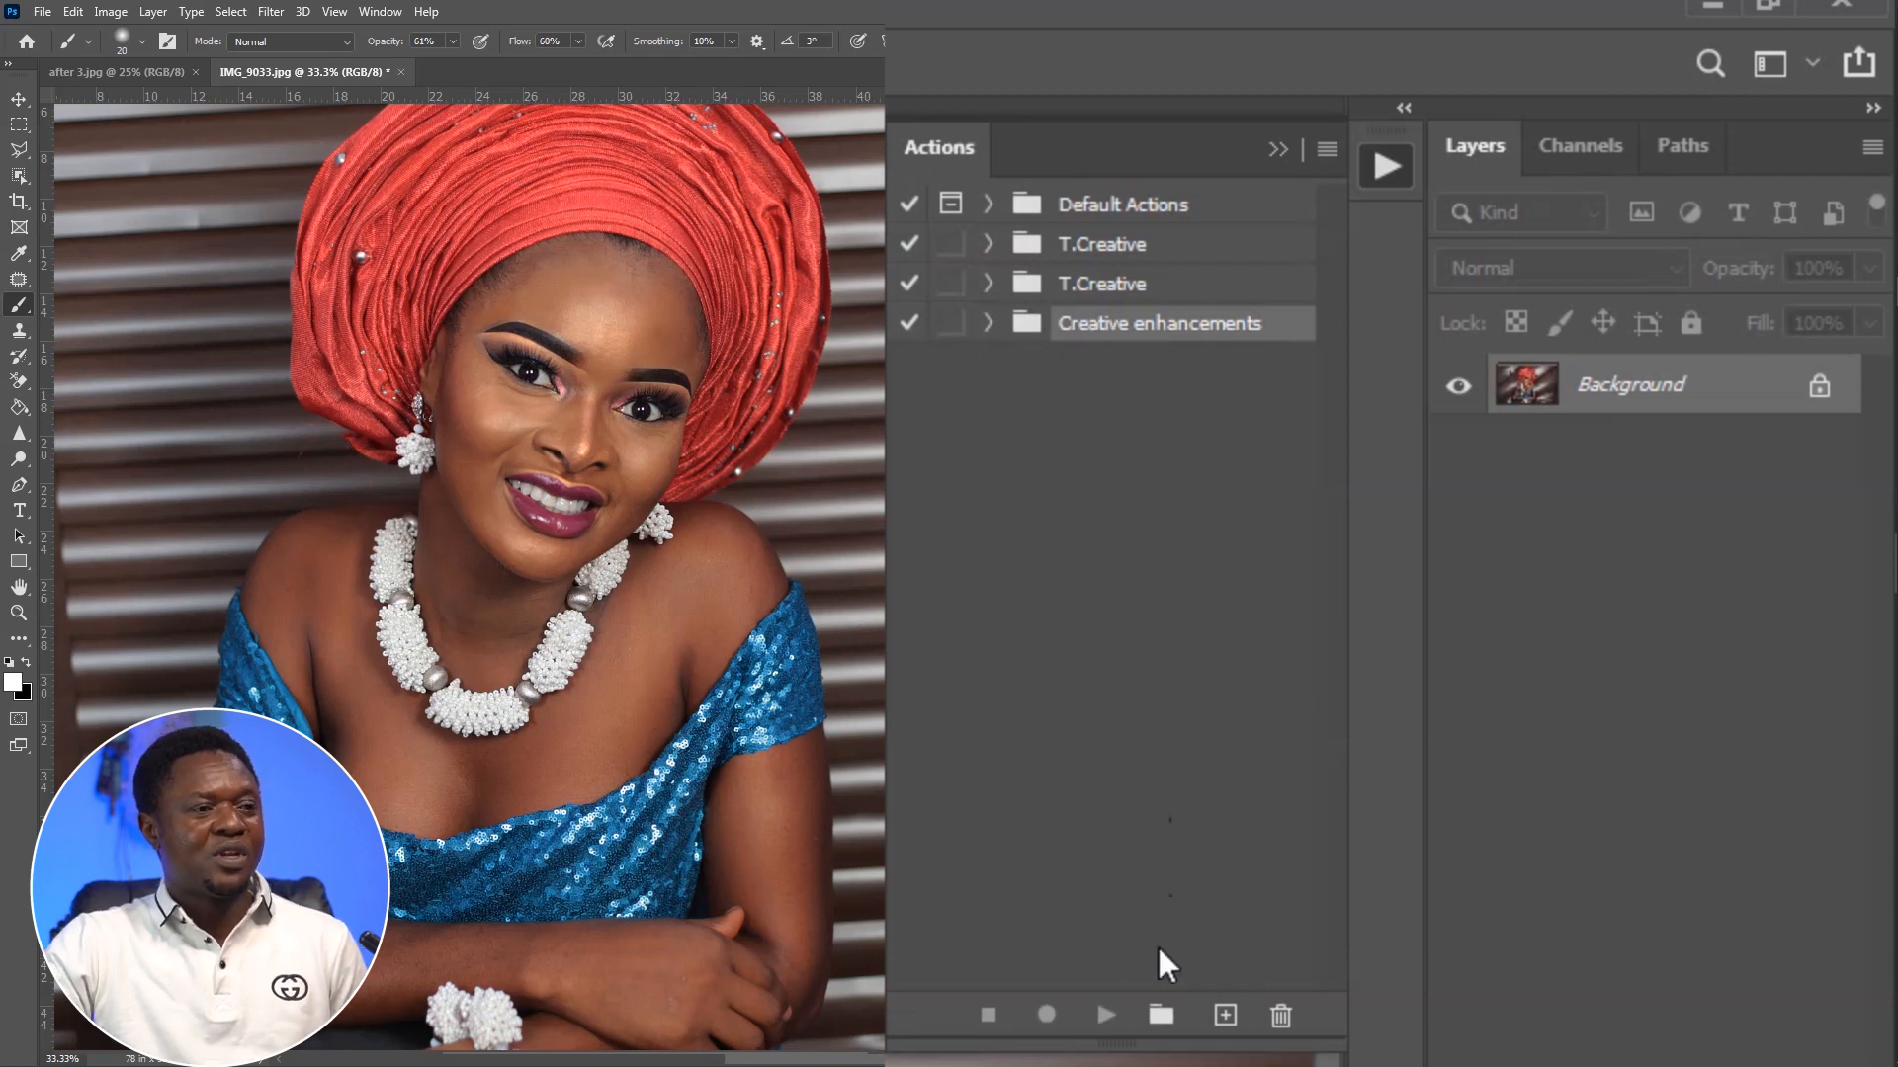
pyautogui.click(1161, 1015)
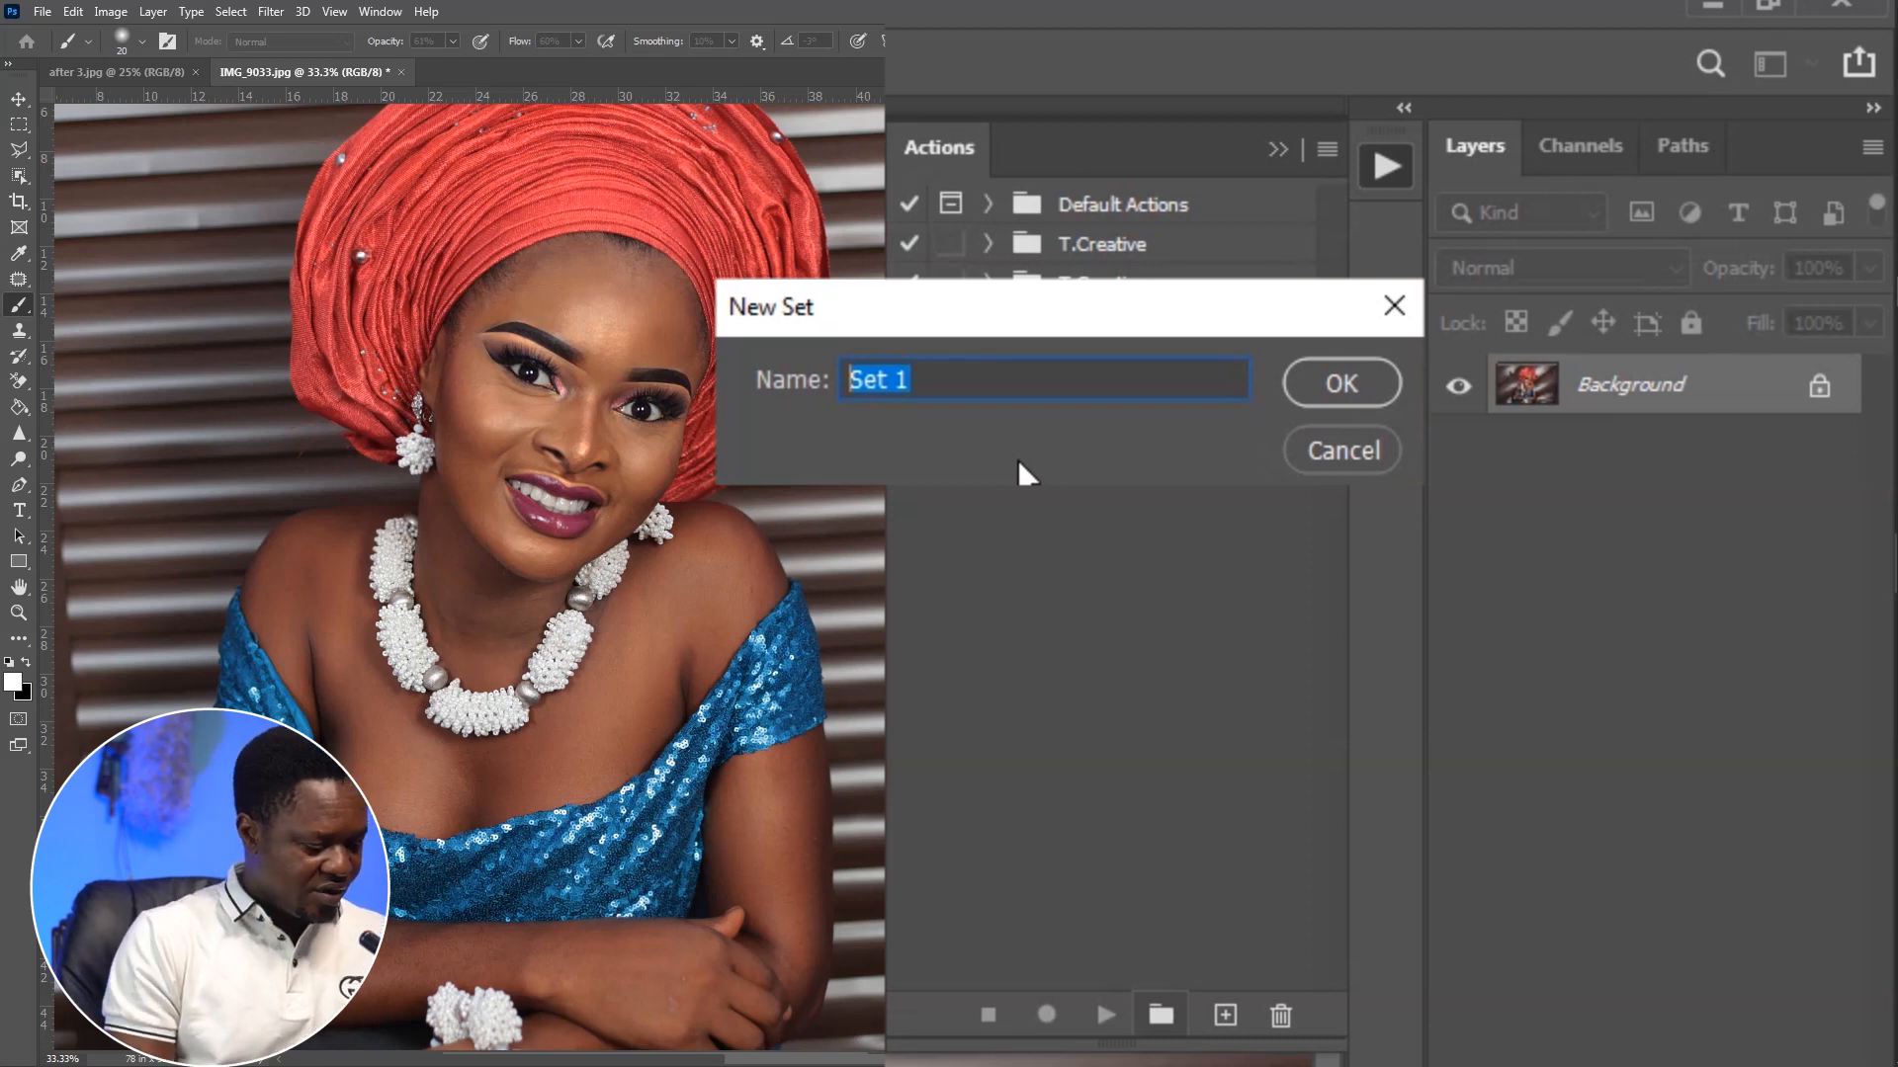
pyautogui.write('so')
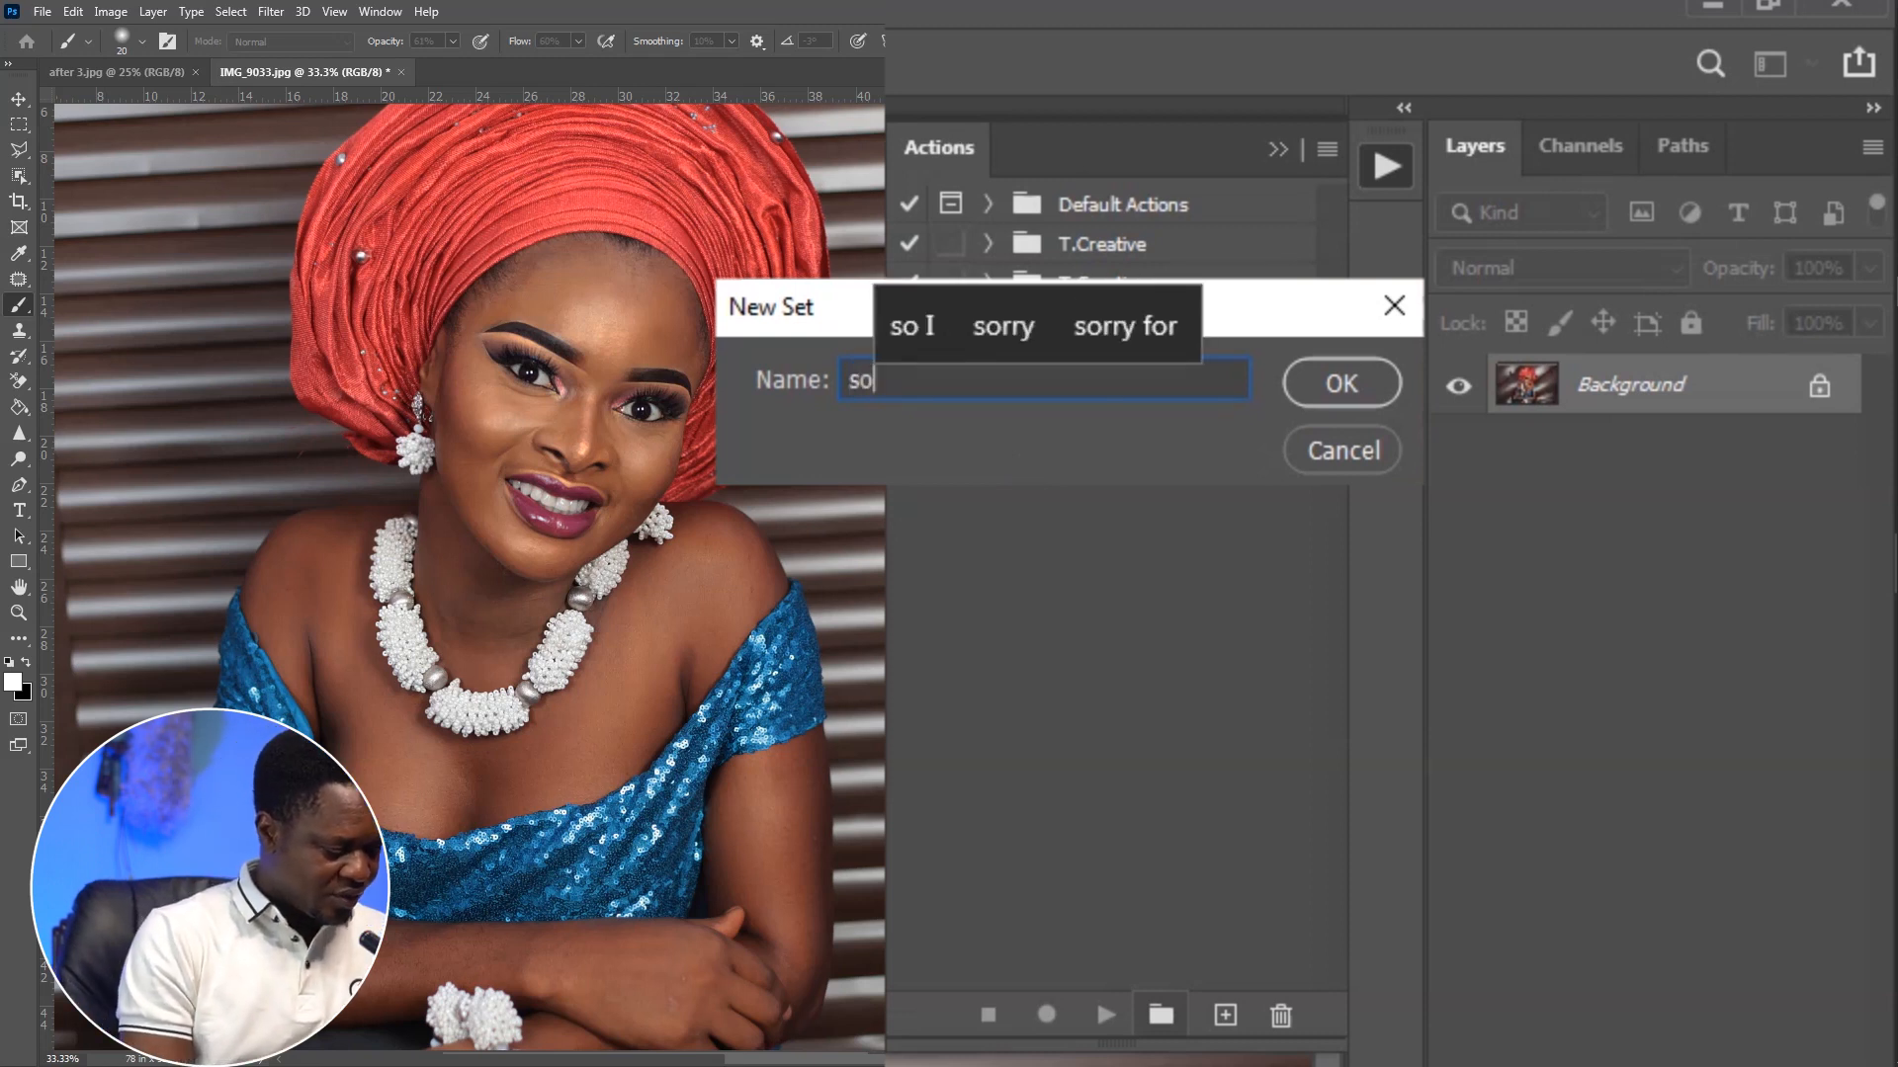
pyautogui.write('ft creative')
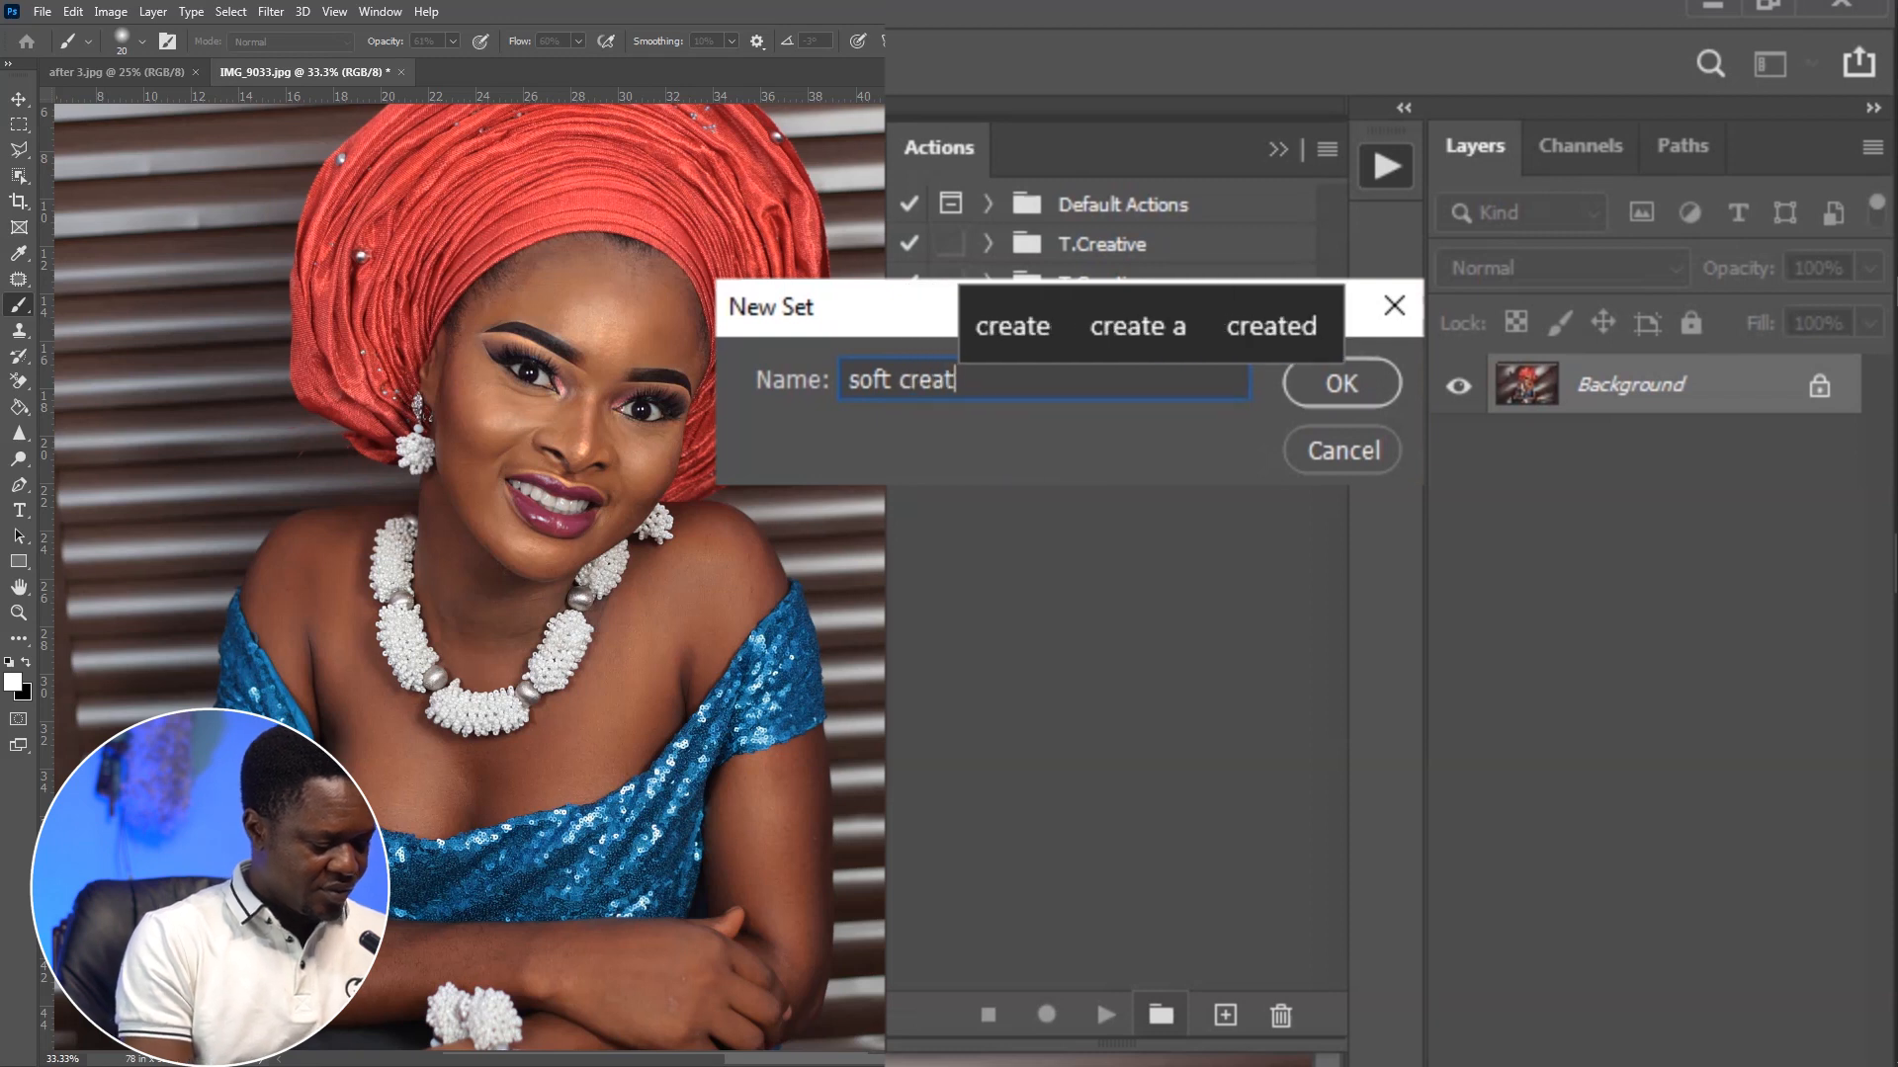
pyautogui.click(1341, 383)
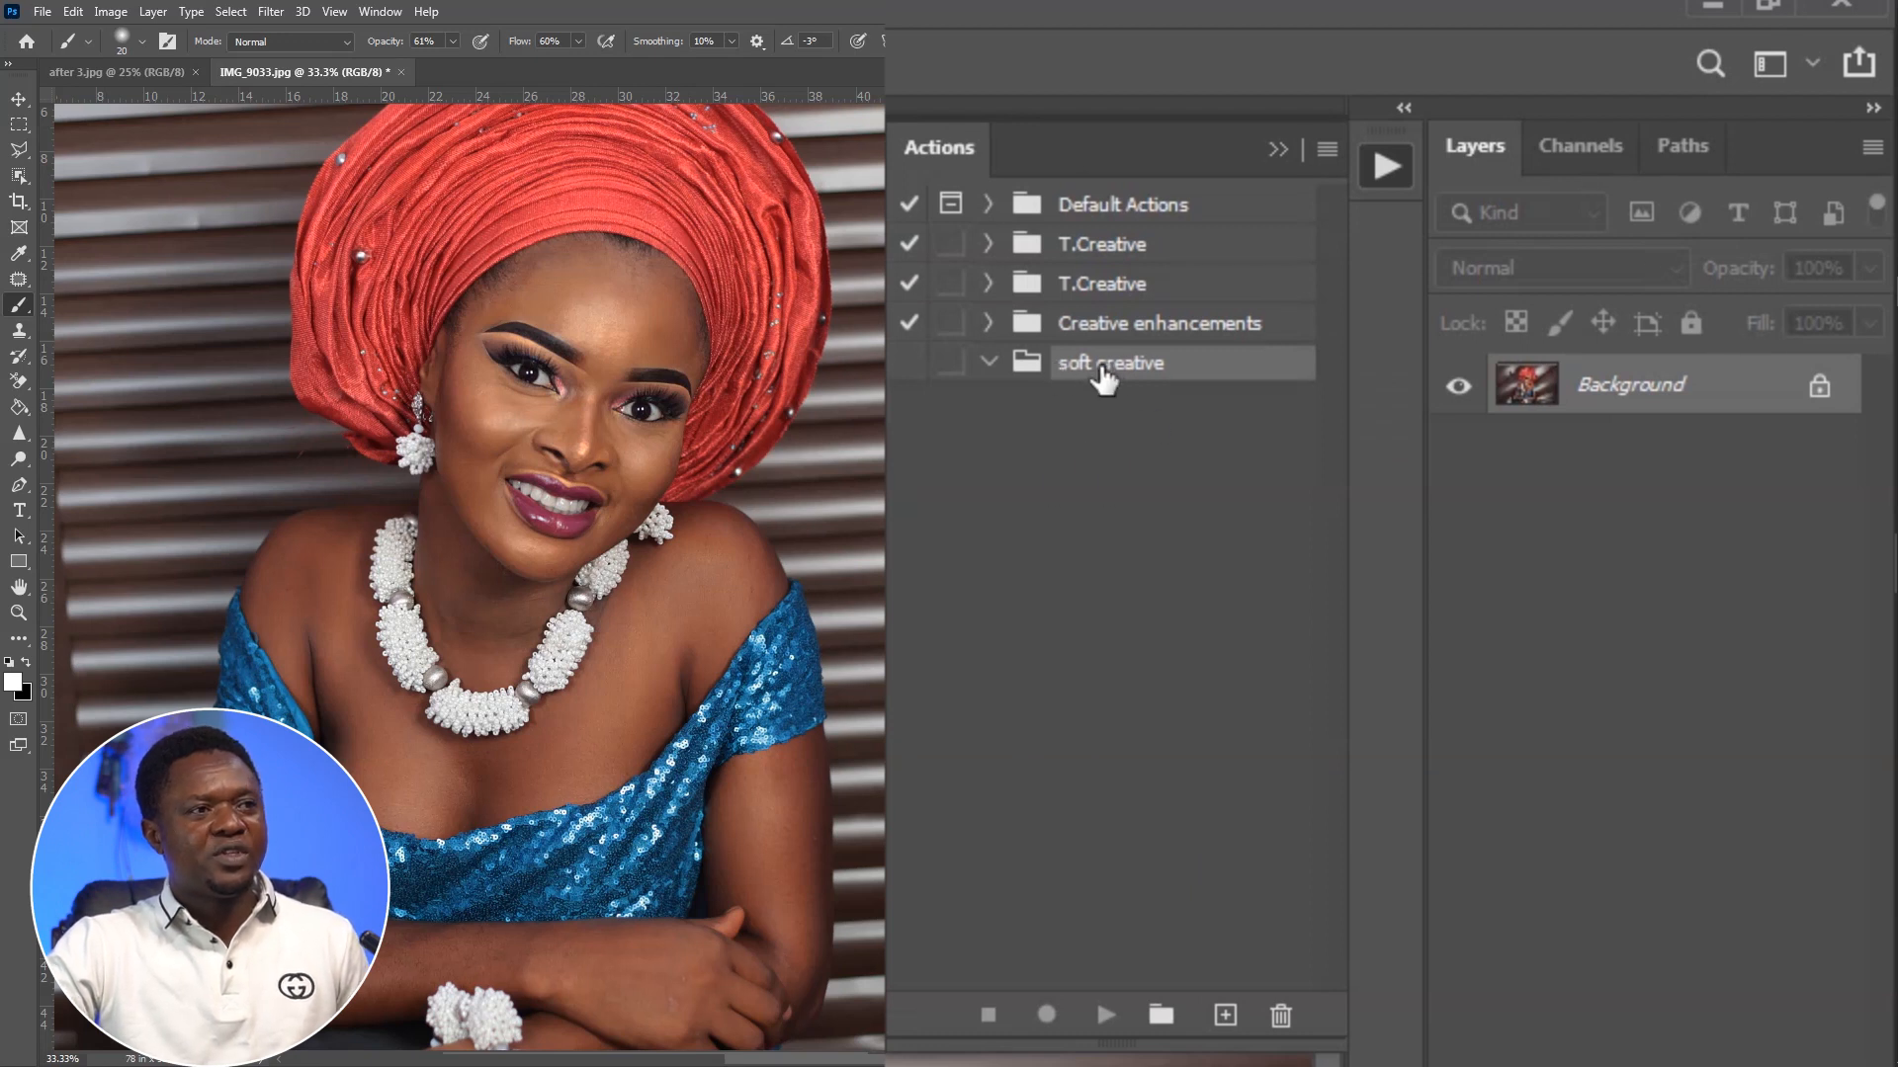
# Start a new action named "soft skin" in the soft creative set.
pyautogui.click(1225, 1016)
pyautogui.click(1006, 377)
pyautogui.moveTo(1007, 375); pyautogui.dragTo(879, 382)
pyautogui.moveTo(1033, 378); pyautogui.dragTo(903, 383)
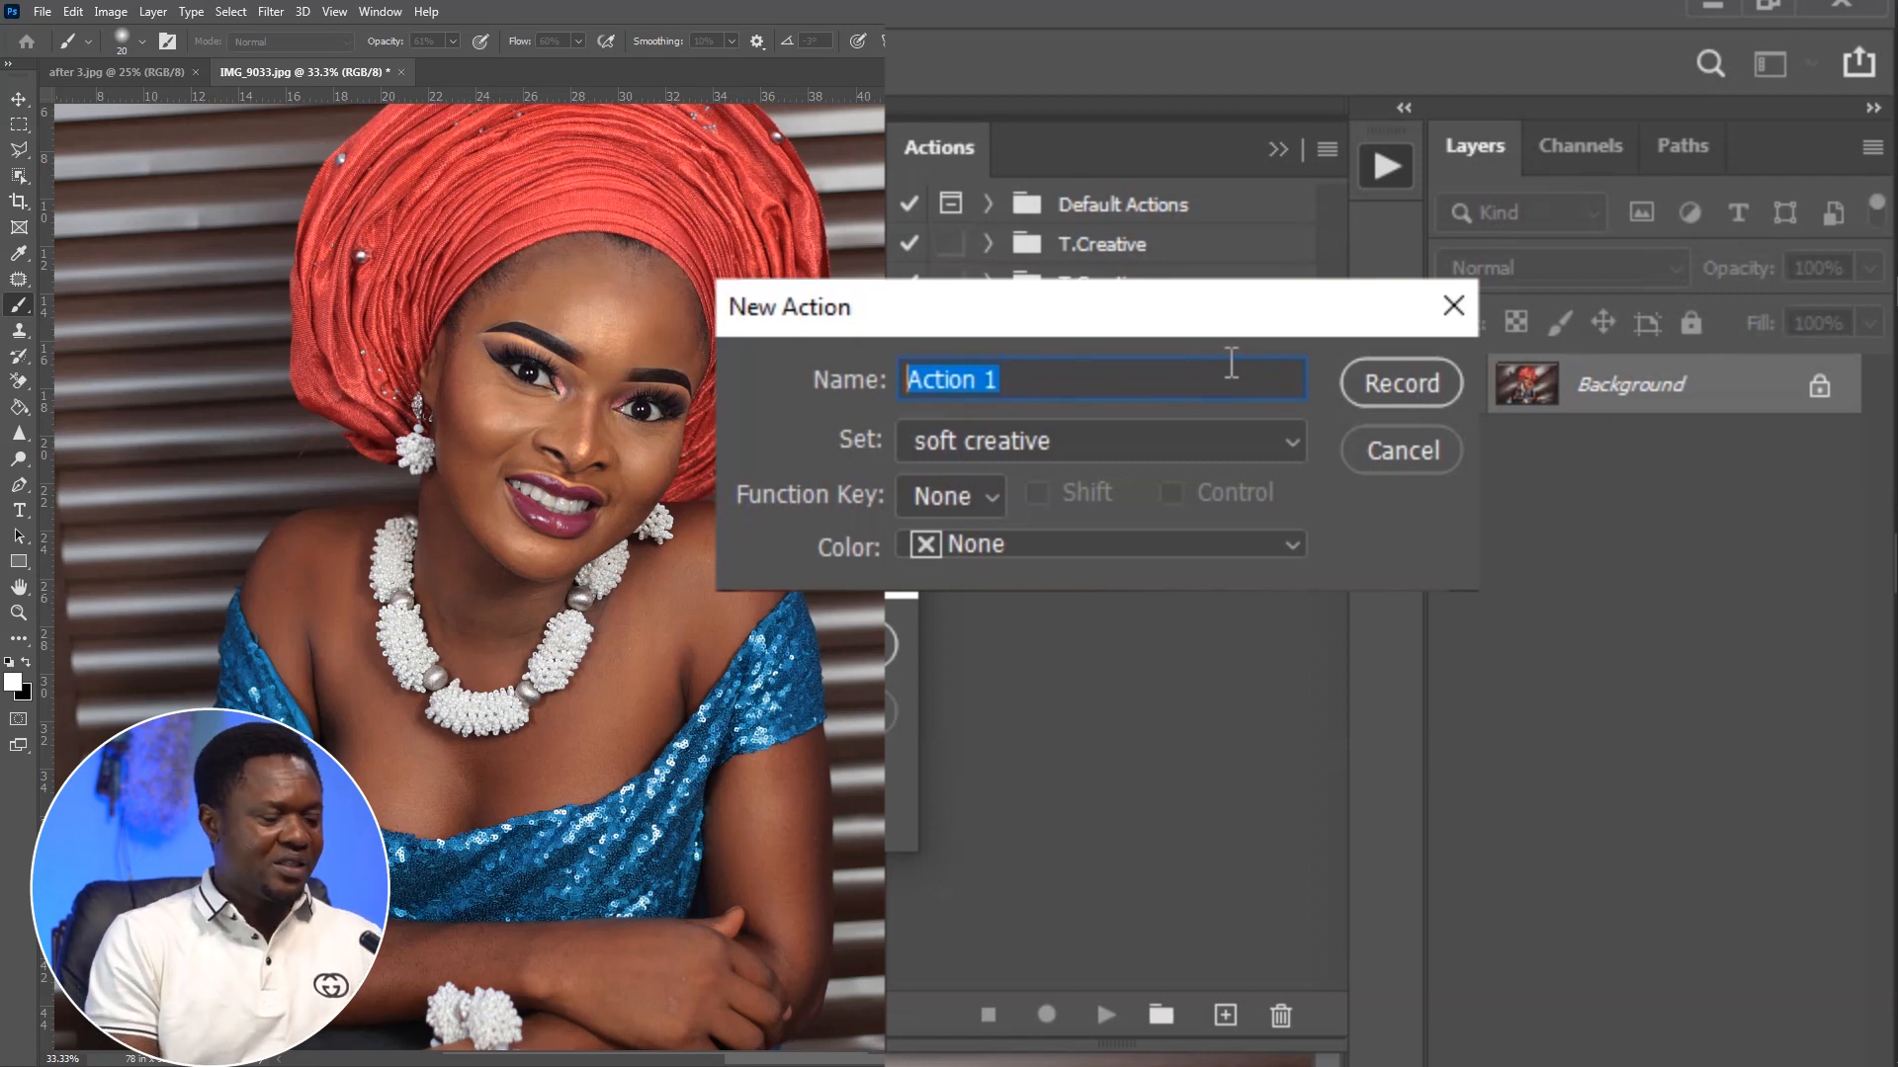
pyautogui.write('soft s')
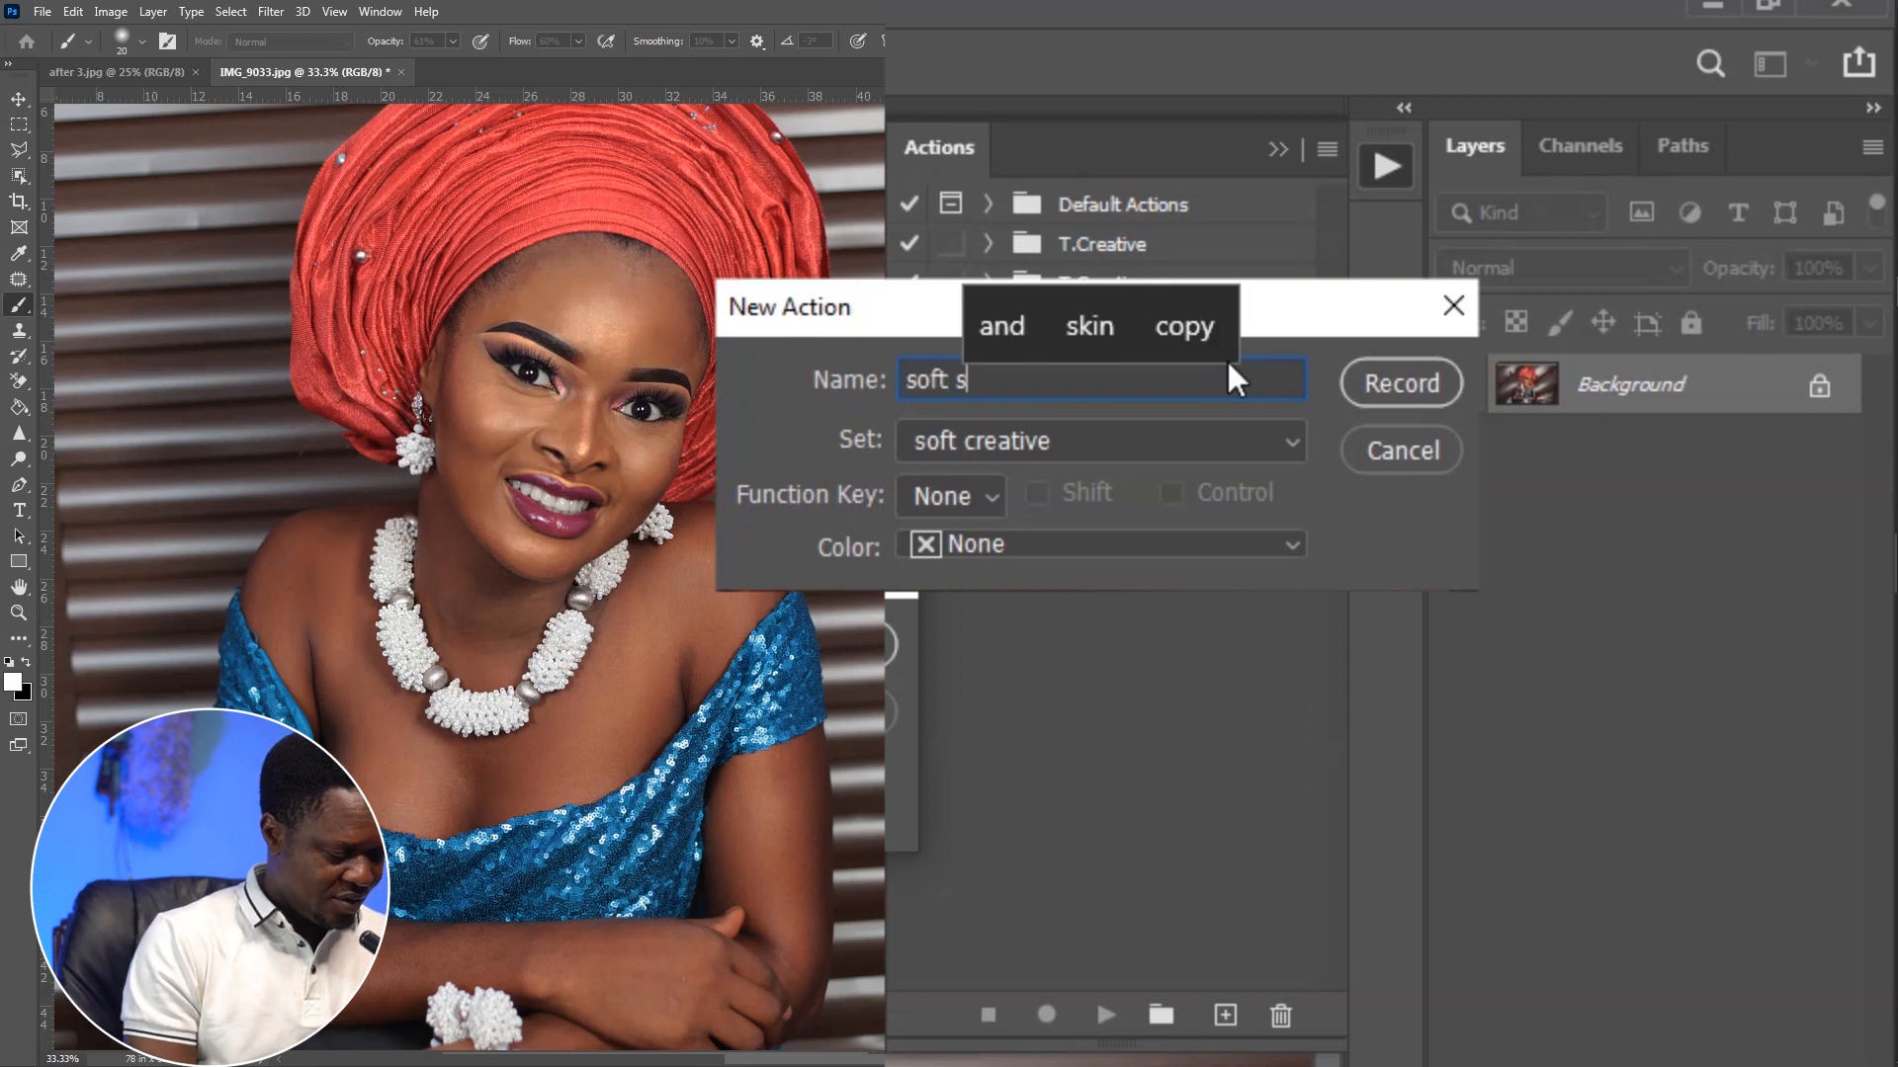
pyautogui.write('kin')
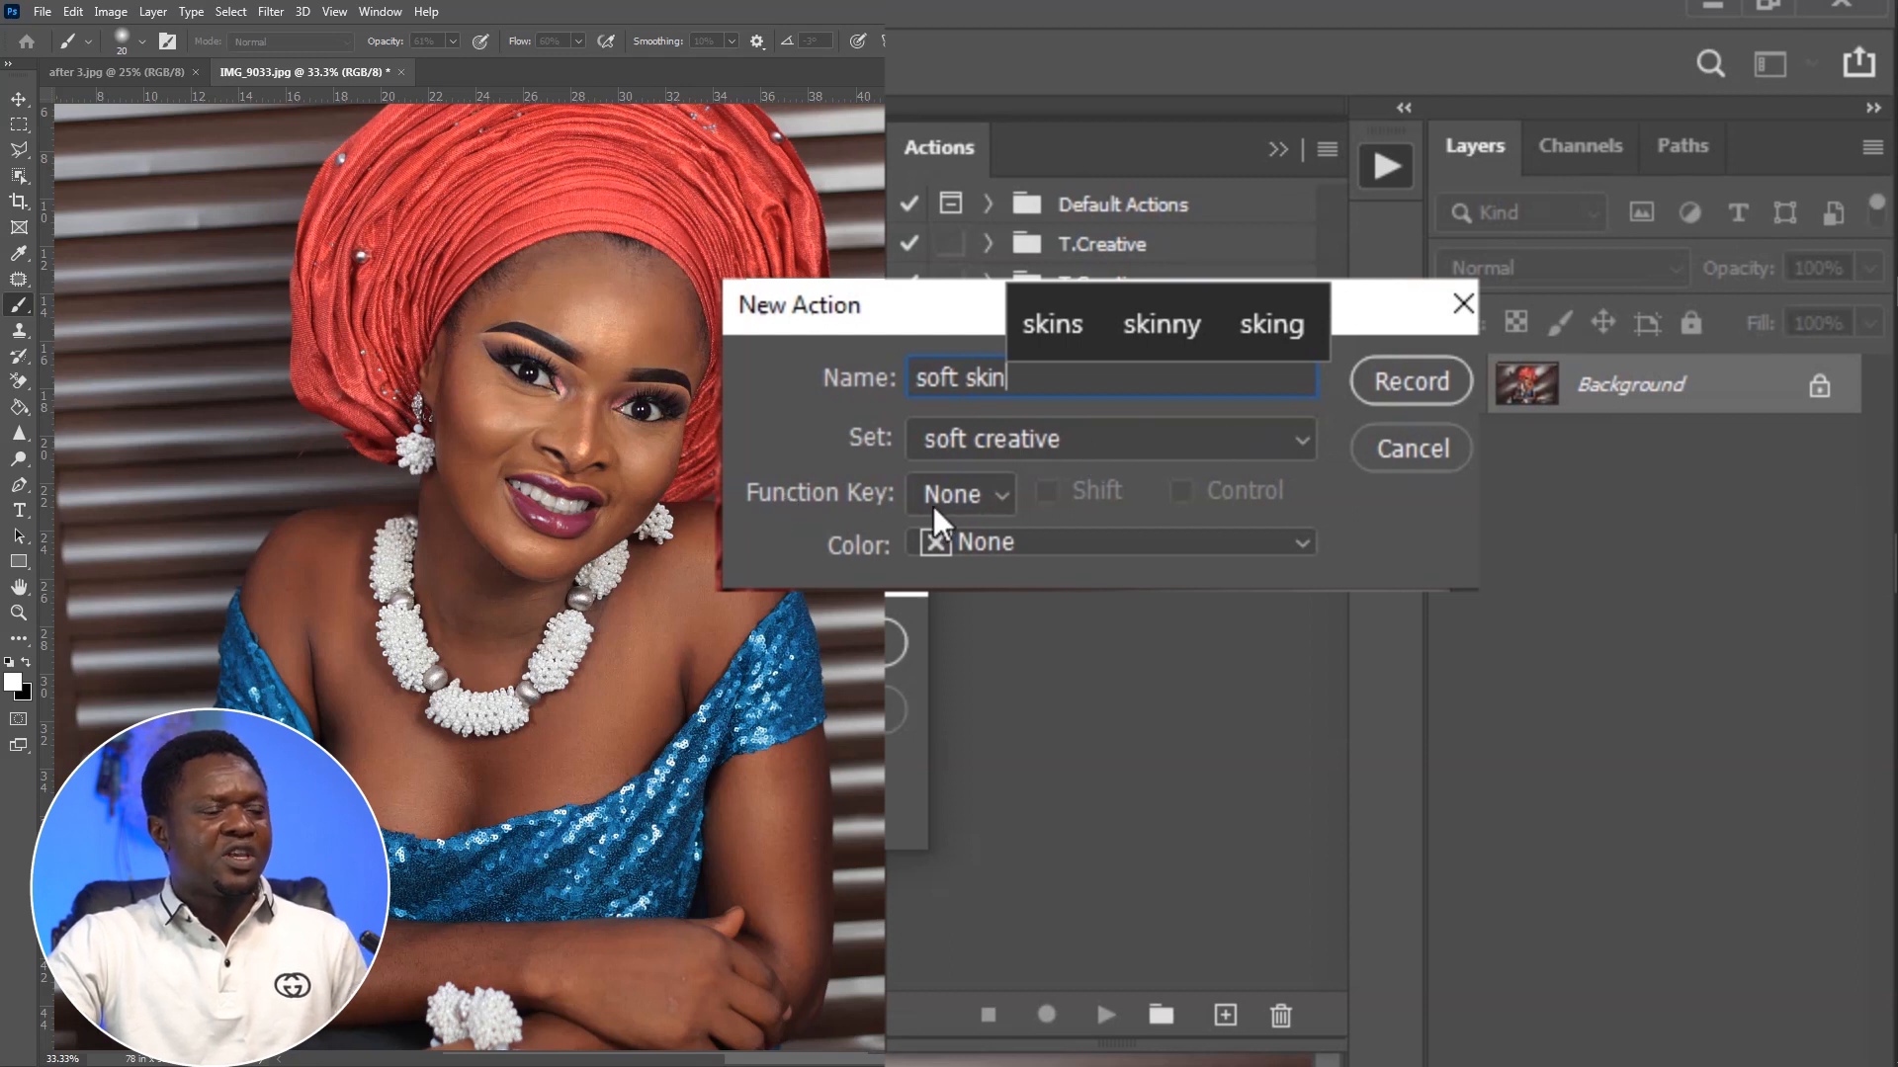
# Assign Shift+F2 and the colour Orange to the soft skin action and start recording it.
pyautogui.click(992, 484)
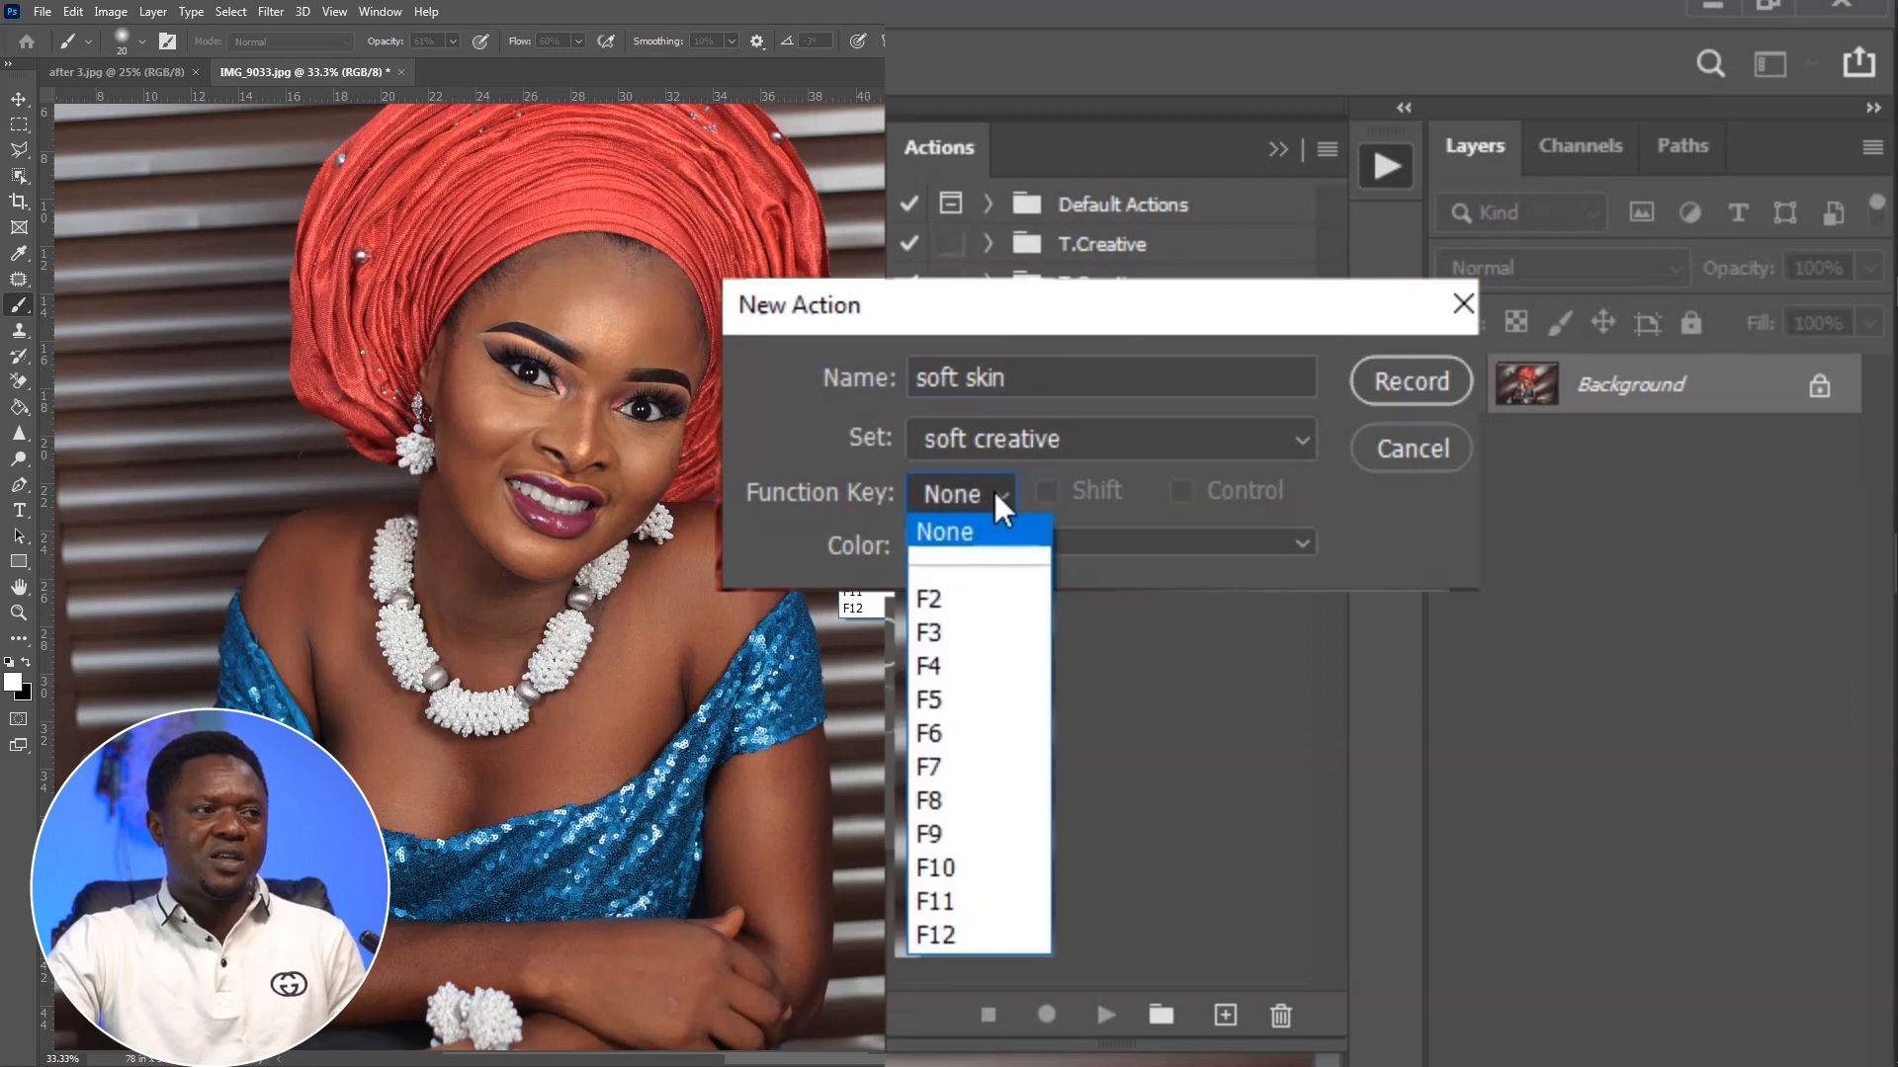
pyautogui.click(949, 599)
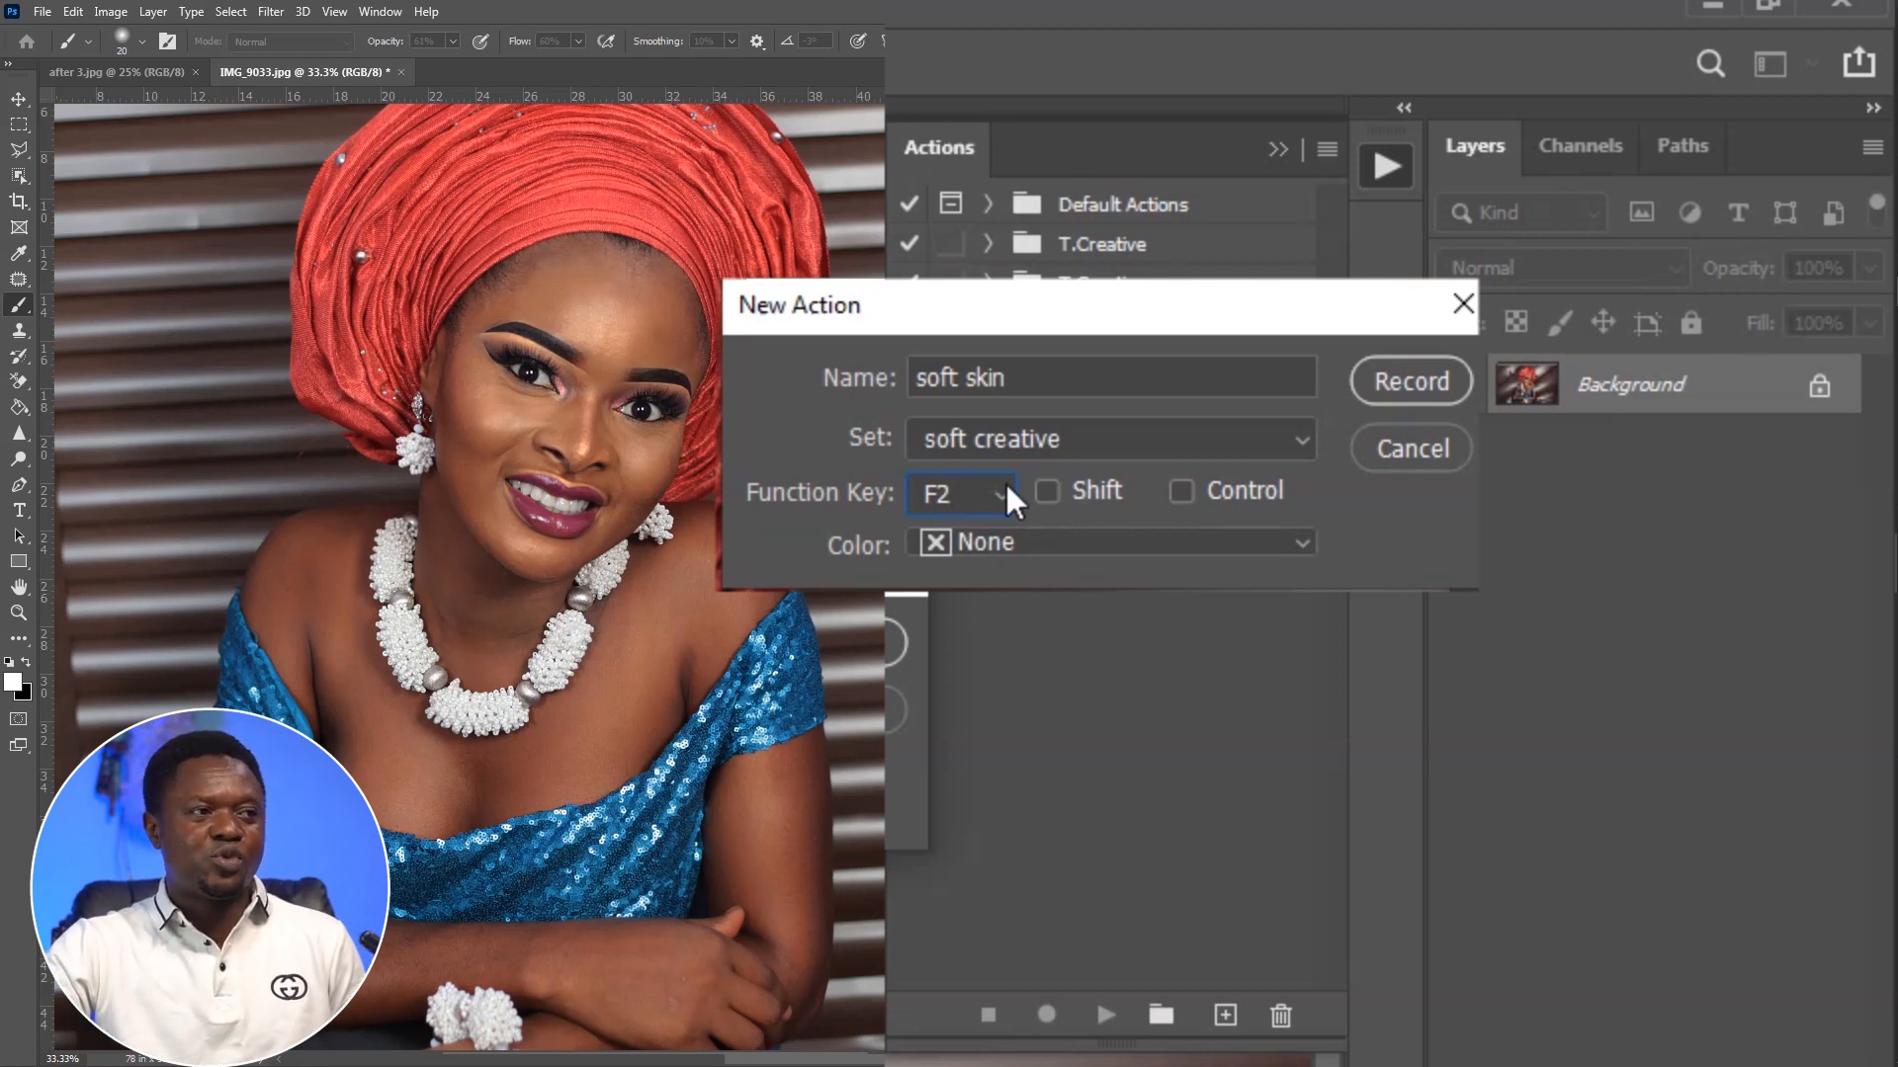
pyautogui.click(1047, 496)
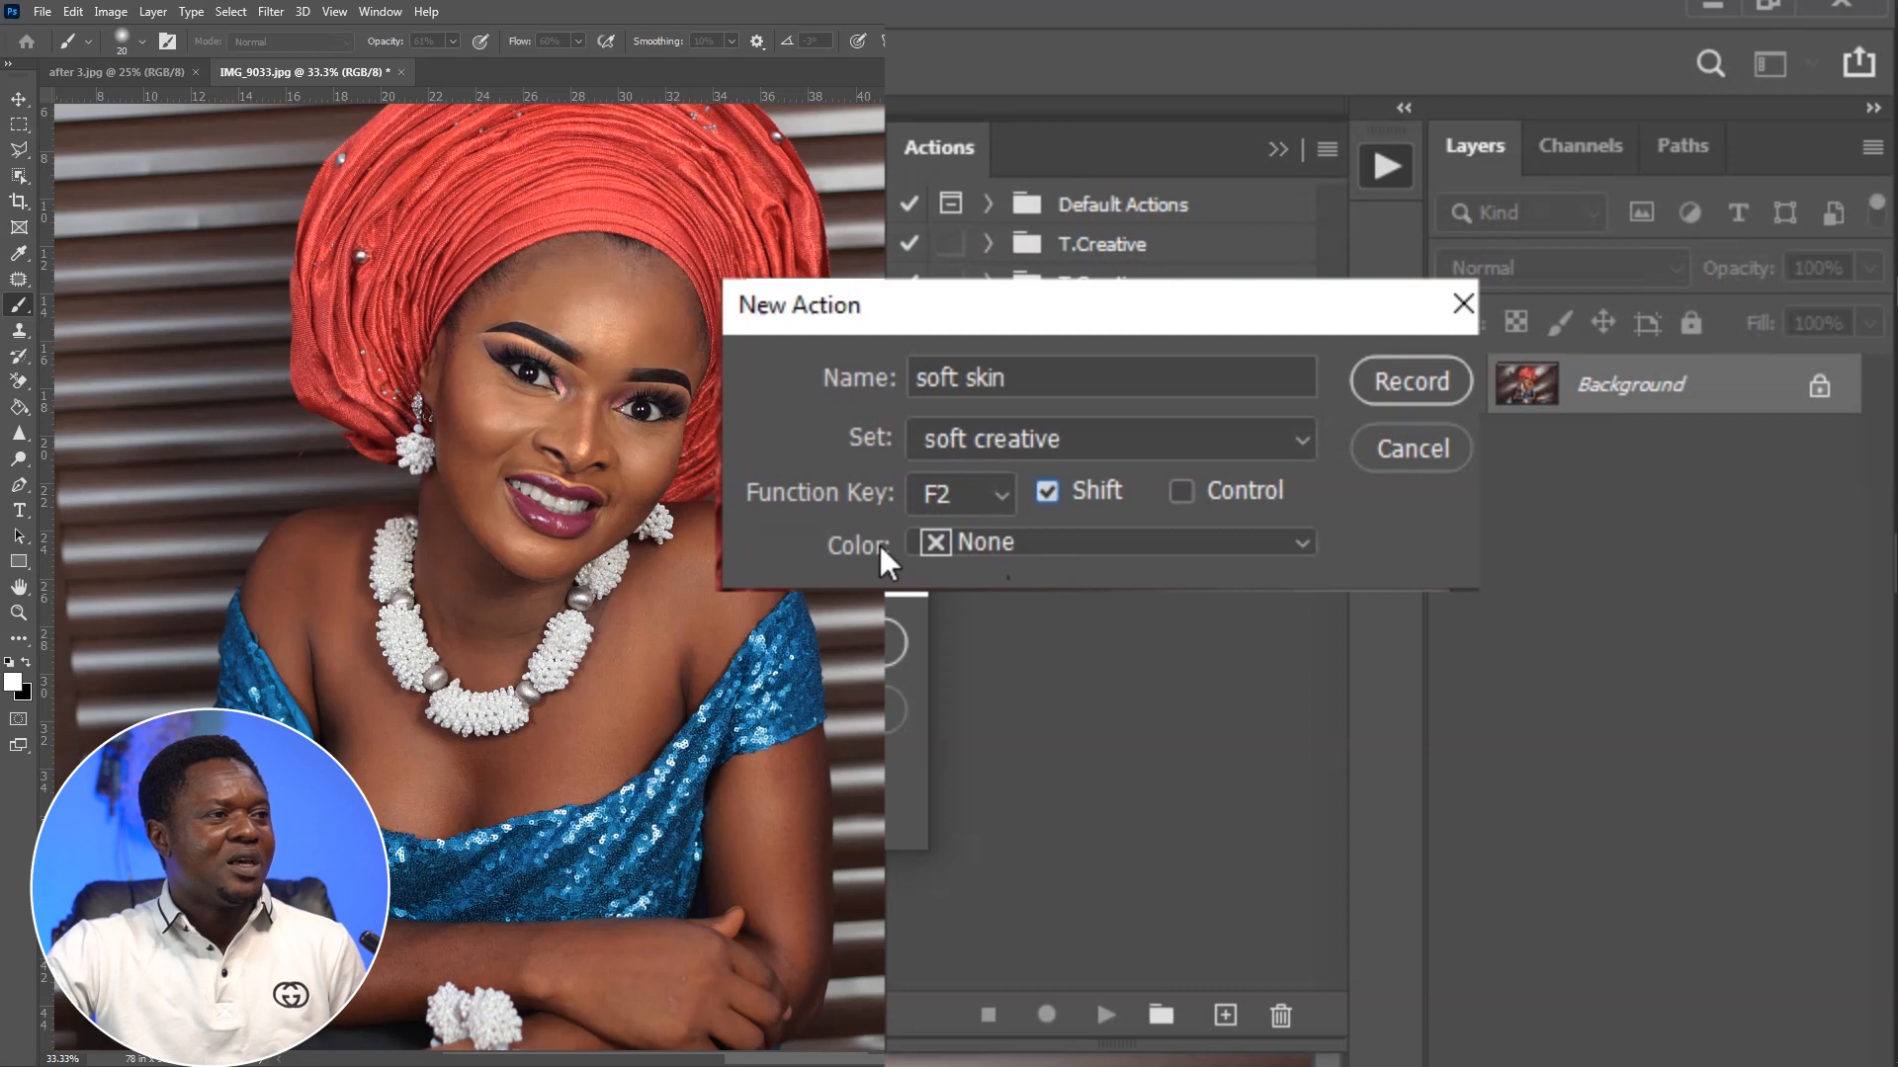
pyautogui.click(1064, 538)
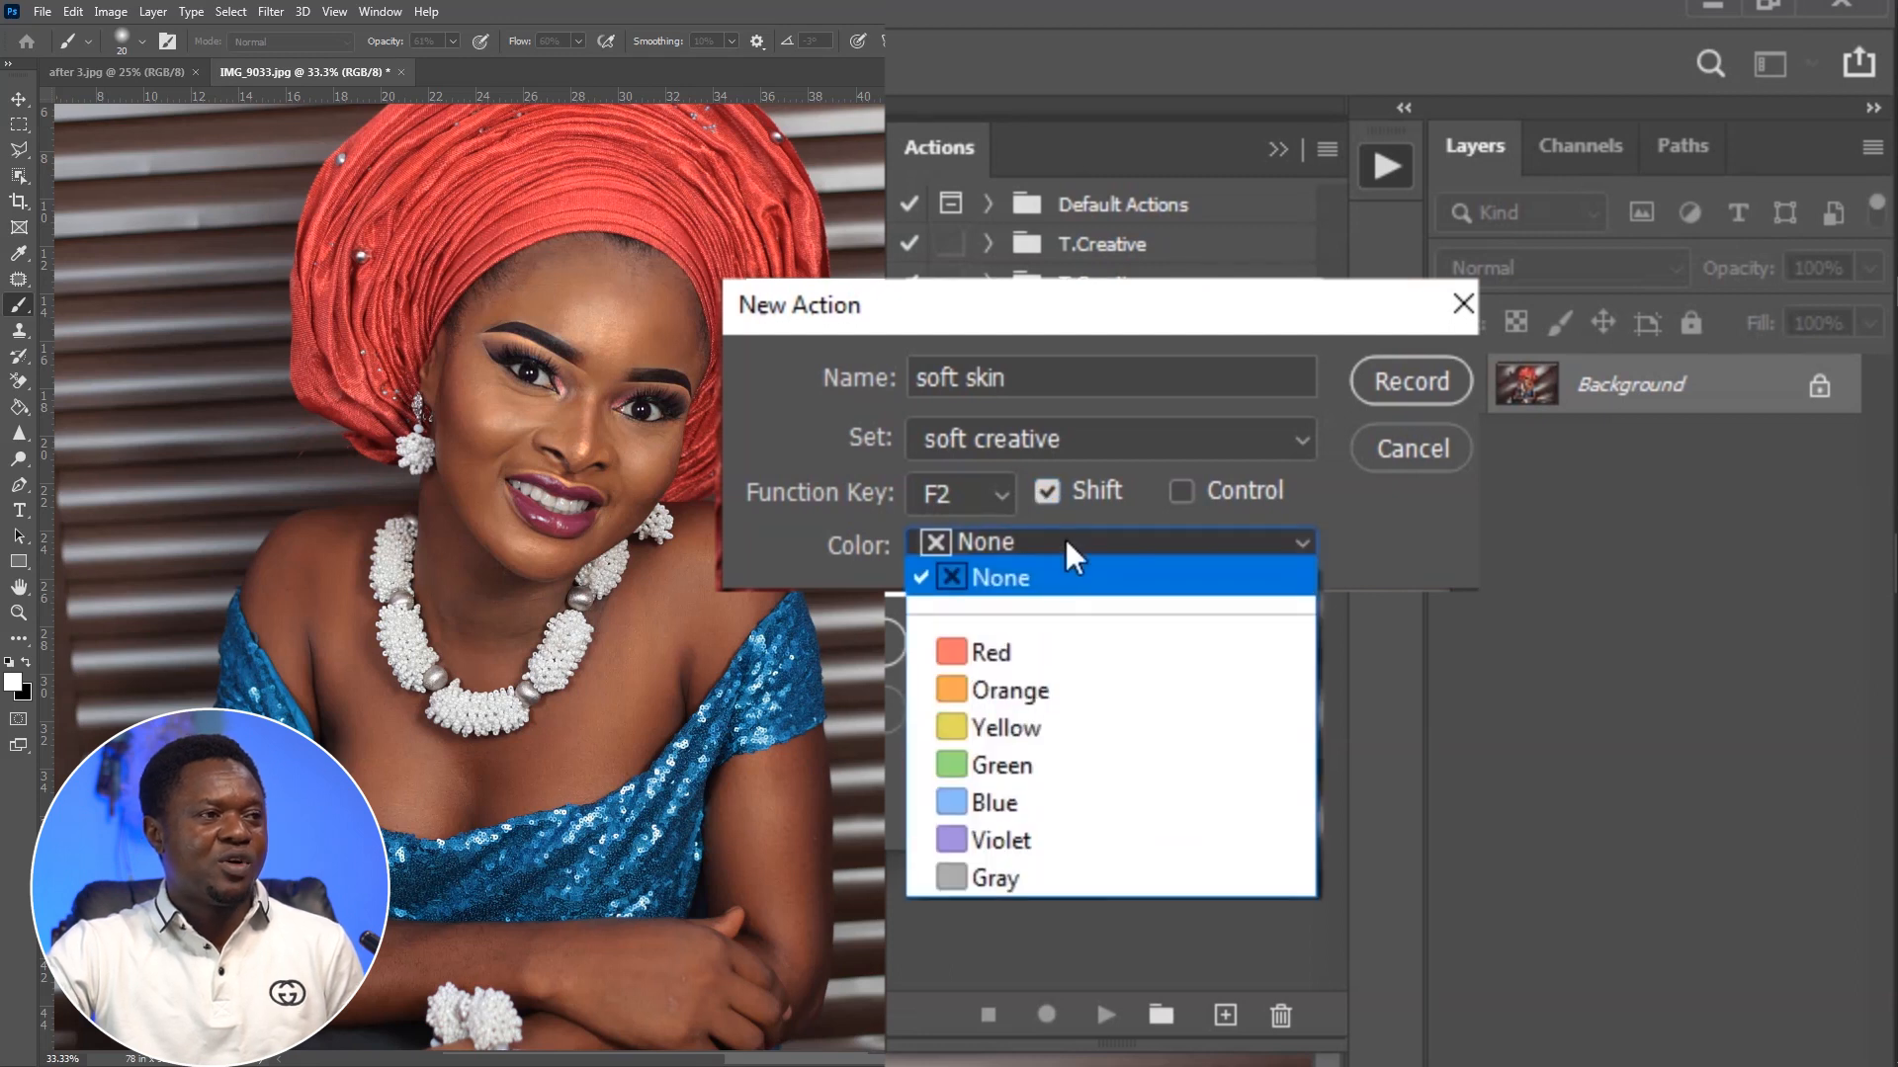
pyautogui.click(1030, 690)
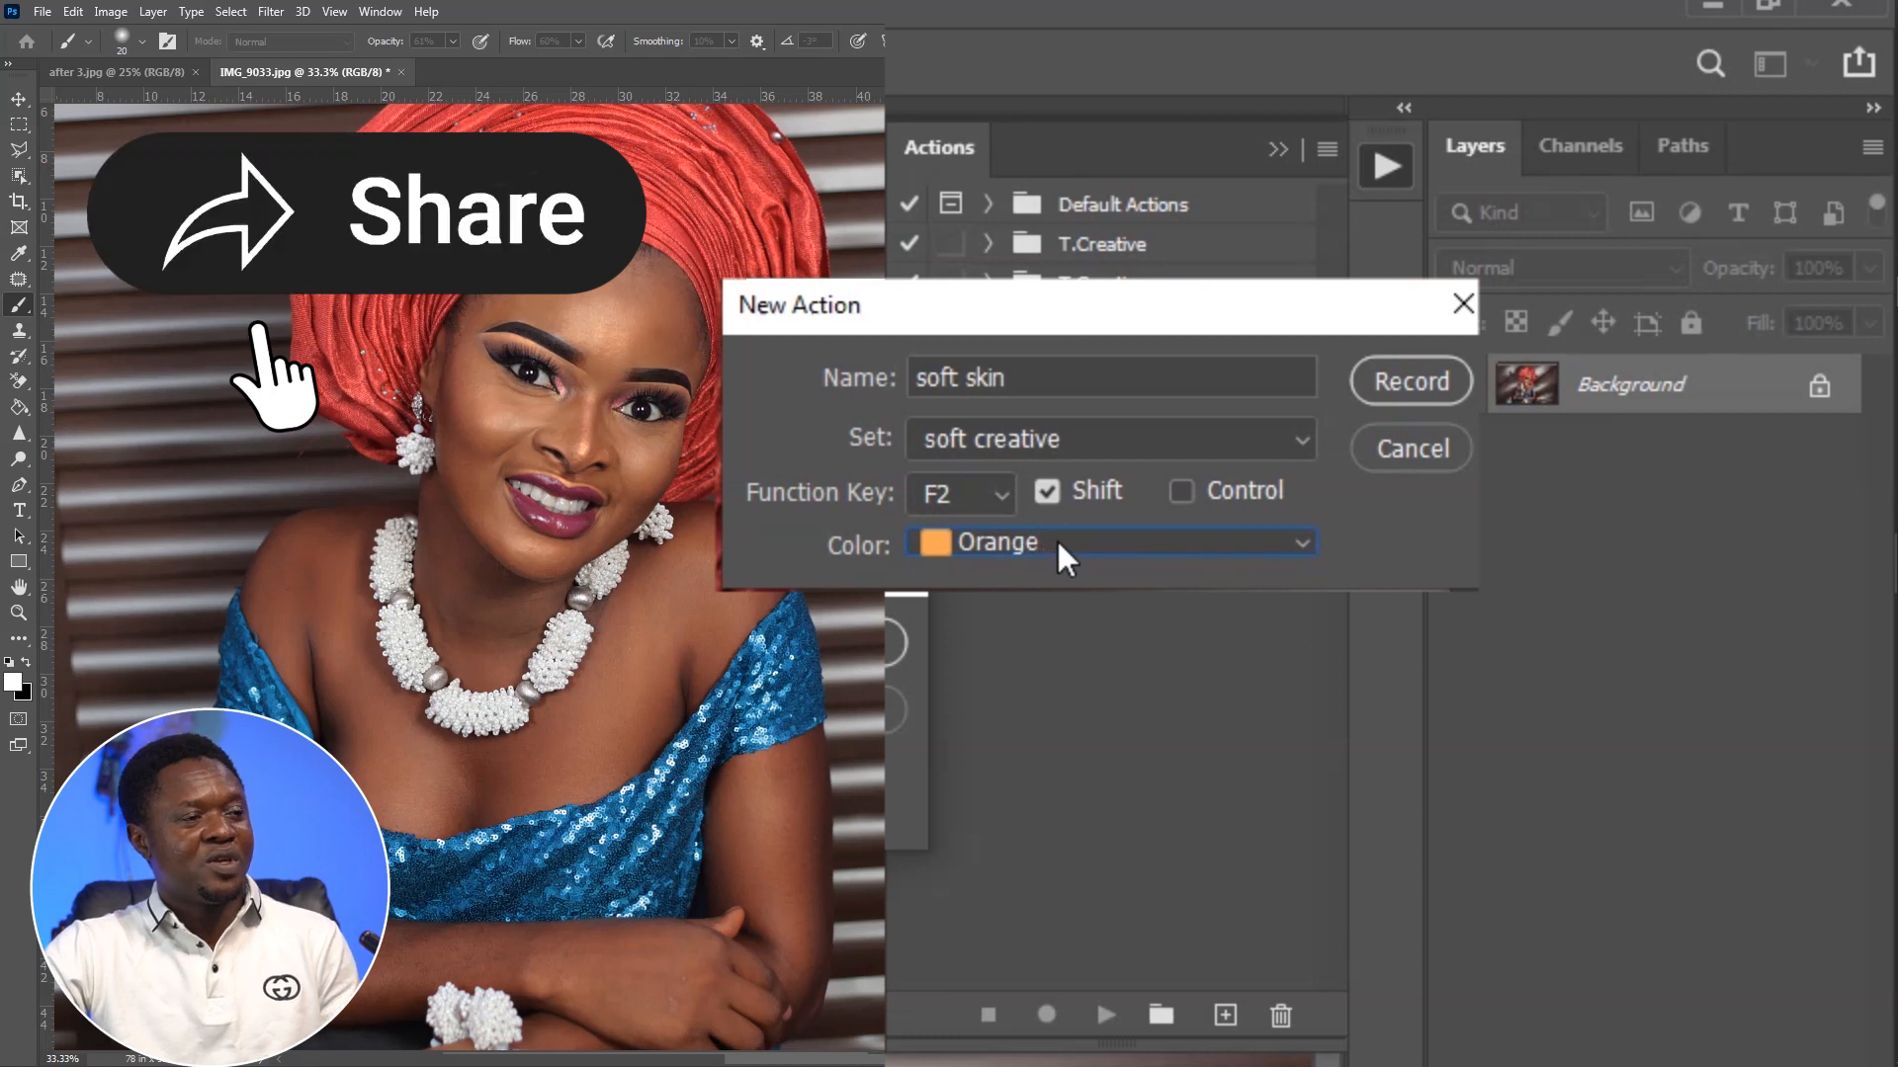
pyautogui.click(1397, 383)
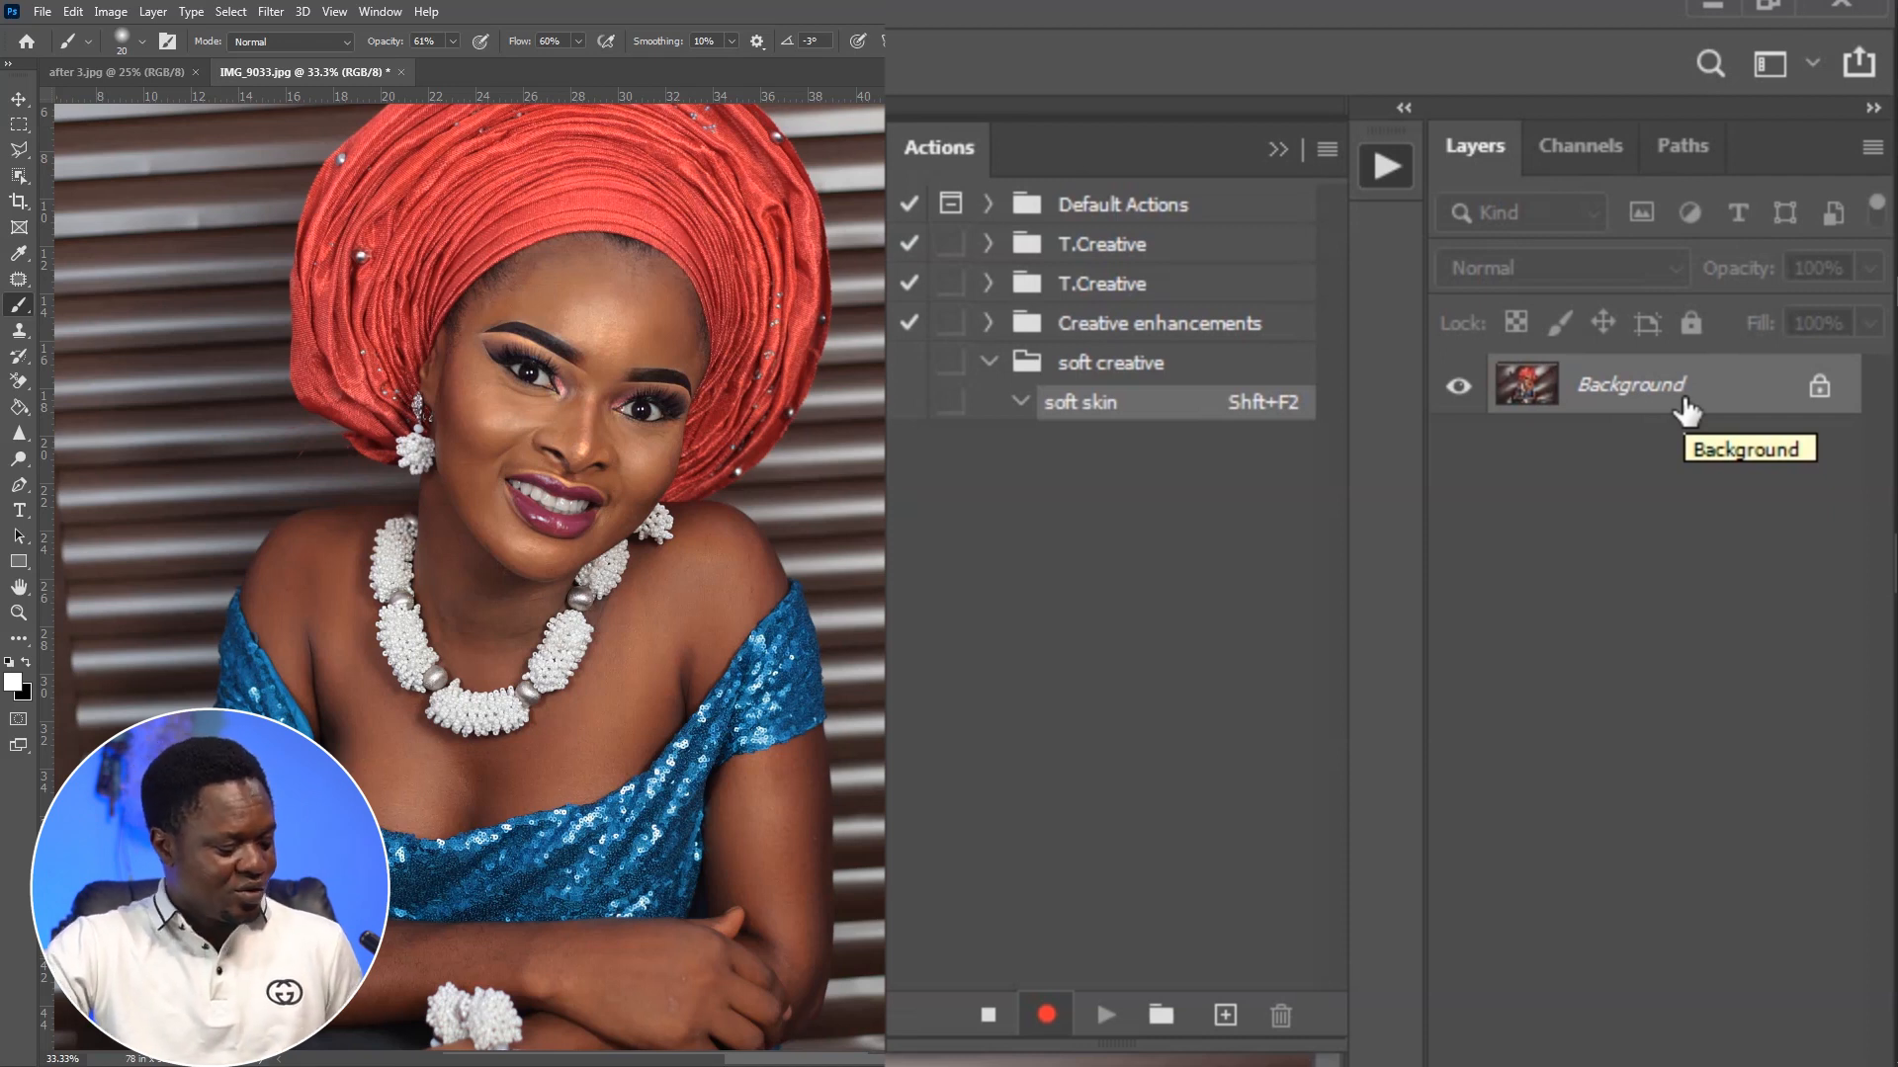
# Duplicate the Background layer twice while the action records.
pyautogui.moveTo(1685, 400); pyautogui.dragTo(1684, 400)
pyautogui.hotkey('ctrl', 'j')
pyautogui.hotkey('ctrl', 'j')
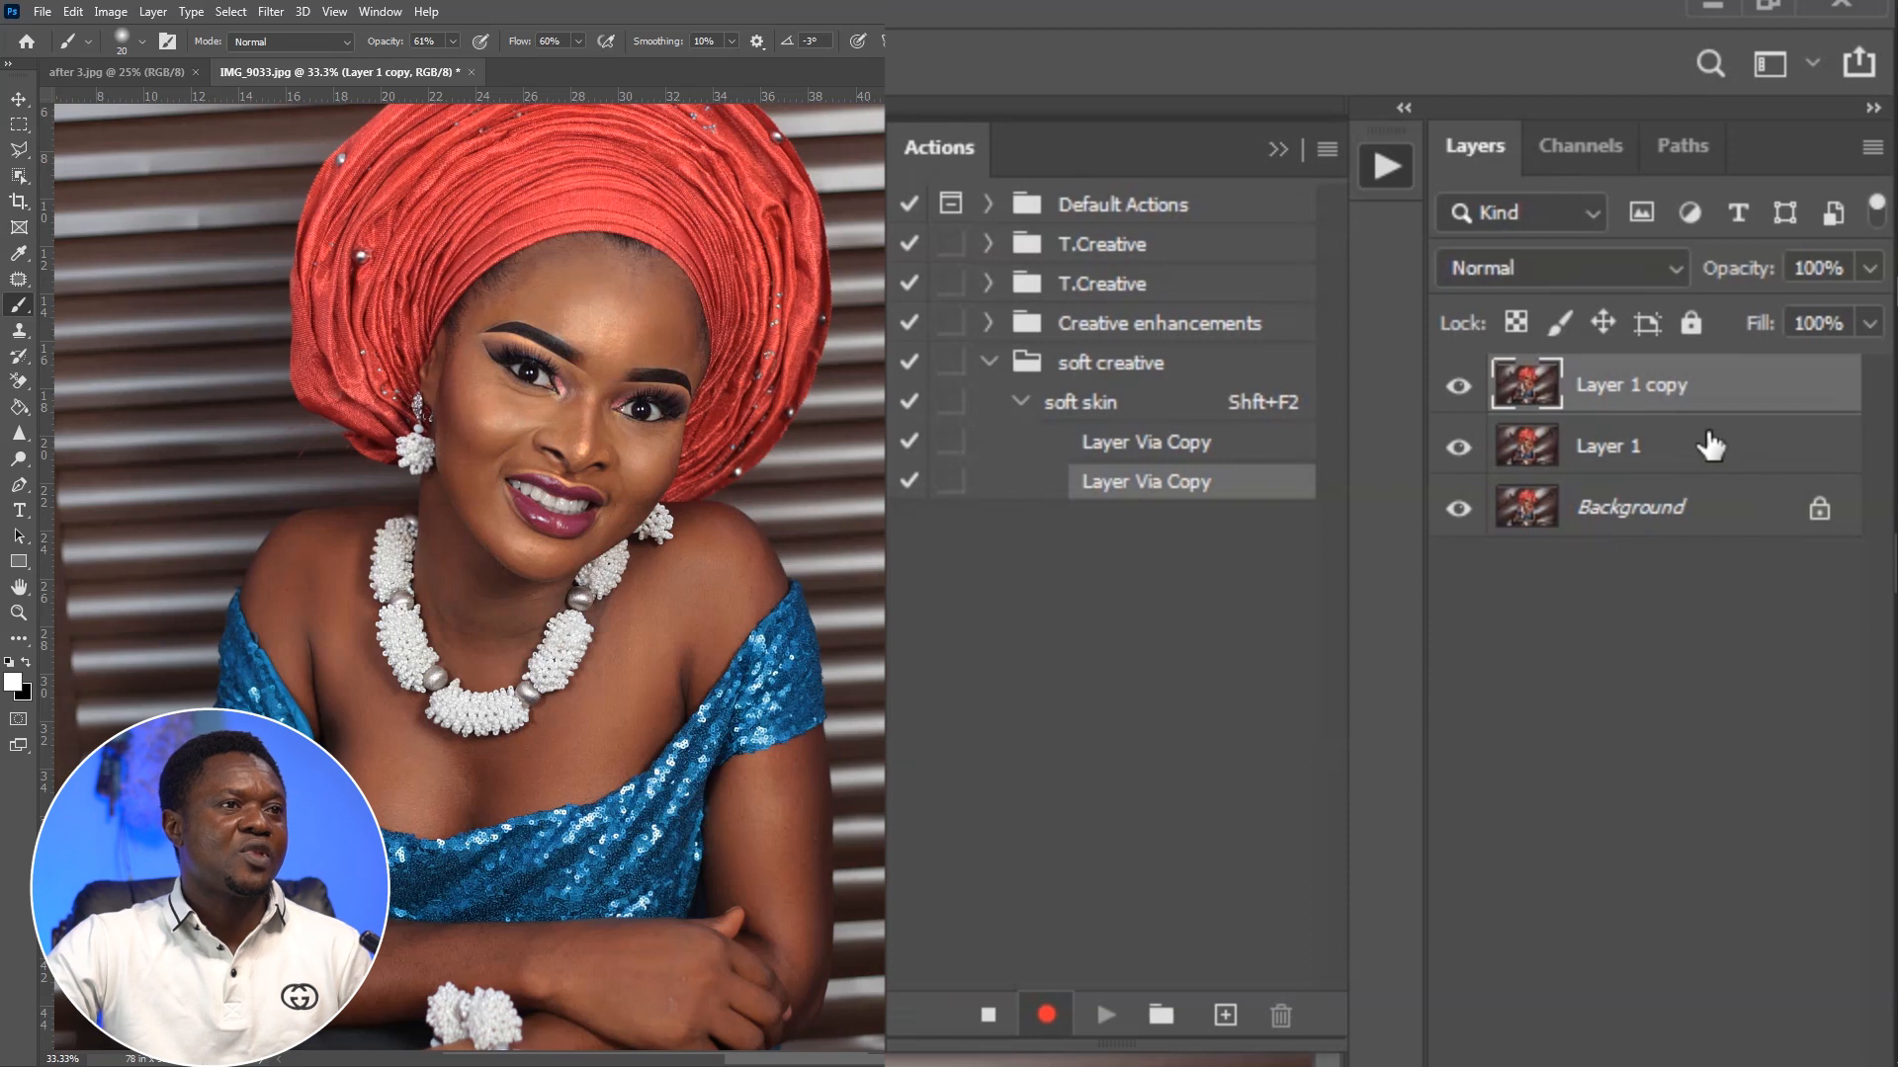
# Rename the upper layer copy "sharp" and the lower copy "blur".
pyautogui.doubleClick(1629, 385)
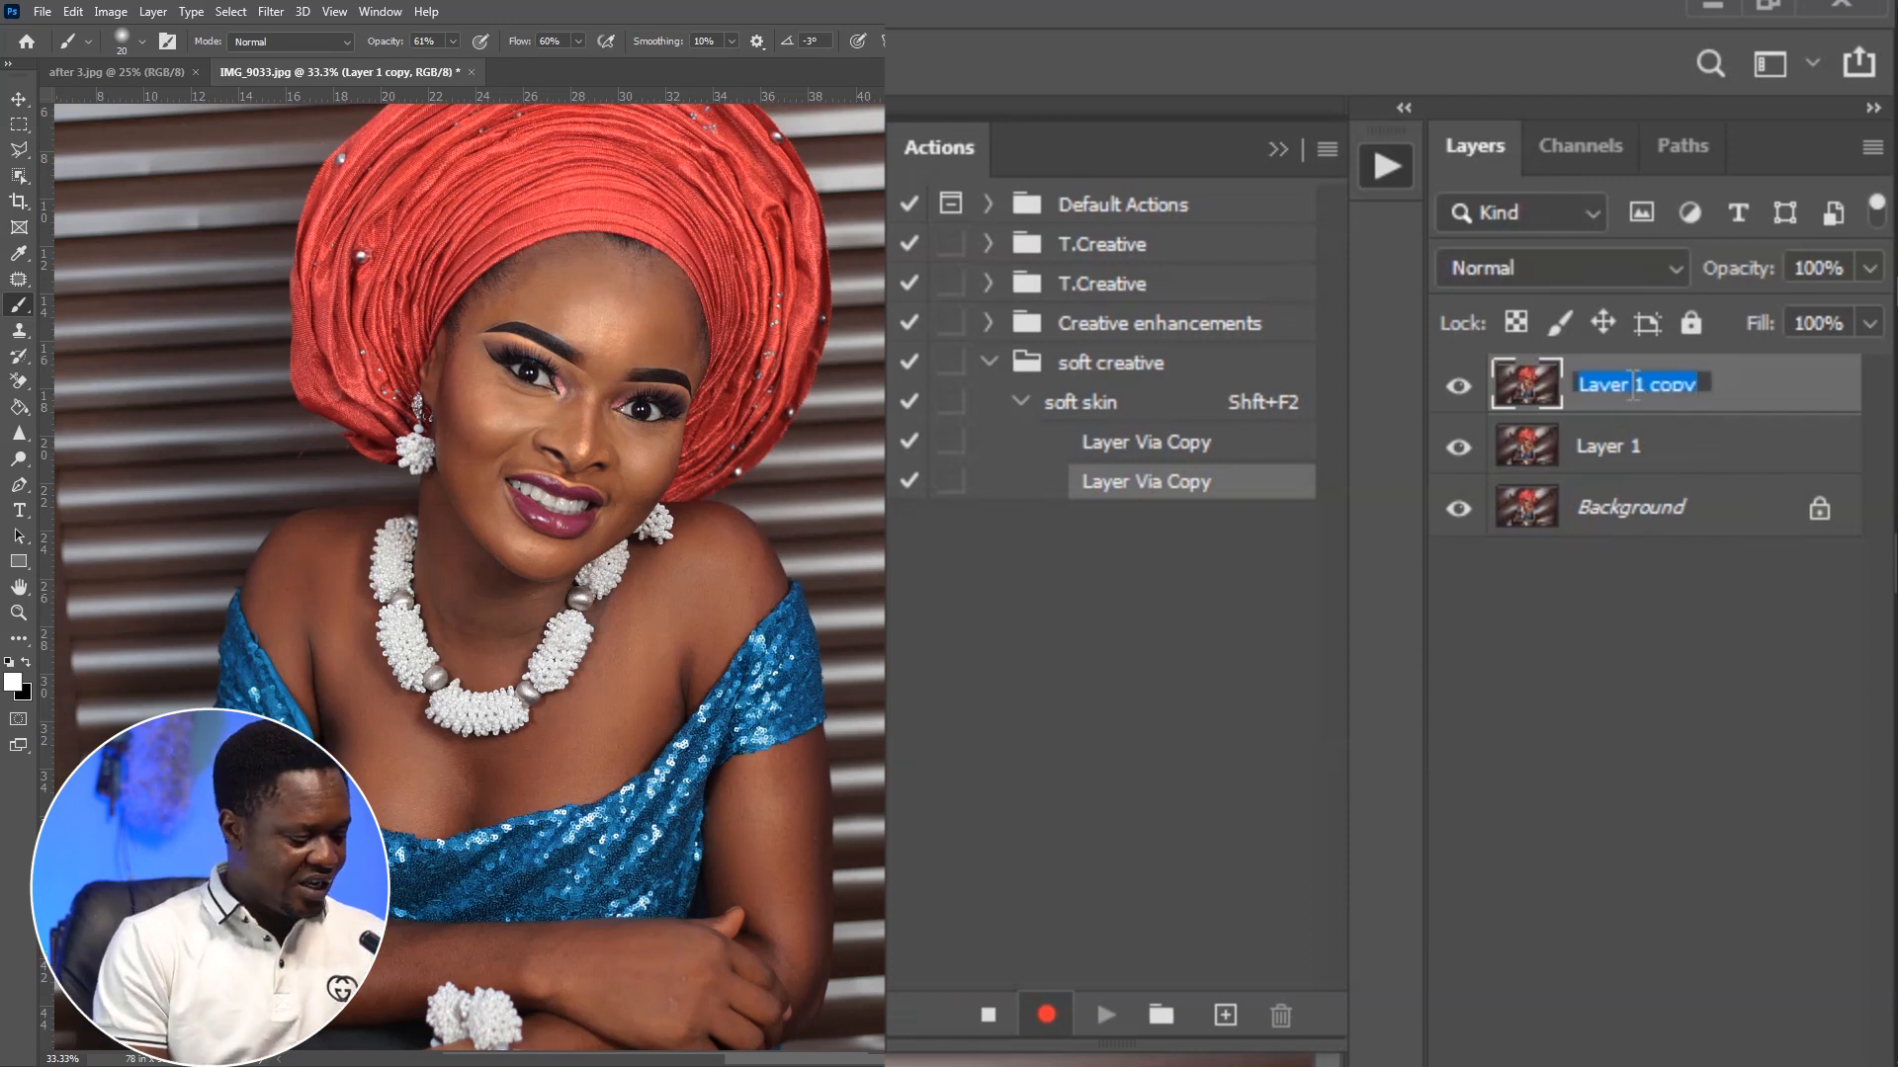
pyautogui.write('sharp')
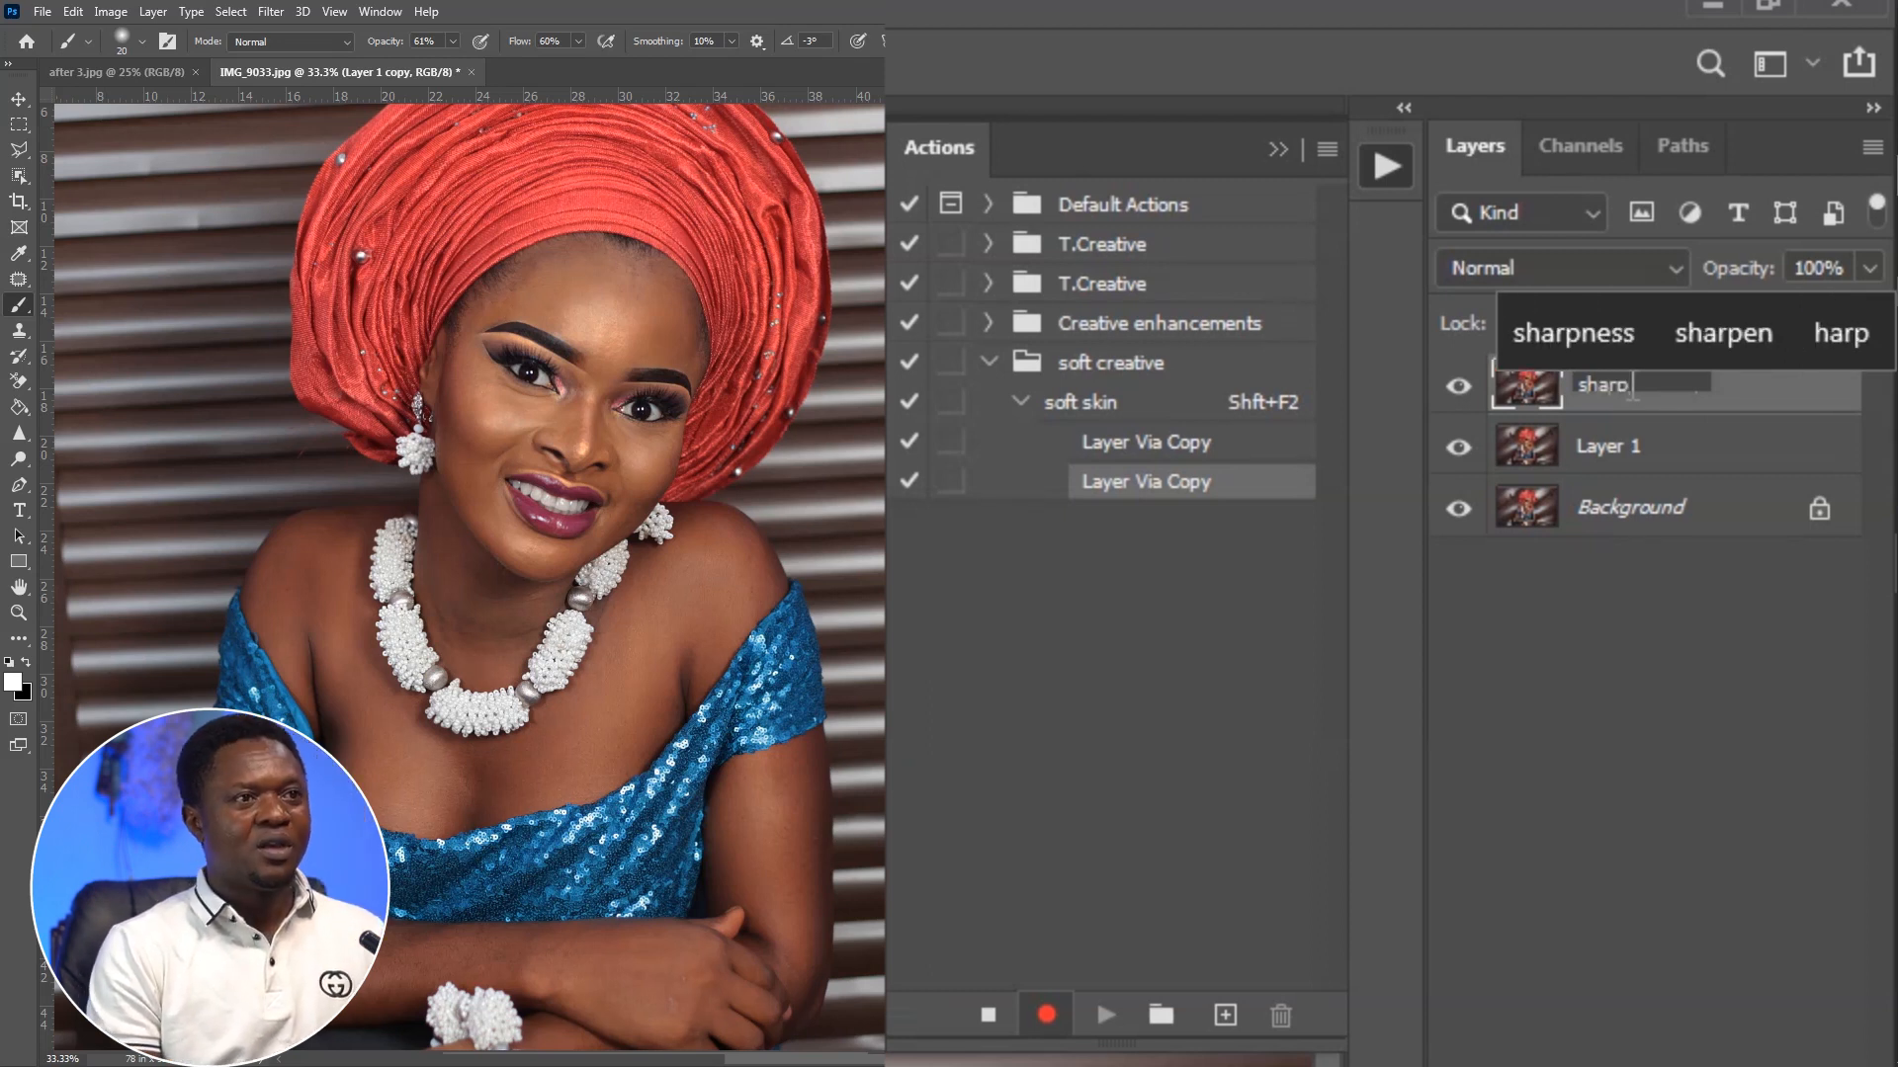
pyautogui.press('Return')
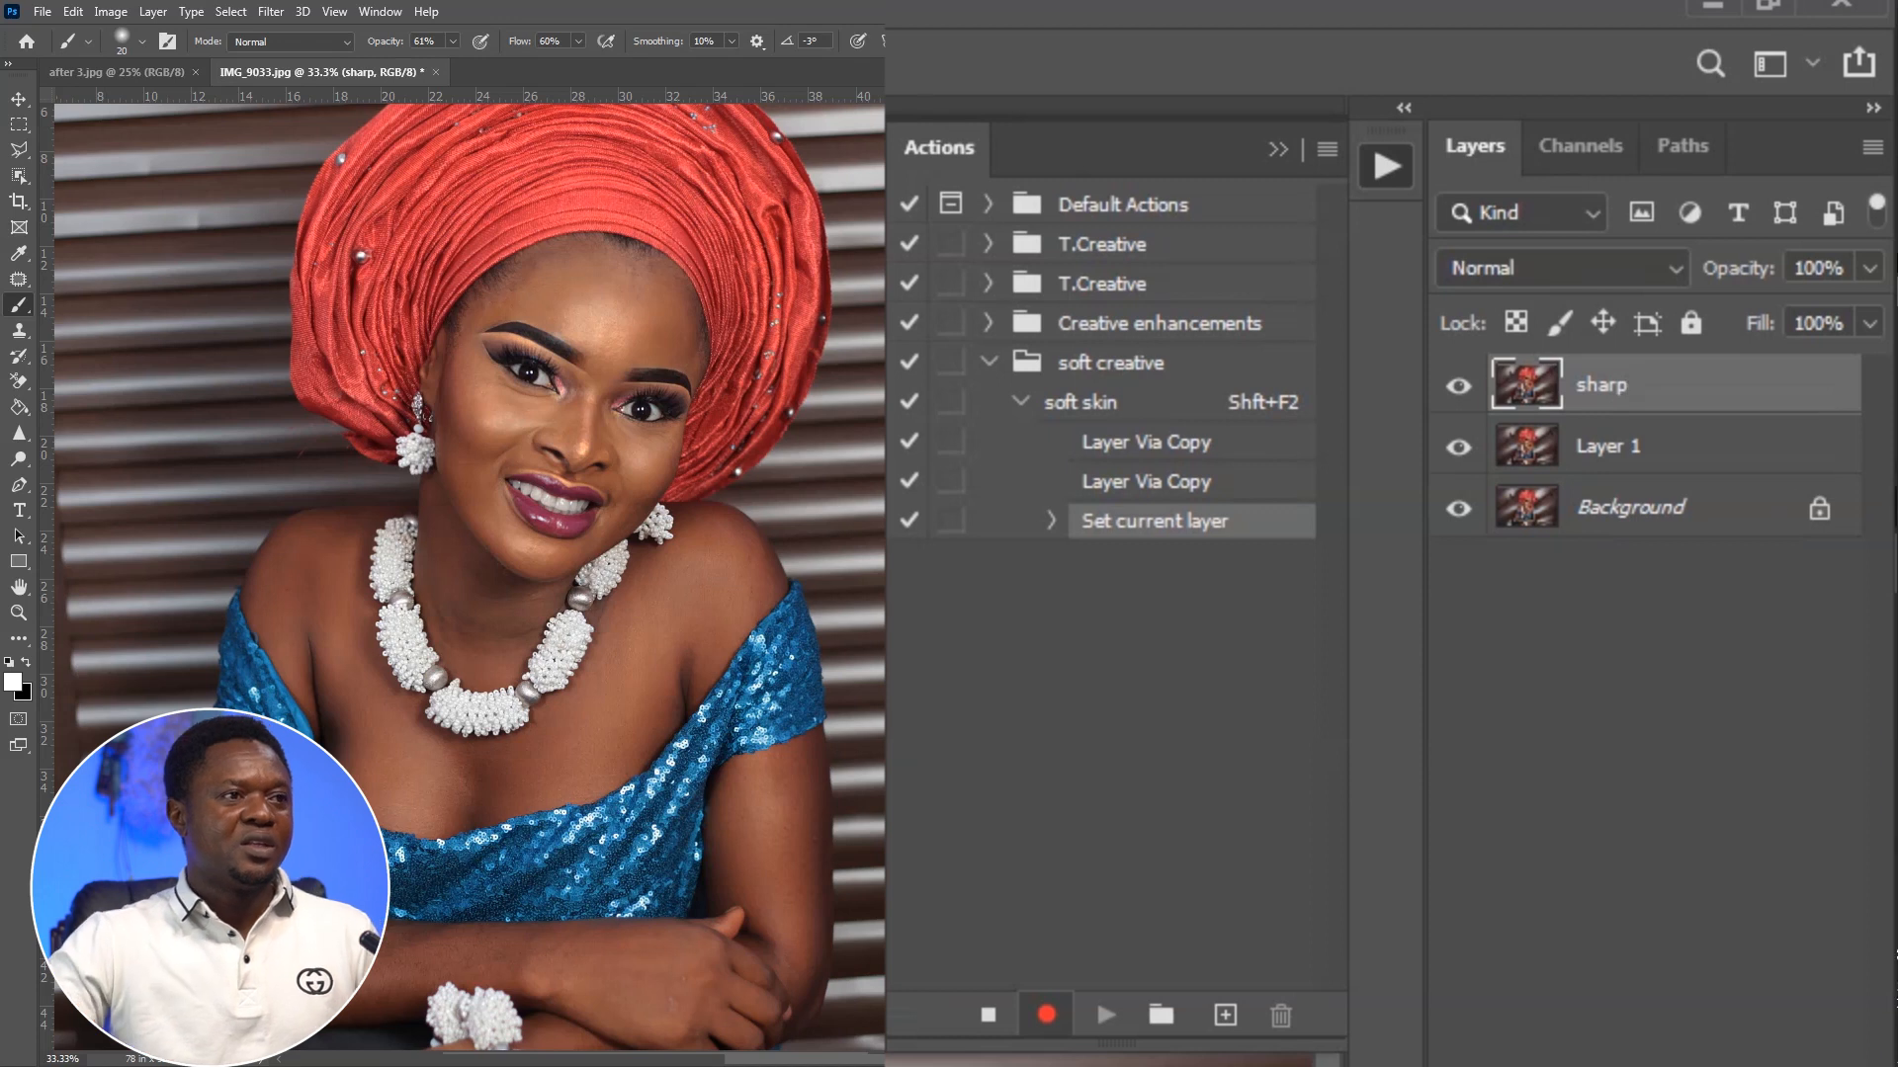
pyautogui.doubleClick(1622, 446)
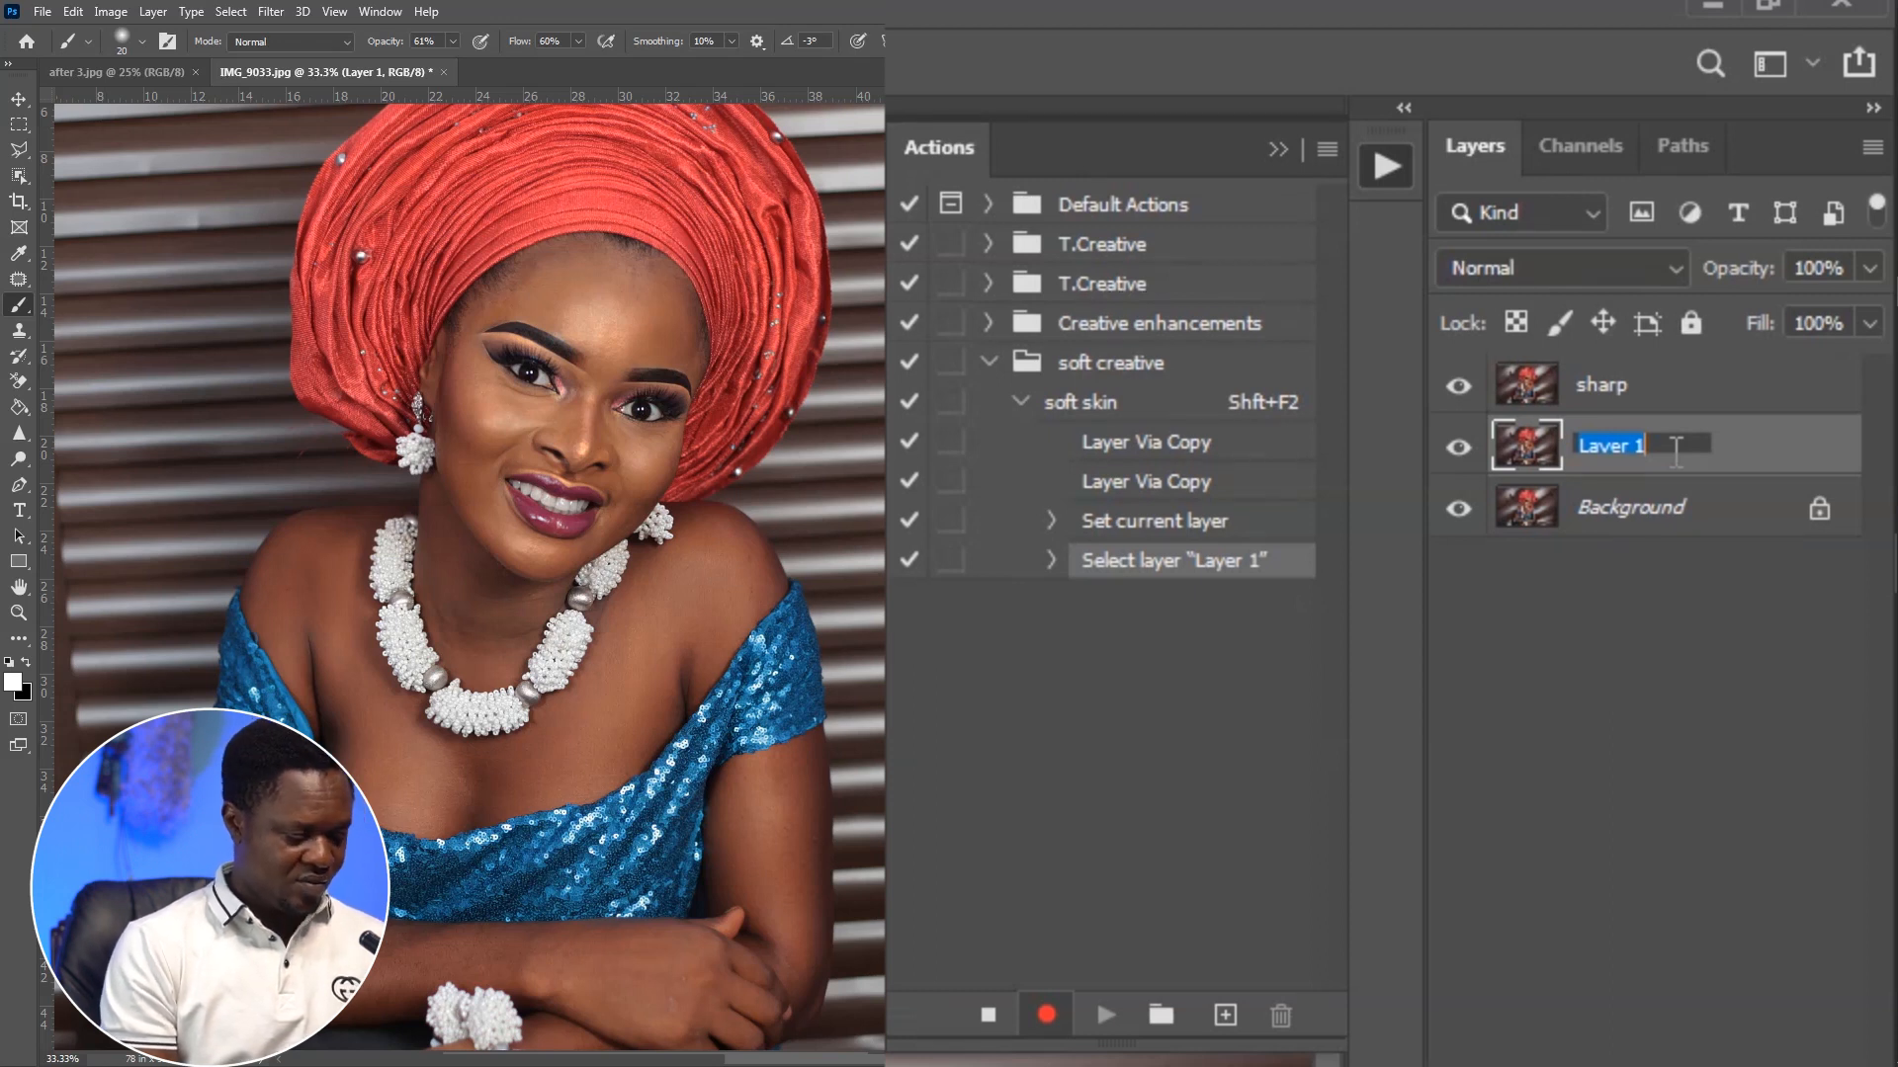
pyautogui.write('bl')
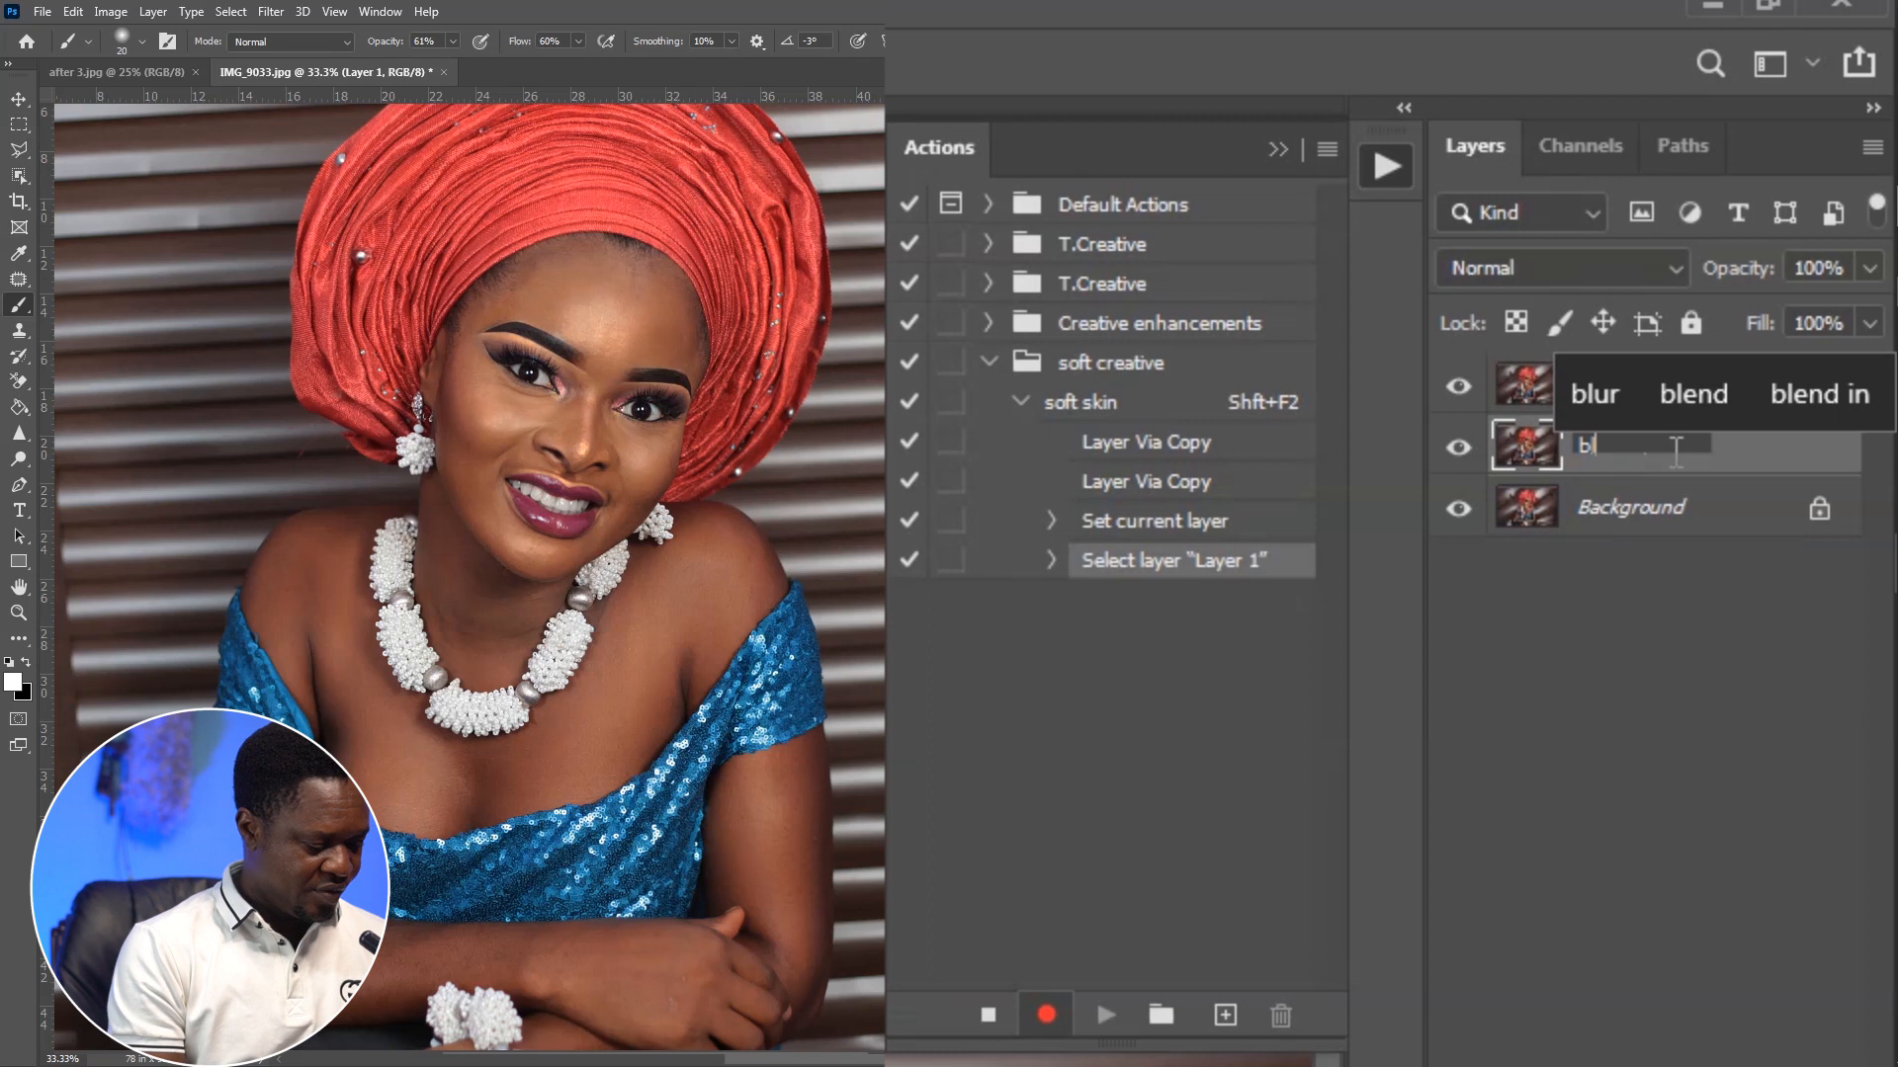
pyautogui.write('ur')
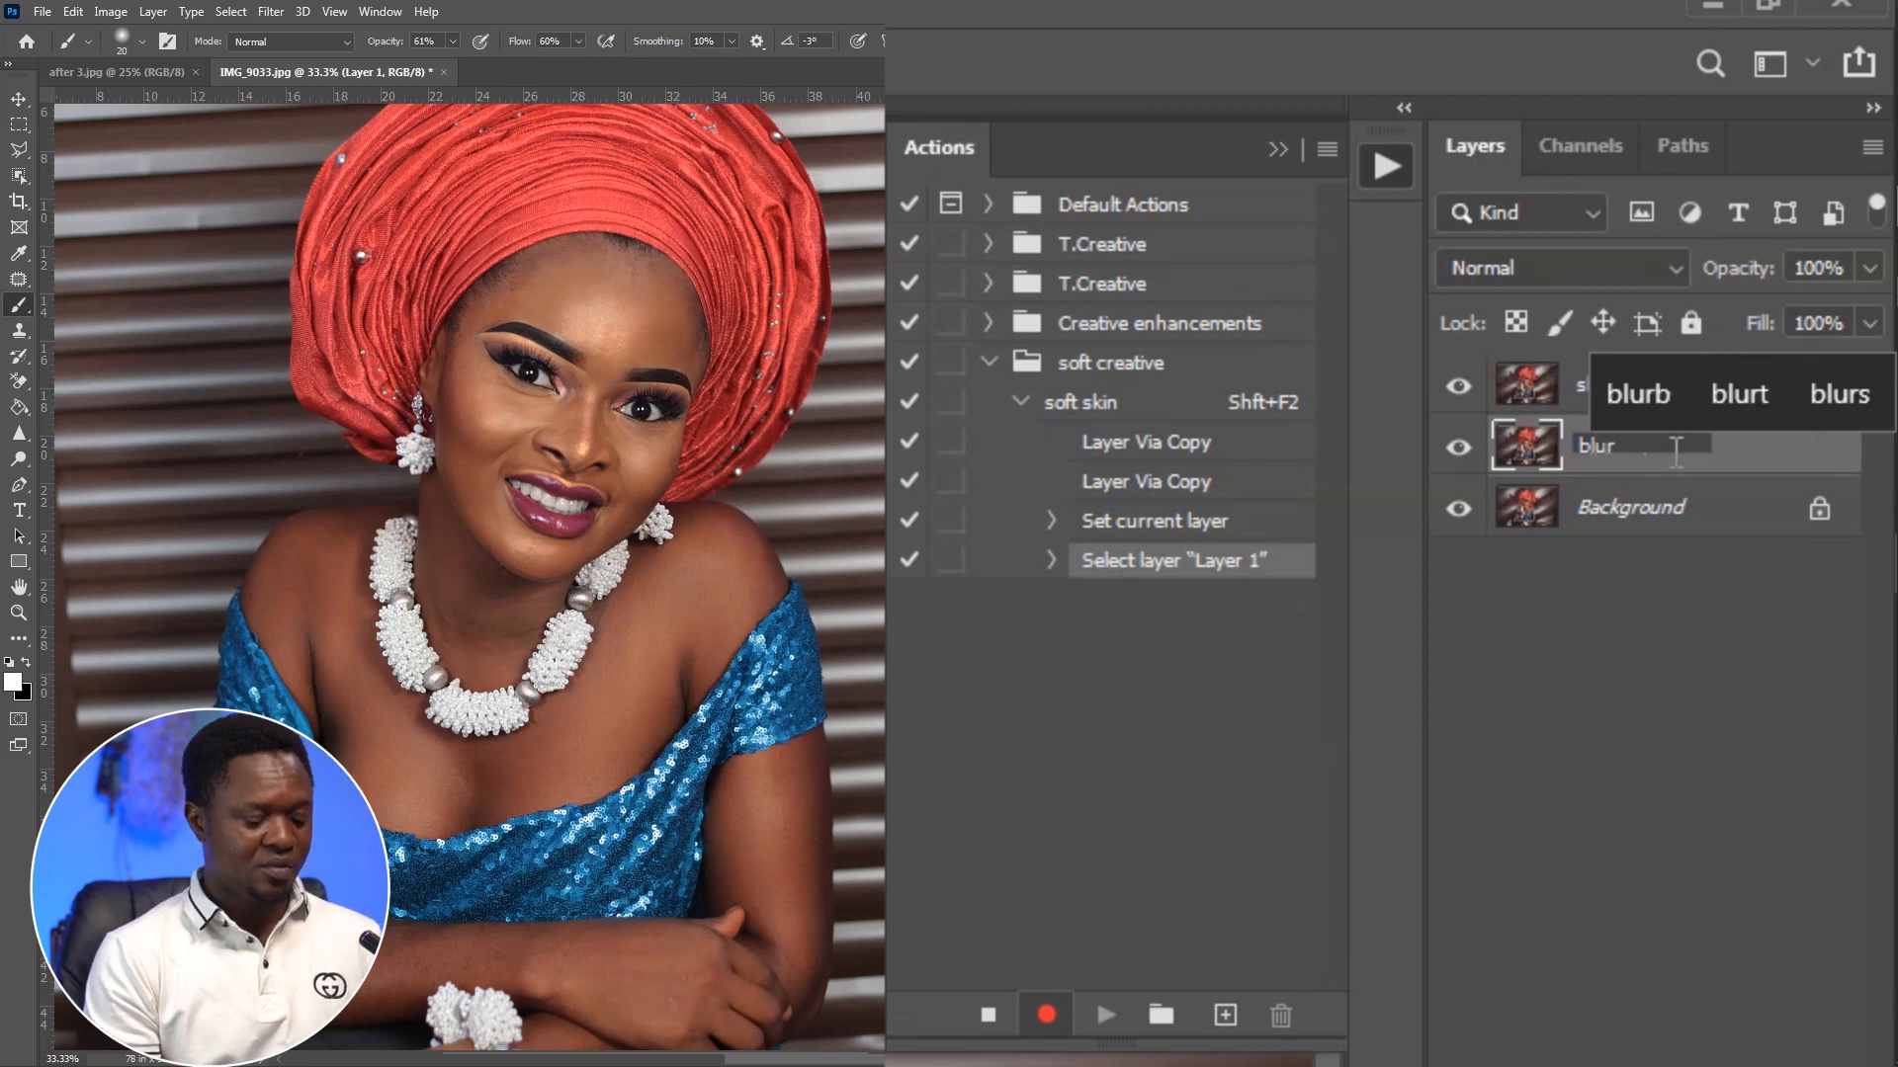
pyautogui.press('Return')
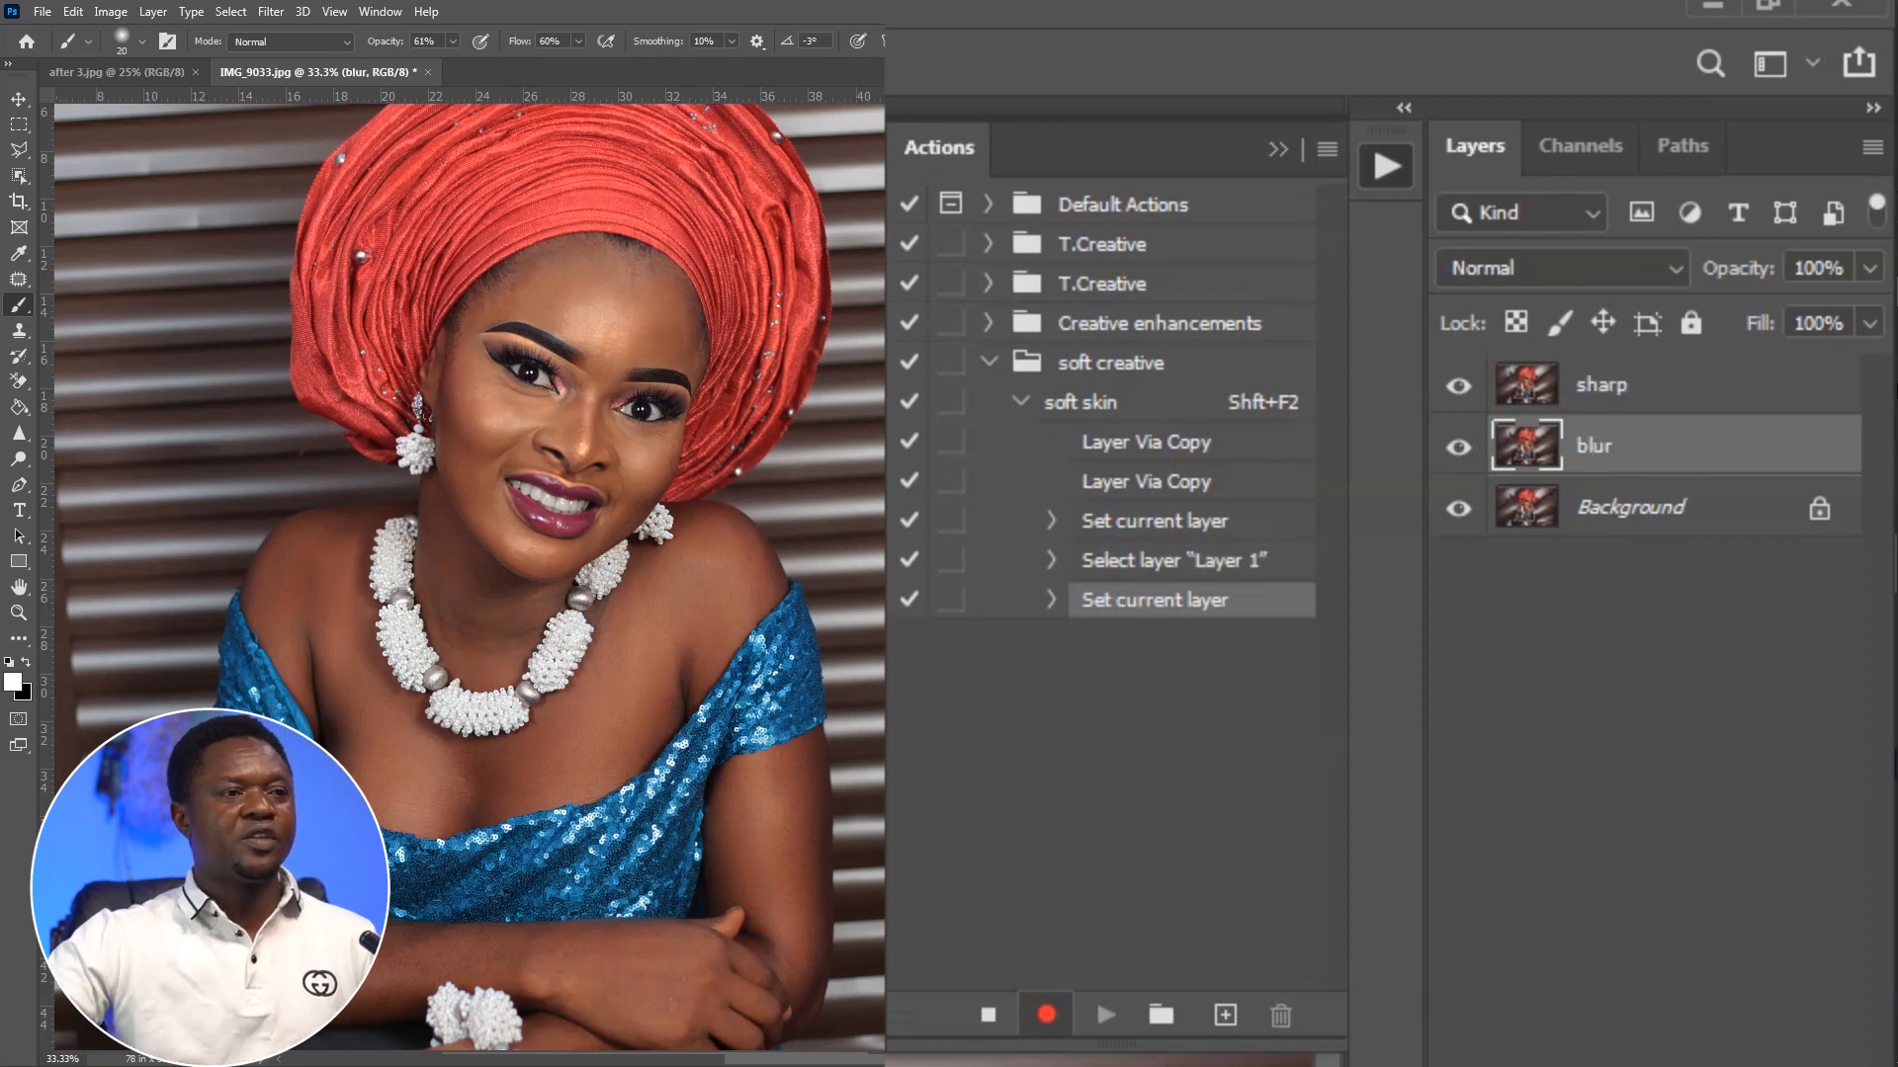
# Hide the sharp layer and apply a Gaussian Blur with a 6-pixel radius to the blur layer.
pyautogui.click(1458, 385)
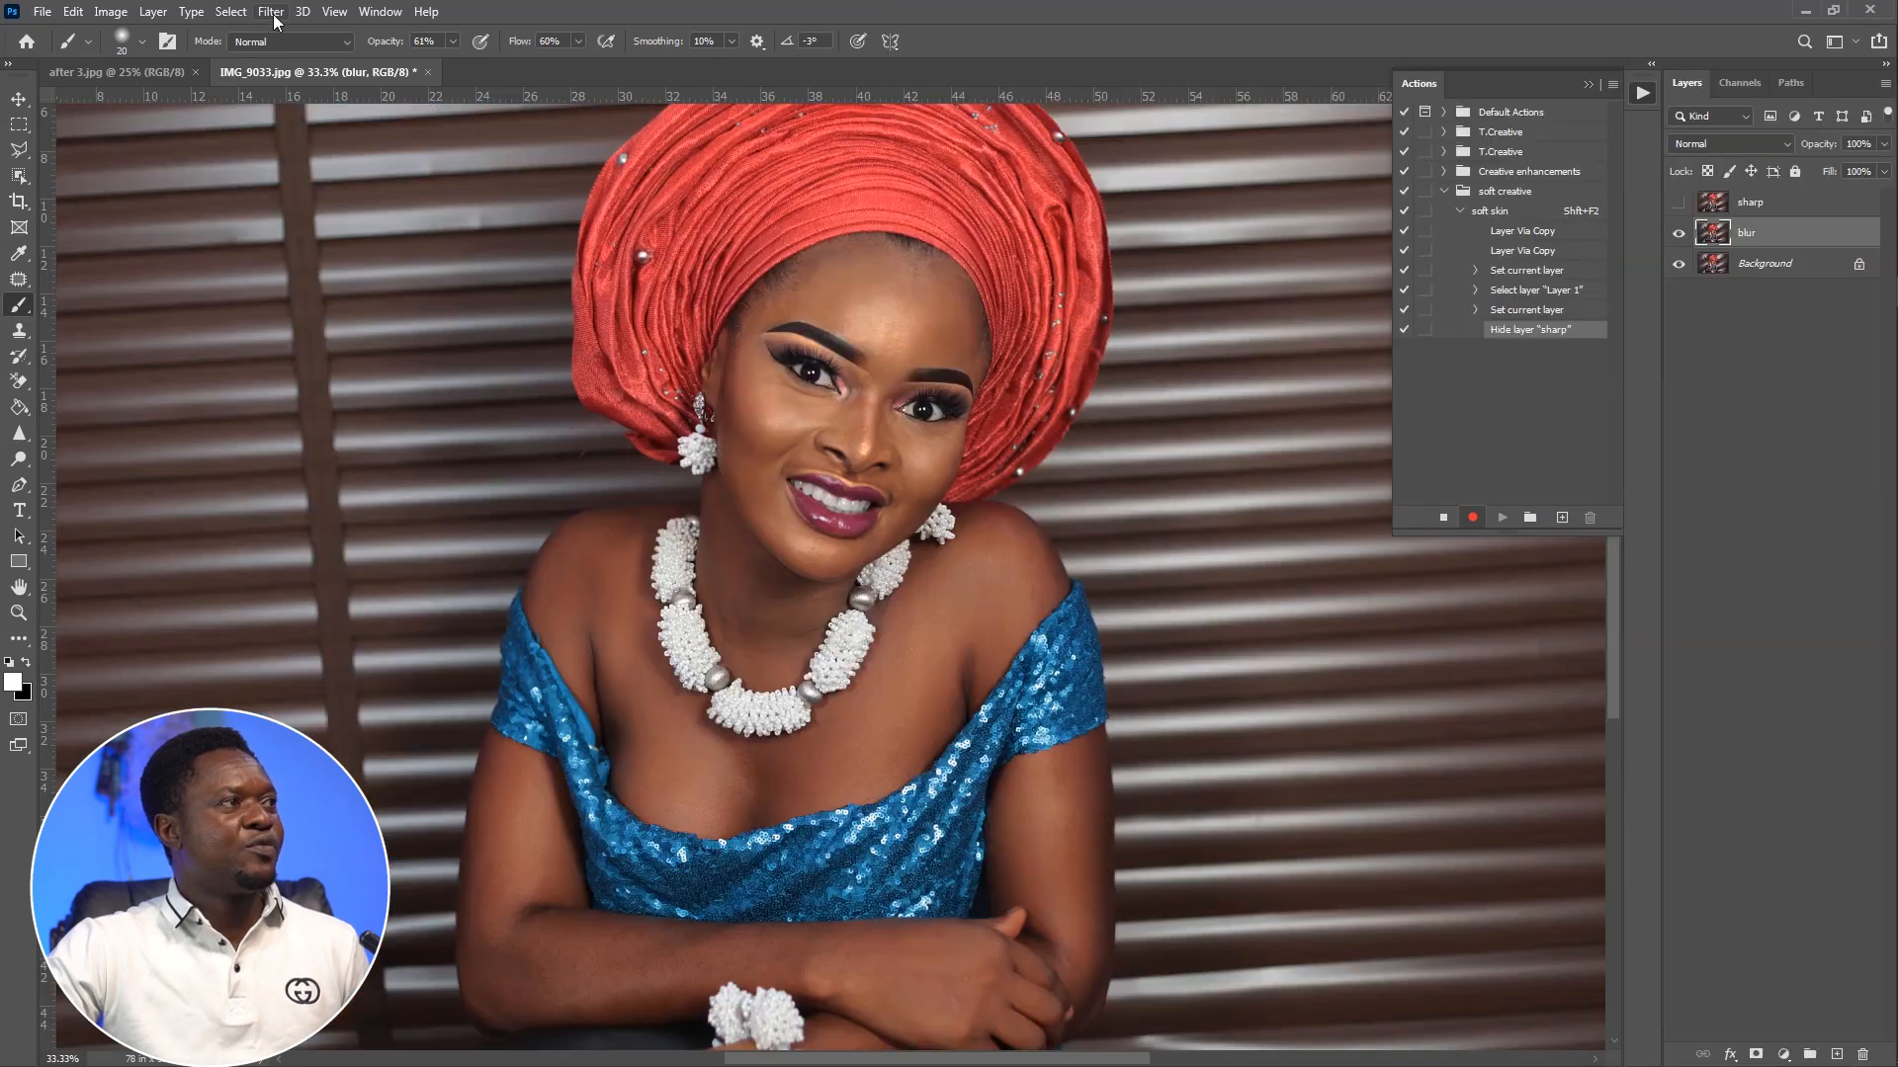
pyautogui.click(273, 14)
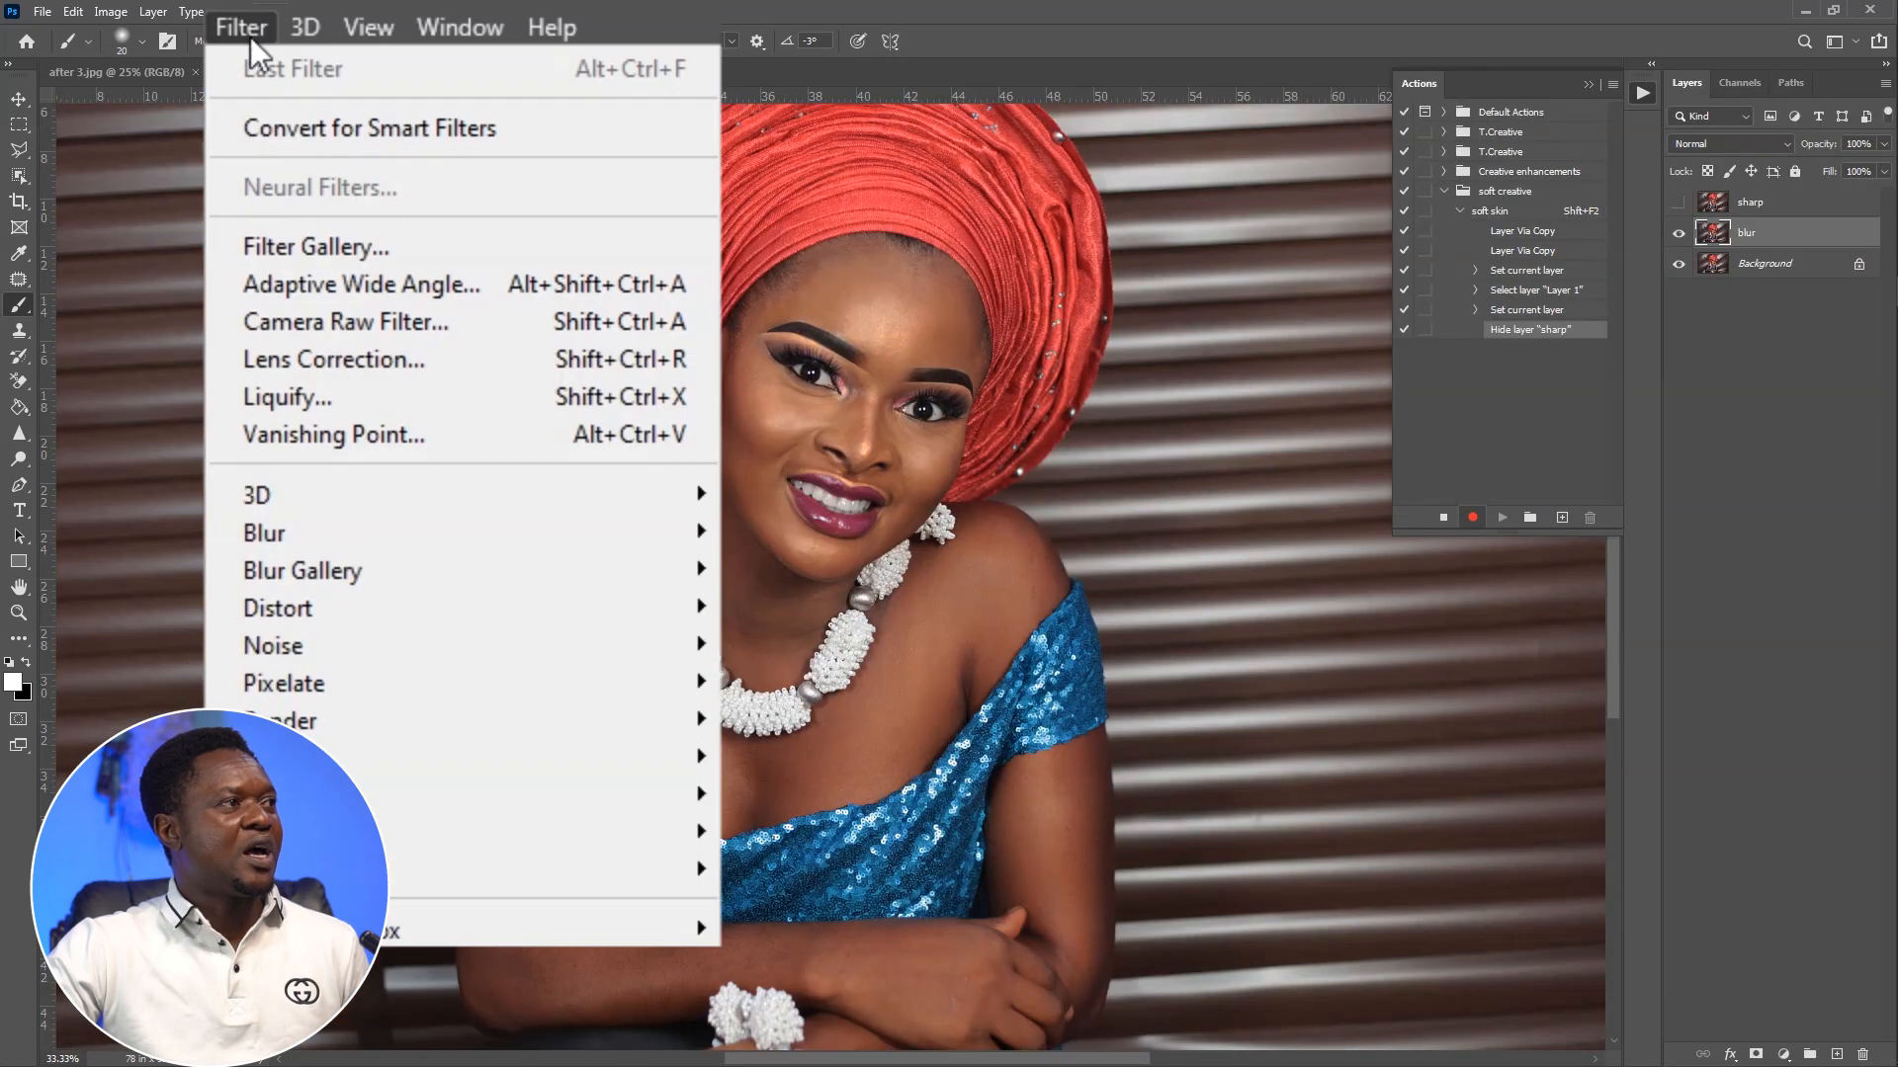
pyautogui.moveTo(292, 535)
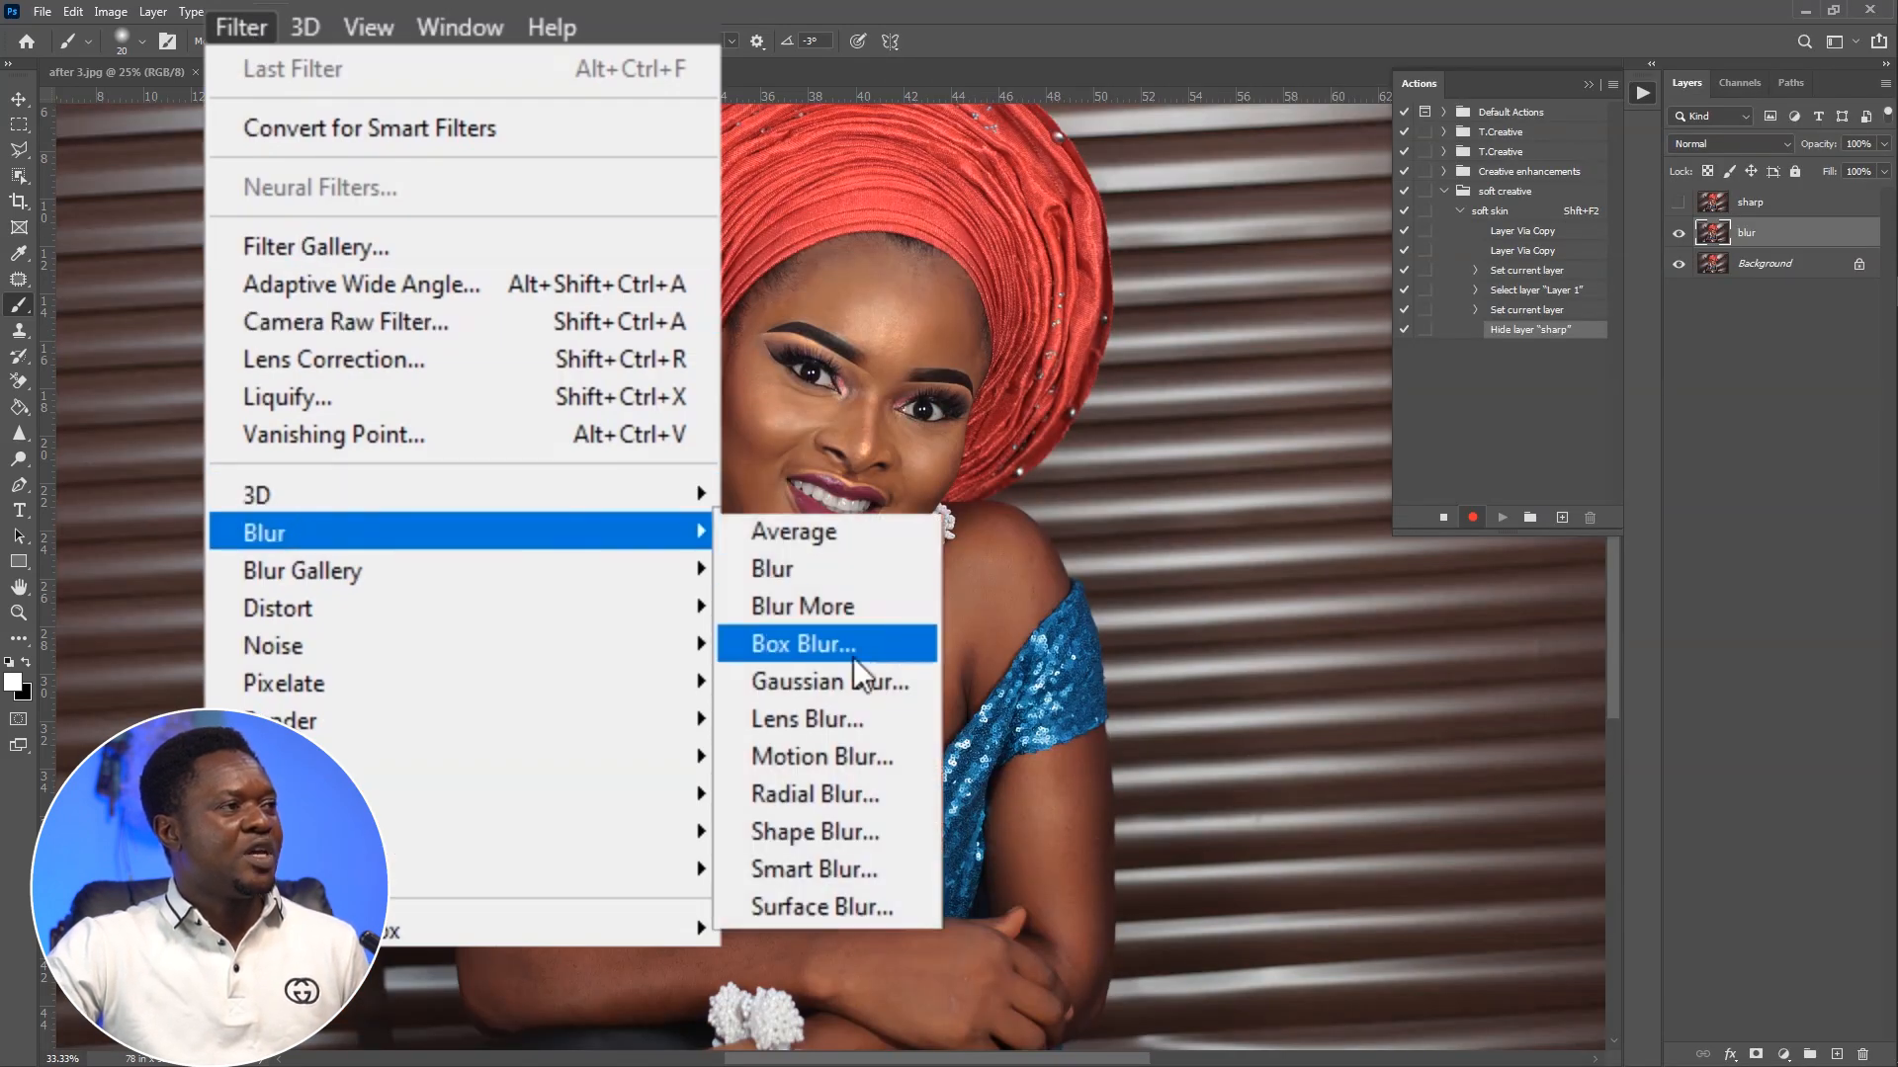
pyautogui.click(834, 678)
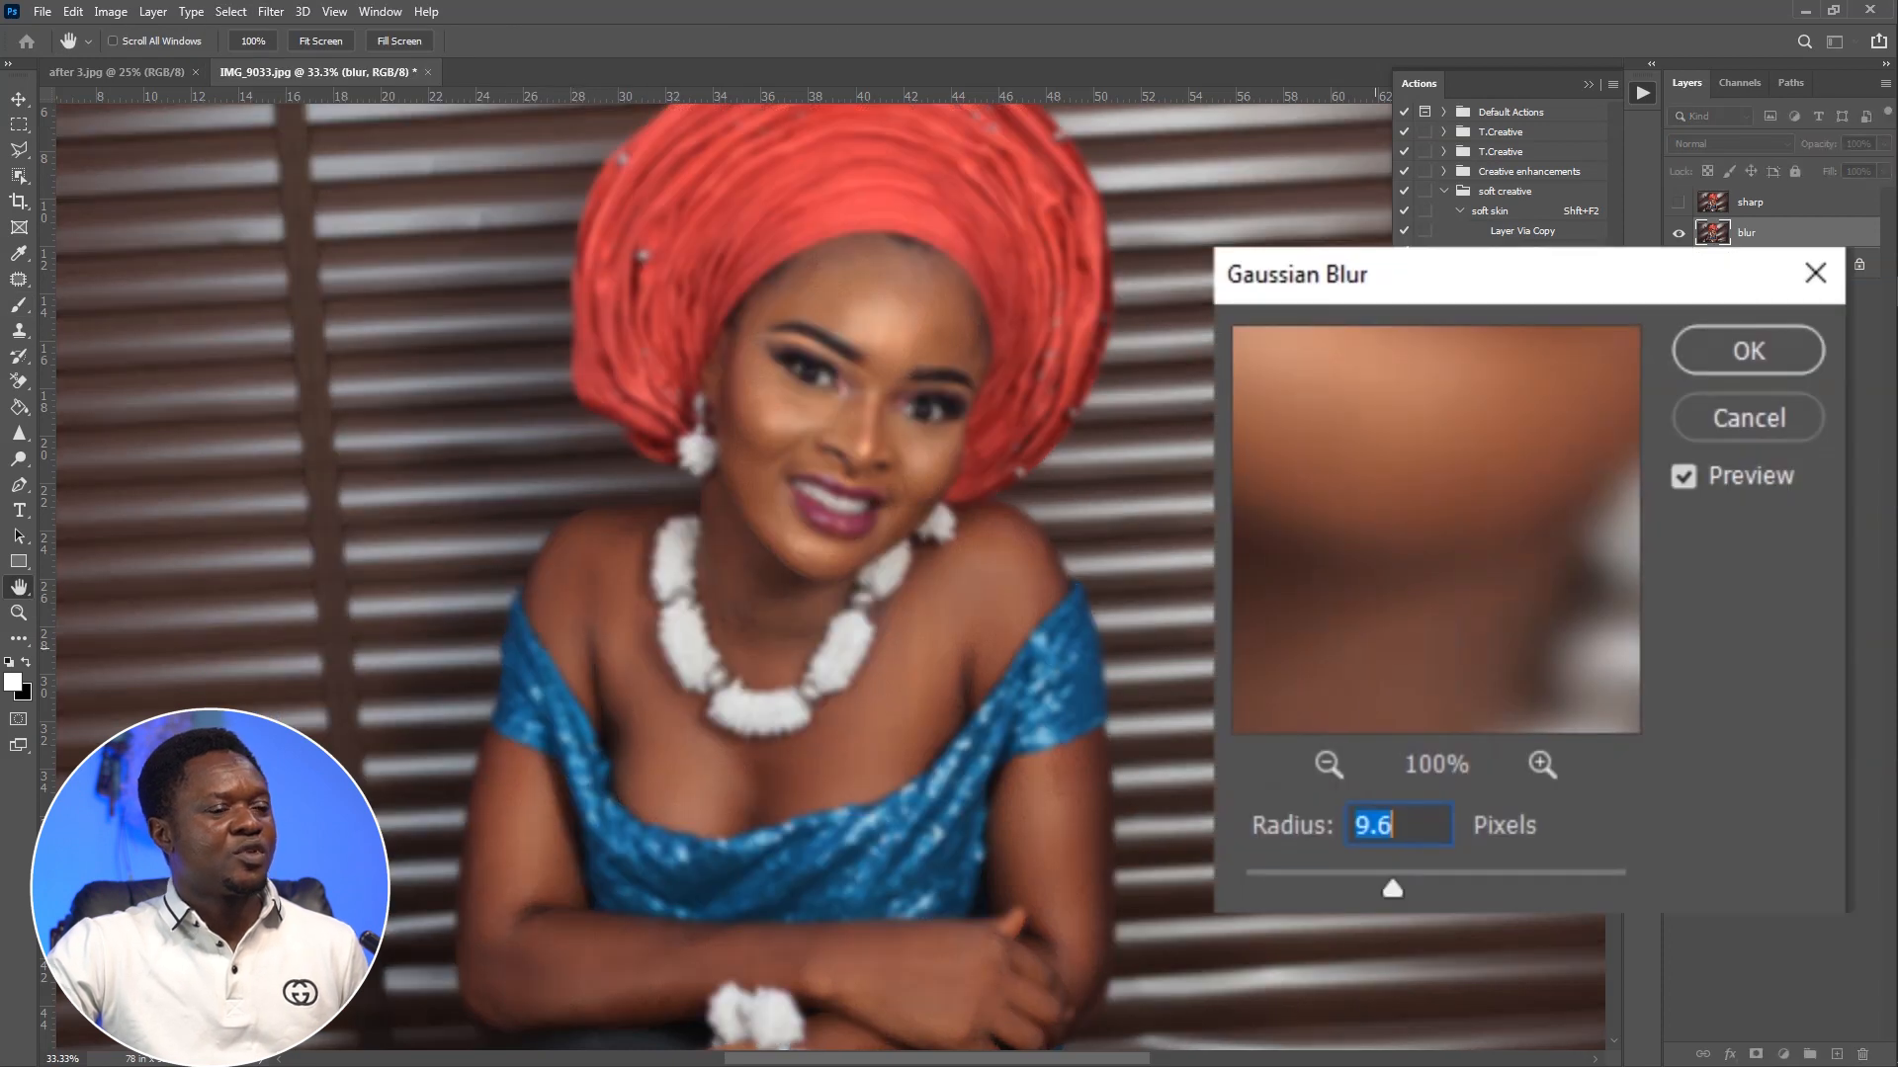
pyautogui.moveTo(1482, 517); pyautogui.dragTo(1436, 543)
pyautogui.moveTo(1392, 888)
pyautogui.mouseDown()
pyautogui.moveTo(1244, 893)
pyautogui.moveTo(1310, 888)
pyautogui.mouseUp()
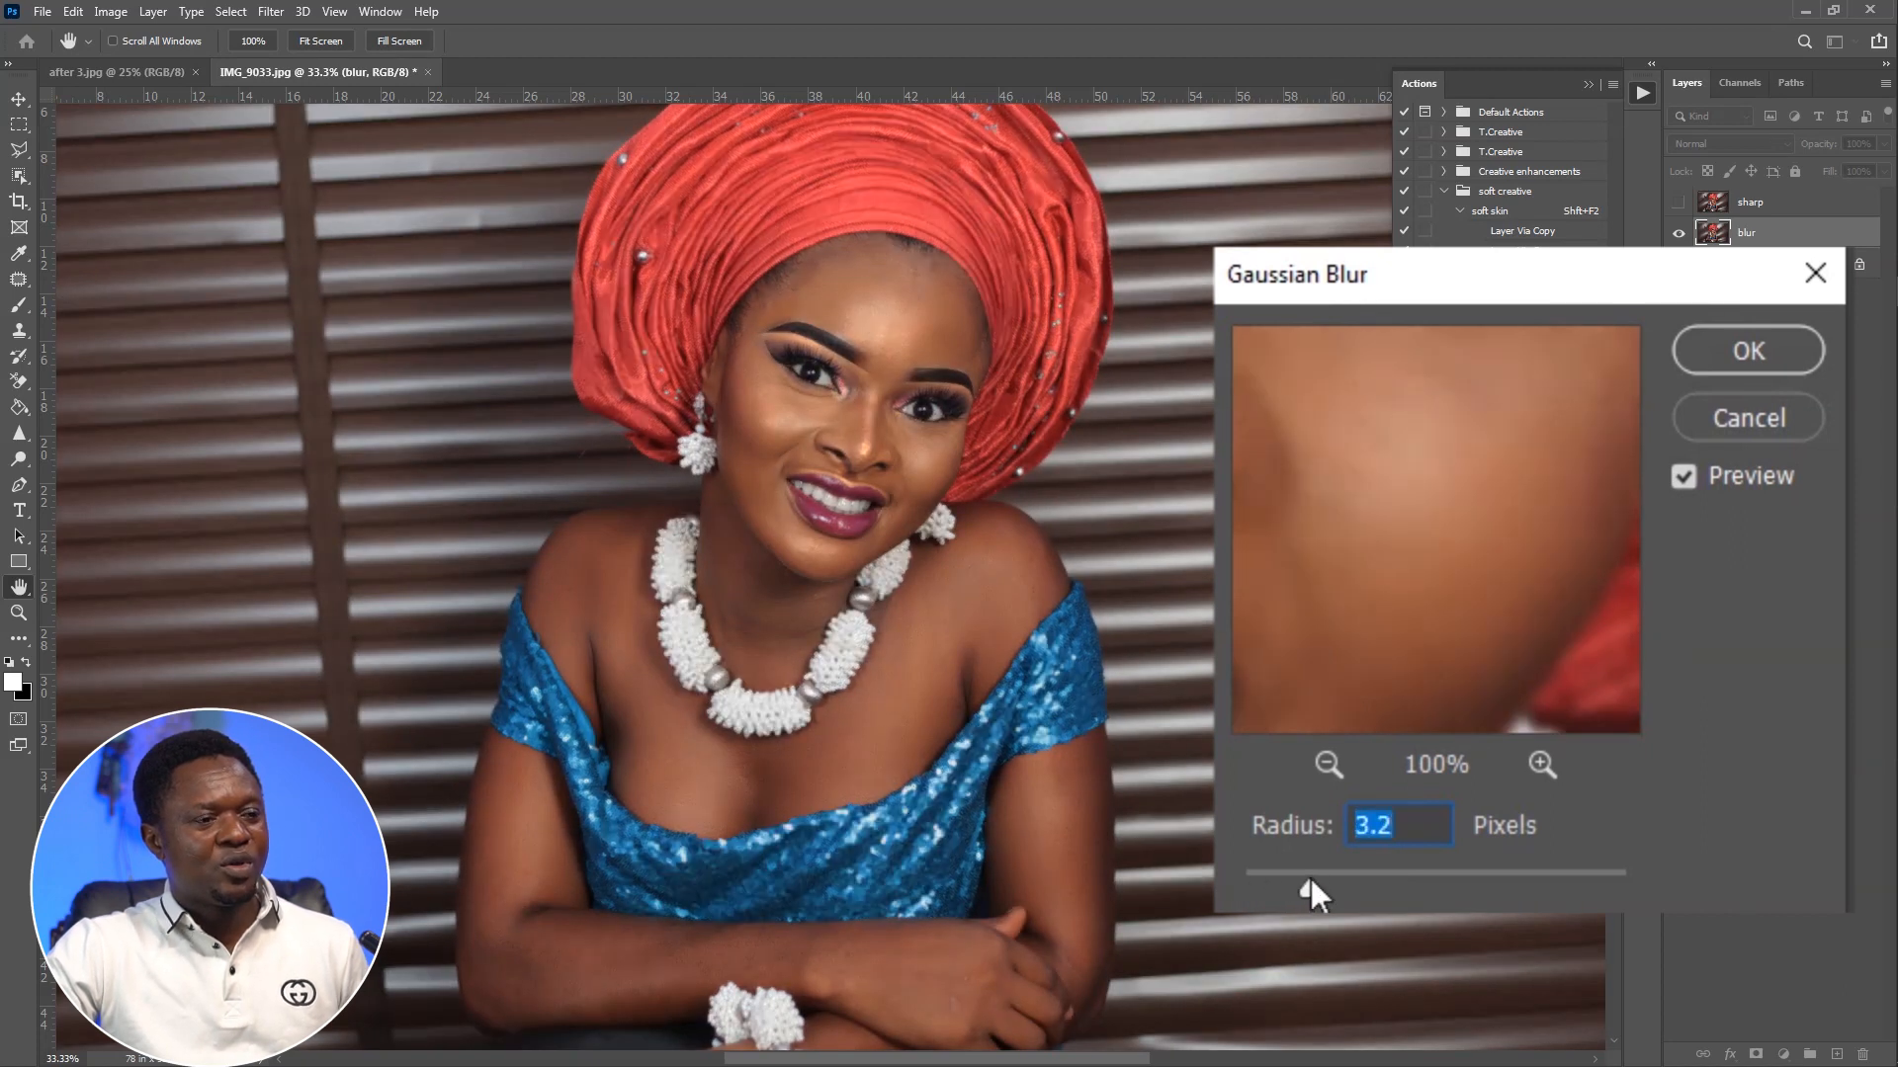
pyautogui.moveTo(1425, 504); pyautogui.dragTo(1415, 497)
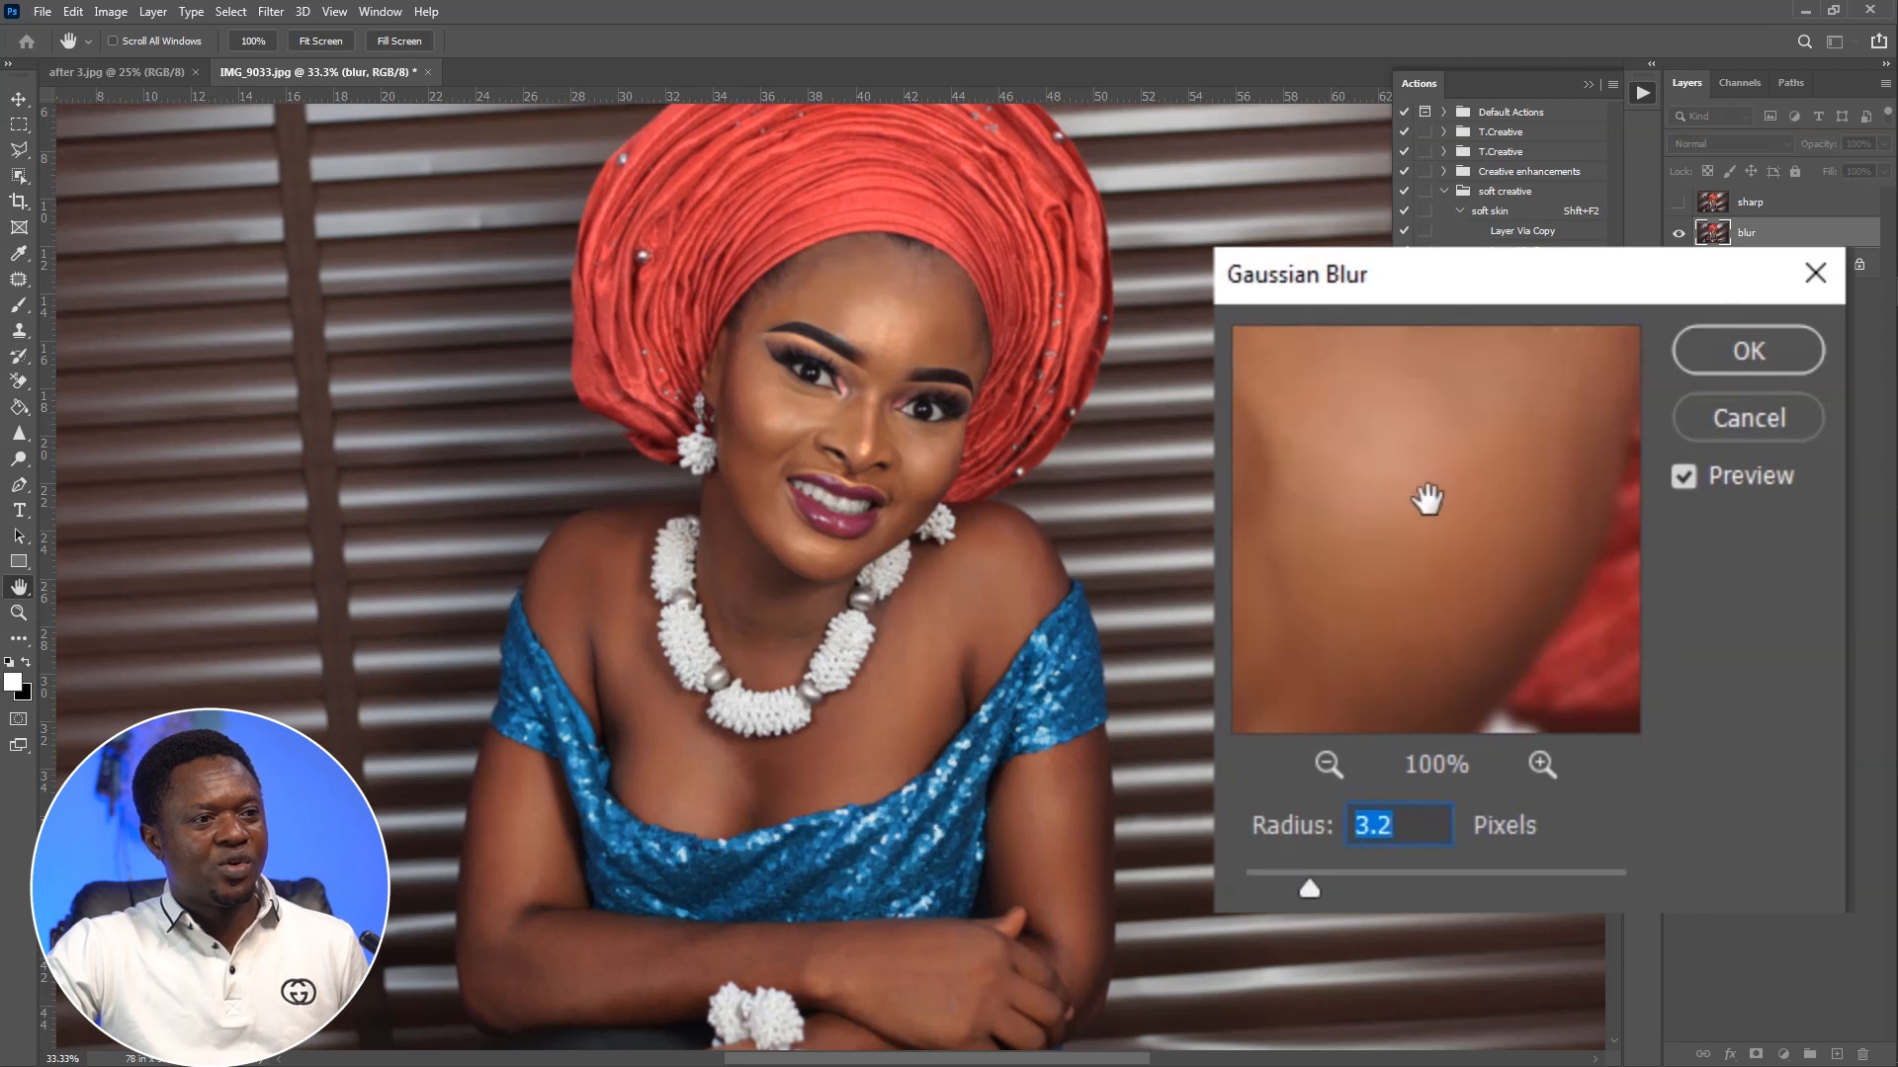
pyautogui.moveTo(1311, 889); pyautogui.dragTo(1383, 889)
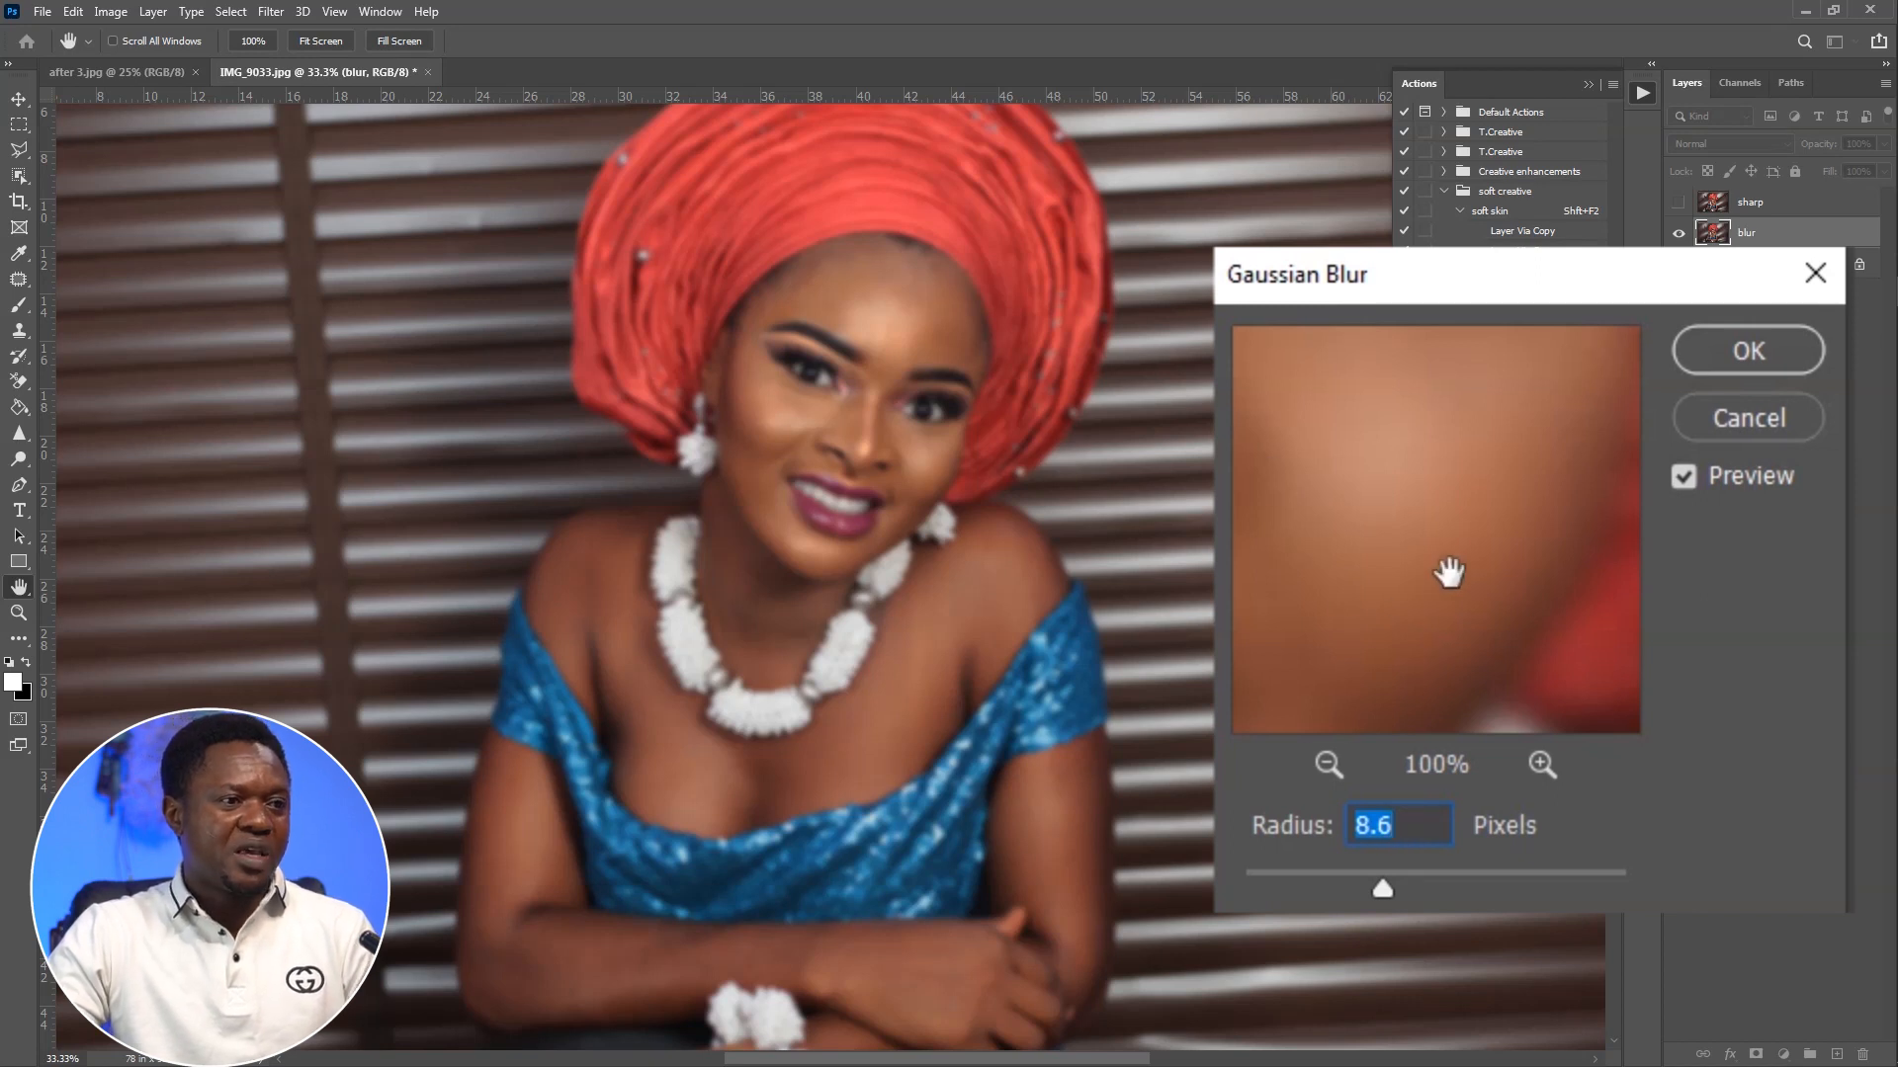
pyautogui.moveTo(1375, 881); pyautogui.dragTo(1370, 884)
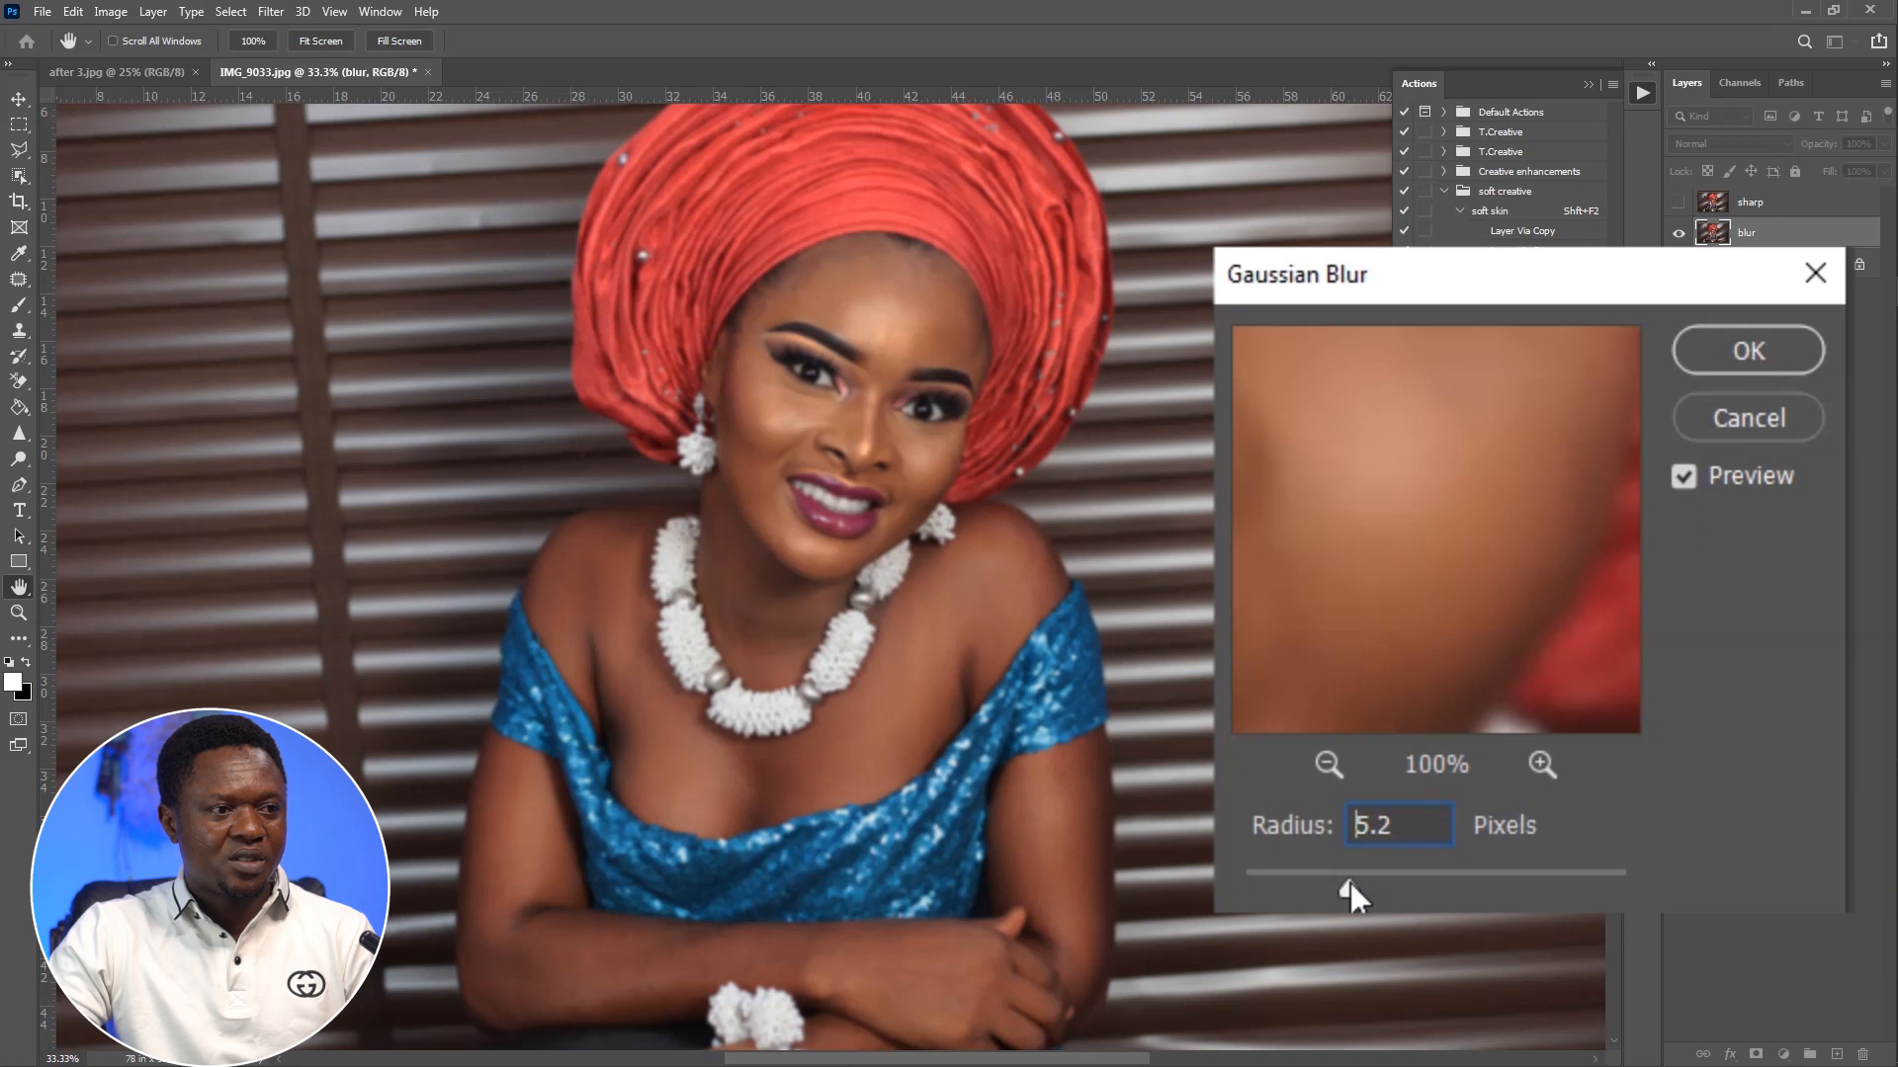
pyautogui.moveTo(1350, 881); pyautogui.dragTo(1356, 881)
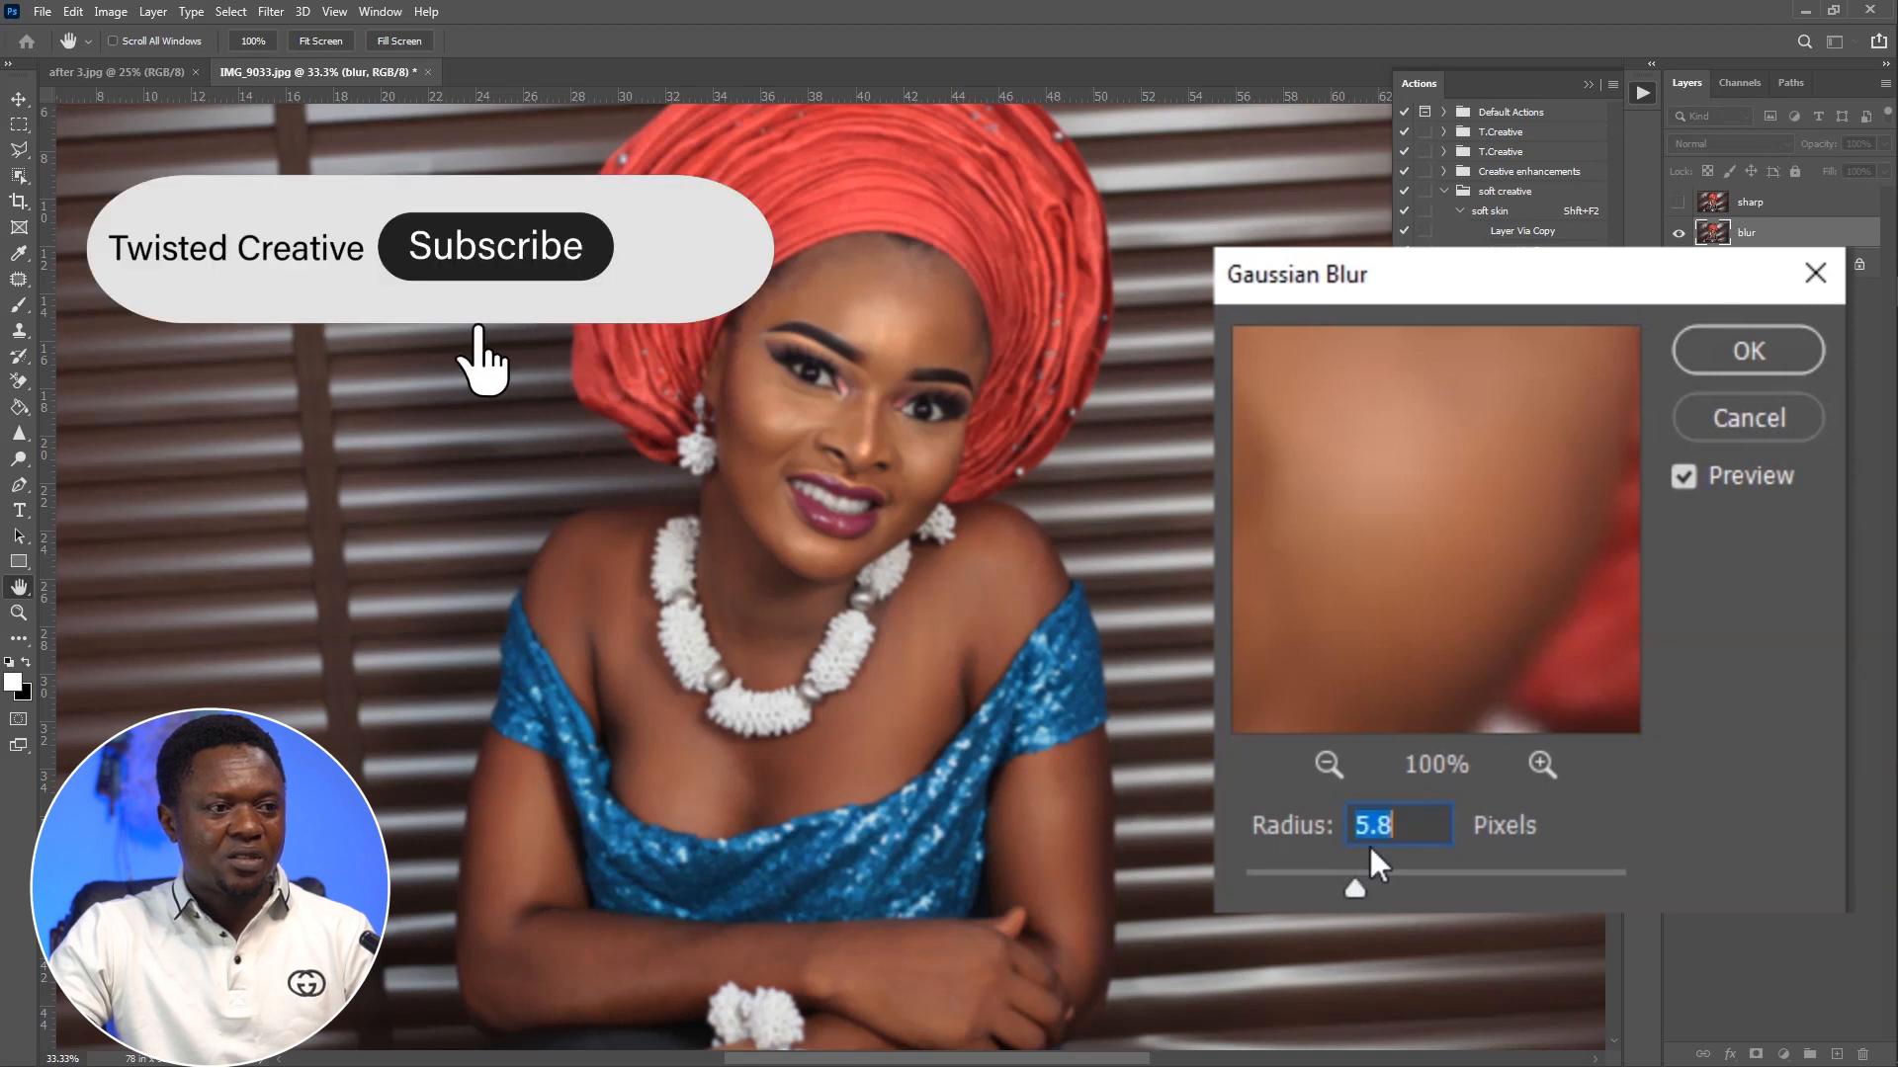
pyautogui.write('6')
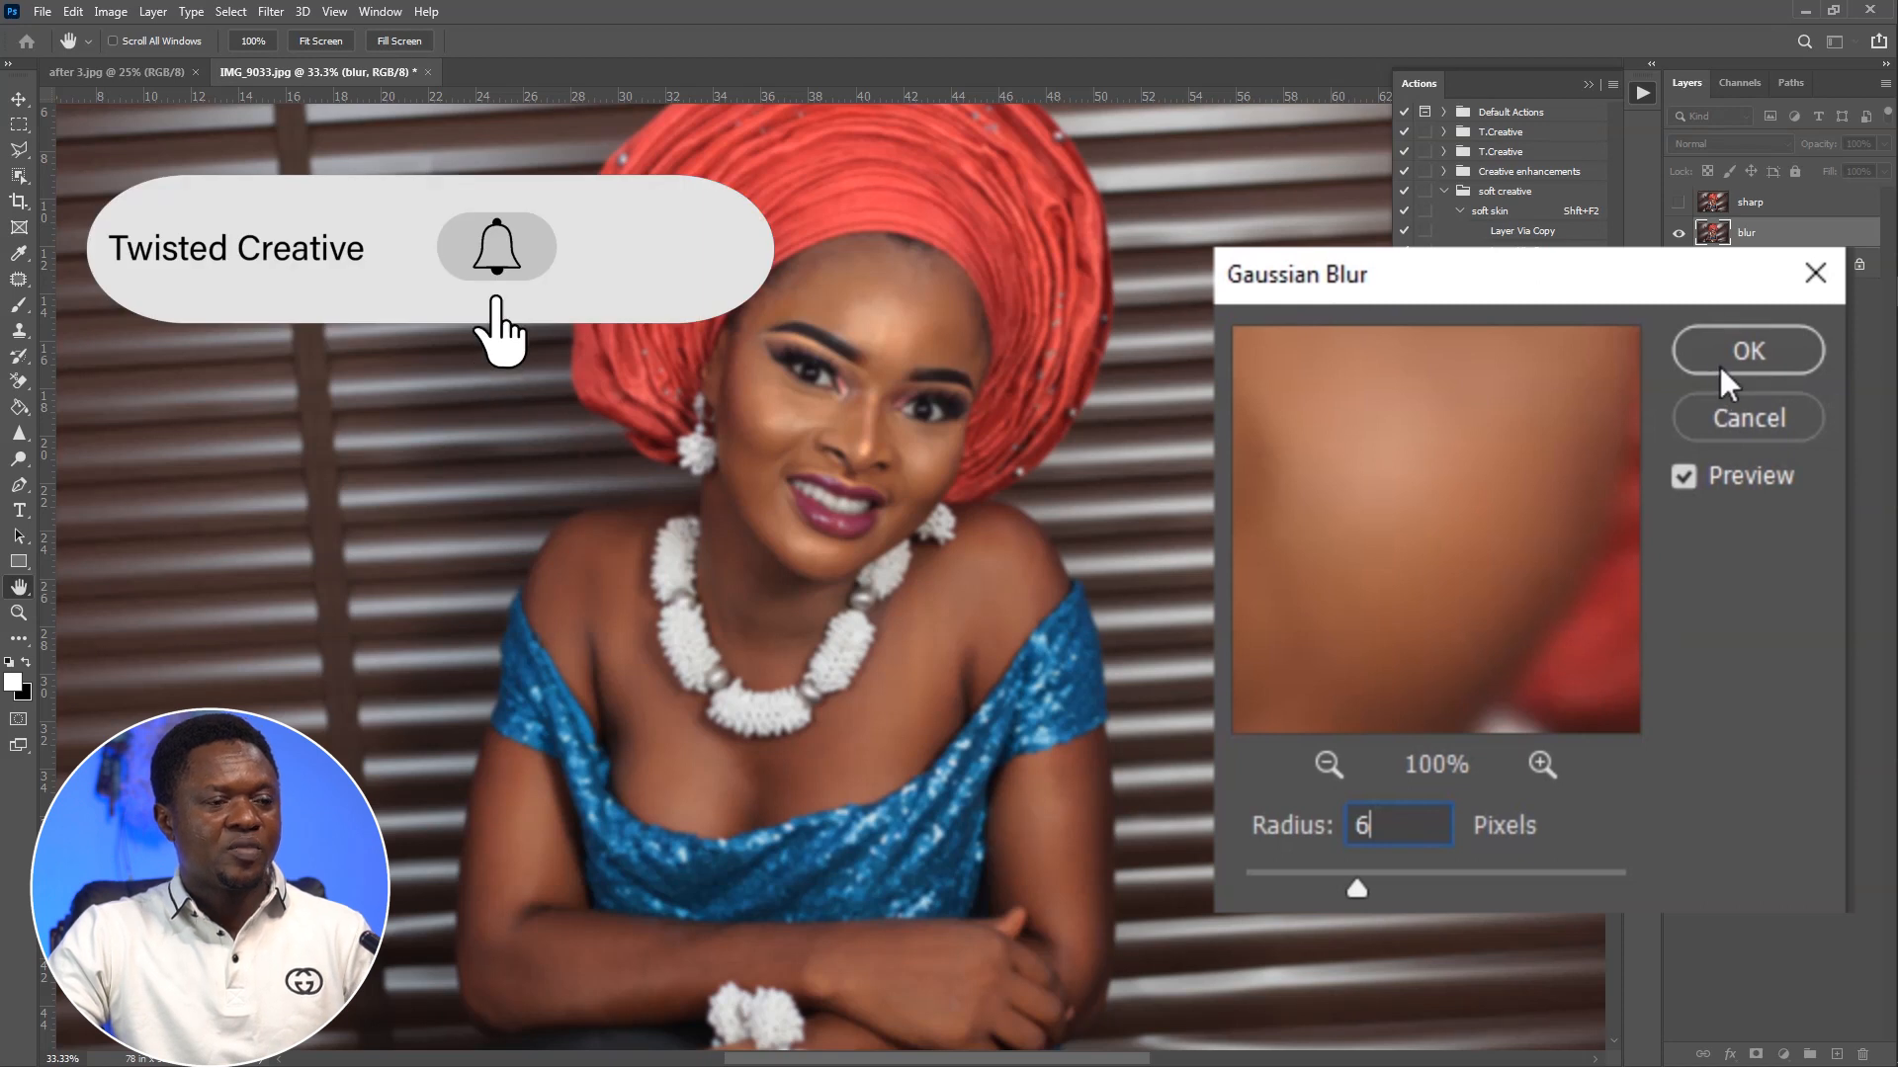
pyautogui.click(1732, 352)
pyautogui.press('b')
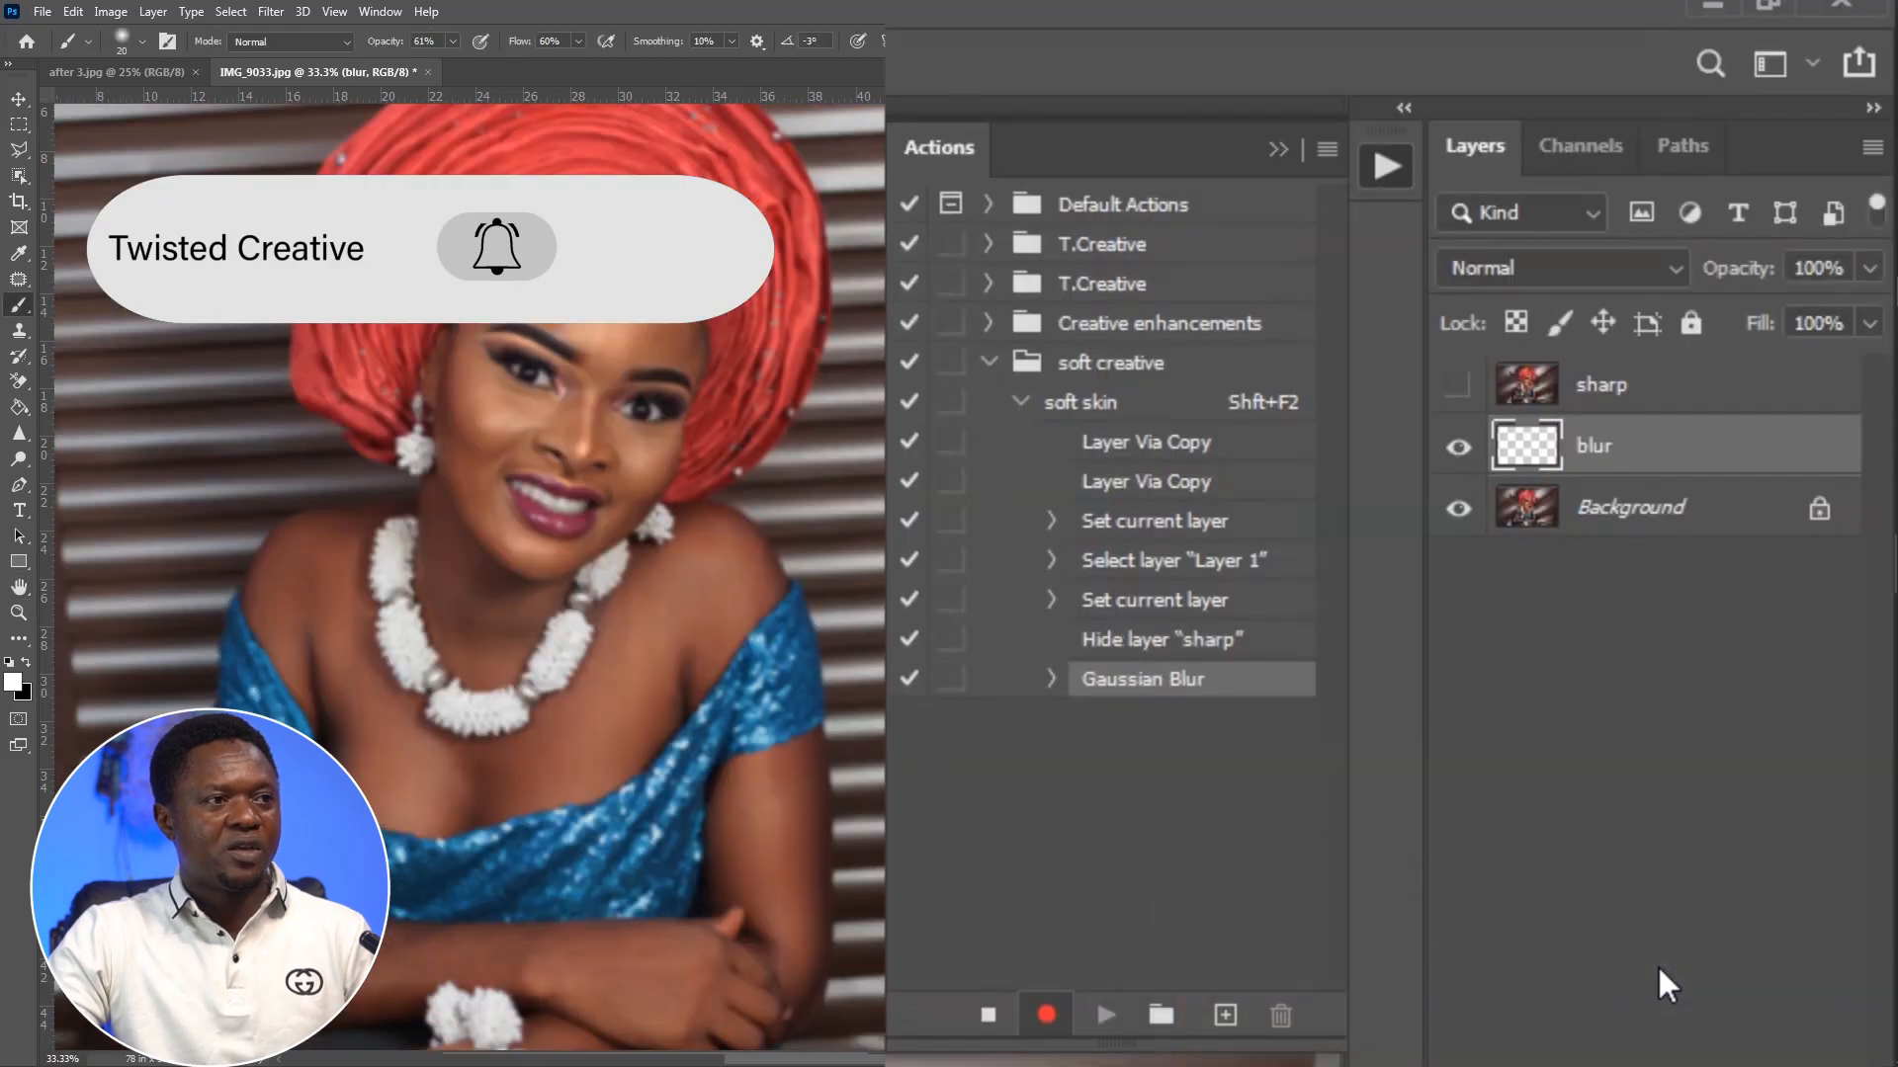
# Turn on the dialog pause for the recorded Gaussian Blur step, and select and show the sharp layer.
pyautogui.click(950, 684)
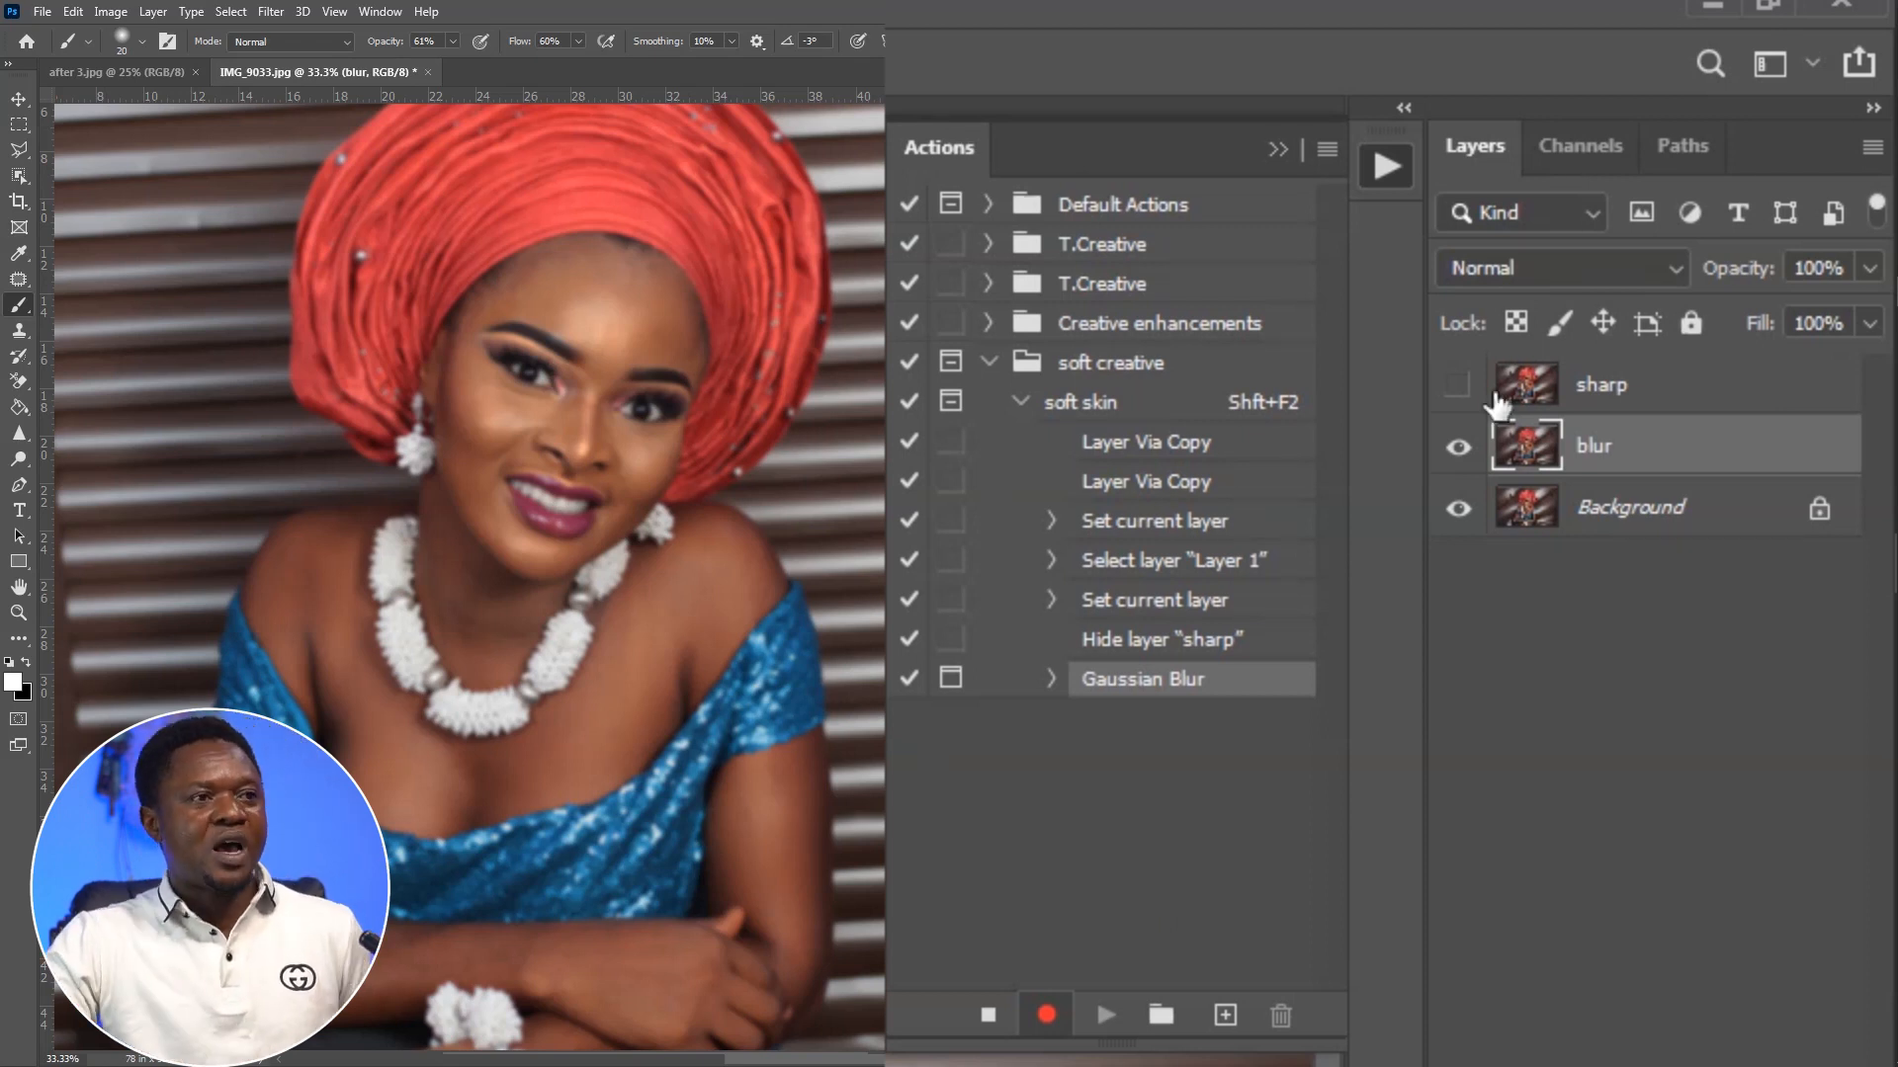
pyautogui.click(1648, 397)
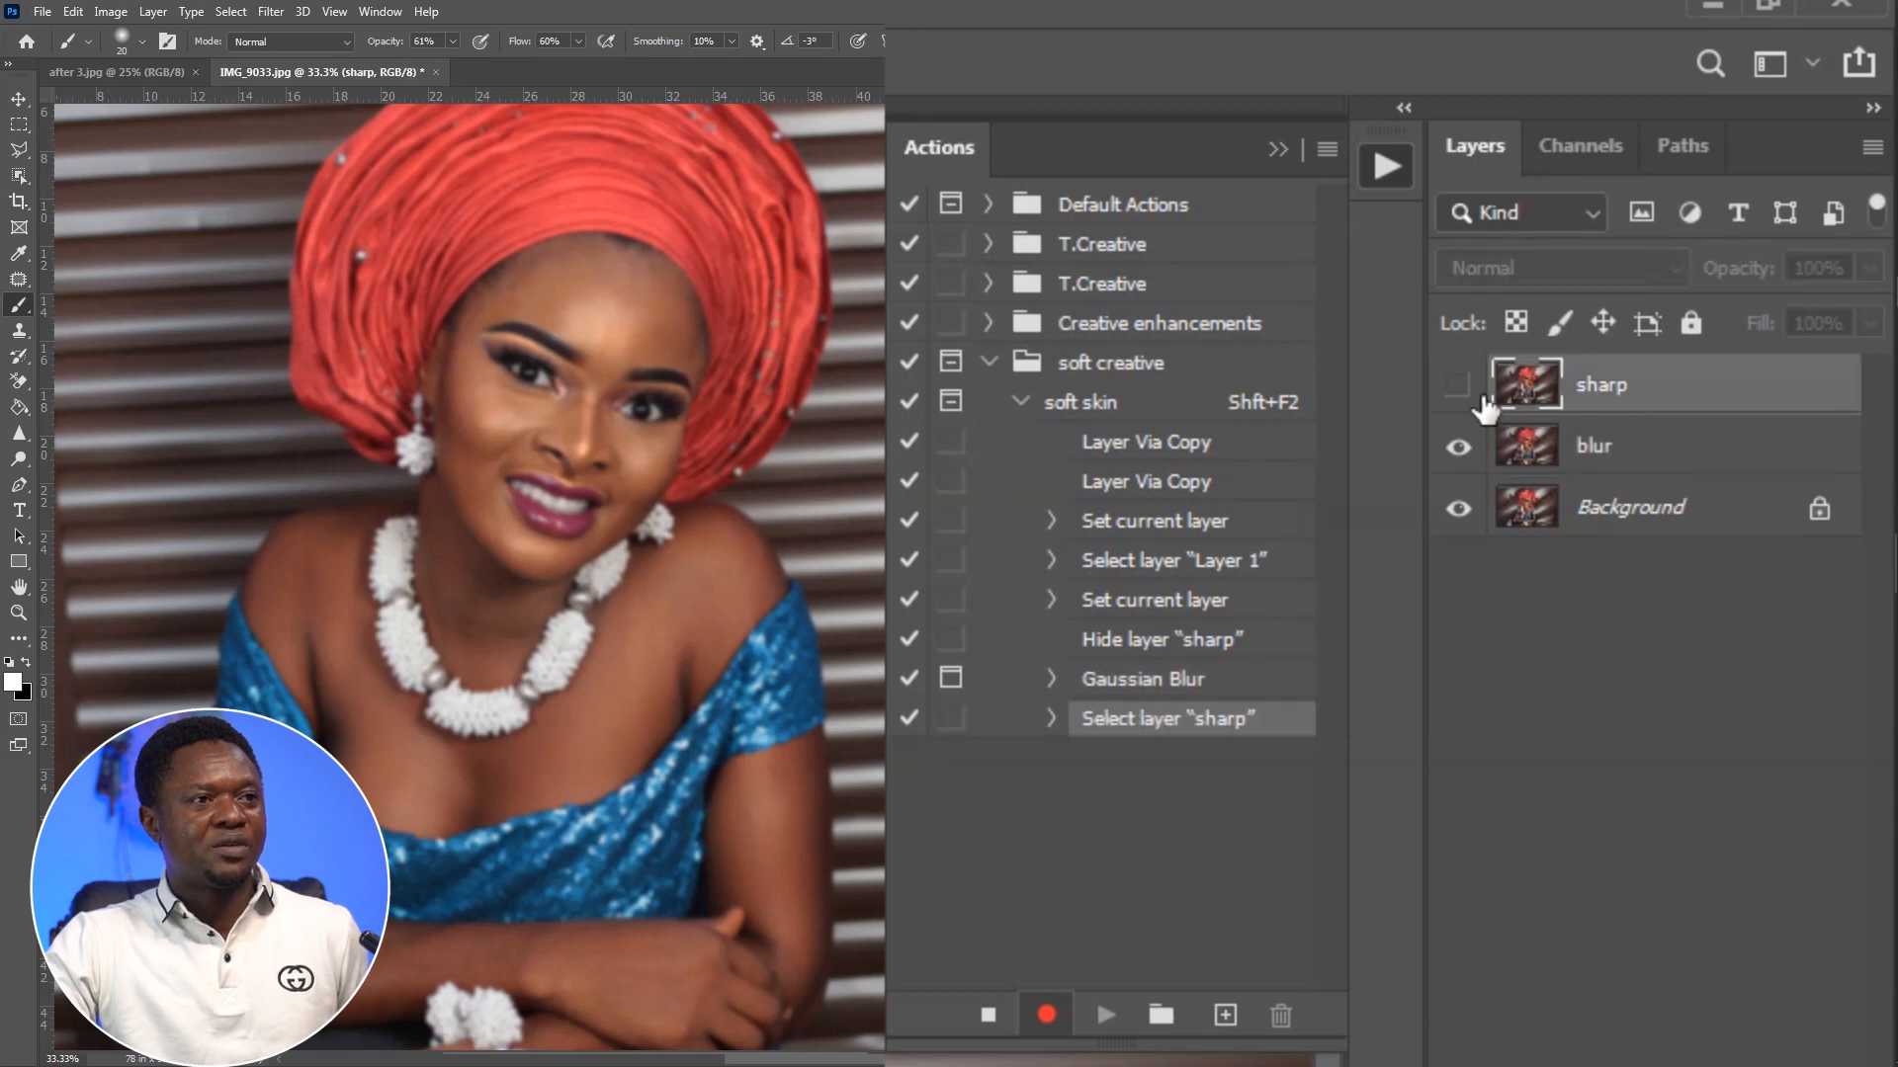
pyautogui.click(1457, 386)
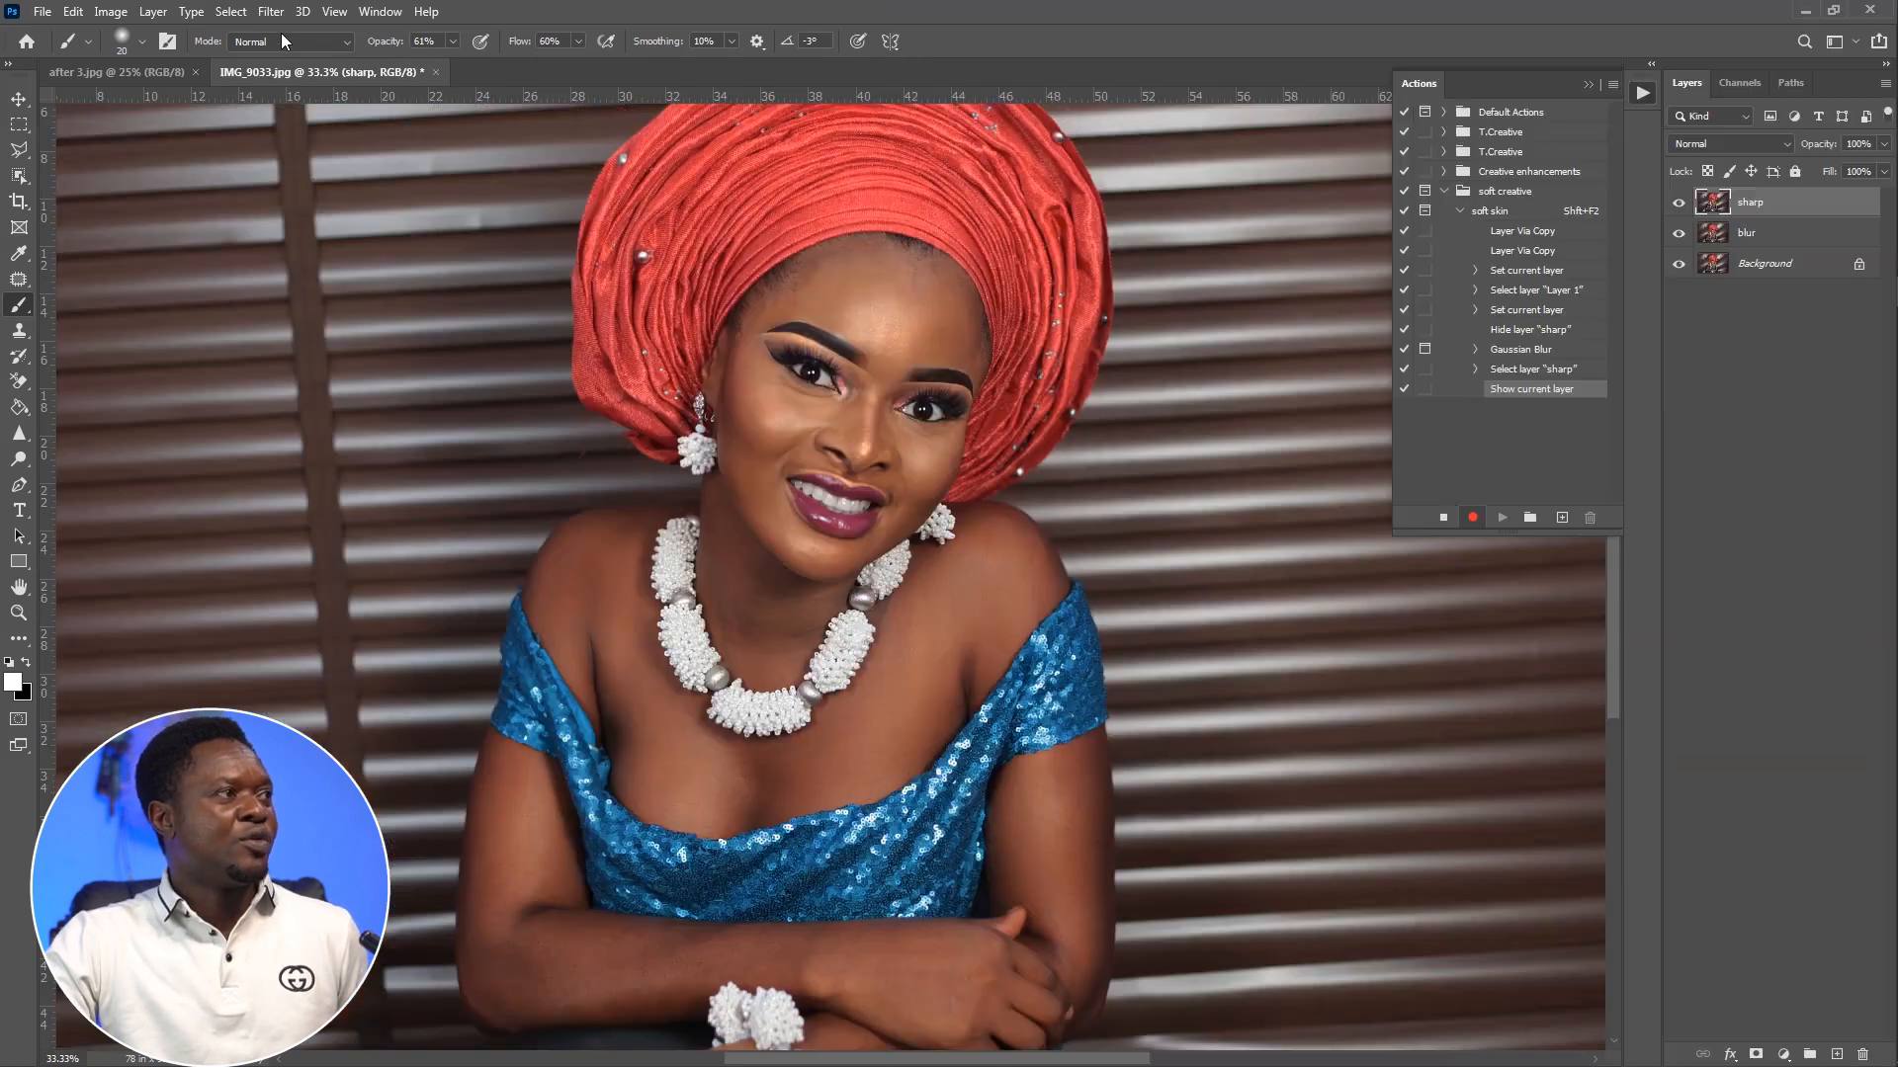
# Apply a High Pass filter with a 2-pixel radius to the sharp layer.
pyautogui.click(271, 11)
pyautogui.moveTo(375, 498)
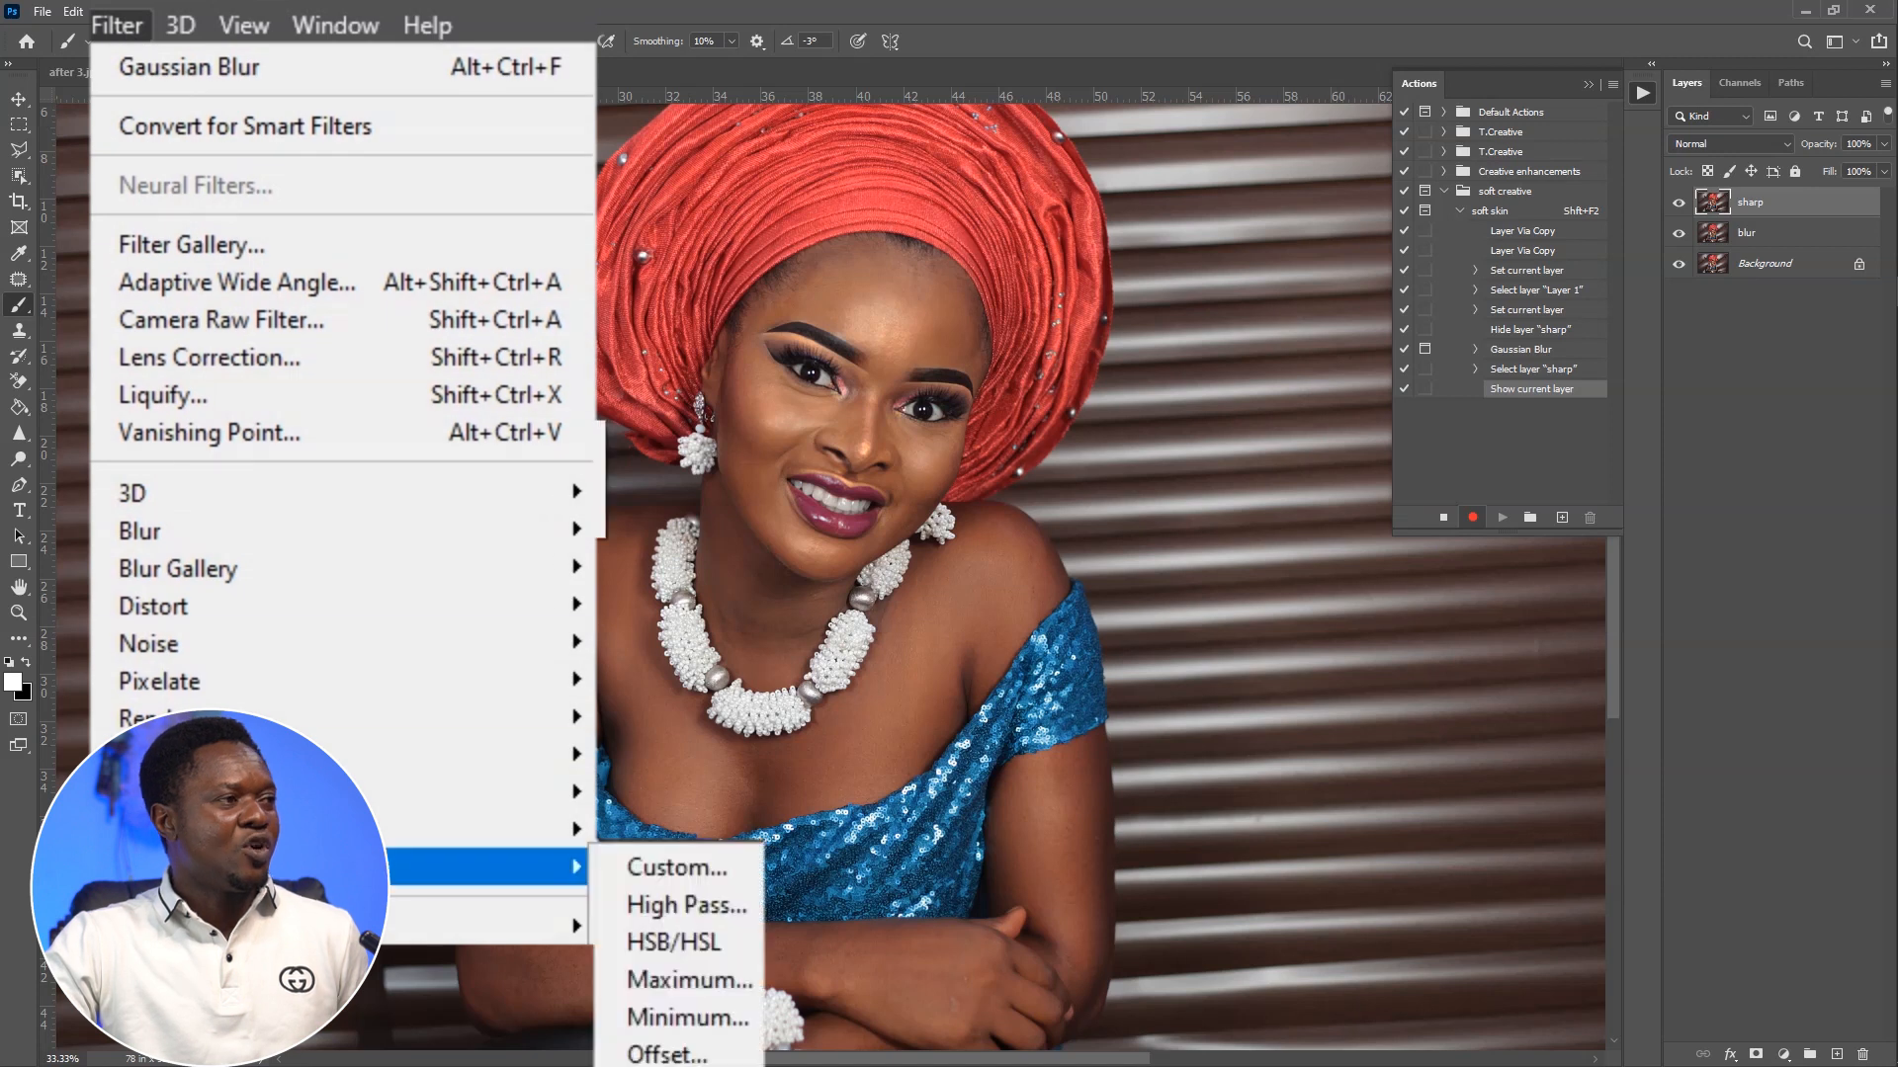
pyautogui.click(686, 904)
pyautogui.moveTo(813, 532); pyautogui.dragTo(798, 532)
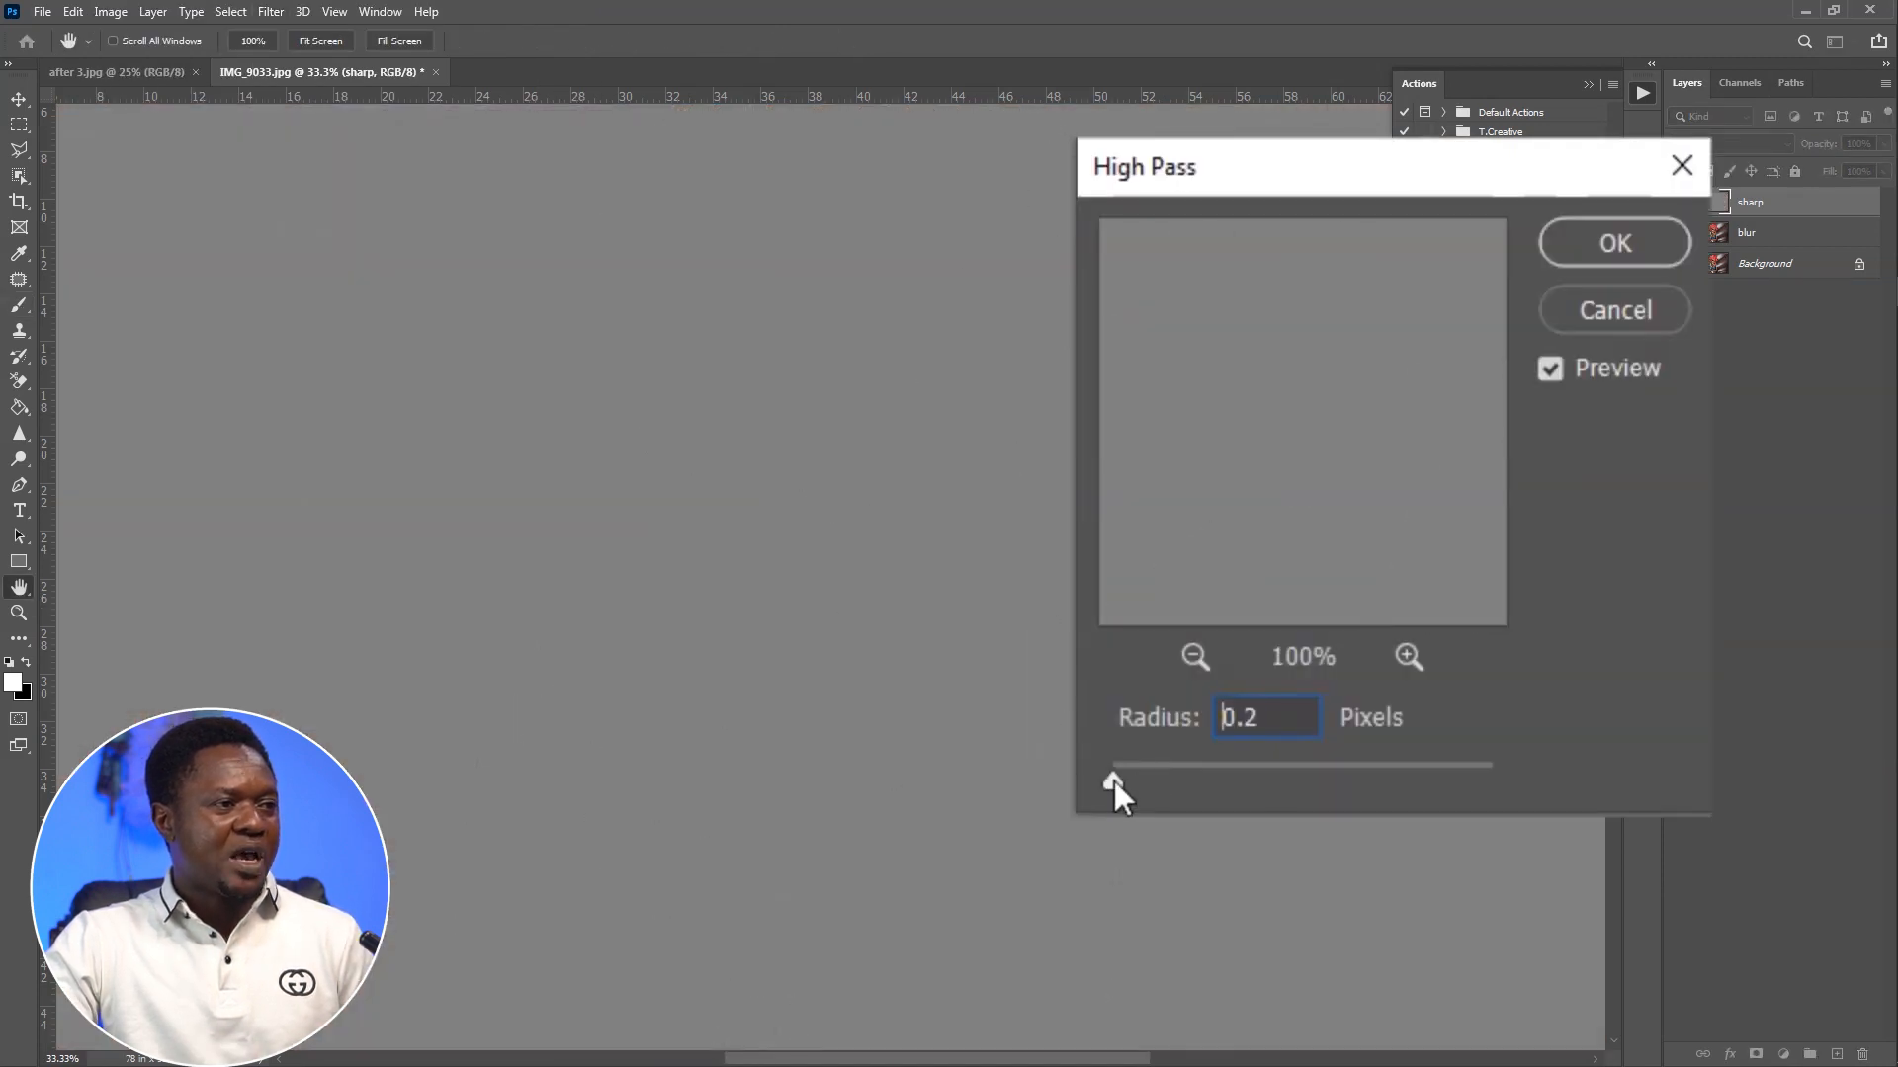
pyautogui.moveTo(1113, 781); pyautogui.dragTo(1142, 783)
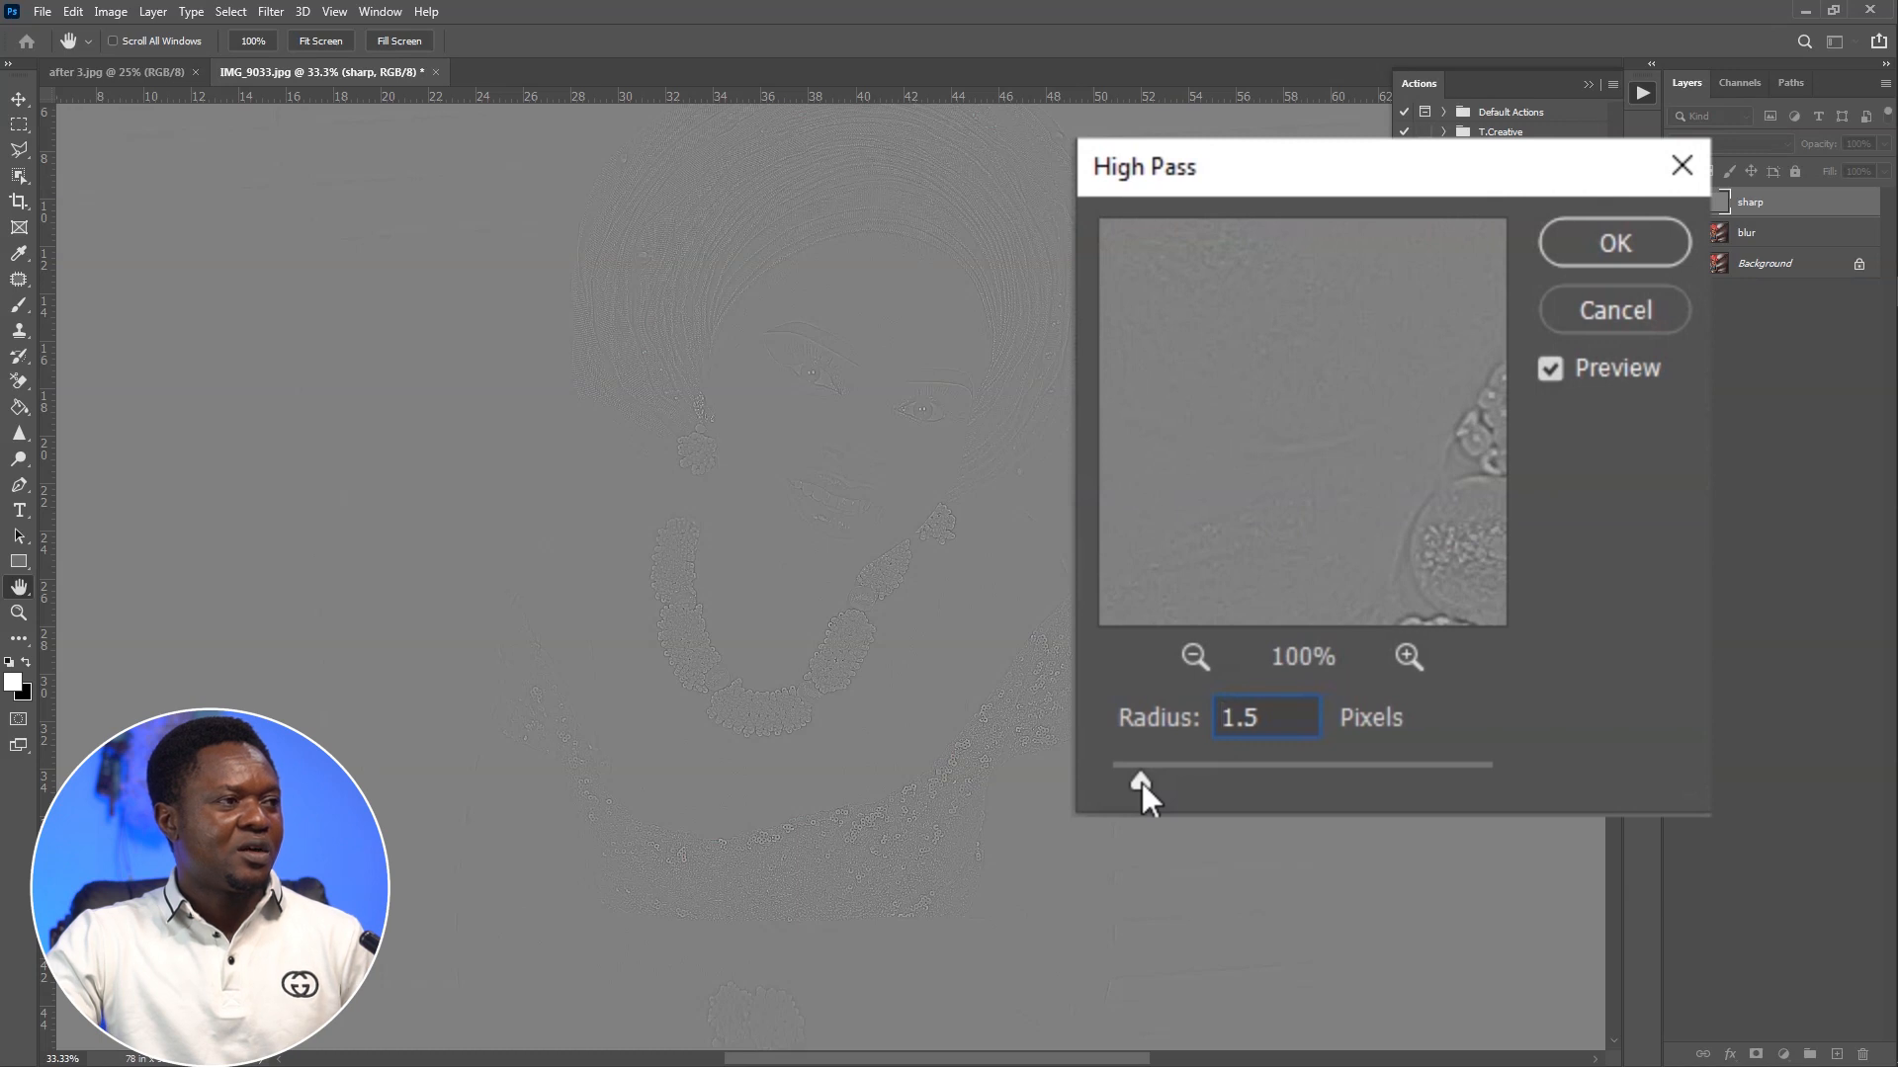
pyautogui.click(1142, 782)
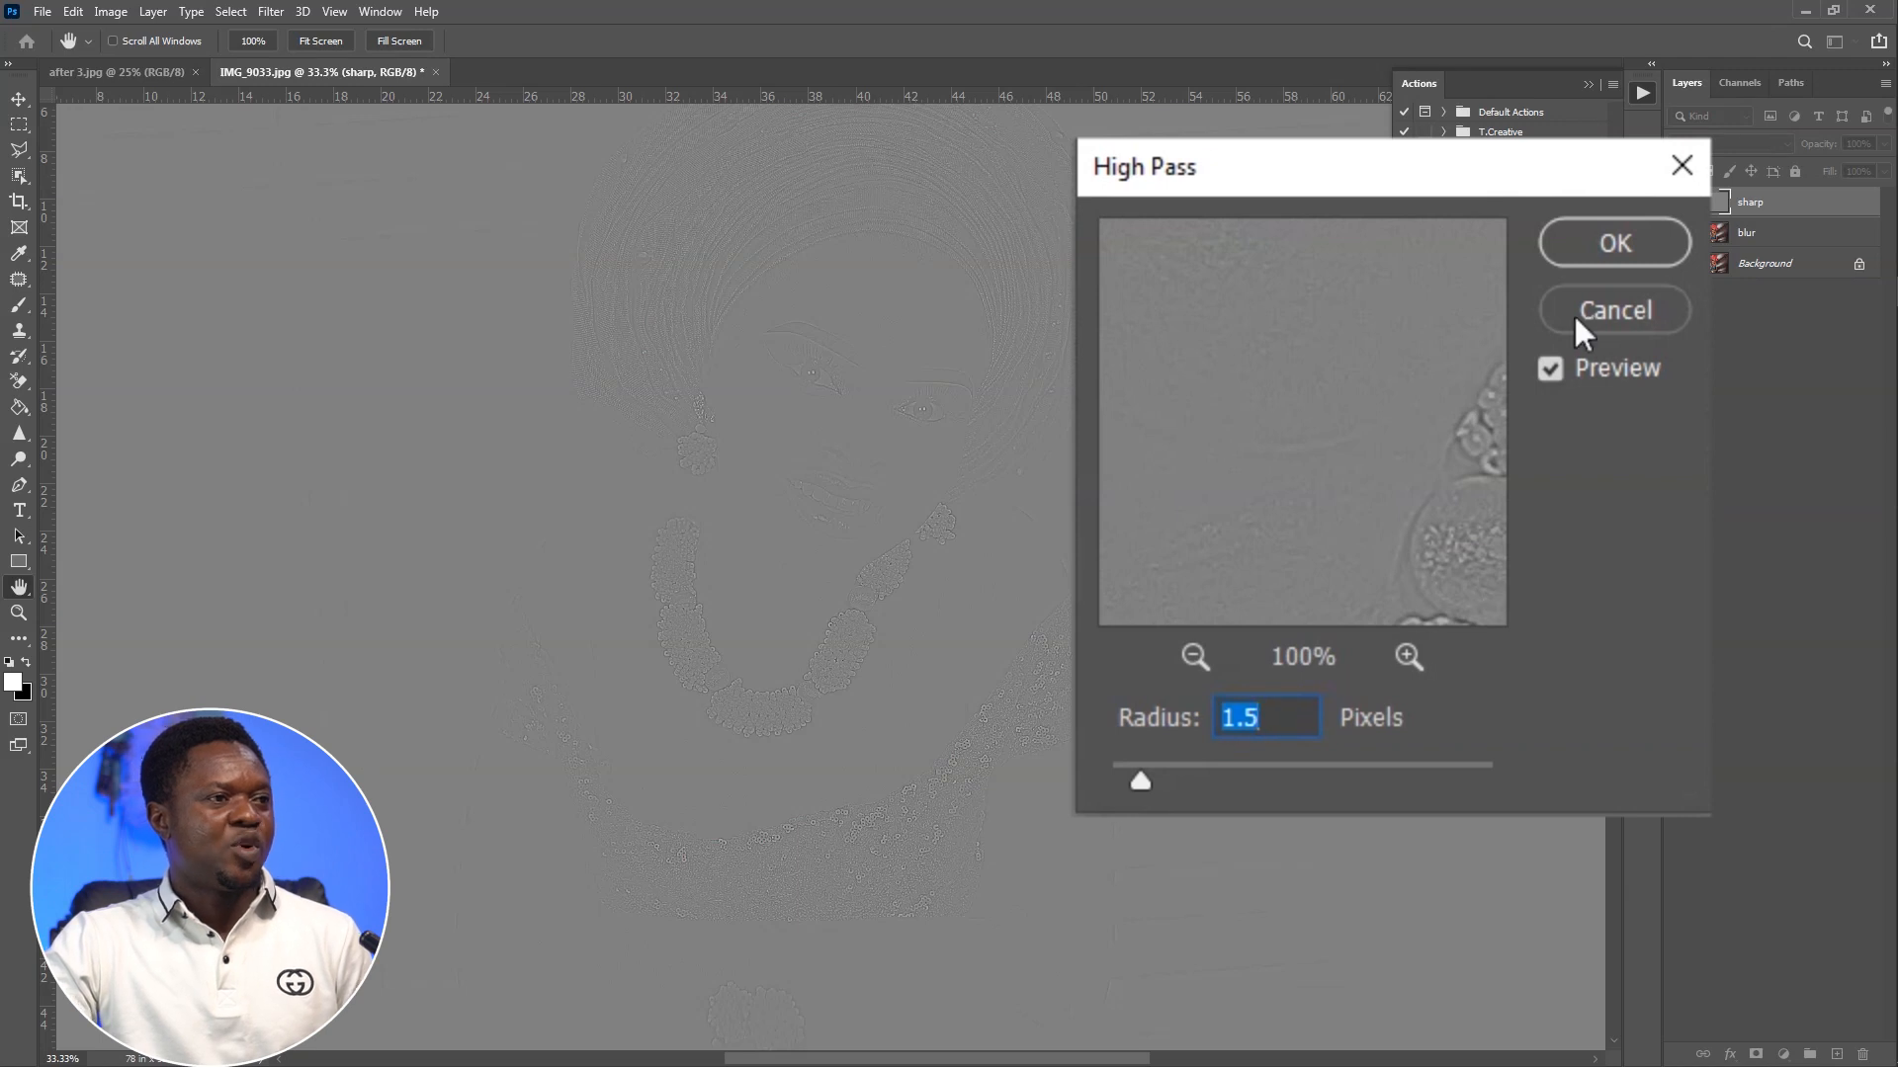
pyautogui.moveTo(1142, 783); pyautogui.dragTo(1147, 783)
pyautogui.click(1147, 782)
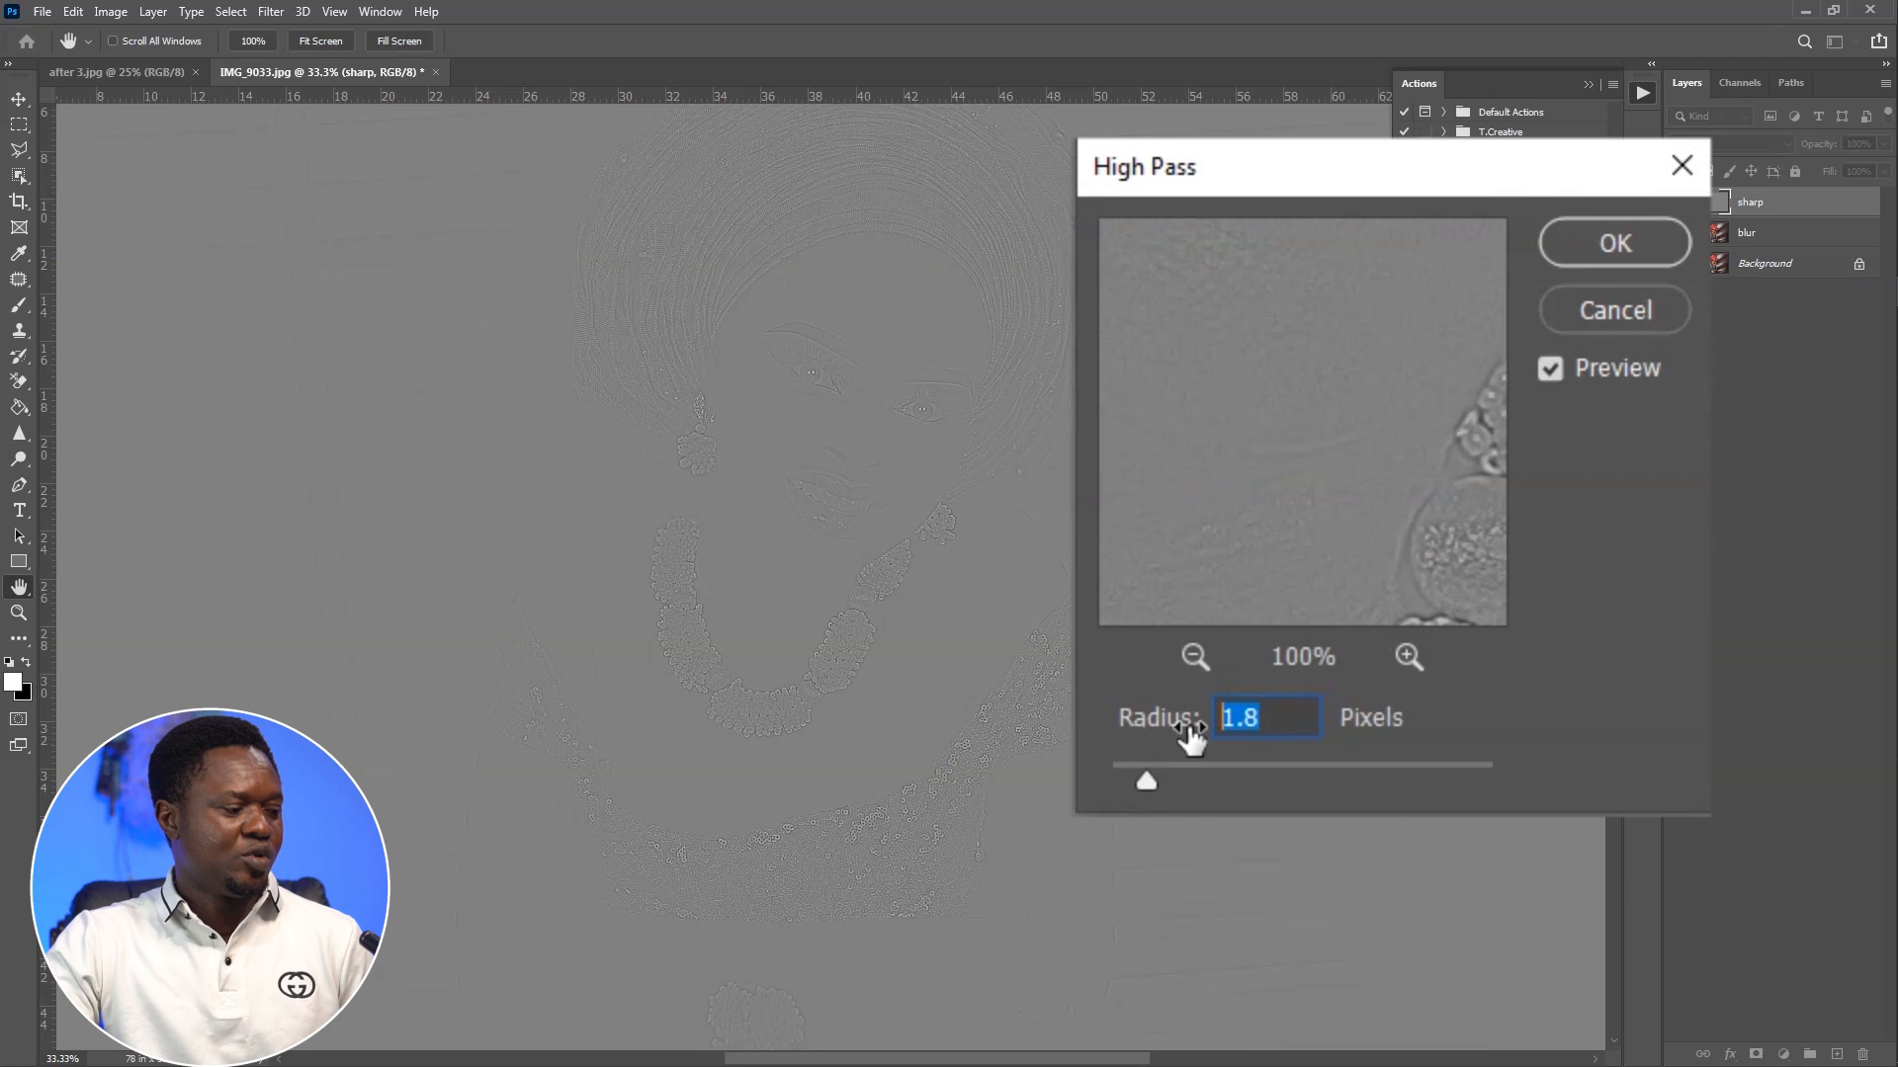
pyautogui.write('2')
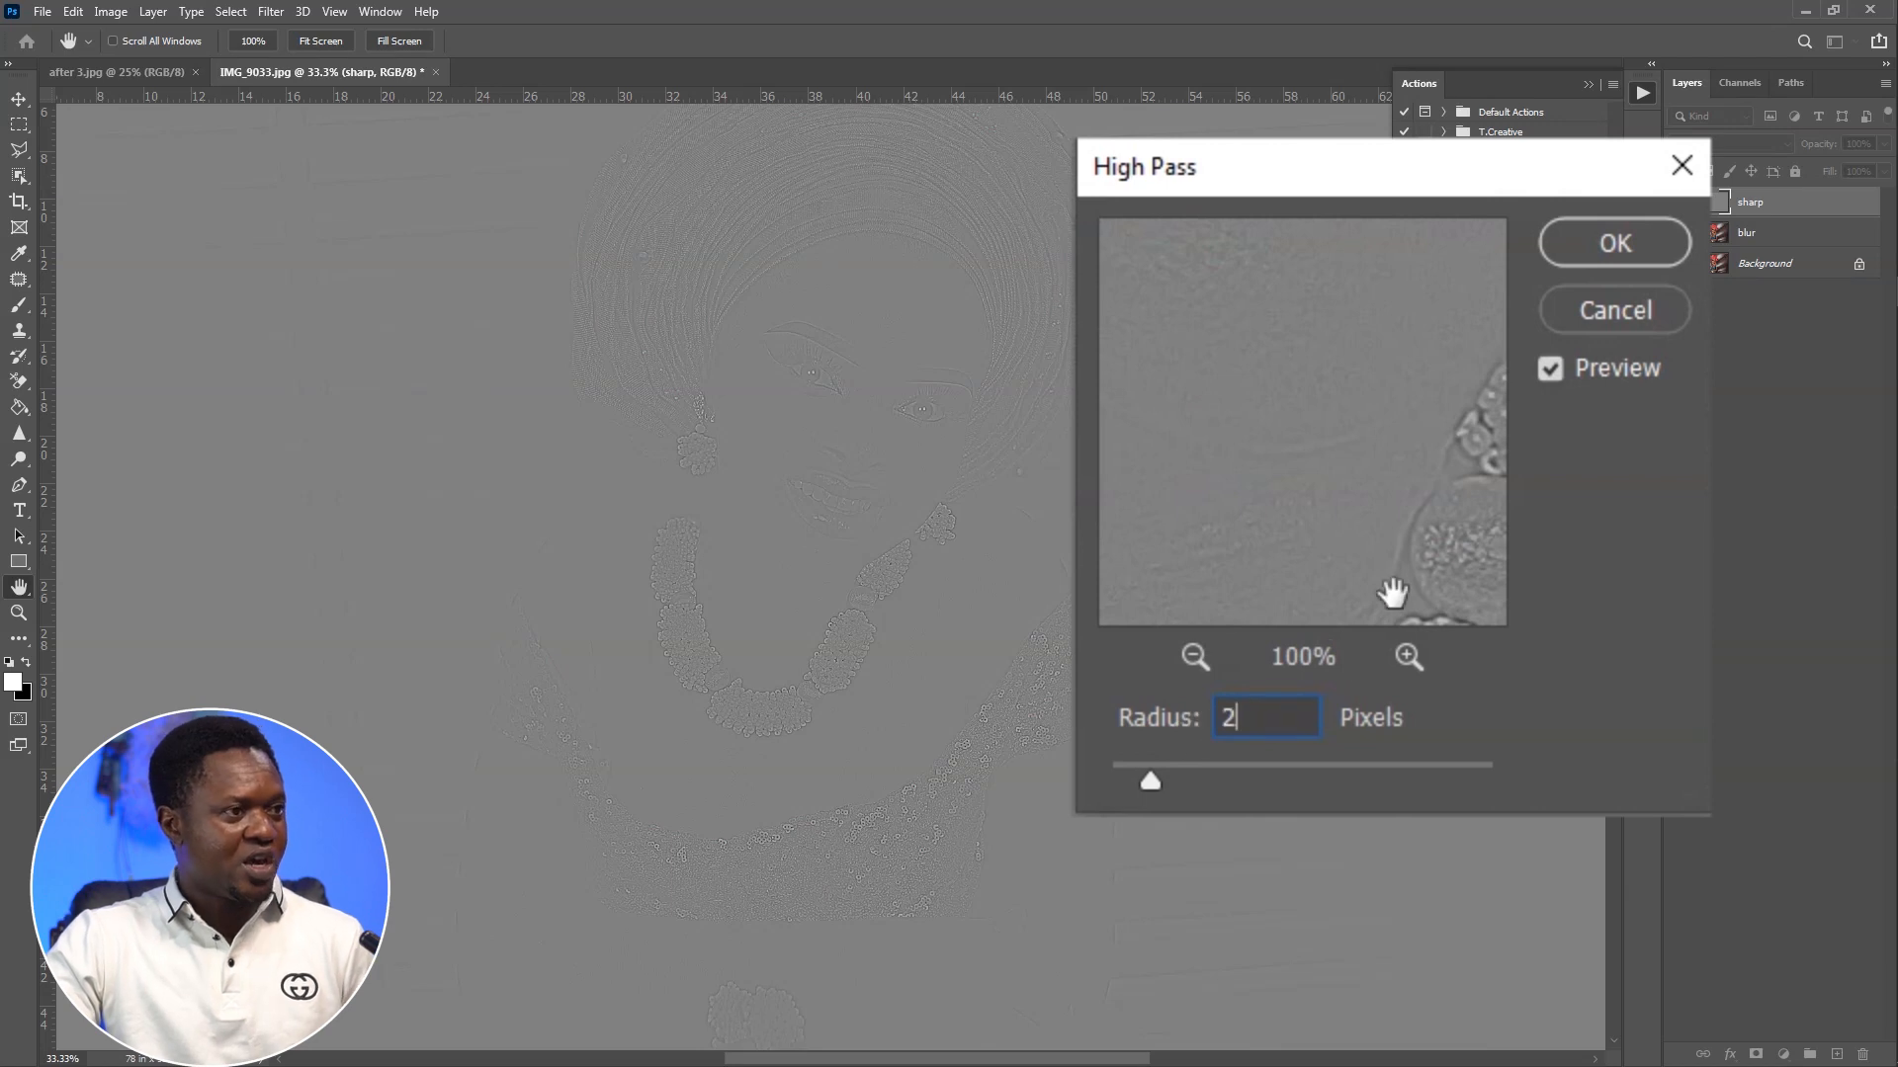
pyautogui.click(1592, 240)
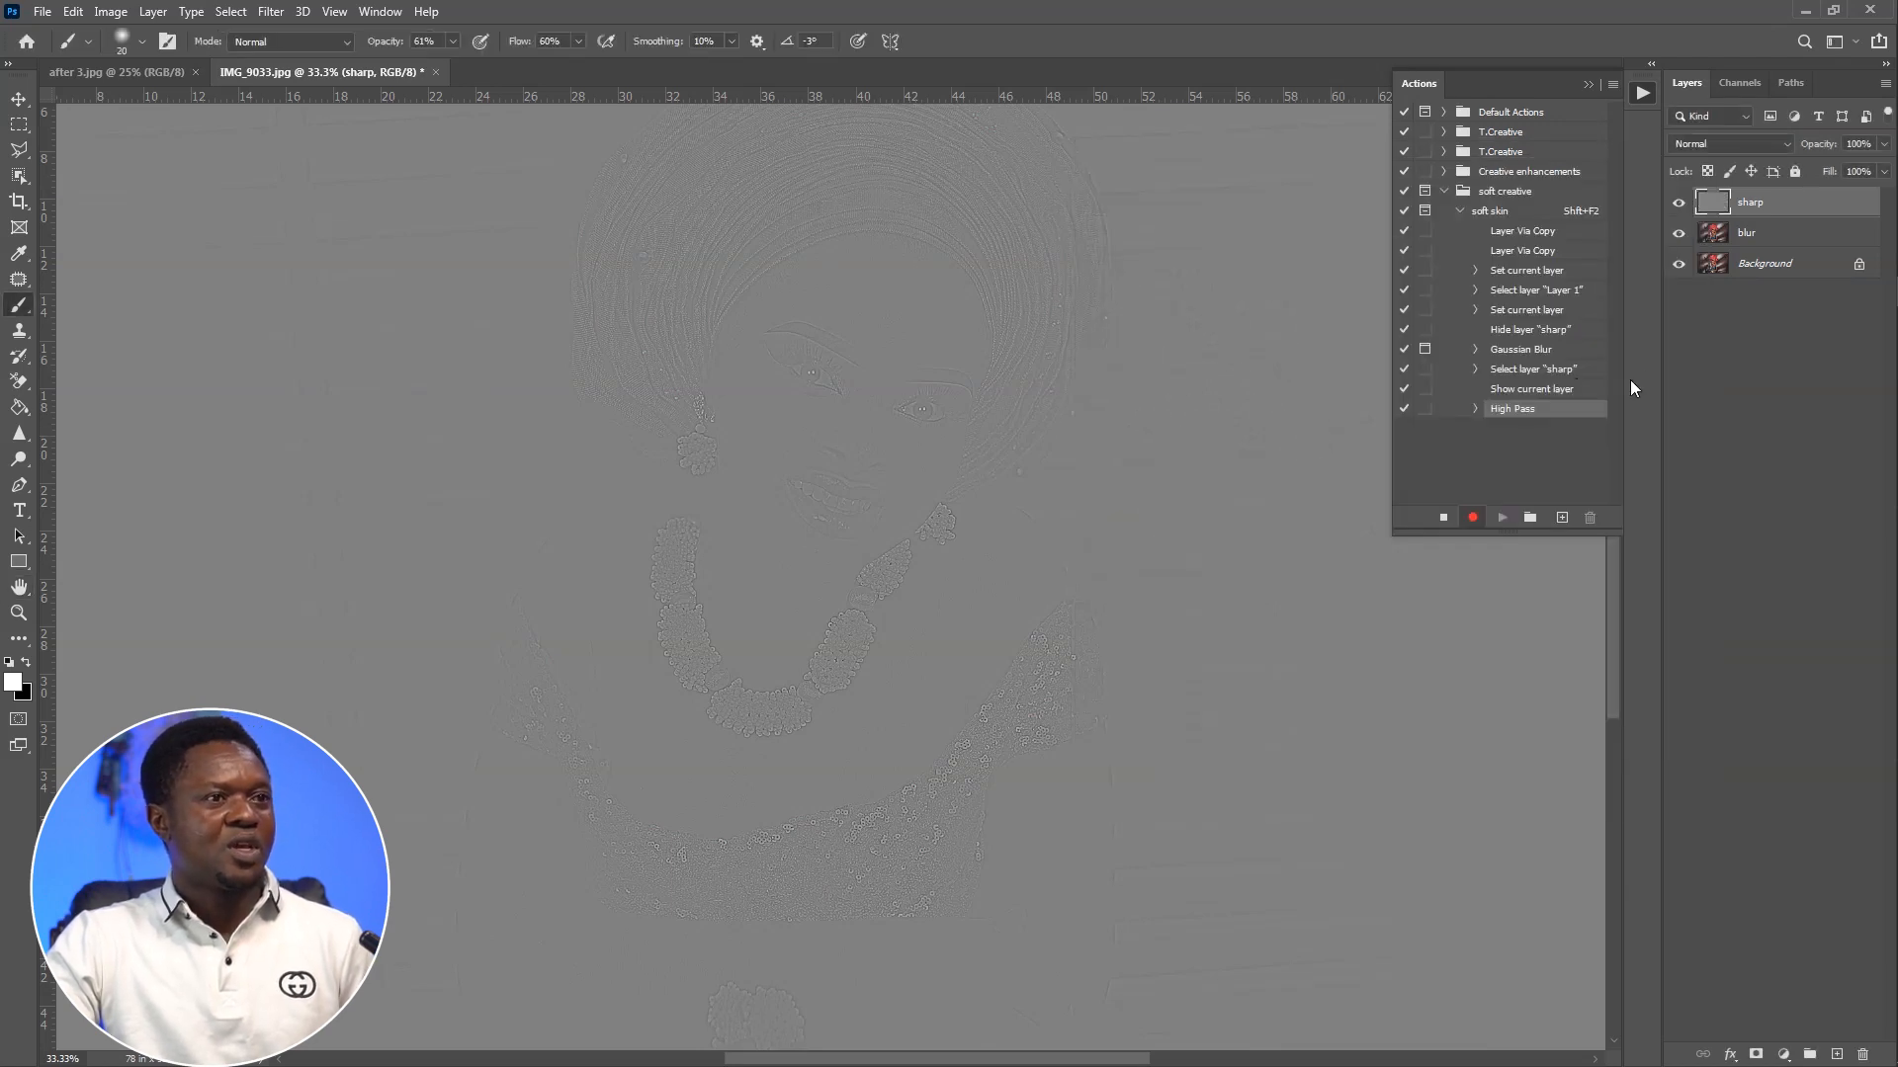
# Set the sharp layer's blend mode to Linear Light and group it with the blur layer.
pyautogui.click(1722, 144)
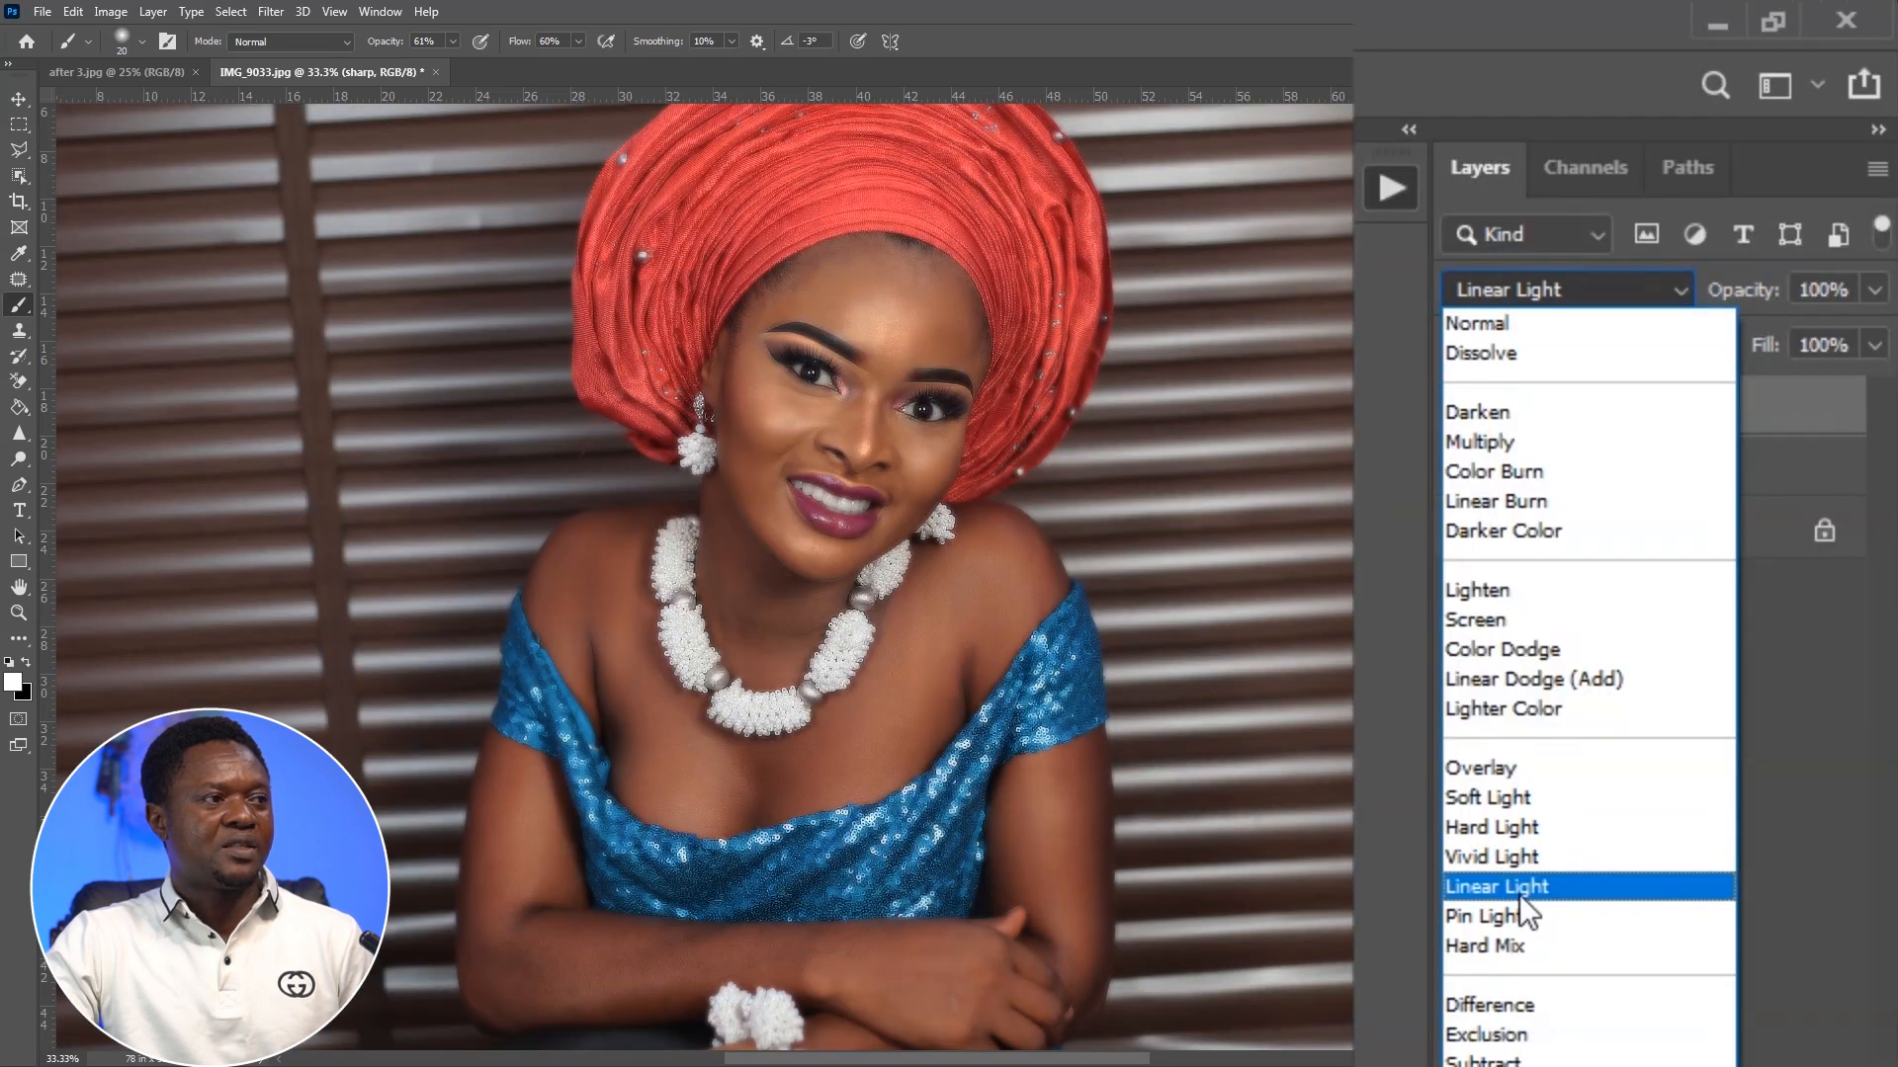
pyautogui.click(1520, 894)
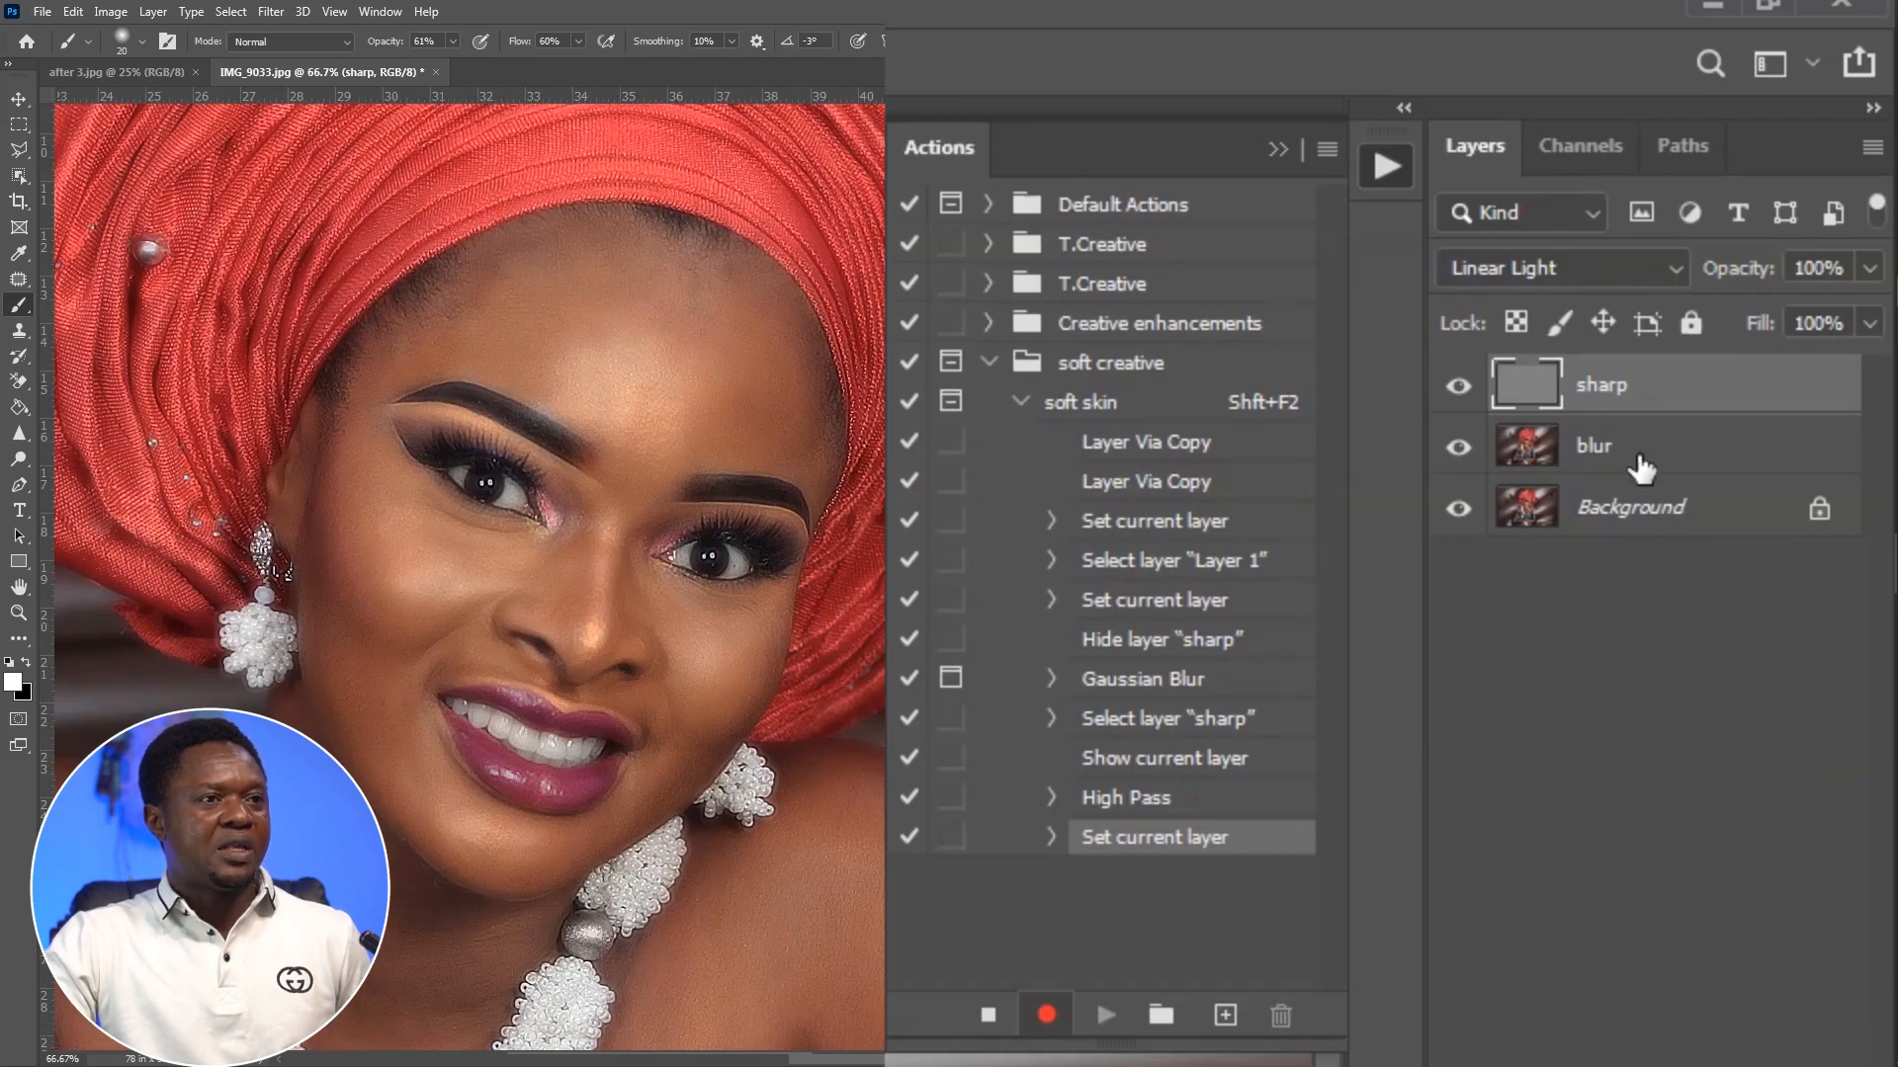
pyautogui.keyDown('shift'); pyautogui.click(1641, 467); pyautogui.keyUp('shift')
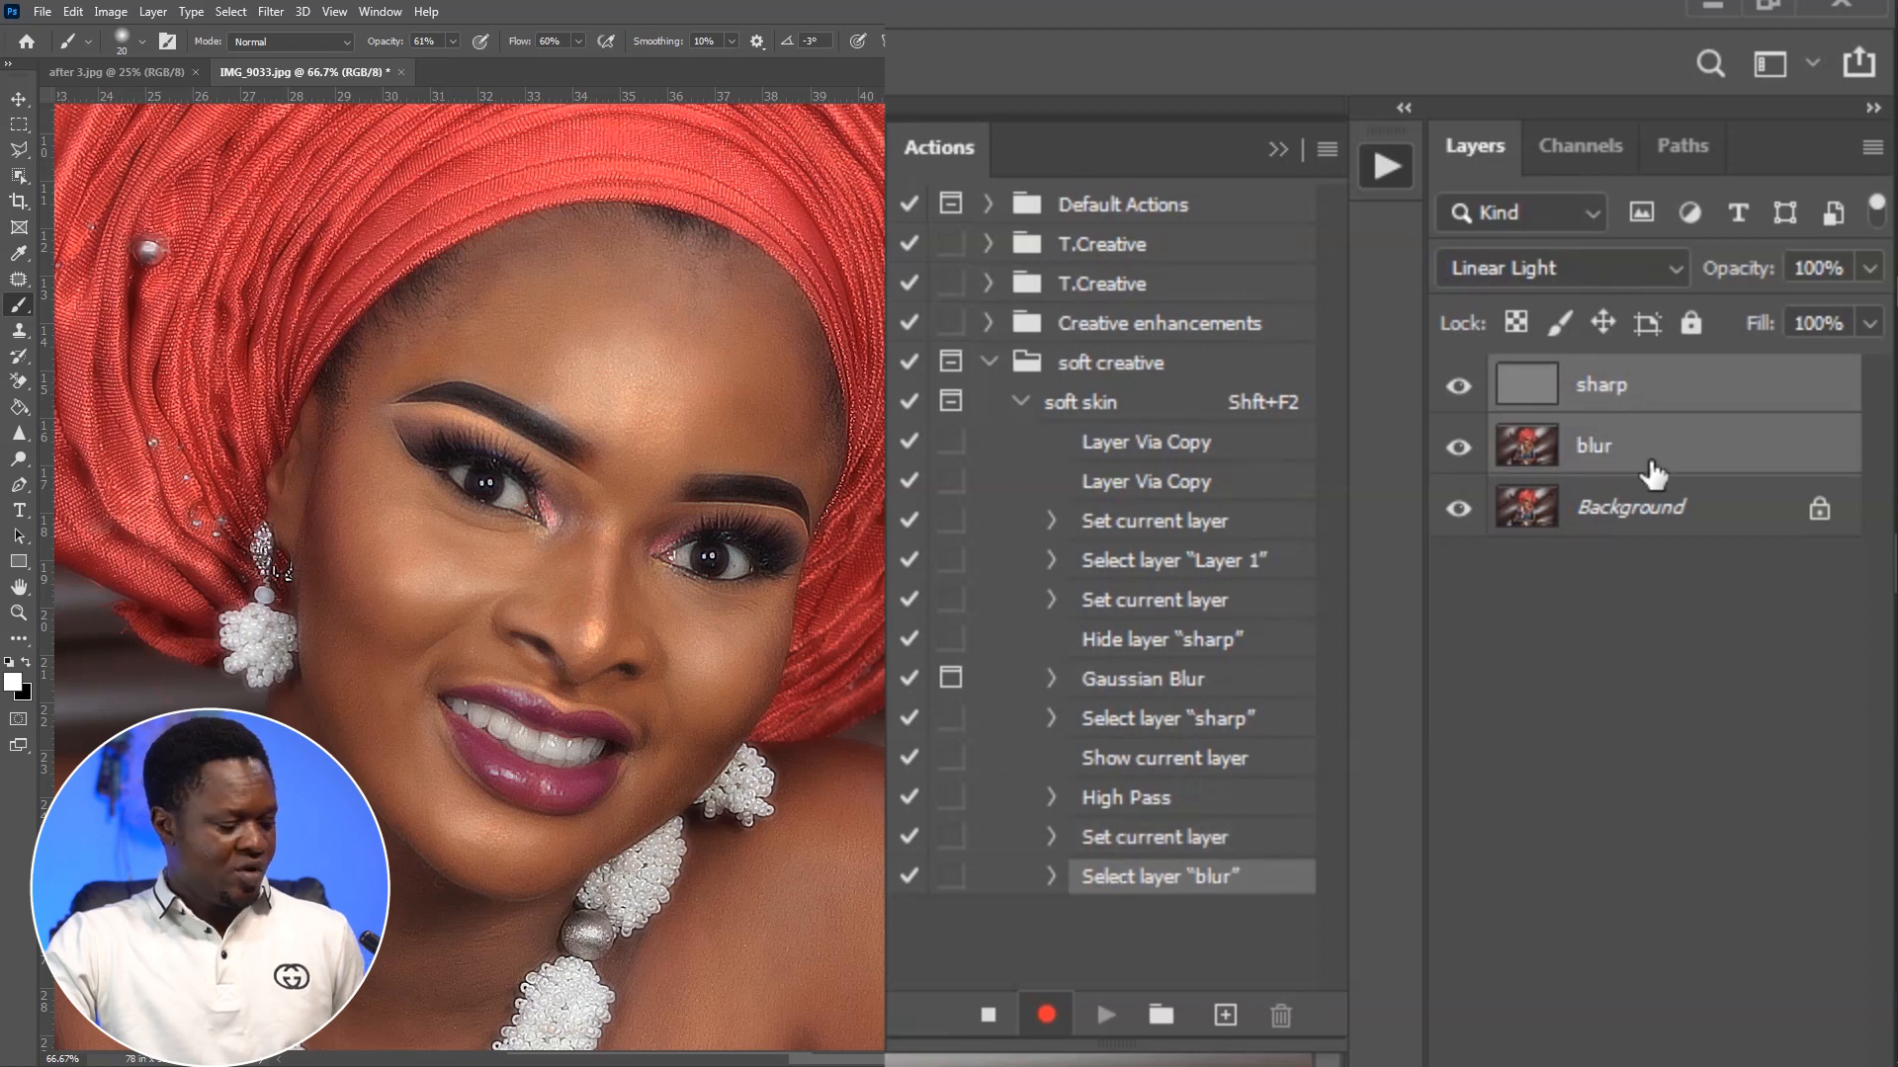
pyautogui.hotkey('ctrl', 'g')
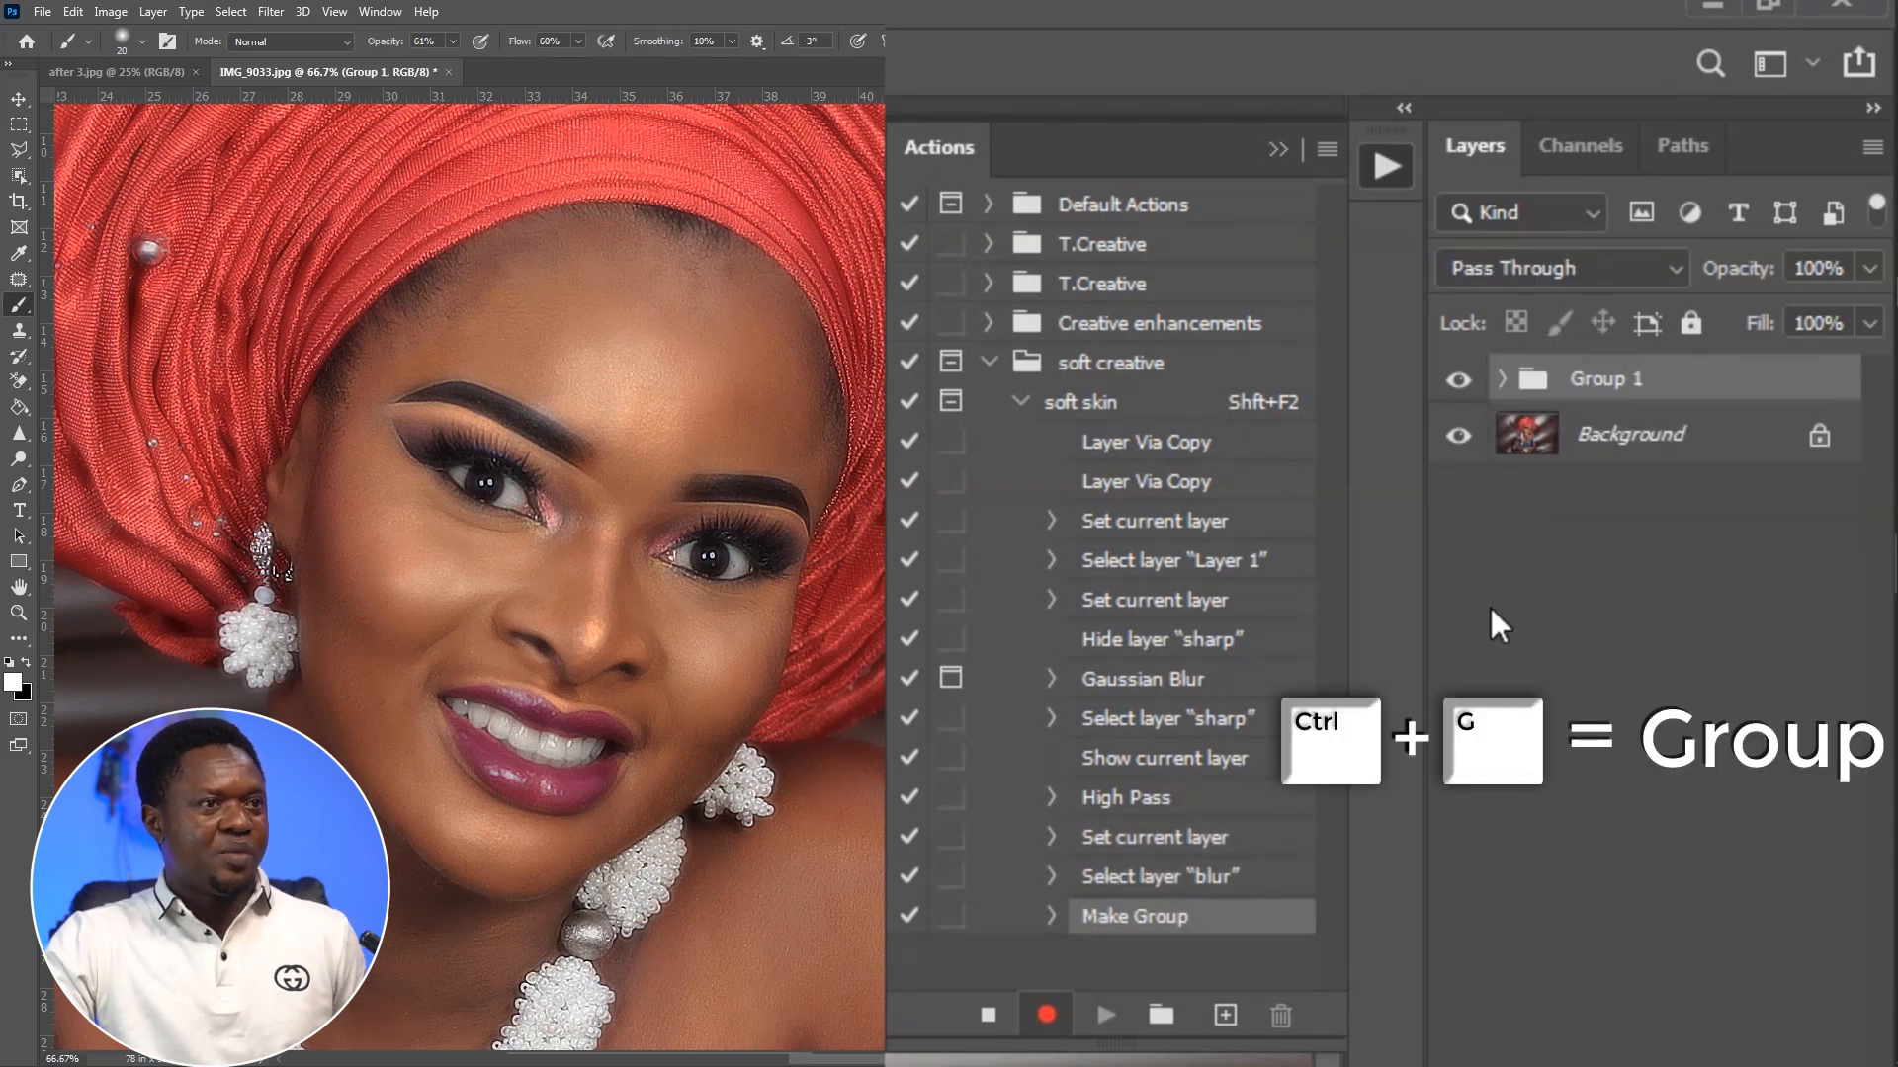
# Add an inverted, black layer mask to the group and stop recording the soft skin action.
pyautogui.click(1501, 379)
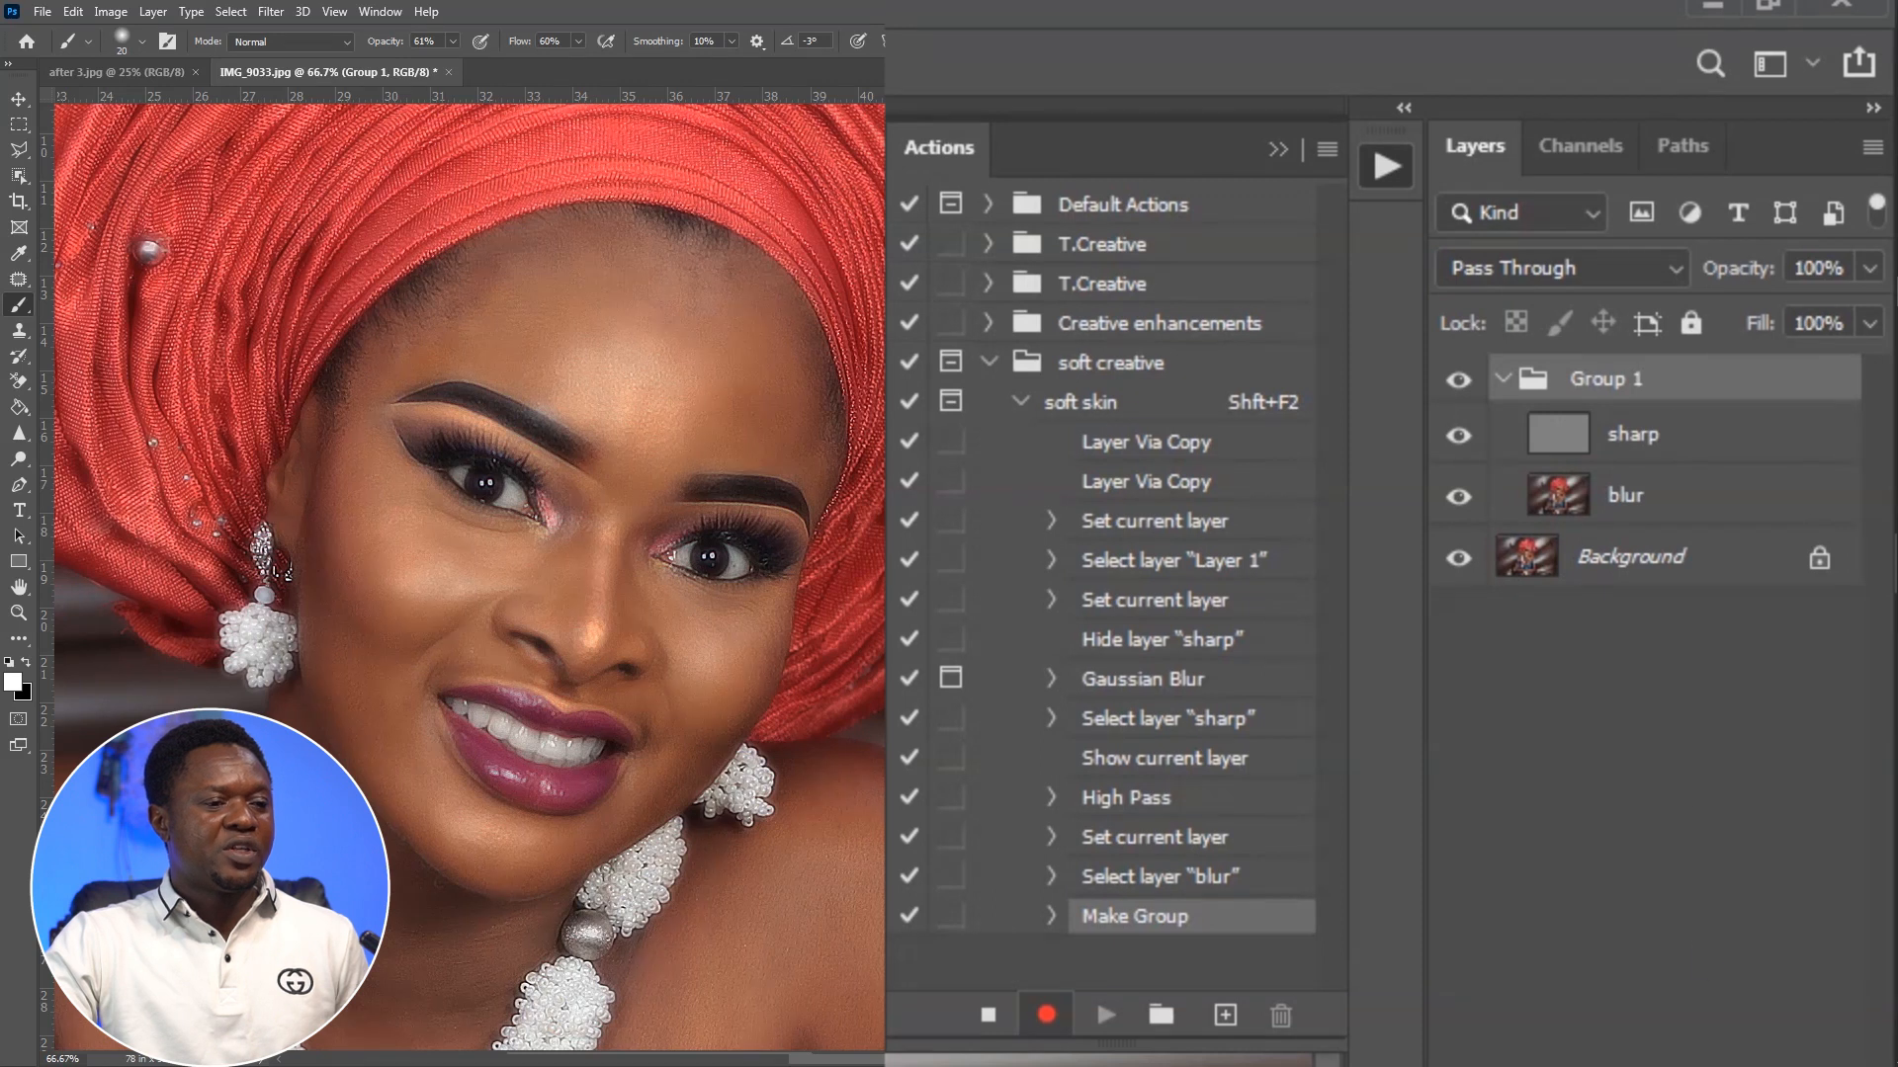
pyautogui.click(1615, 1041)
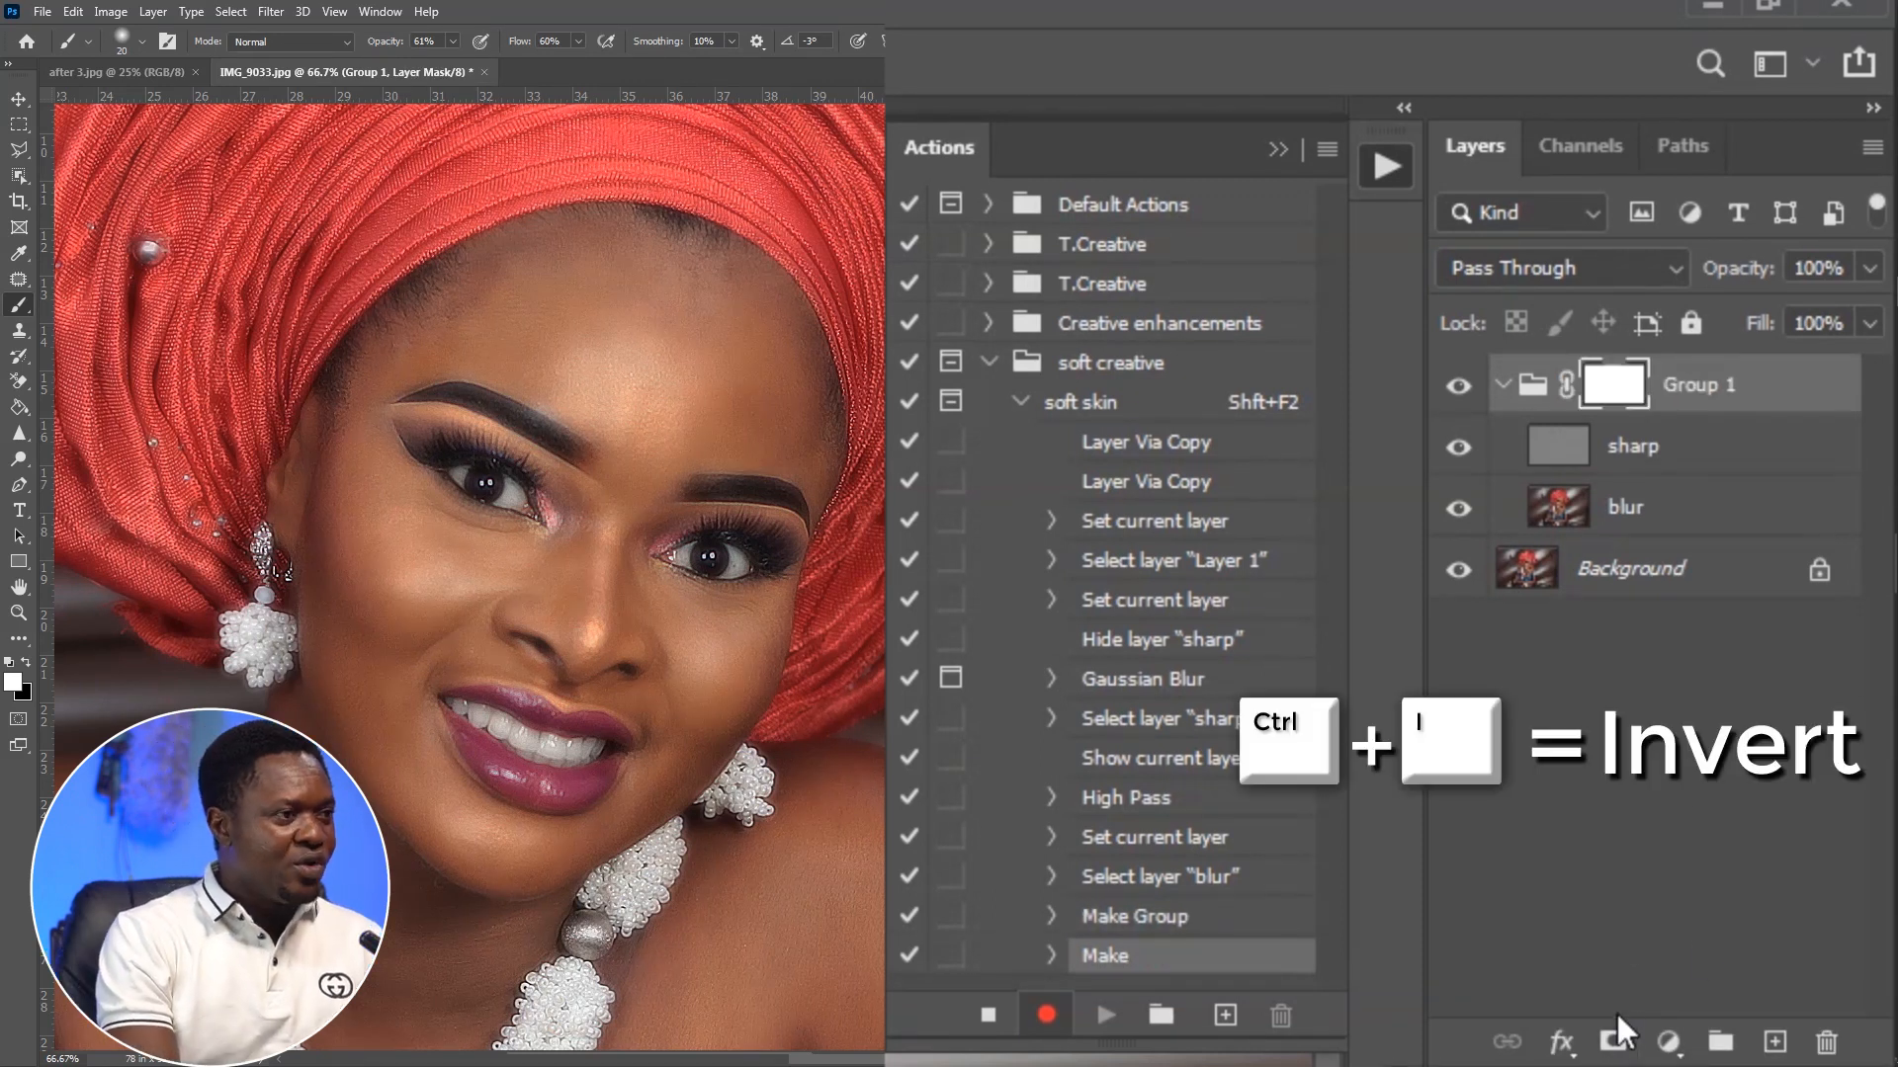
pyautogui.hotkey('ctrl', 'i')
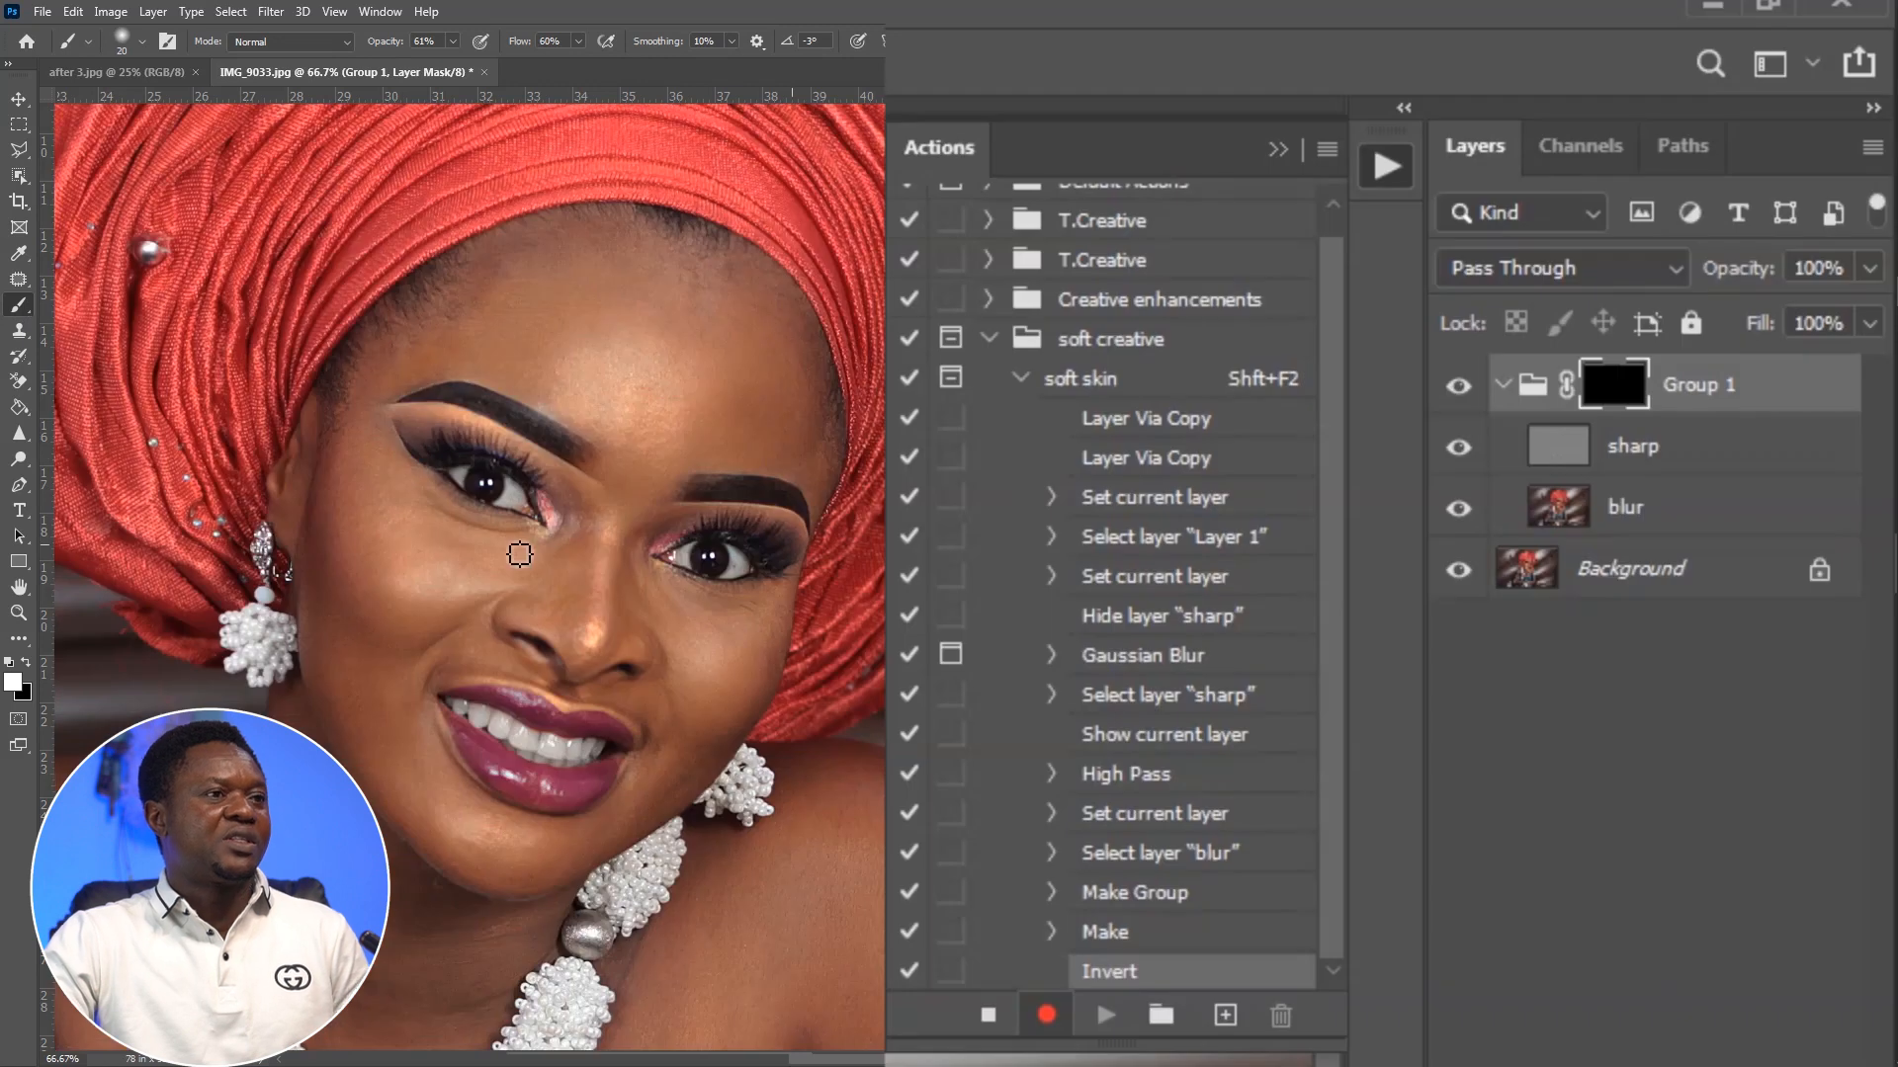
pyautogui.click(986, 1018)
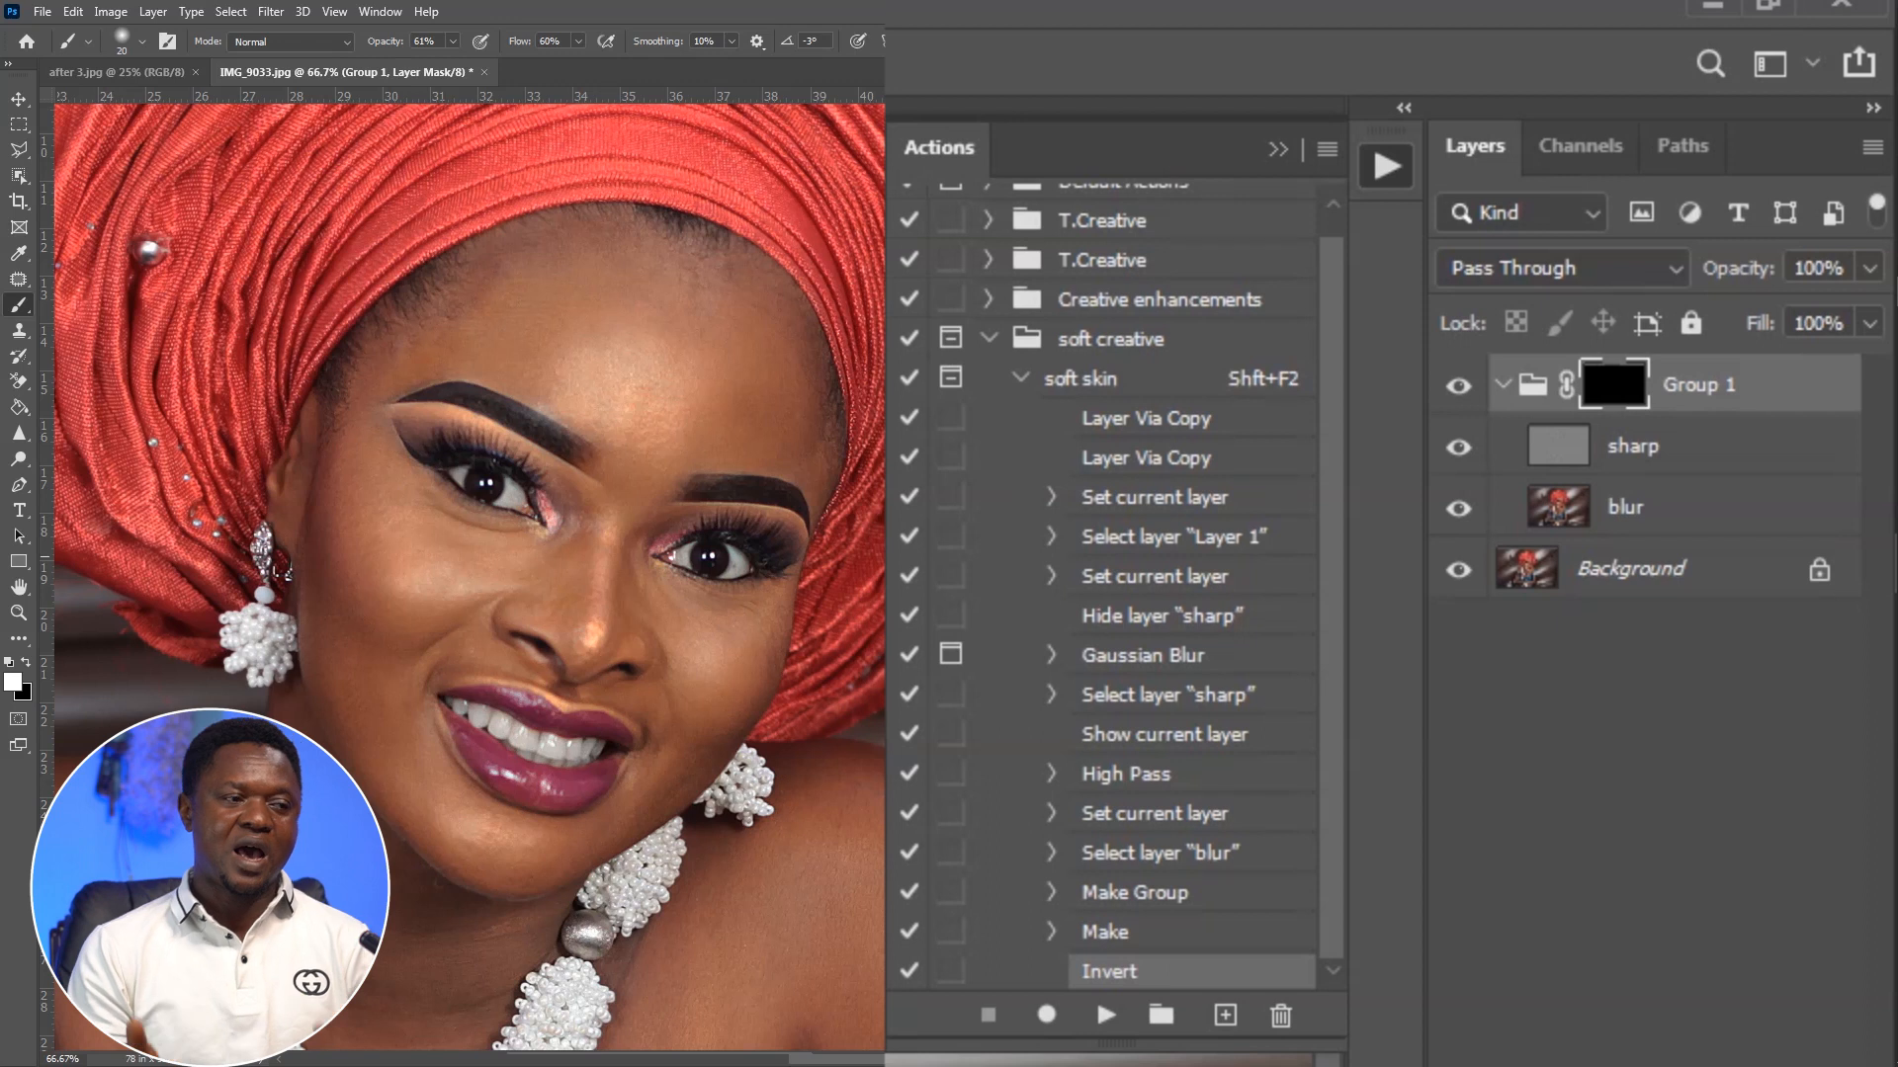
# Delete the group together with its sharp and blur layers, keeping only the Background.
pyautogui.click(1692, 449)
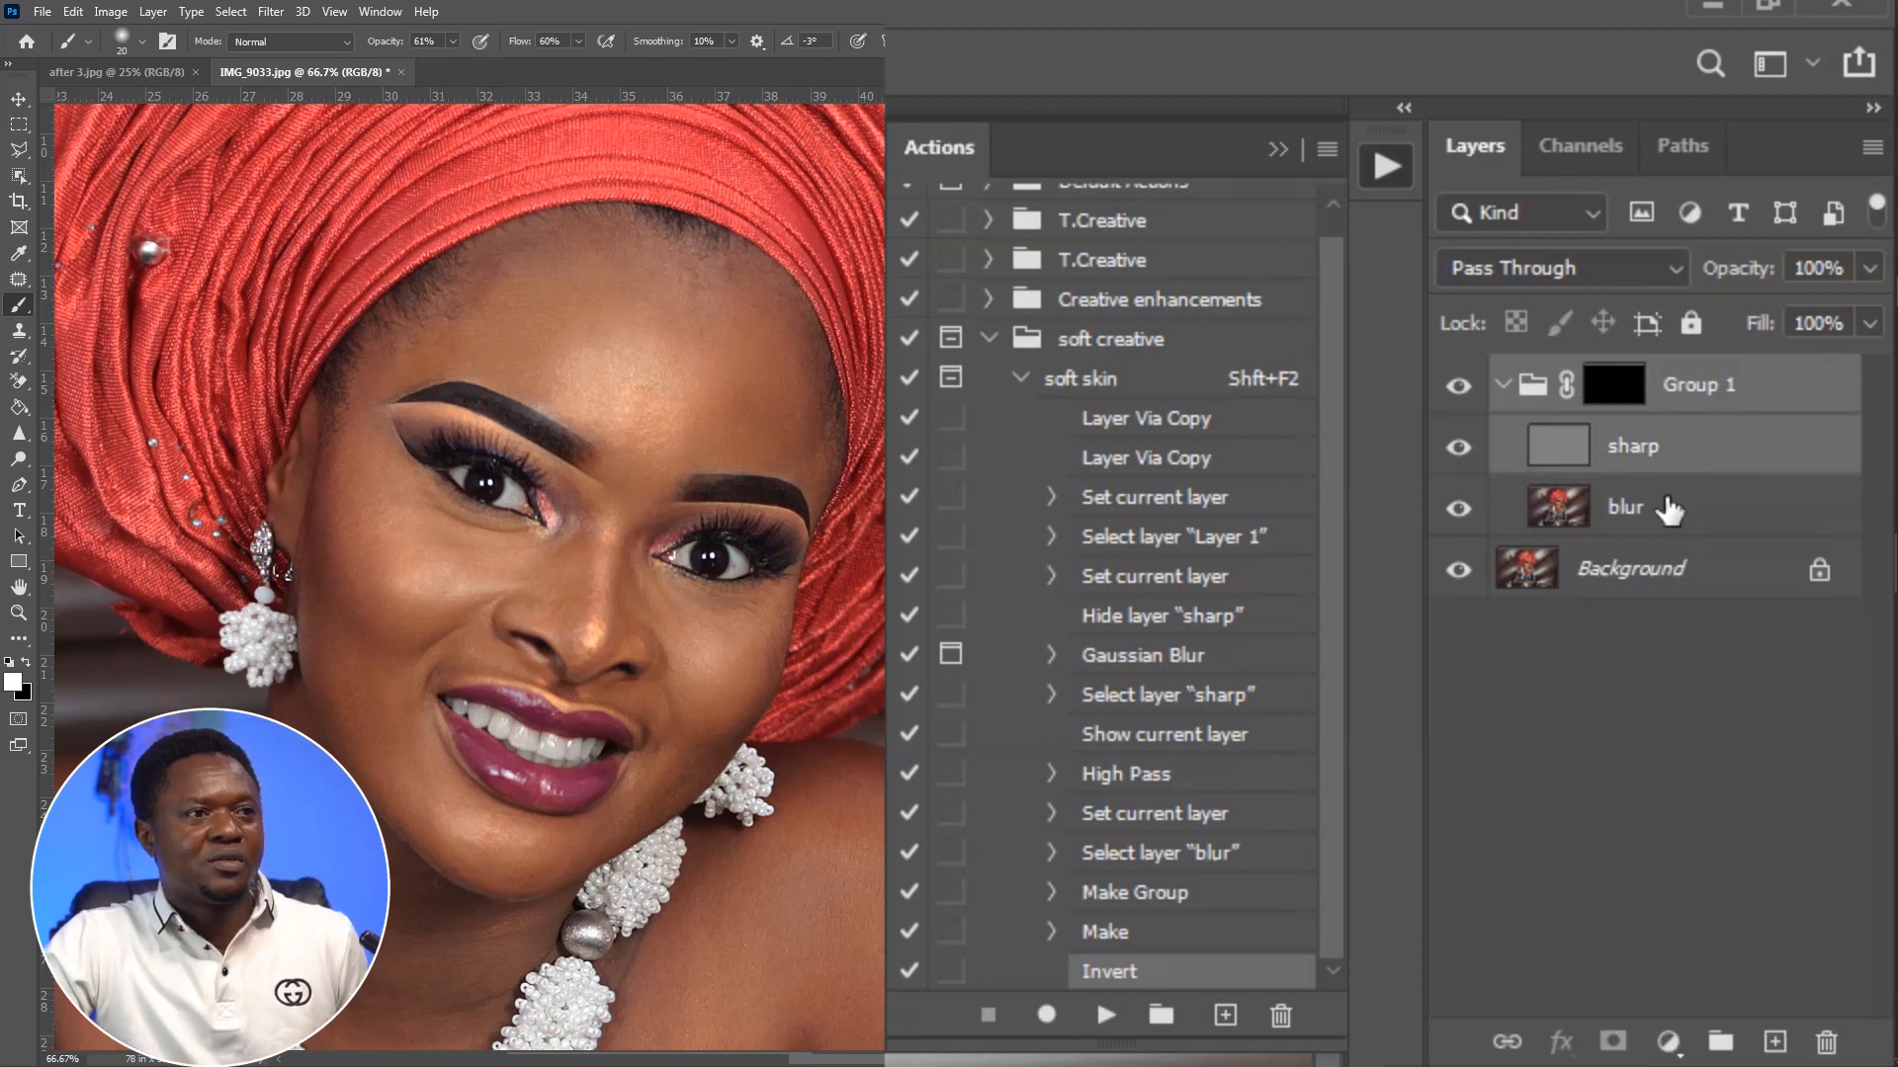
pyautogui.keyDown('shift'); pyautogui.click(1663, 506); pyautogui.keyUp('shift')
pyautogui.moveTo(1707, 450); pyautogui.dragTo(1829, 1046)
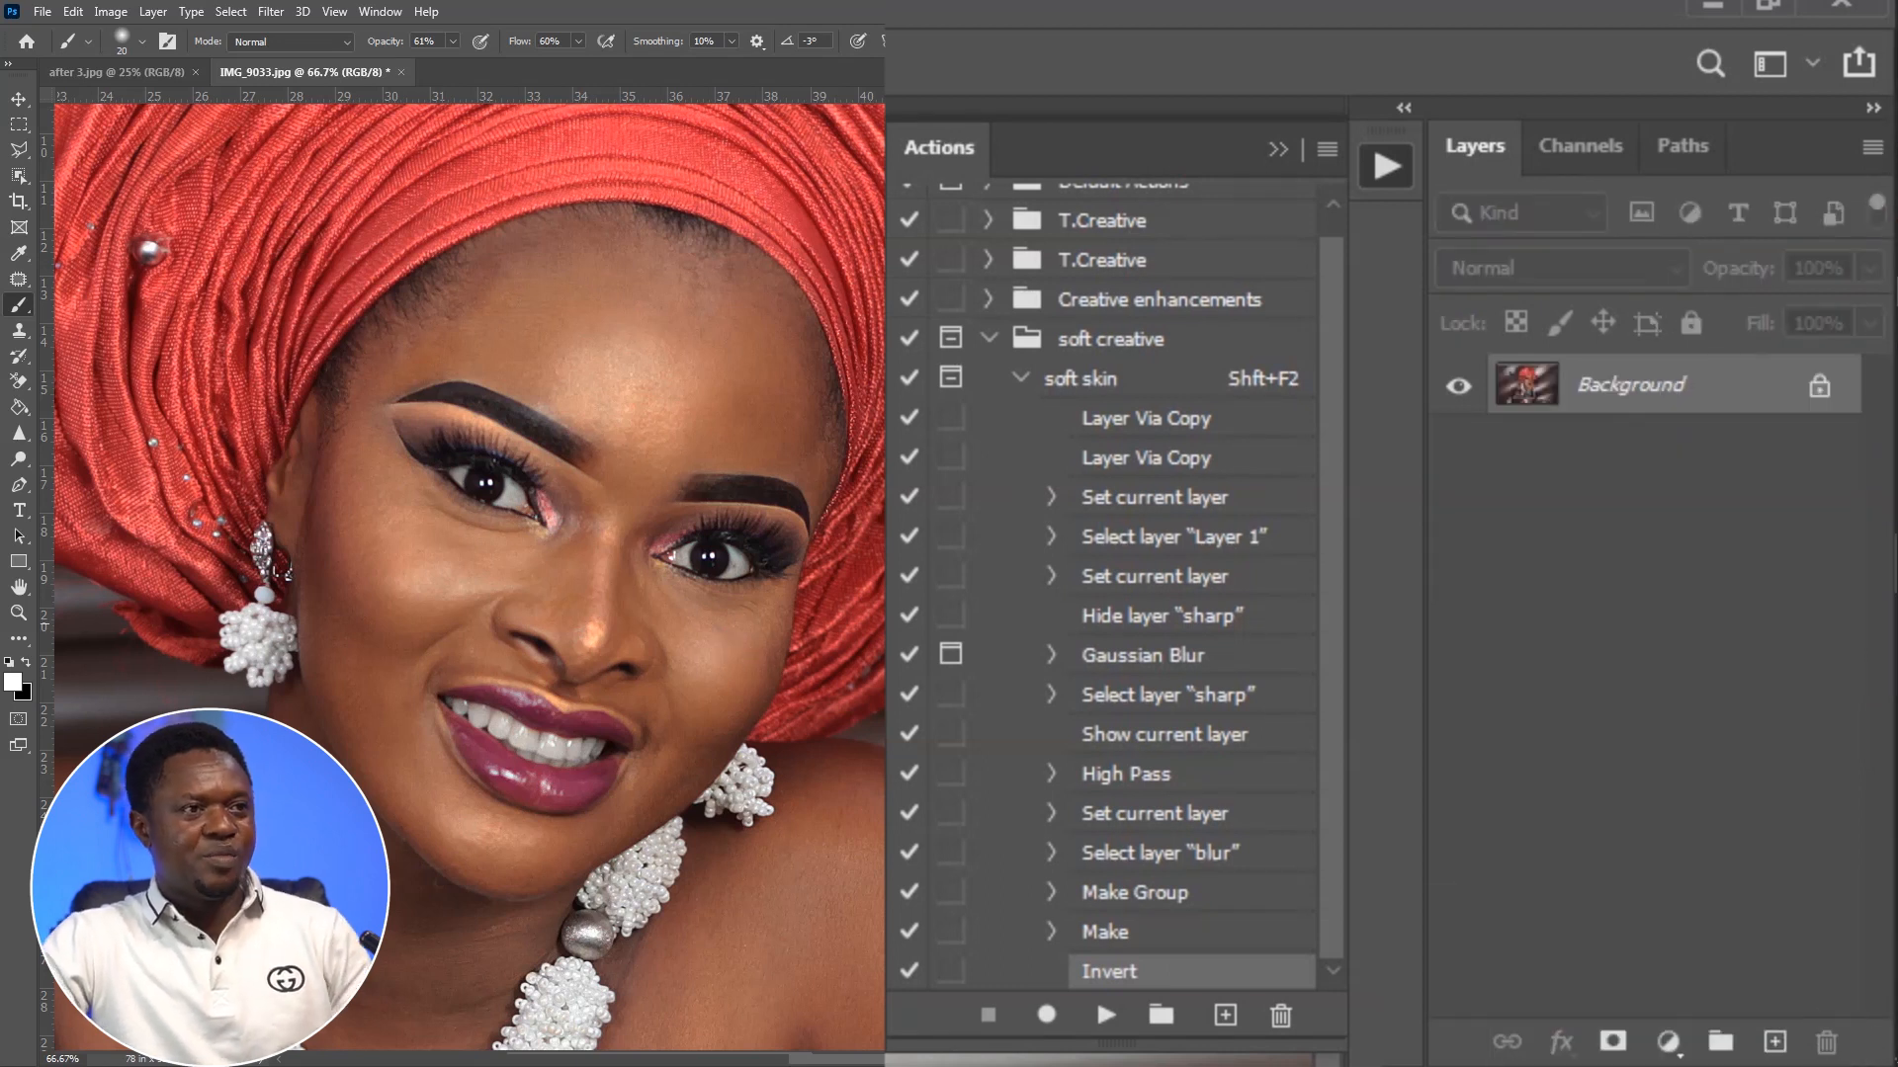
# Play the soft skin action on the Background layer, accepting the Gaussian Blur radius of 6.0 pixels.
pyautogui.scroll(1, 1328, 490)
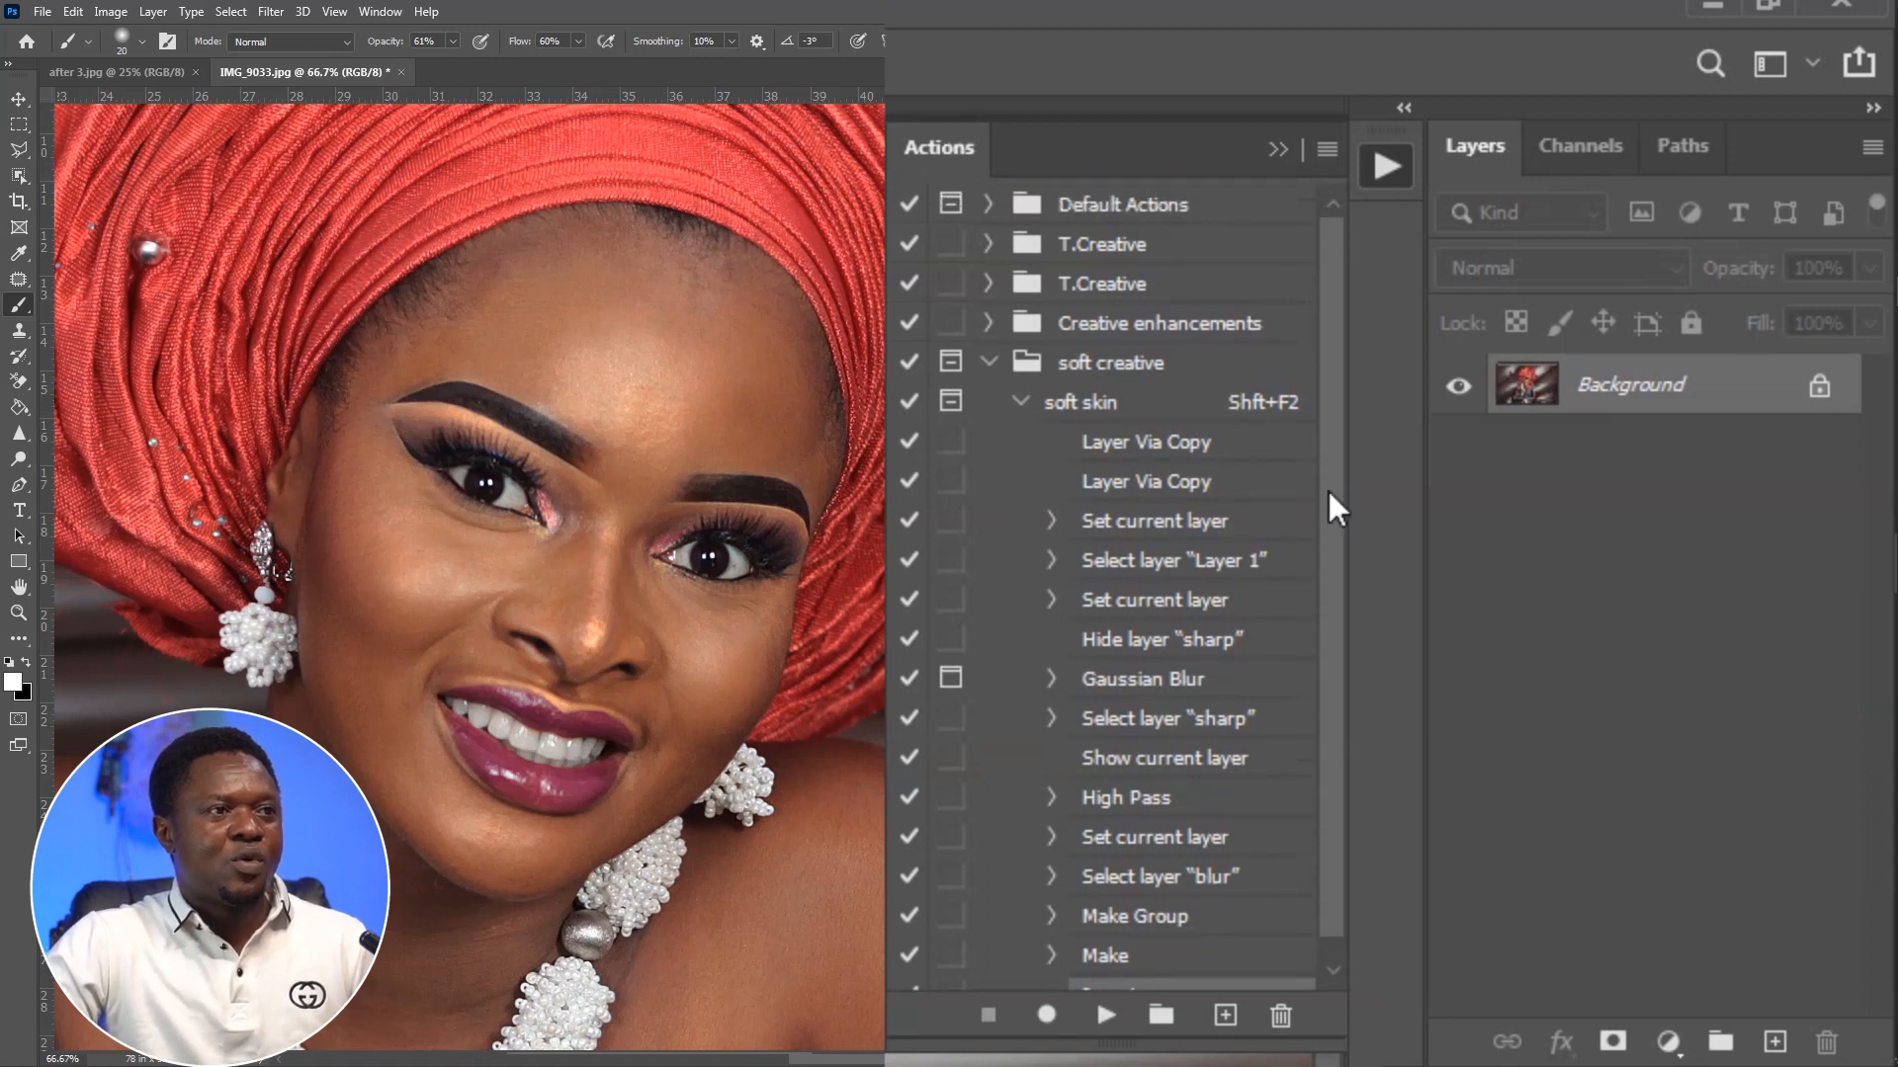
pyautogui.click(1079, 407)
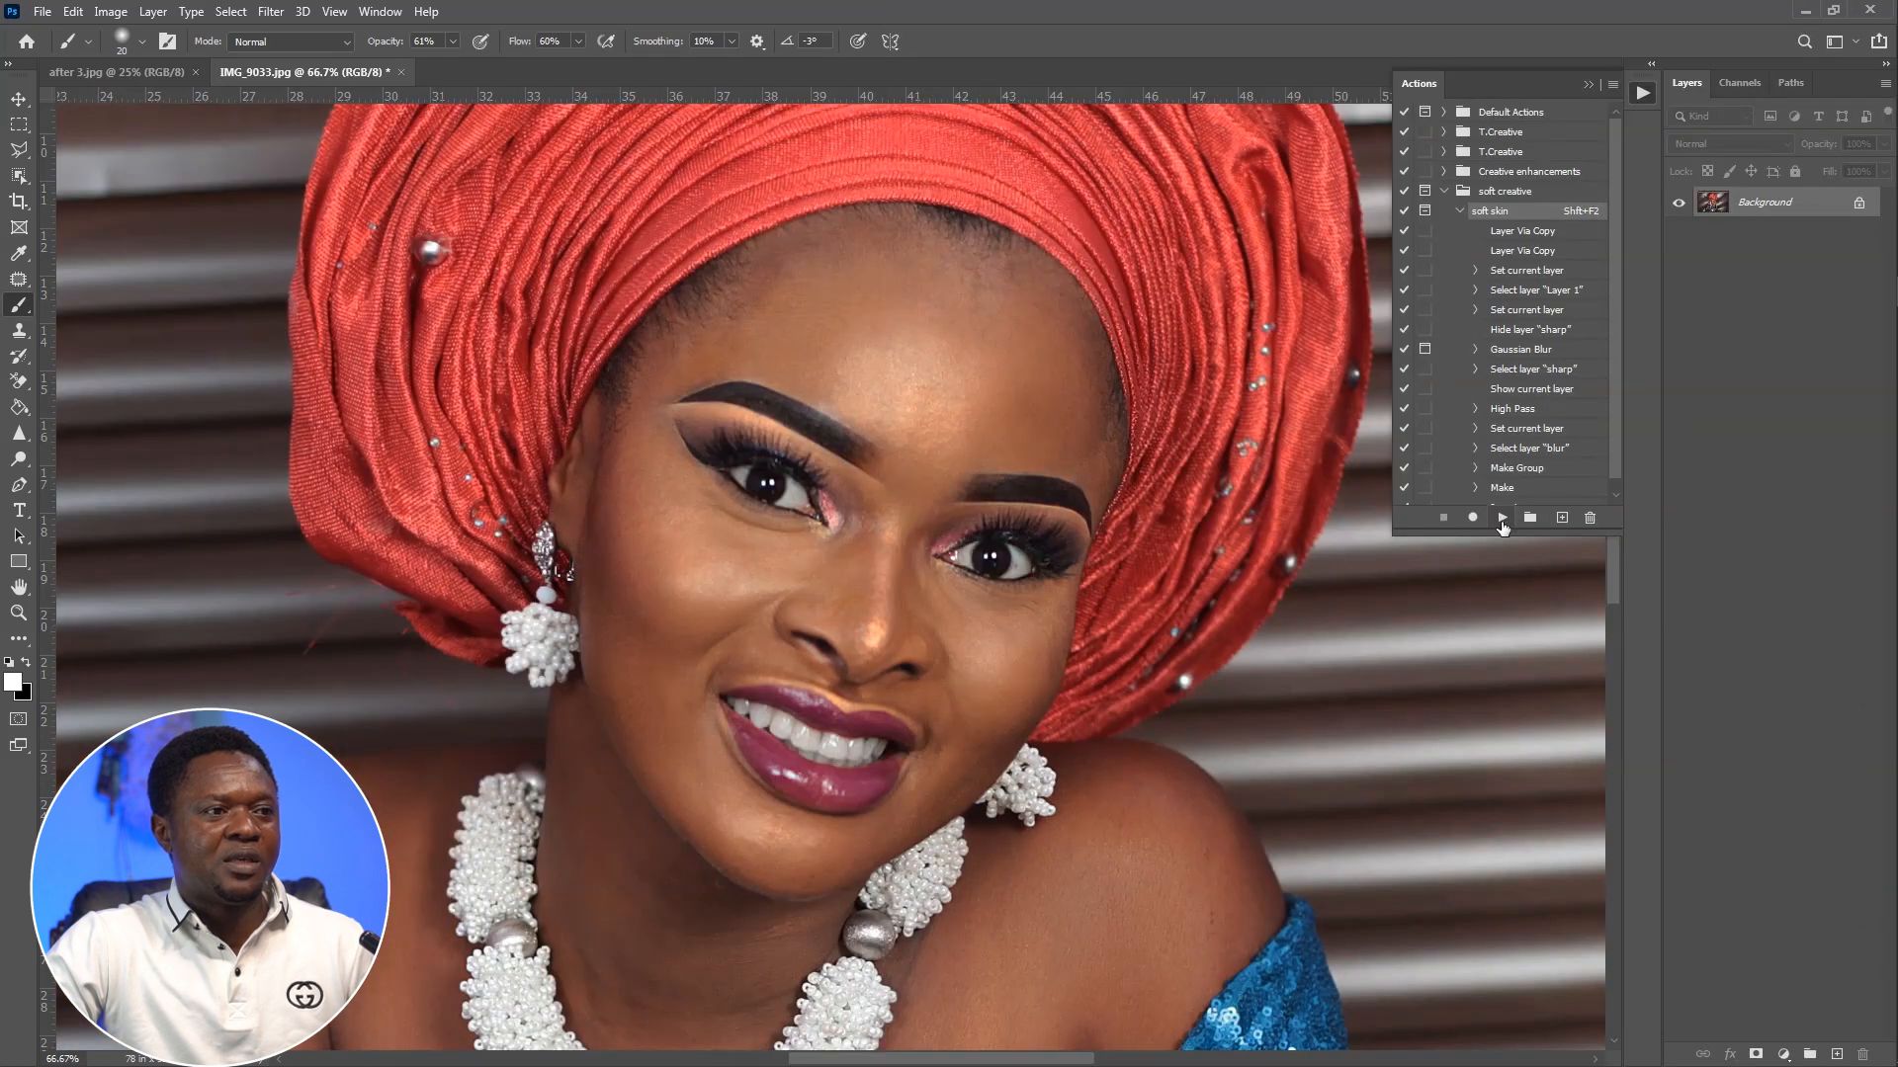
pyautogui.click(1502, 517)
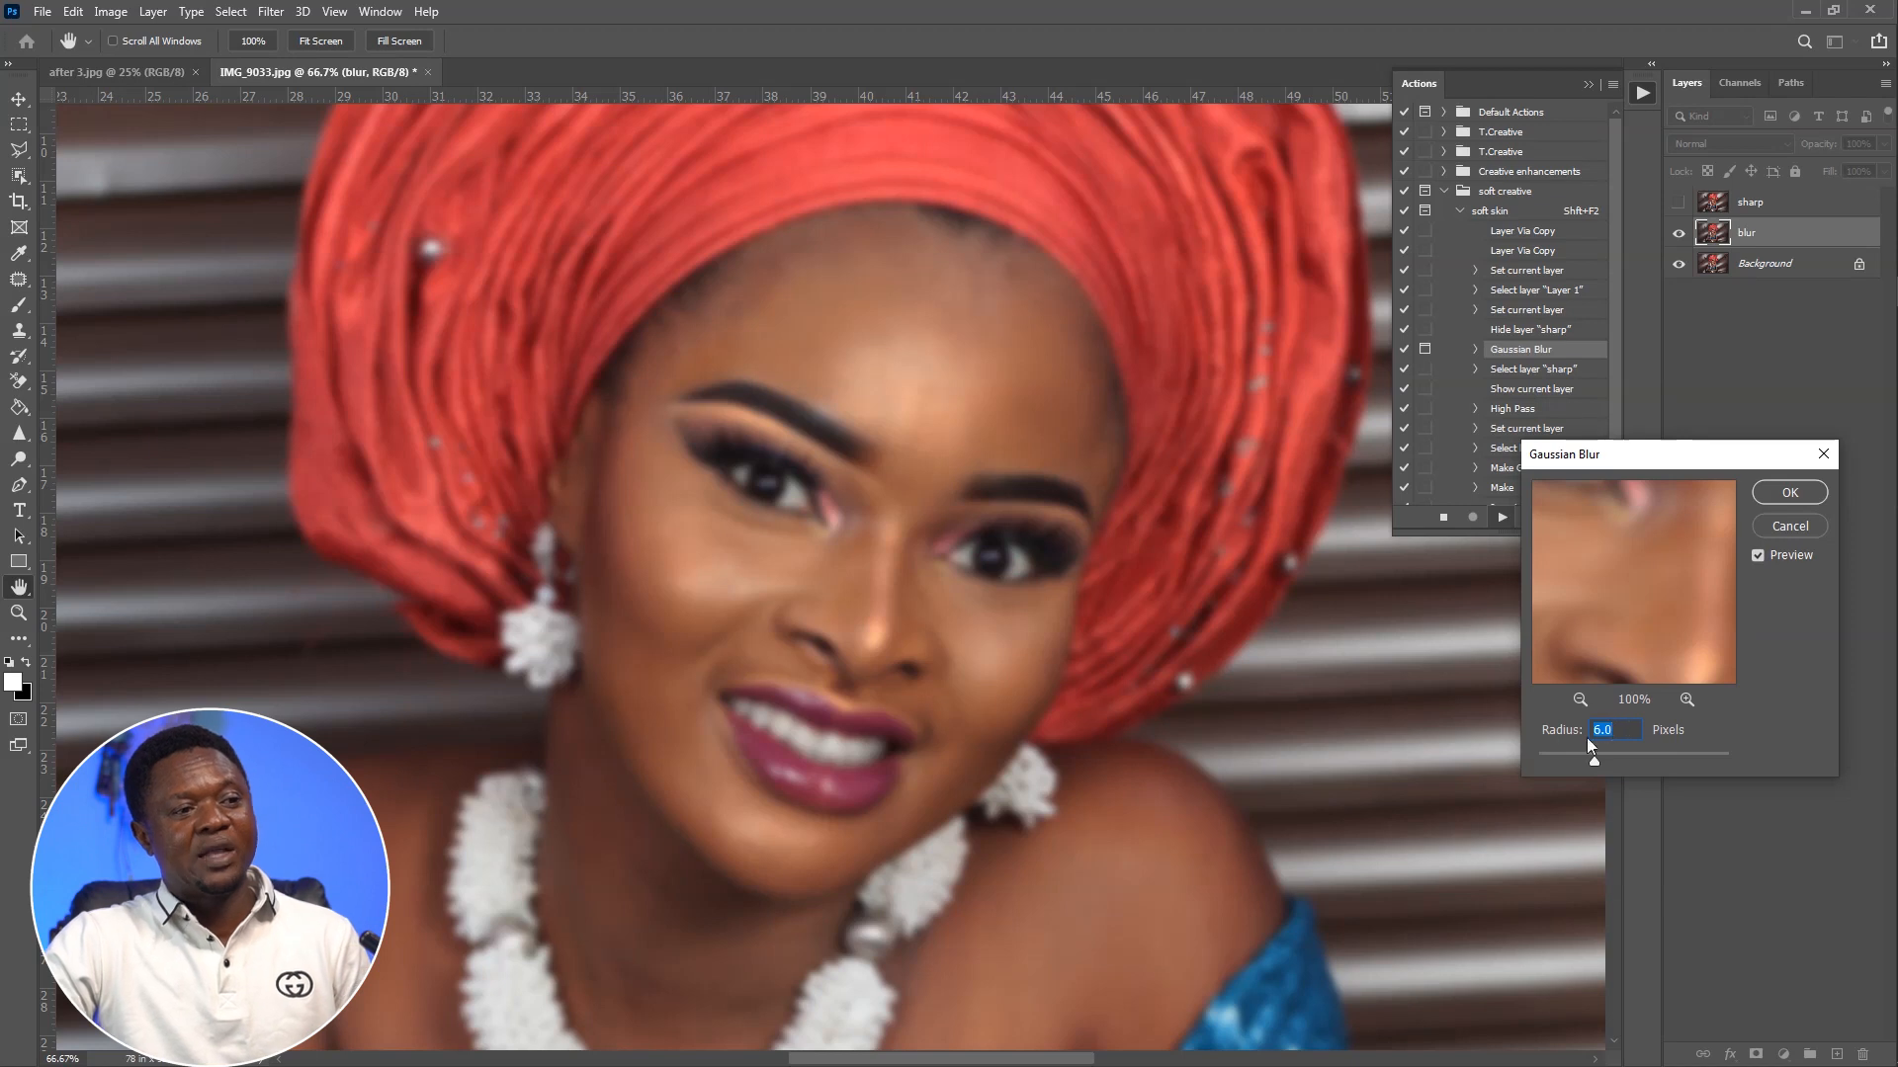
pyautogui.click(1787, 494)
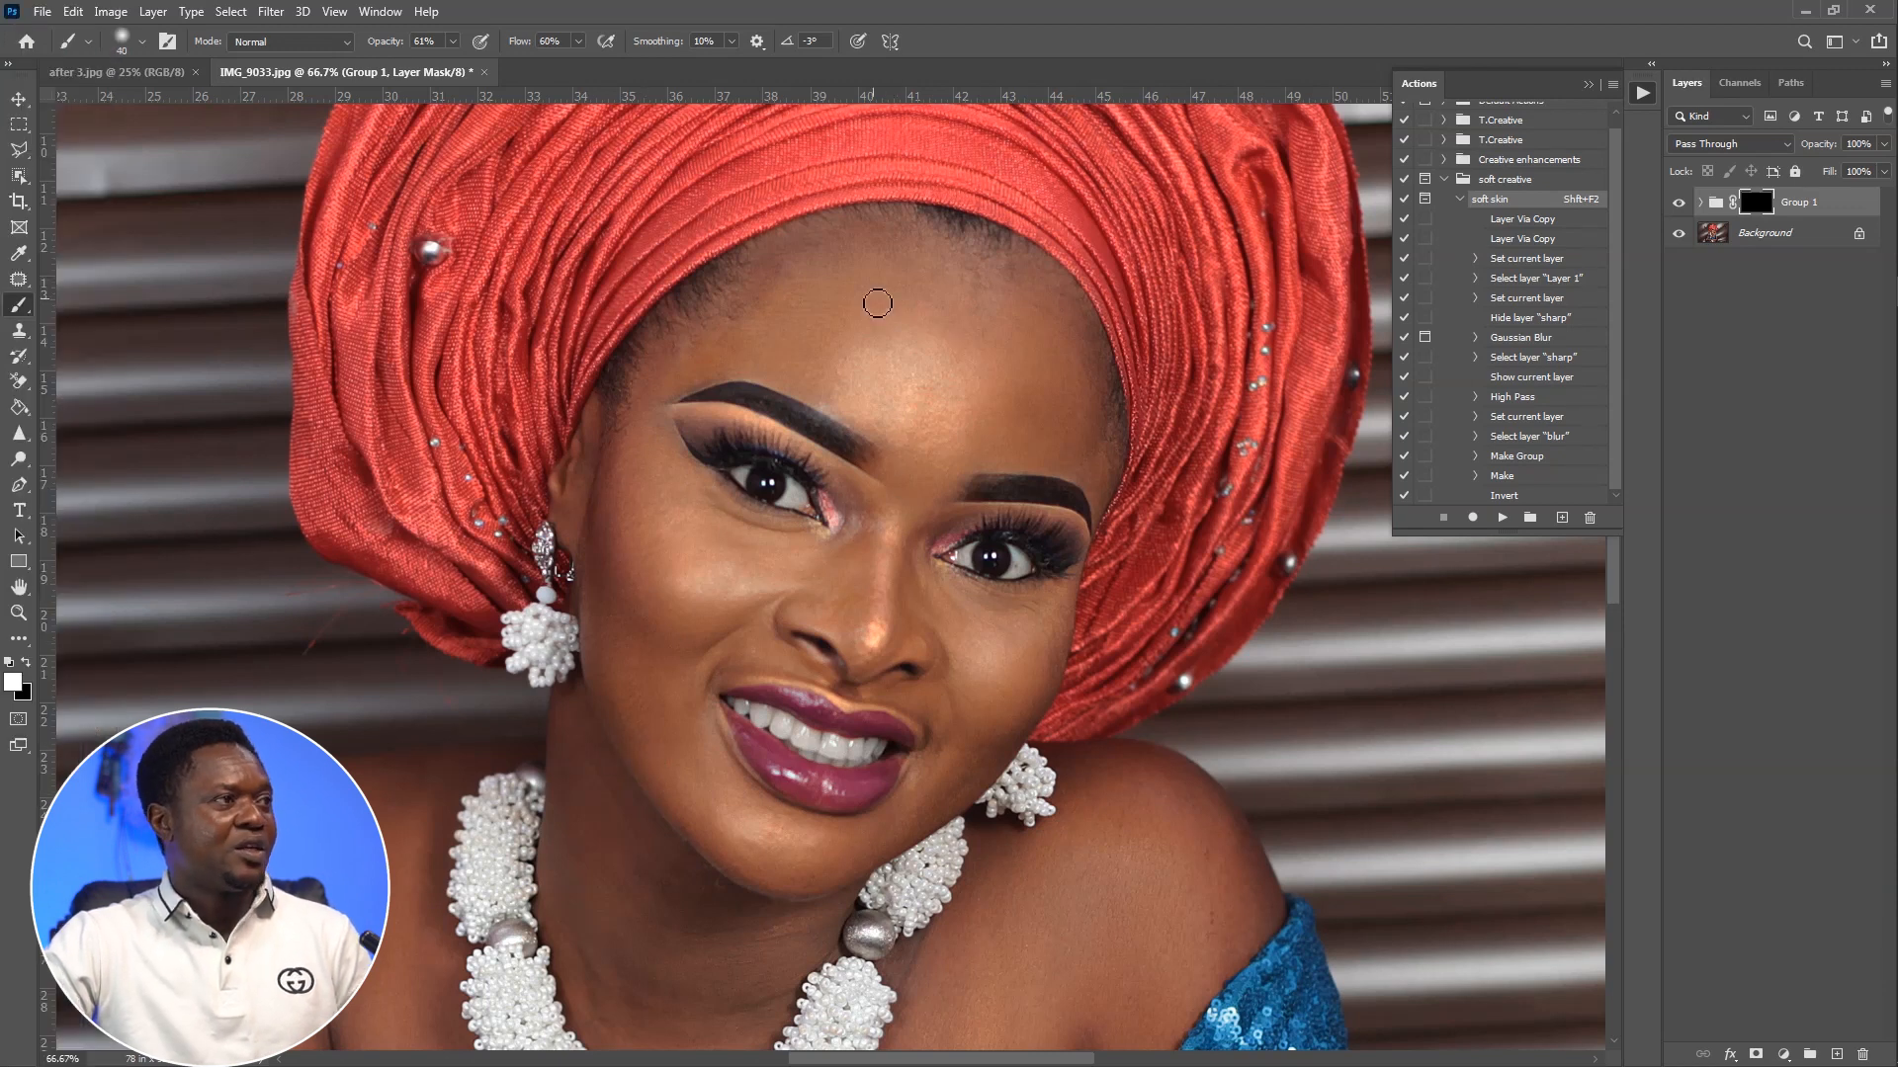
# Set the brush opacity to 85% and the brush flow to 76%.
pyautogui.click(451, 40)
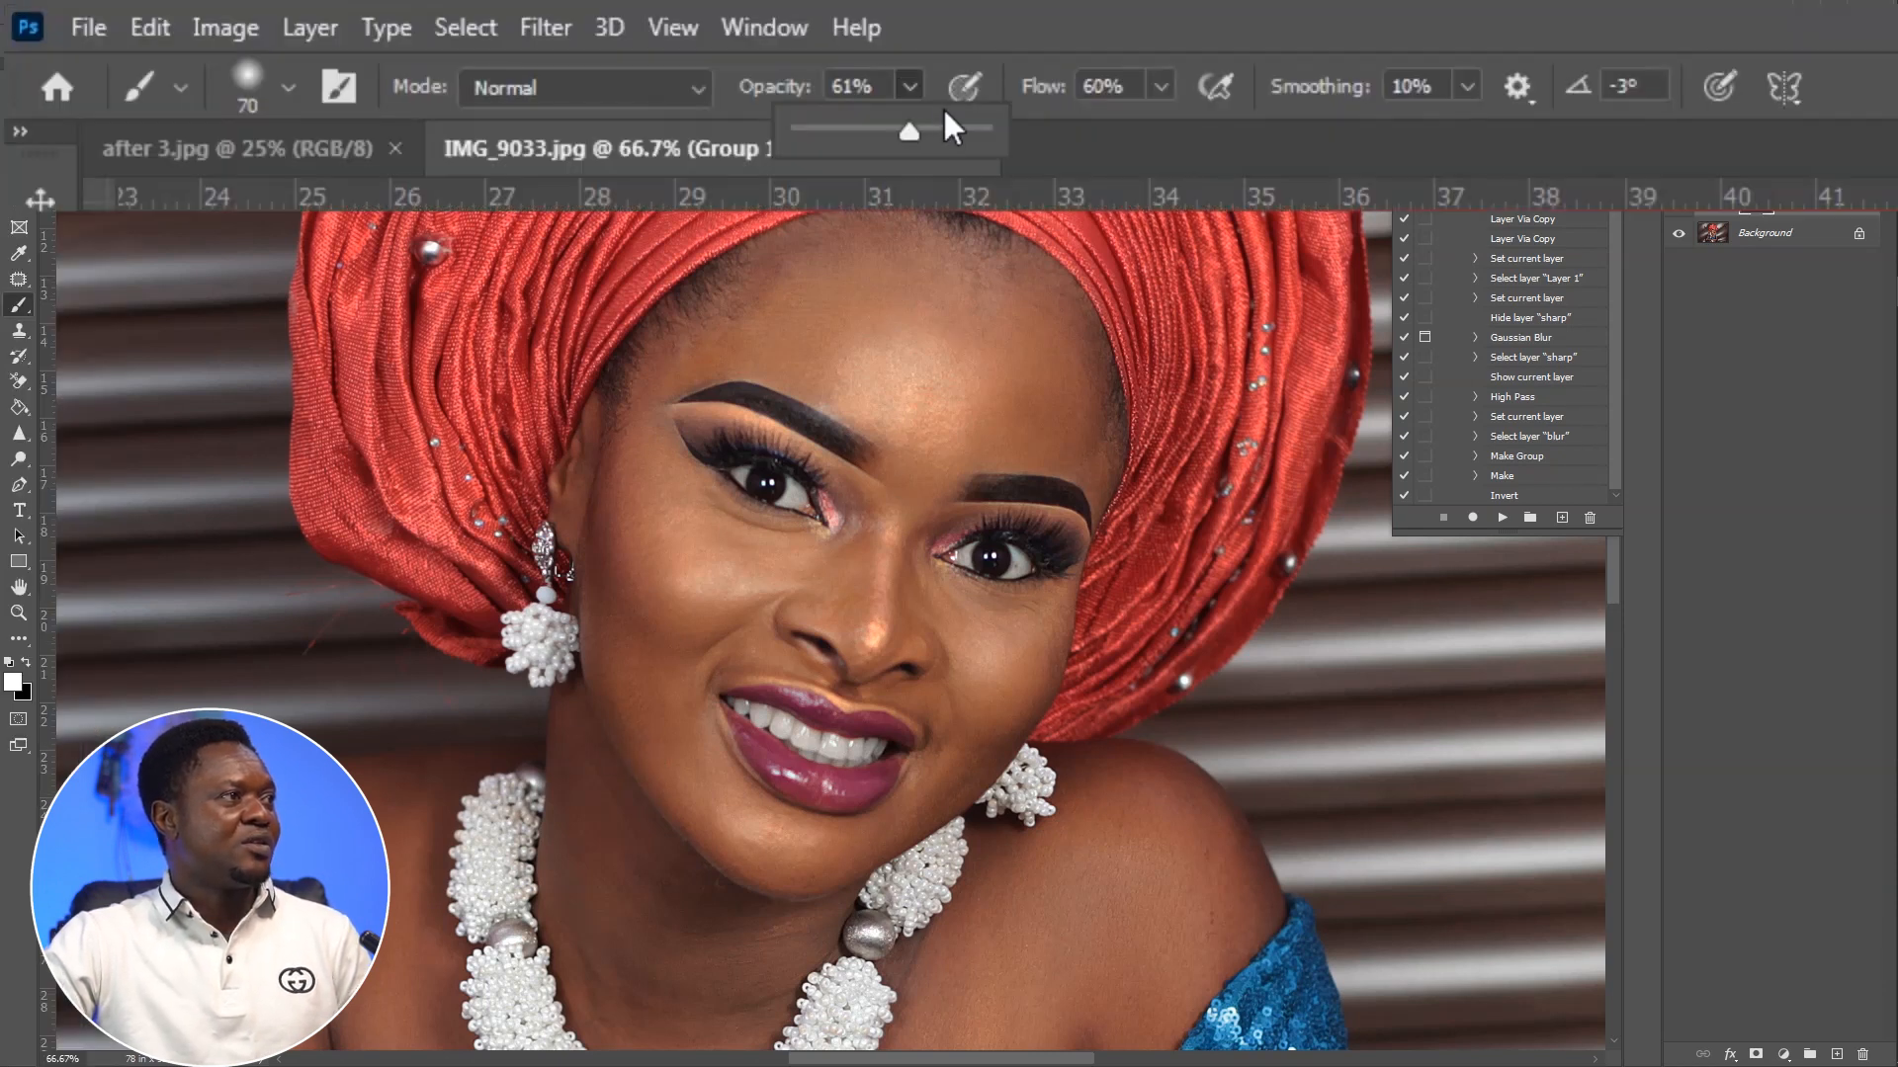
pyautogui.click(1162, 86)
pyautogui.click(1196, 130)
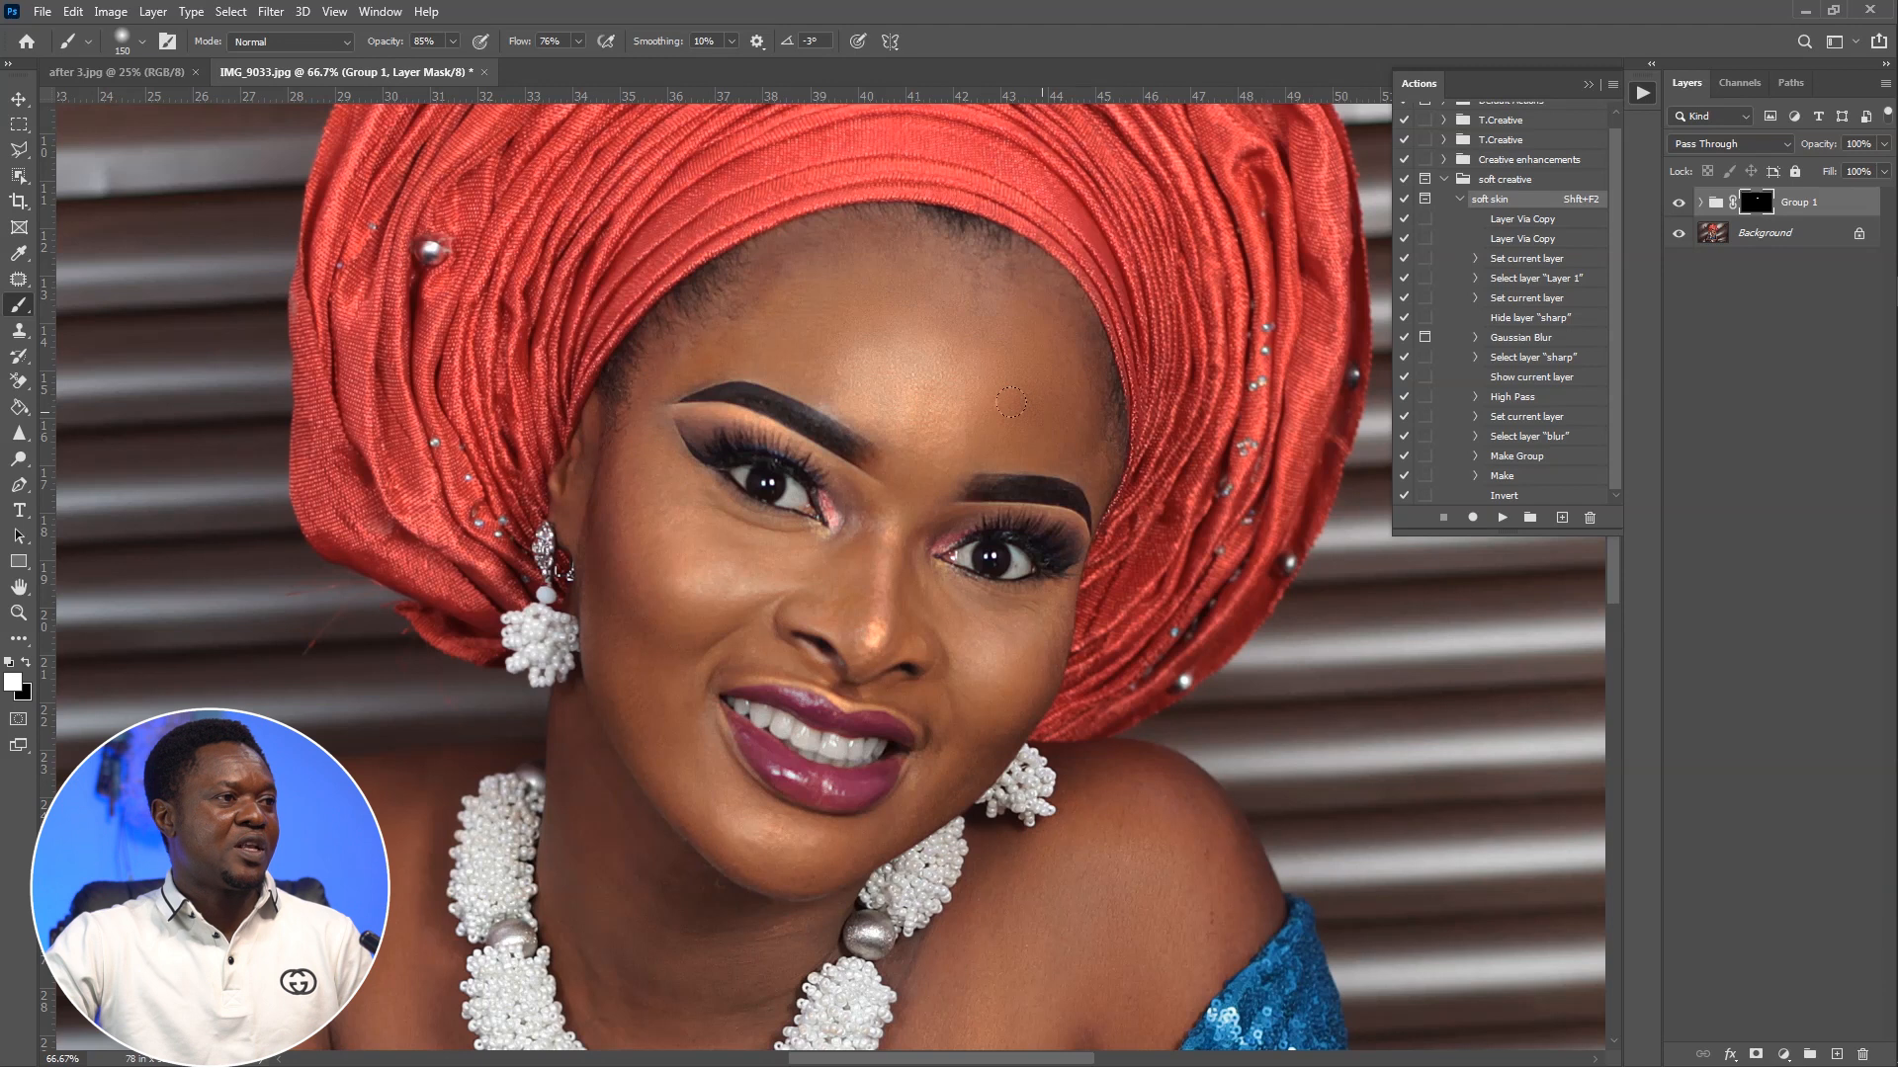
# Paint white on Group 1's layer mask over the forehead and face with a smaller soft brush to reveal the skin smoothing.
pyautogui.press('[')
pyautogui.press('[')
pyautogui.press('[')
pyautogui.press('[')
pyautogui.moveTo(1003, 446); pyautogui.dragTo(966, 439)
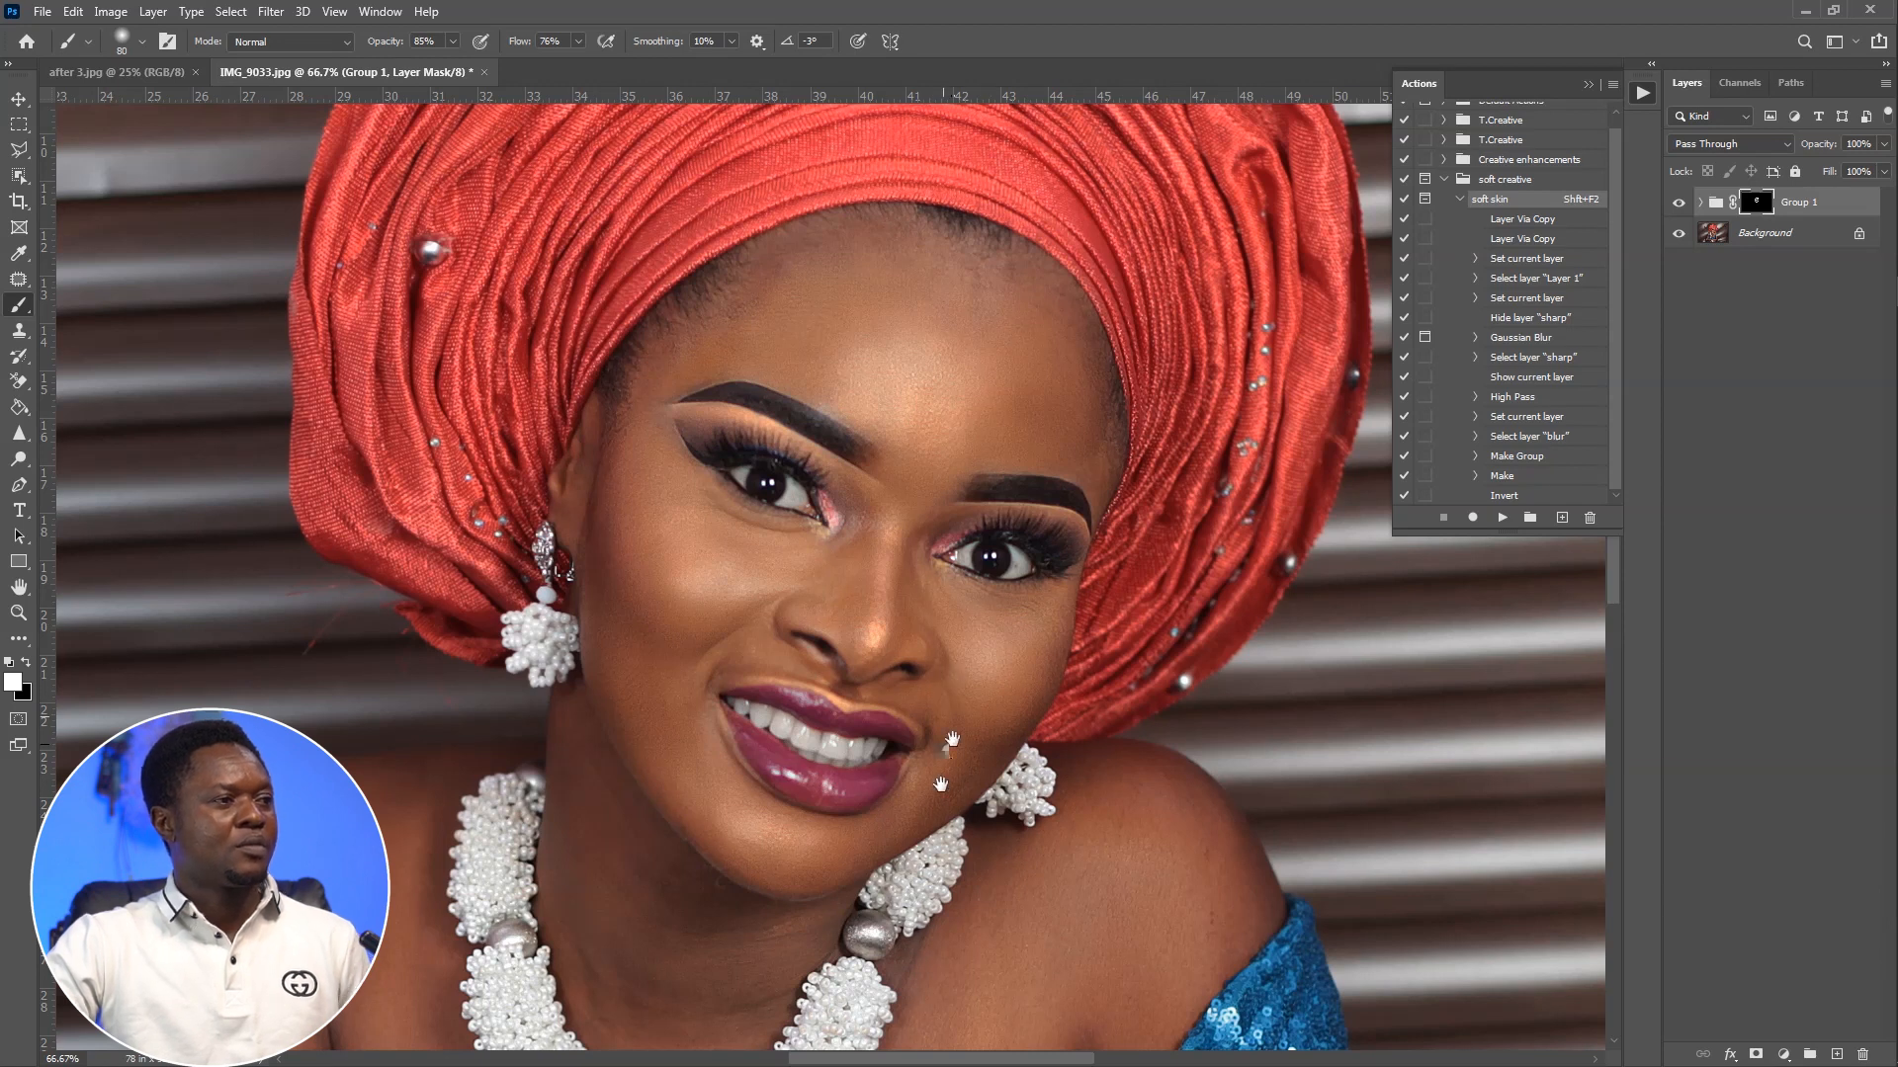
# Enlarge the brush to 175 and paint white on Group 1's mask over the neck, chest, shoulder and arm skin.
pyautogui.scroll(-4, 947, 781)
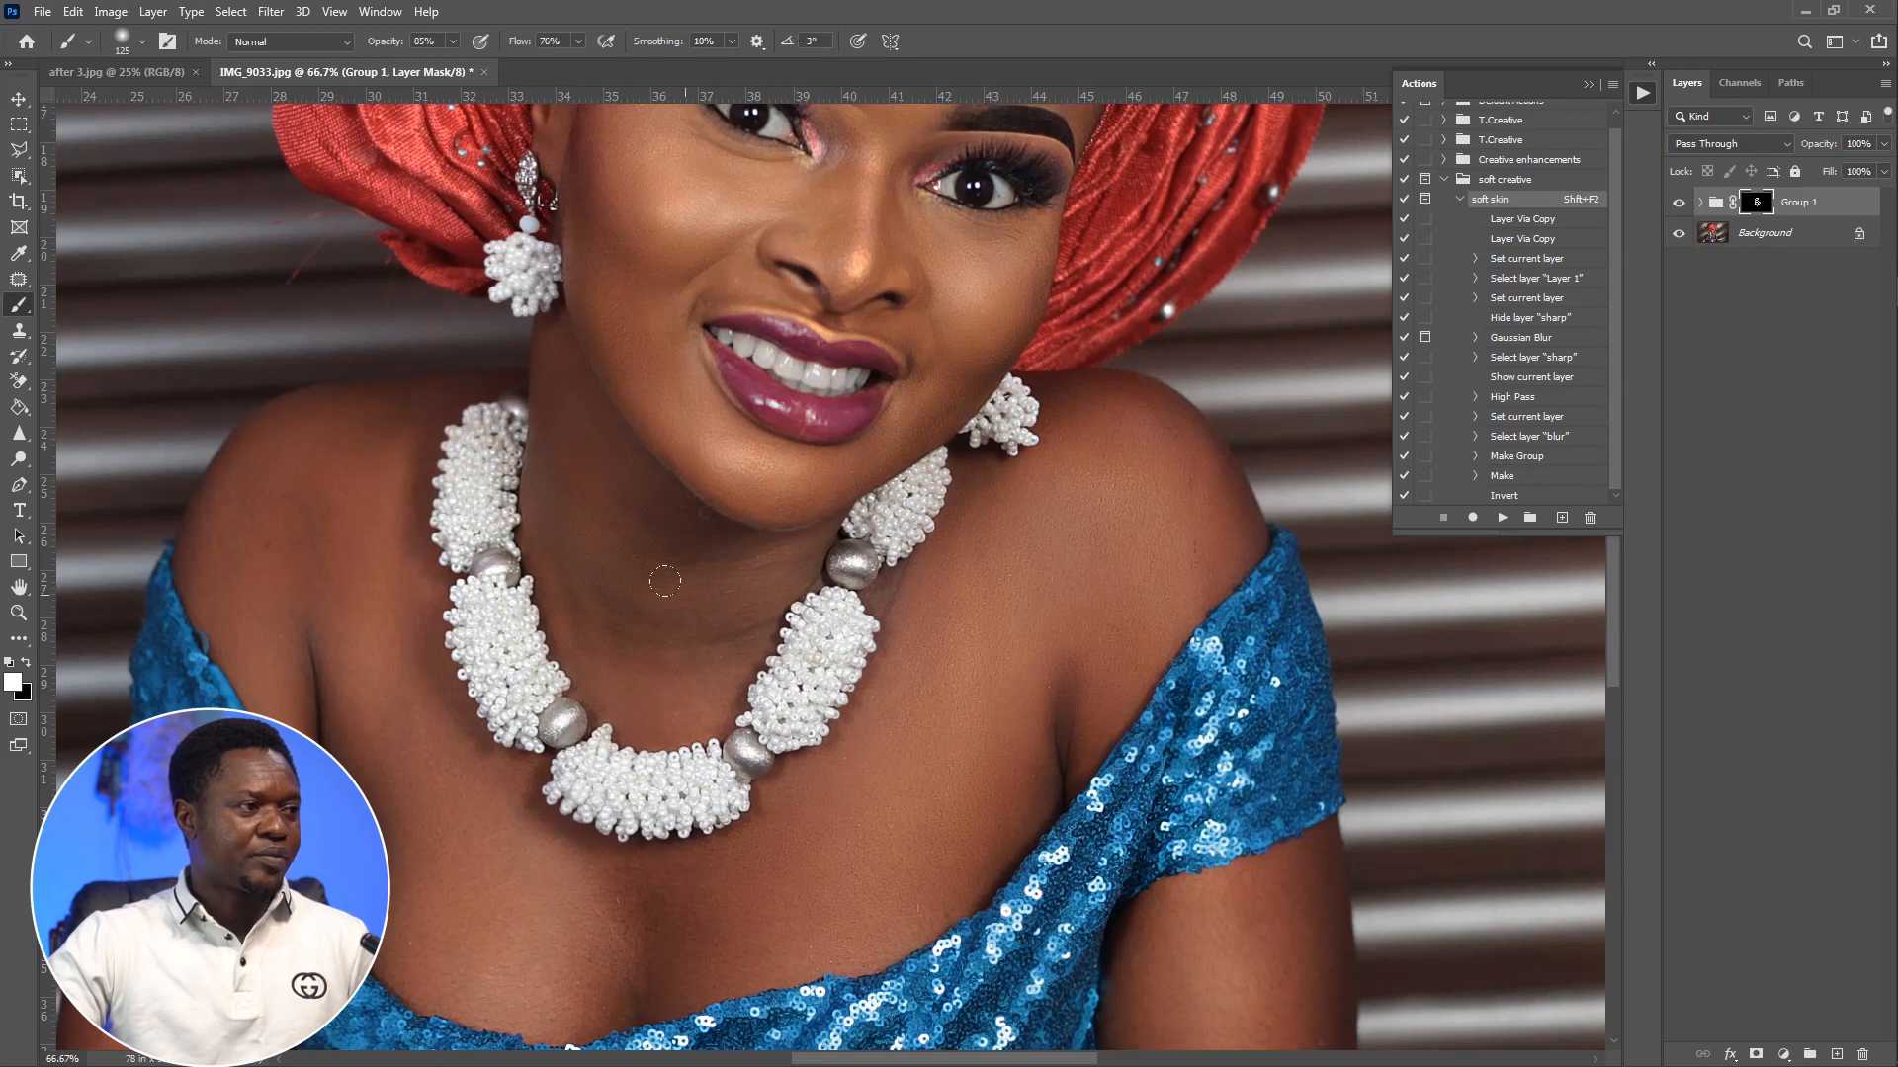
pyautogui.press(']')
pyautogui.press(']')
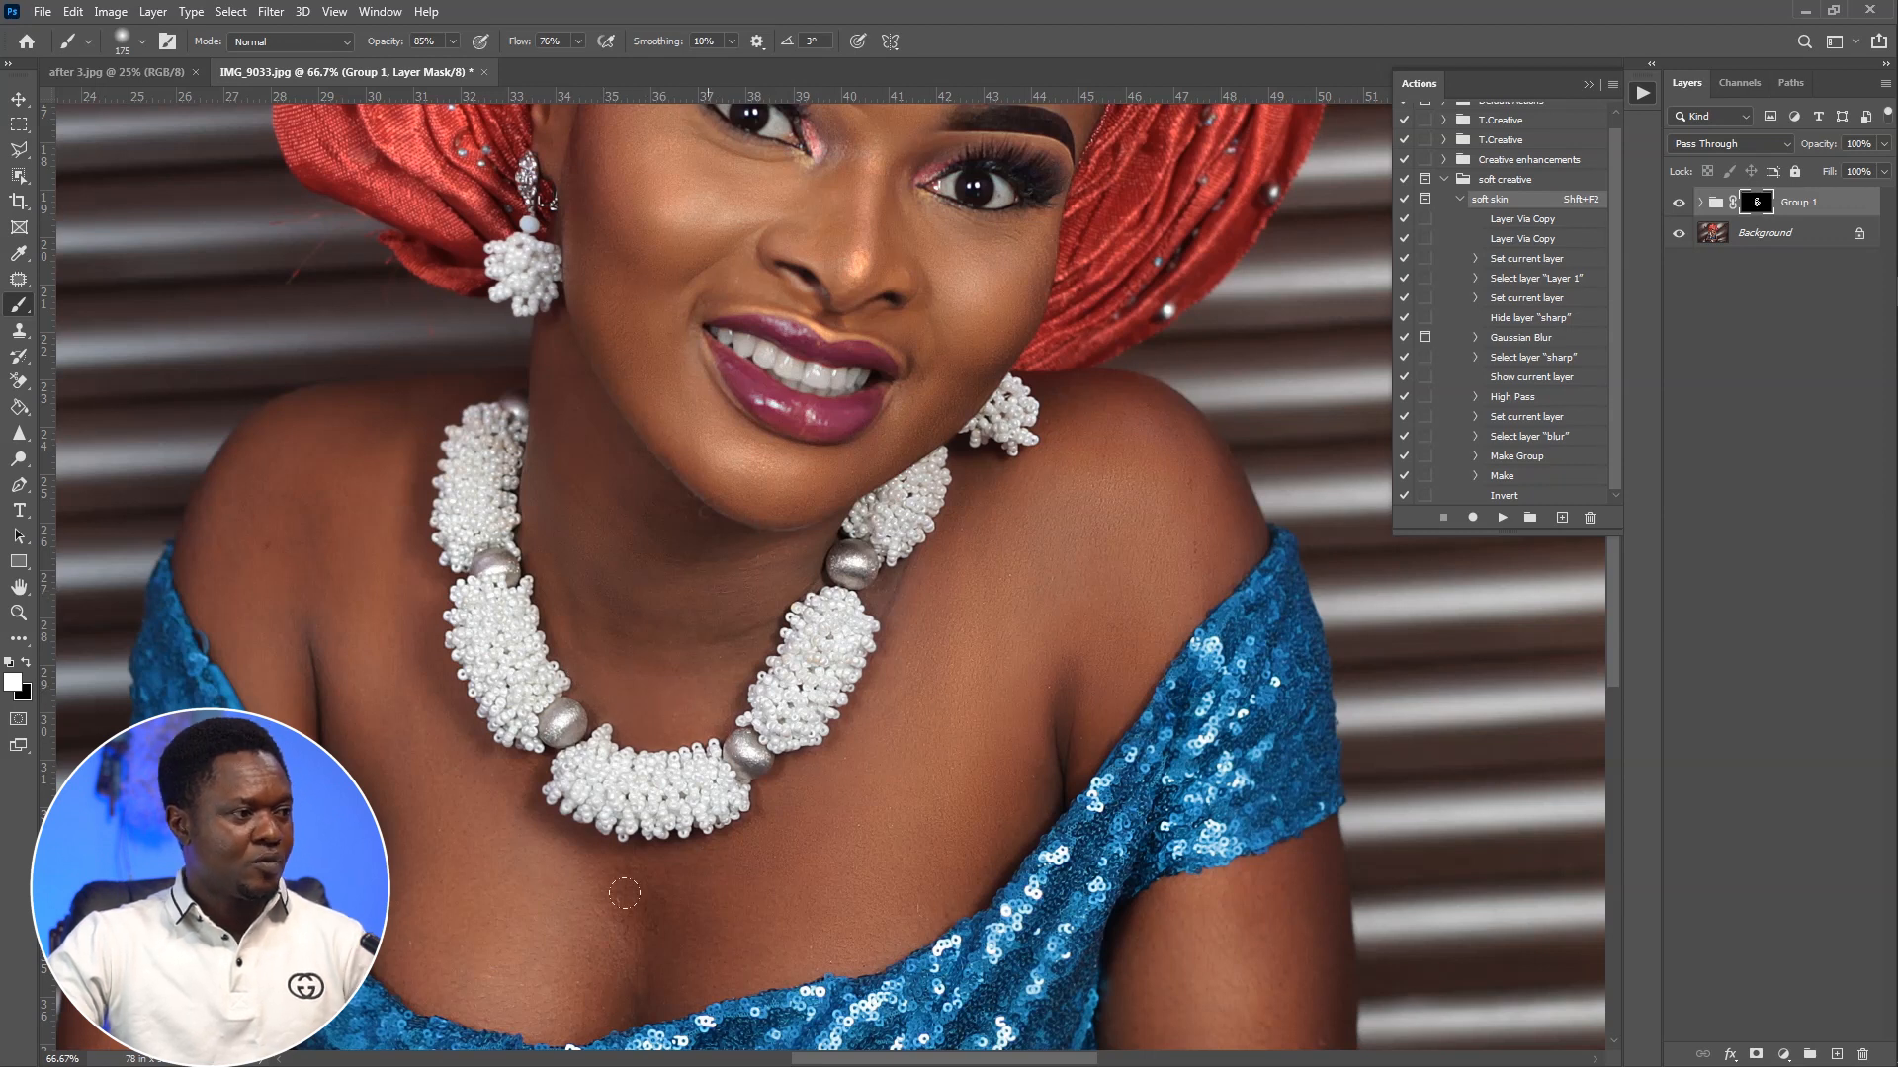
pyautogui.moveTo(539, 519); pyautogui.dragTo(654, 223)
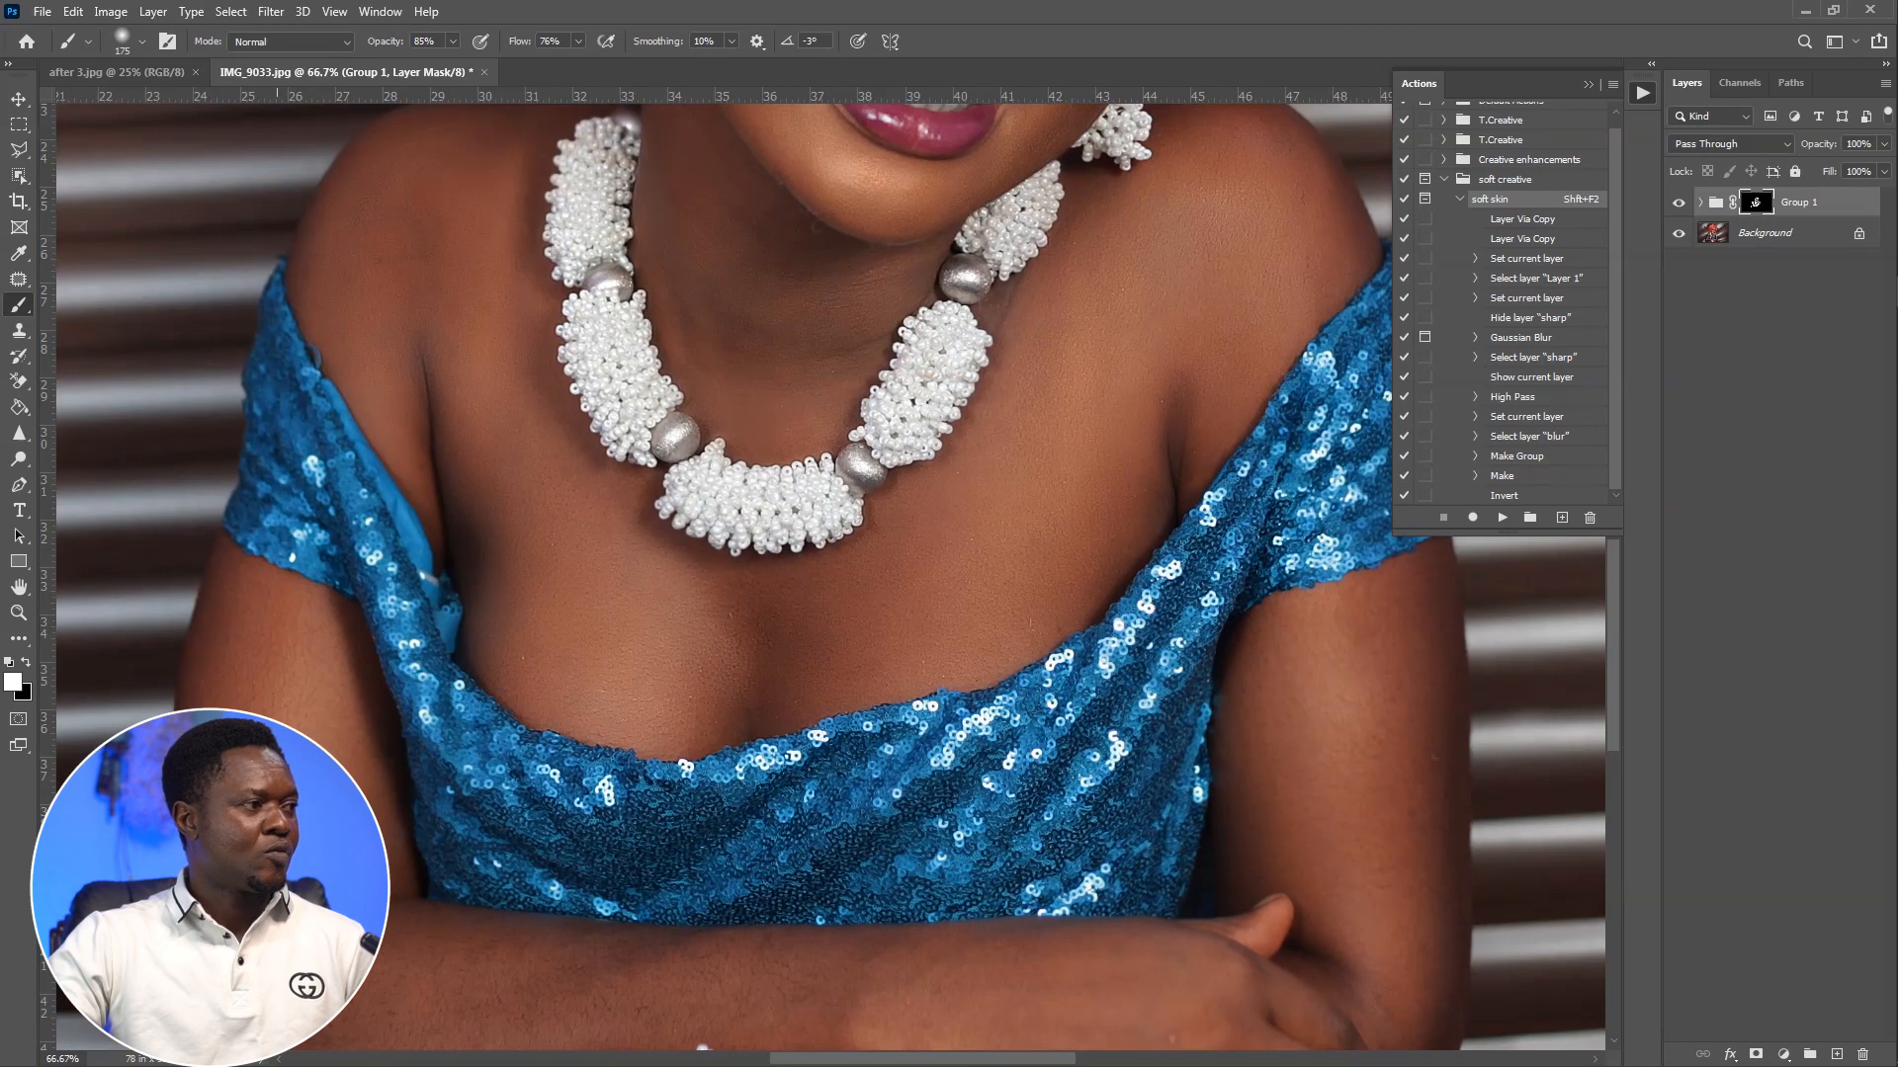
pyautogui.moveTo(703, 1045); pyautogui.dragTo(675, 850)
pyautogui.moveTo(911, 745); pyautogui.dragTo(632, 861)
pyautogui.moveTo(1225, 776)
pyautogui.mouseDown()
pyautogui.moveTo(977, 1060)
pyautogui.moveTo(994, 1027)
pyautogui.mouseUp()
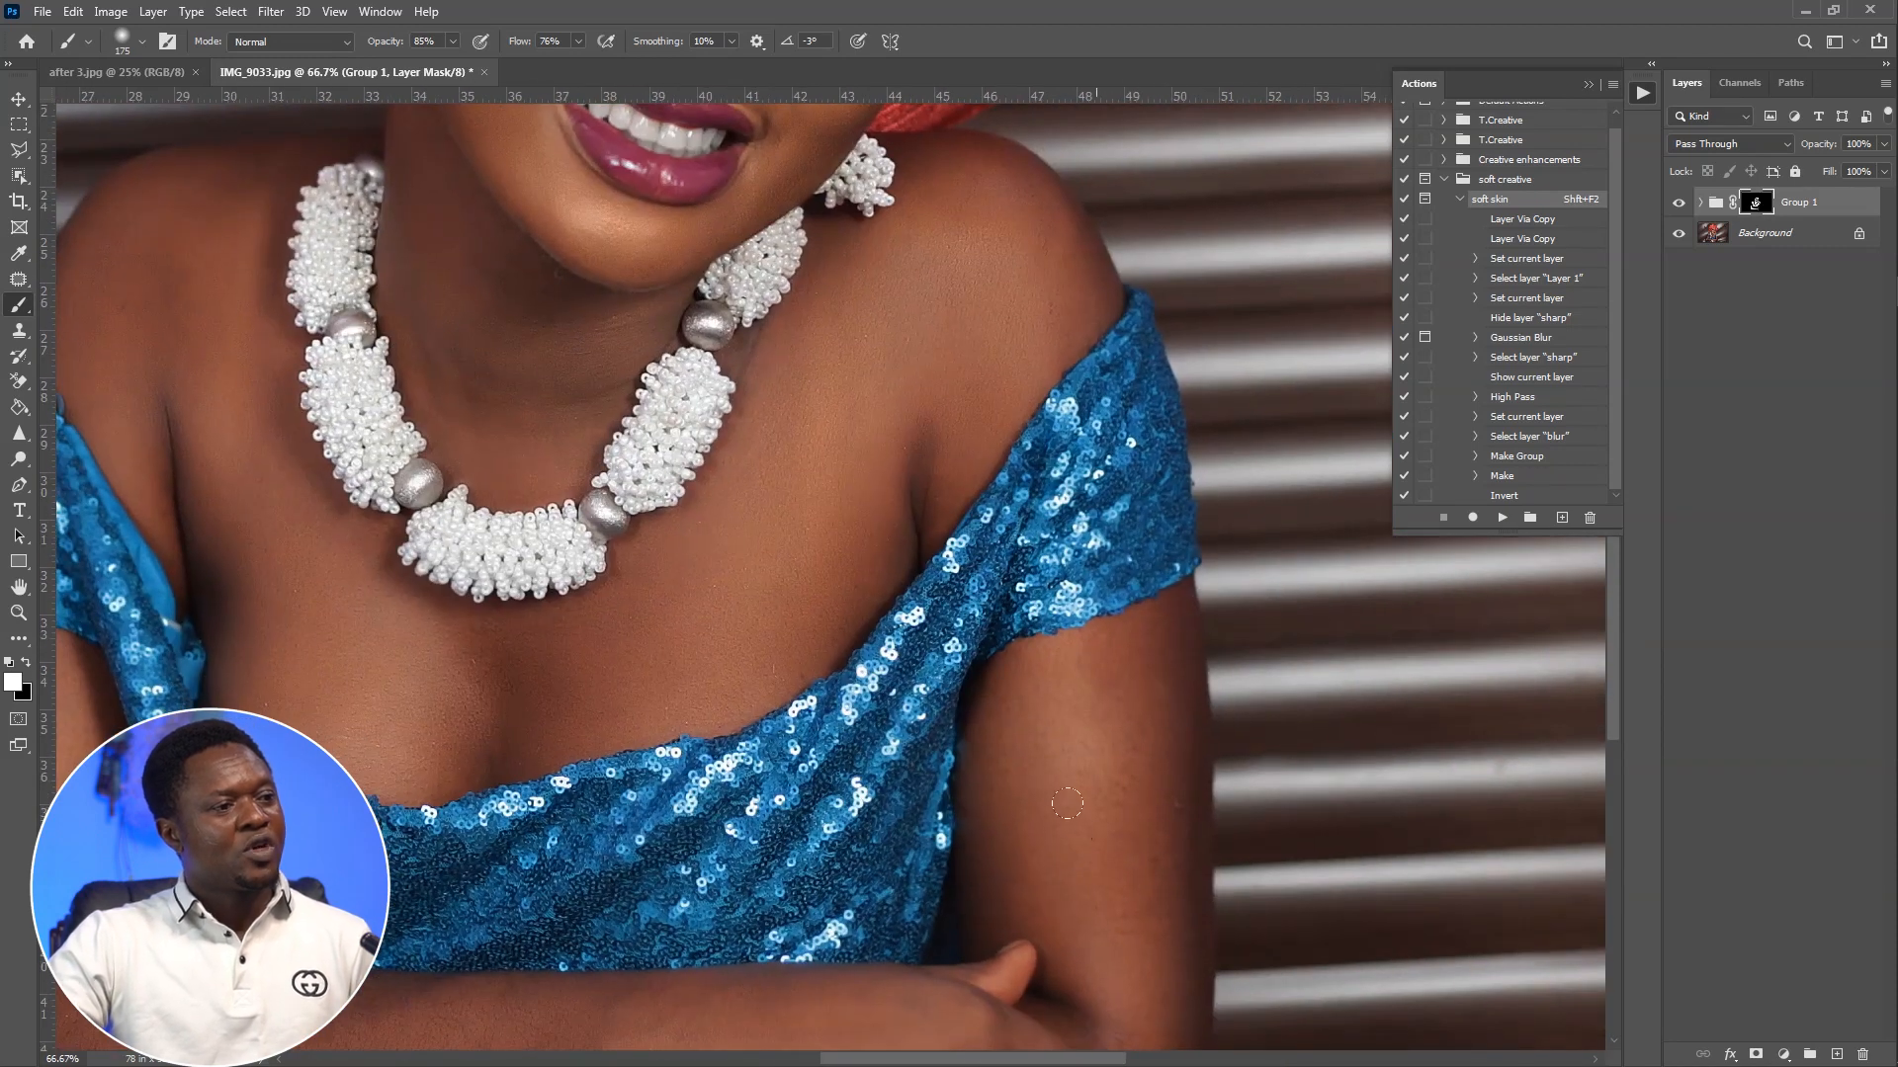
pyautogui.moveTo(1178, 767); pyautogui.dragTo(1394, 1038)
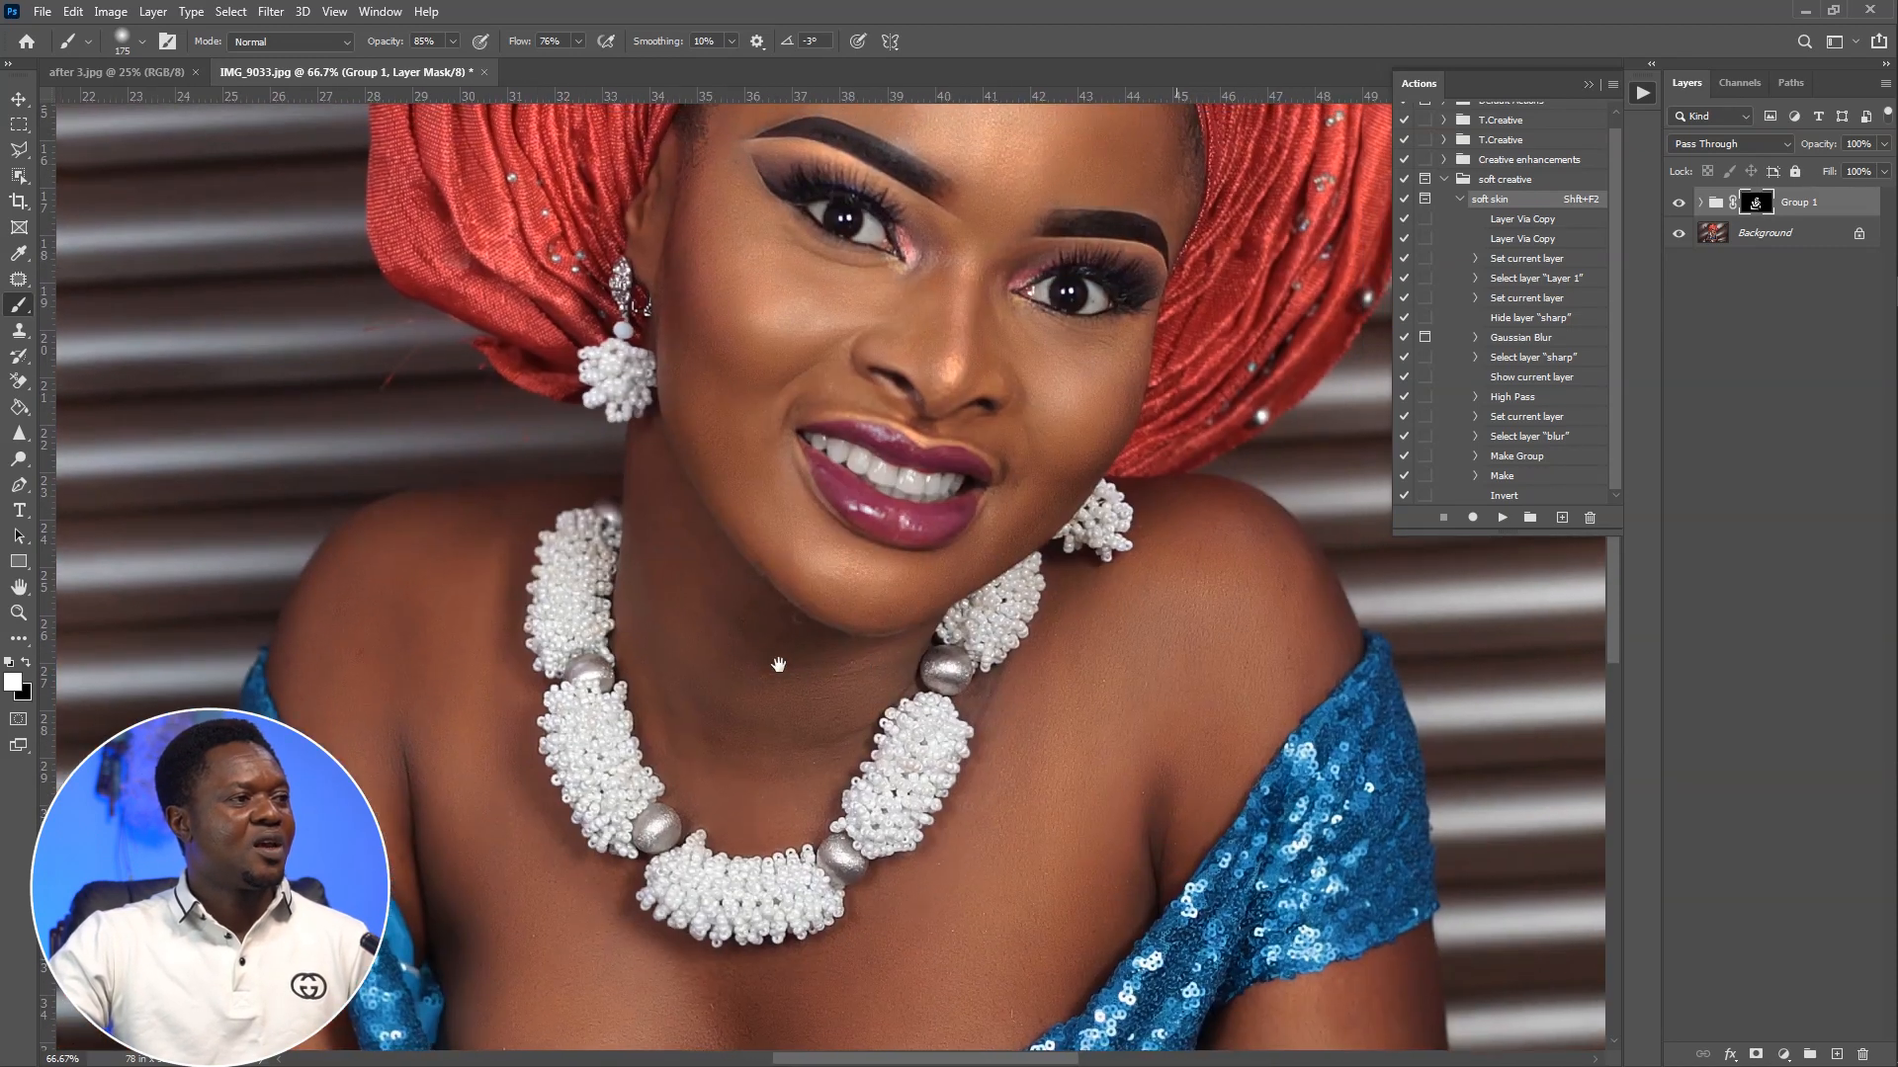
pyautogui.moveTo(885, 548); pyautogui.dragTo(962, 759)
# Compare the portrait before and after smoothing by hiding and showing Group 1 repeatedly.
pyautogui.hotkey('ctrl', '-')
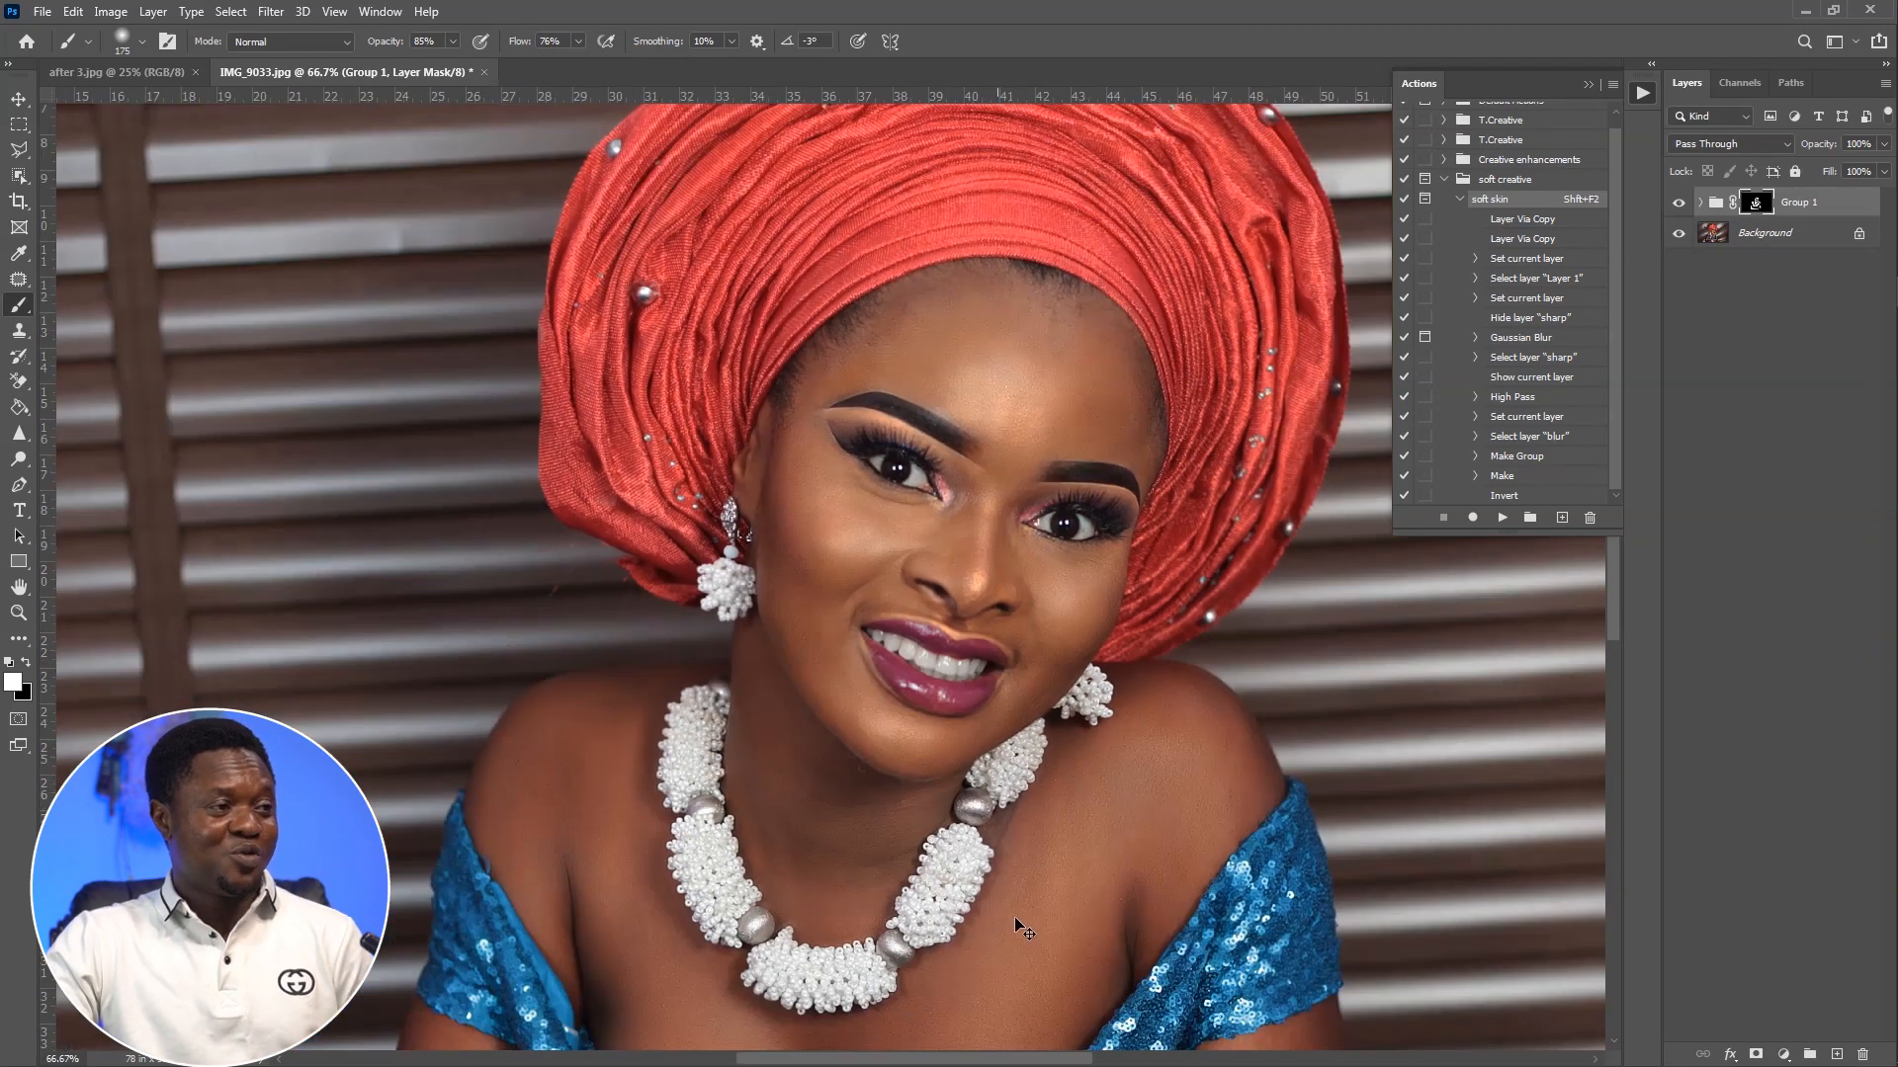
pyautogui.hotkey('ctrl', '-')
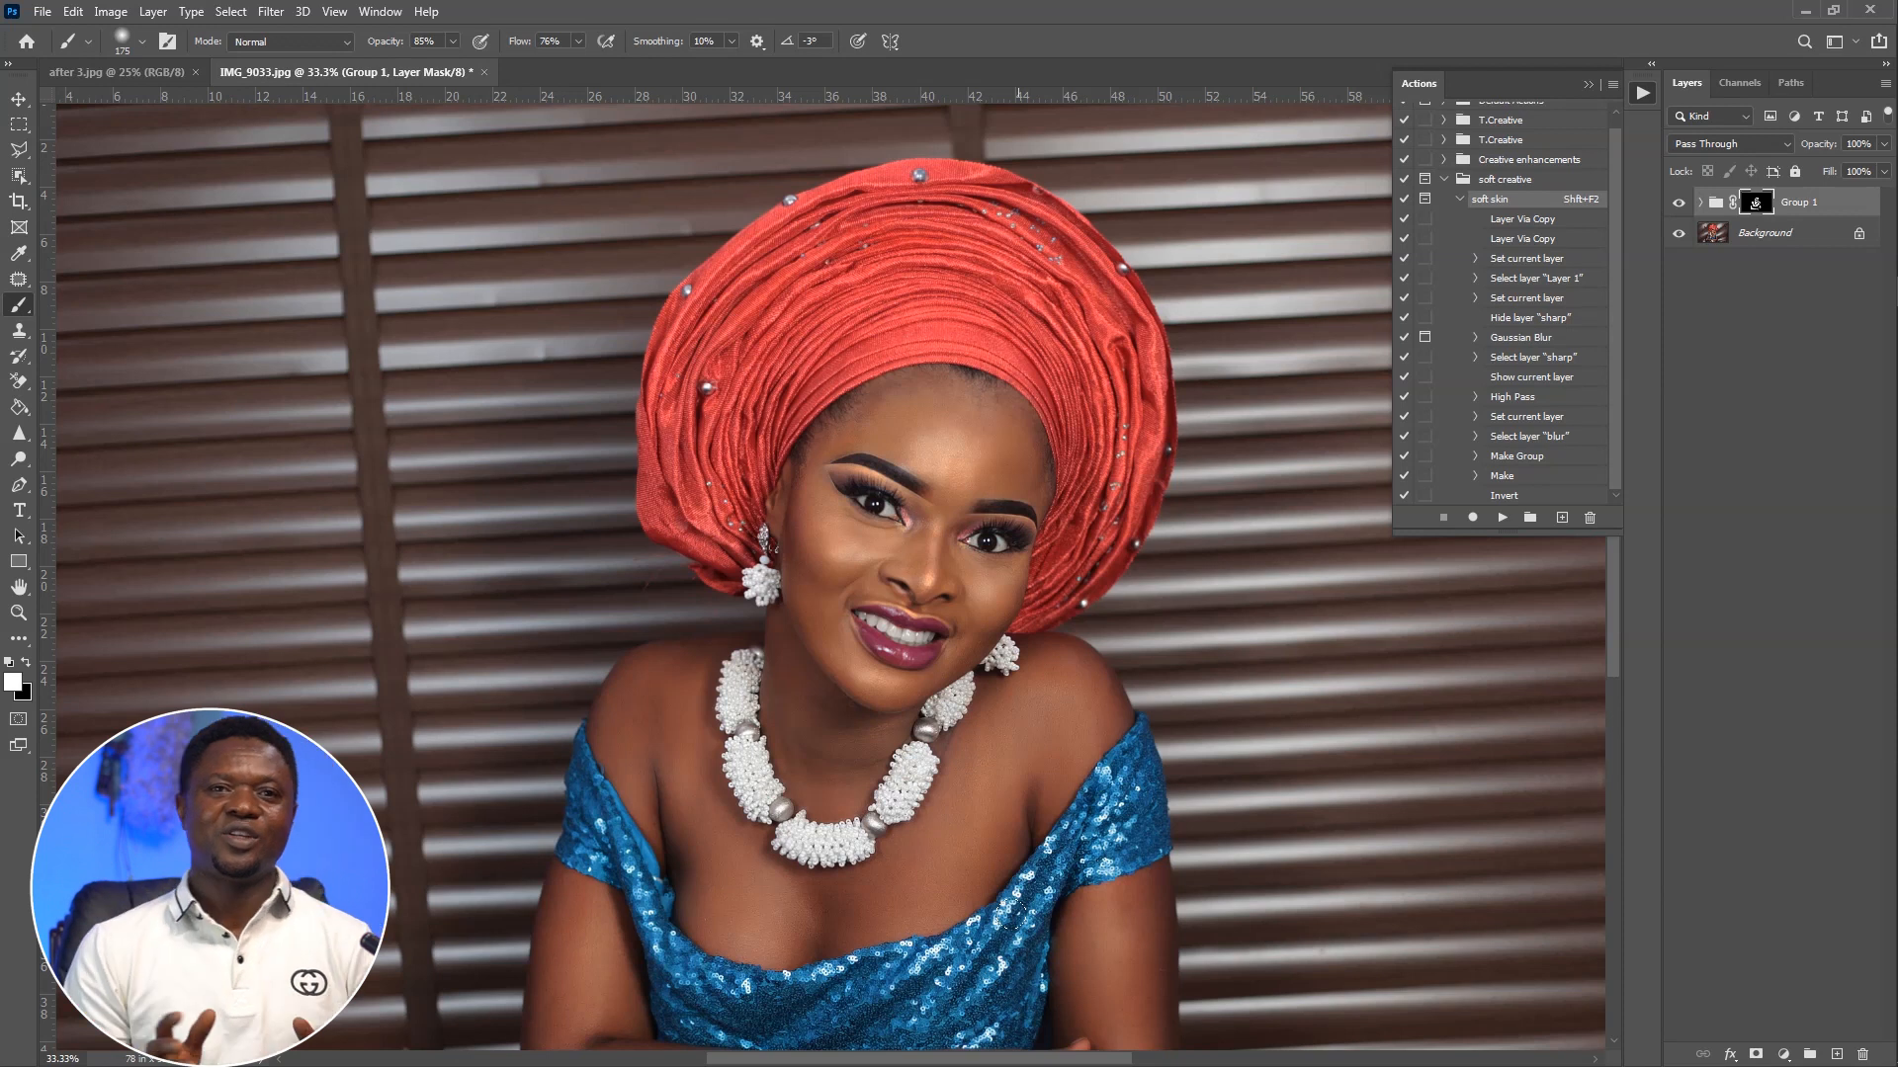
pyautogui.hotkey('ctrl', '+')
pyautogui.hotkey('ctrl', '+')
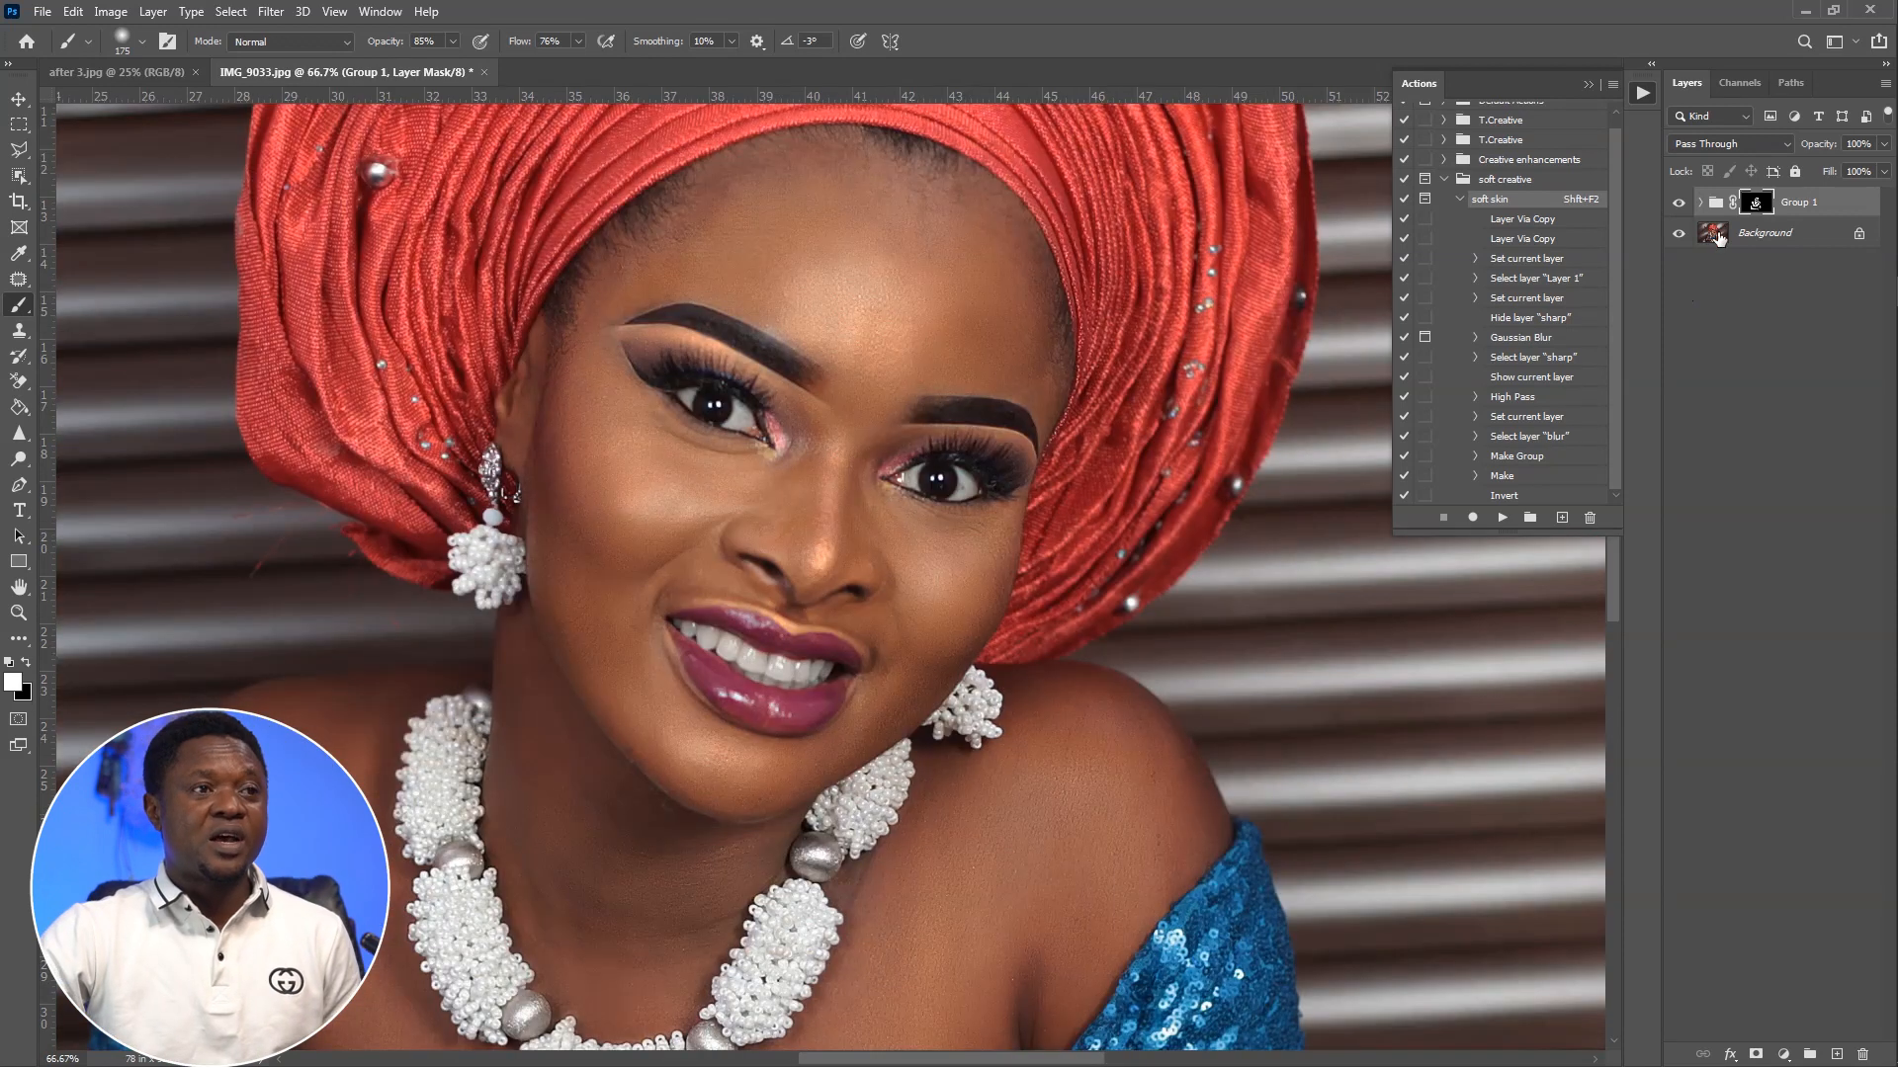
pyautogui.click(1678, 205)
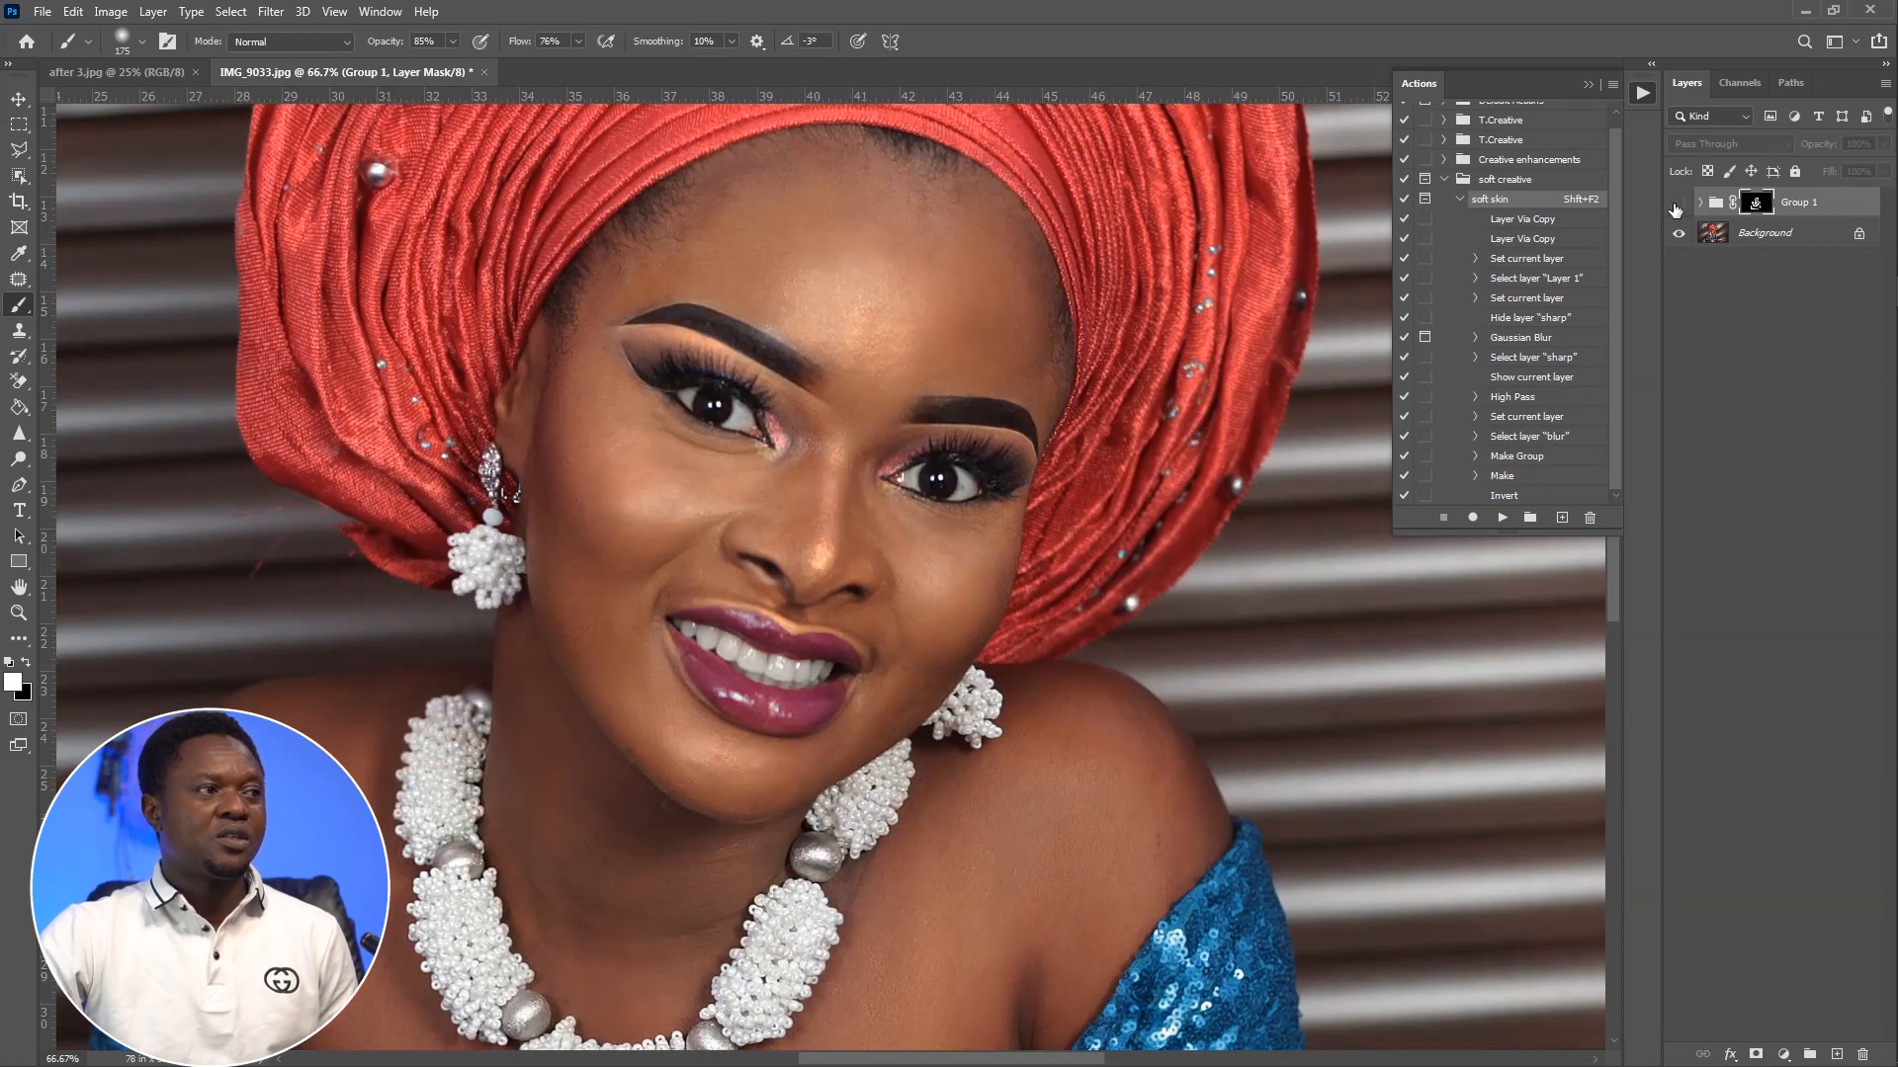
pyautogui.click(1677, 205)
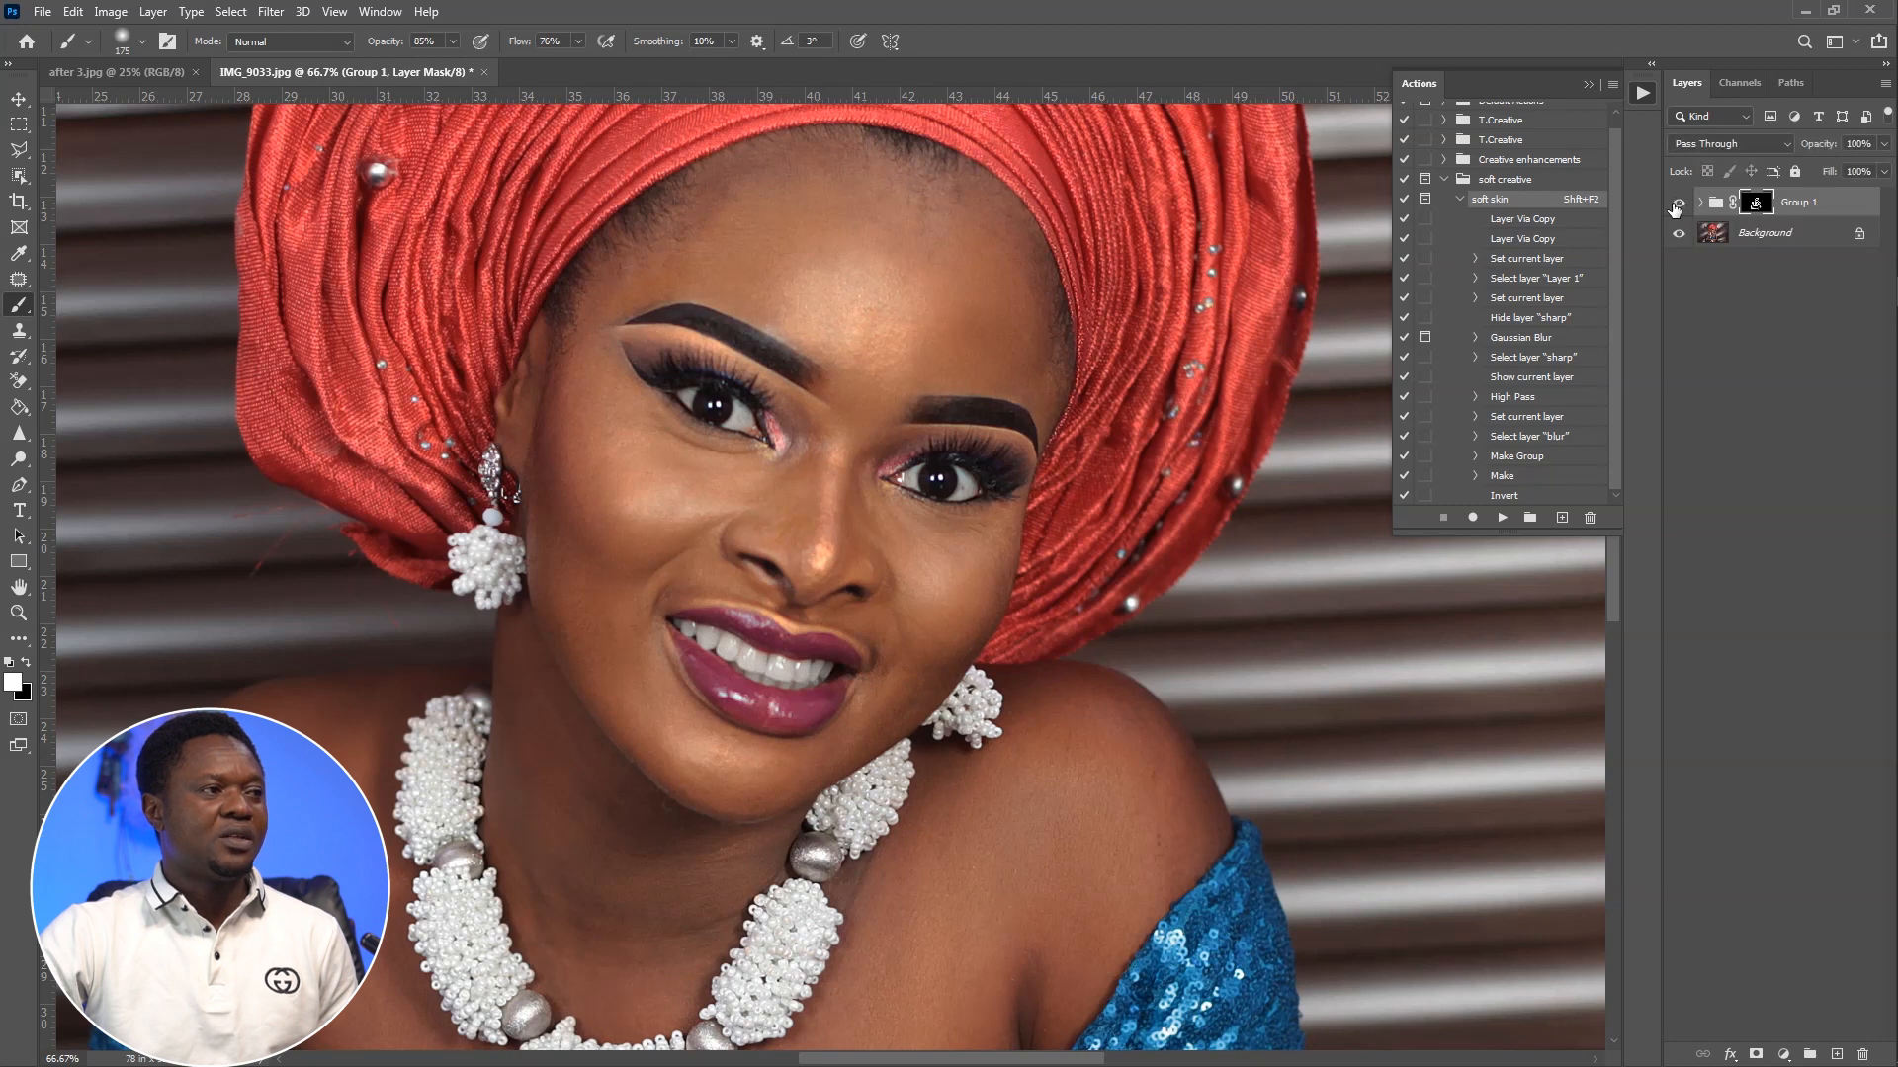
pyautogui.click(1677, 205)
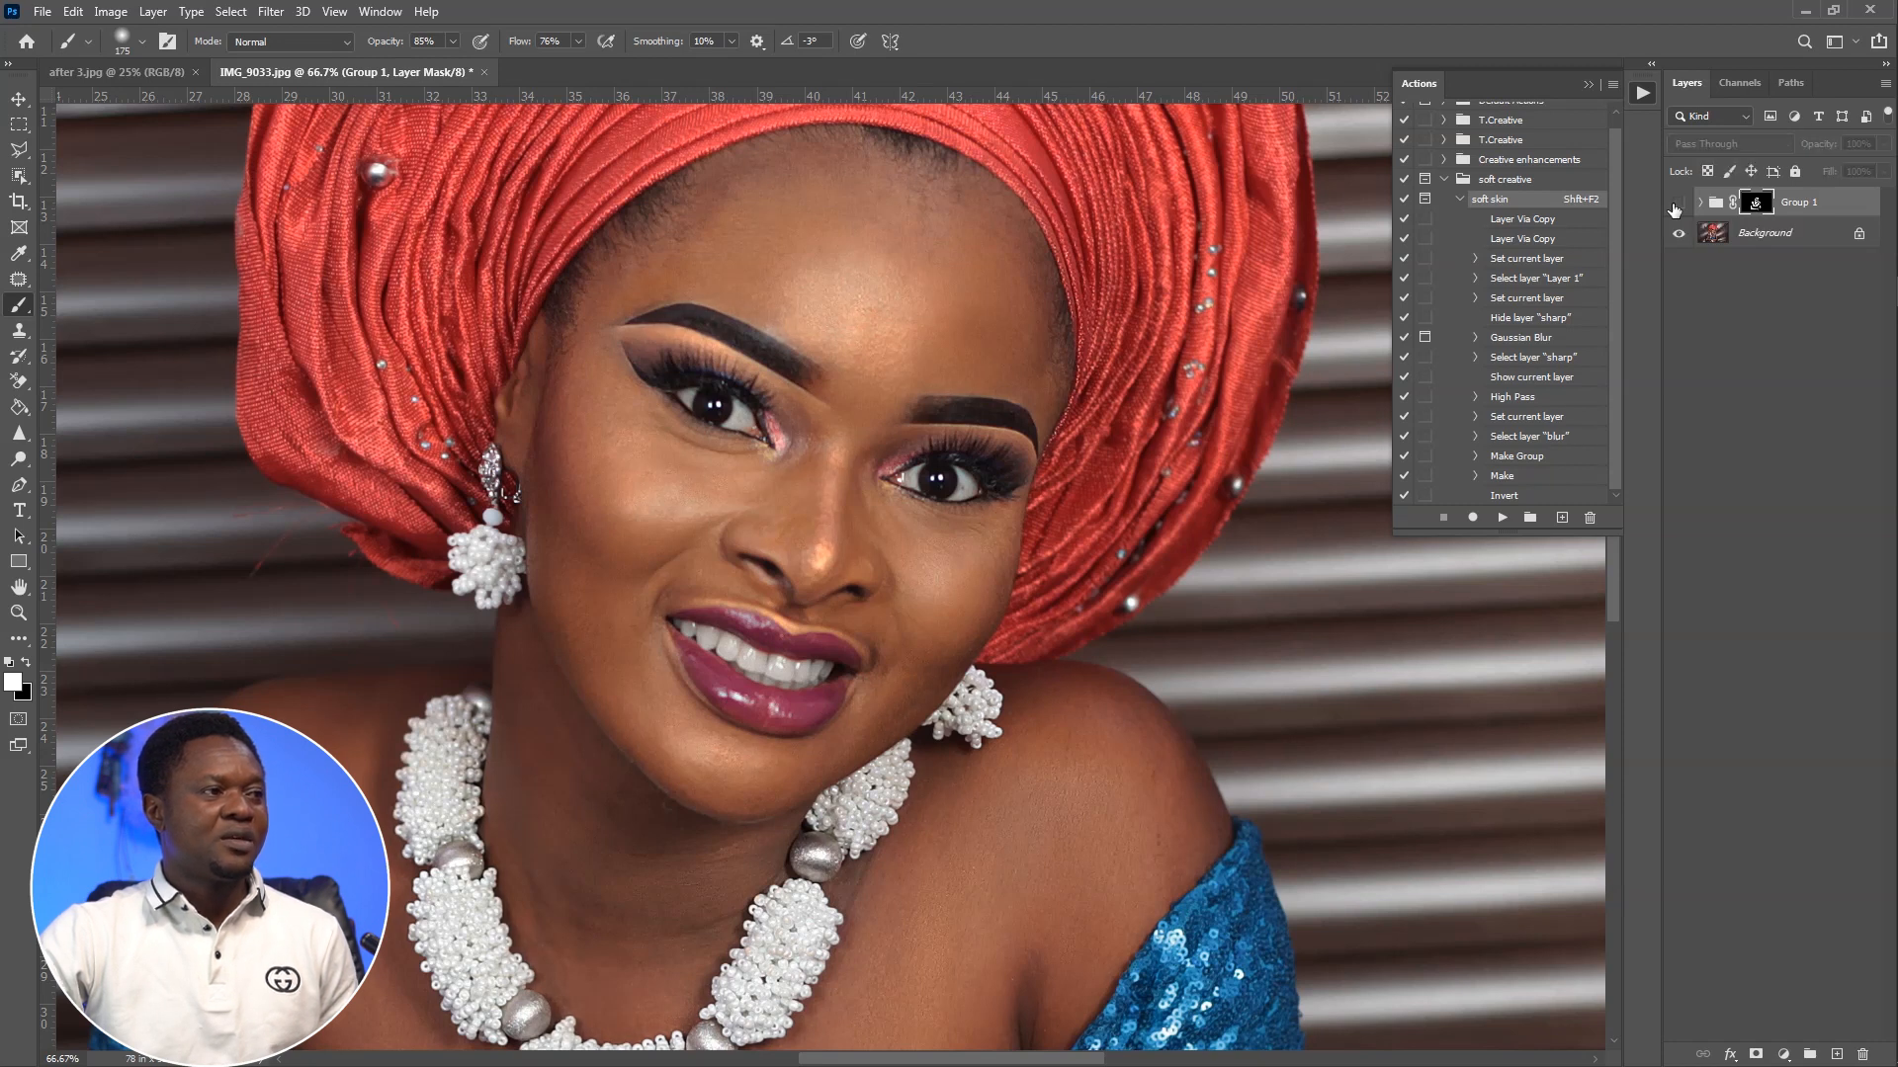
pyautogui.click(1677, 204)
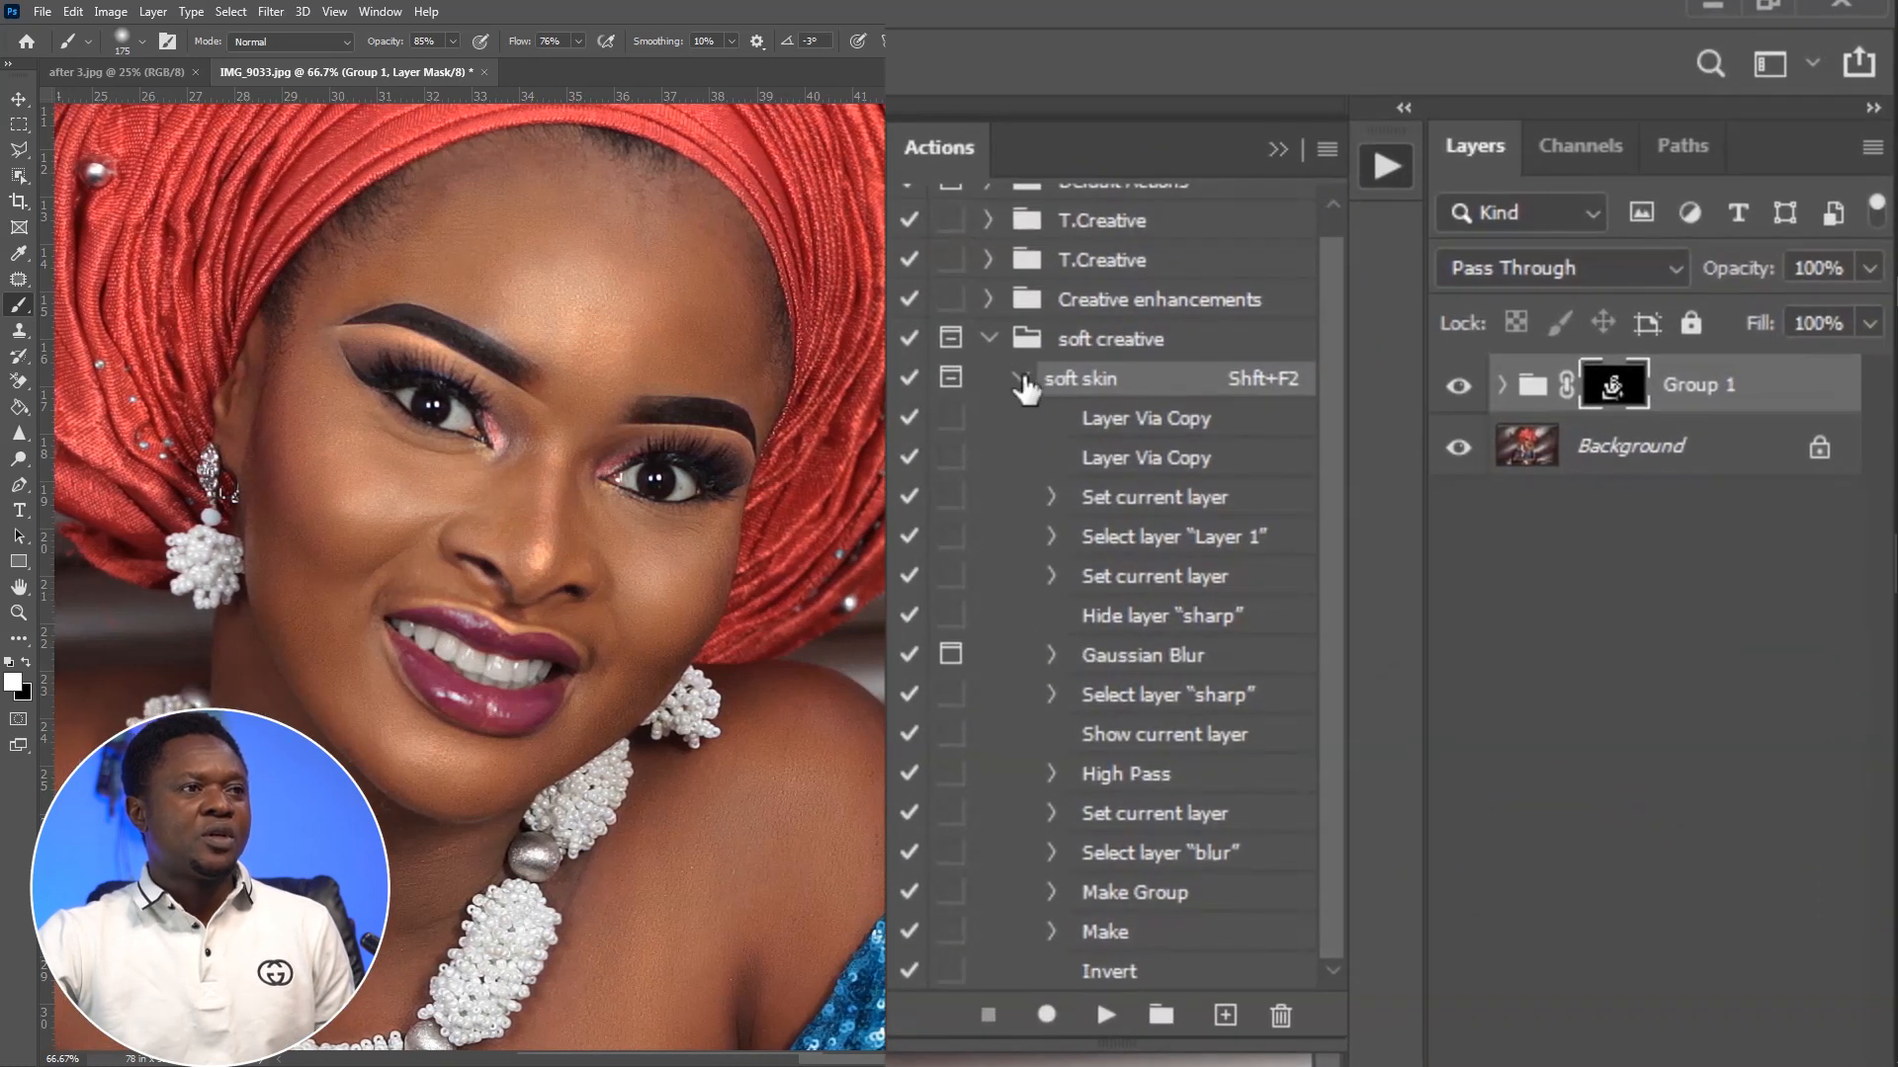
# Collapse the recorded commands of the soft skin action.
pyautogui.click(1018, 380)
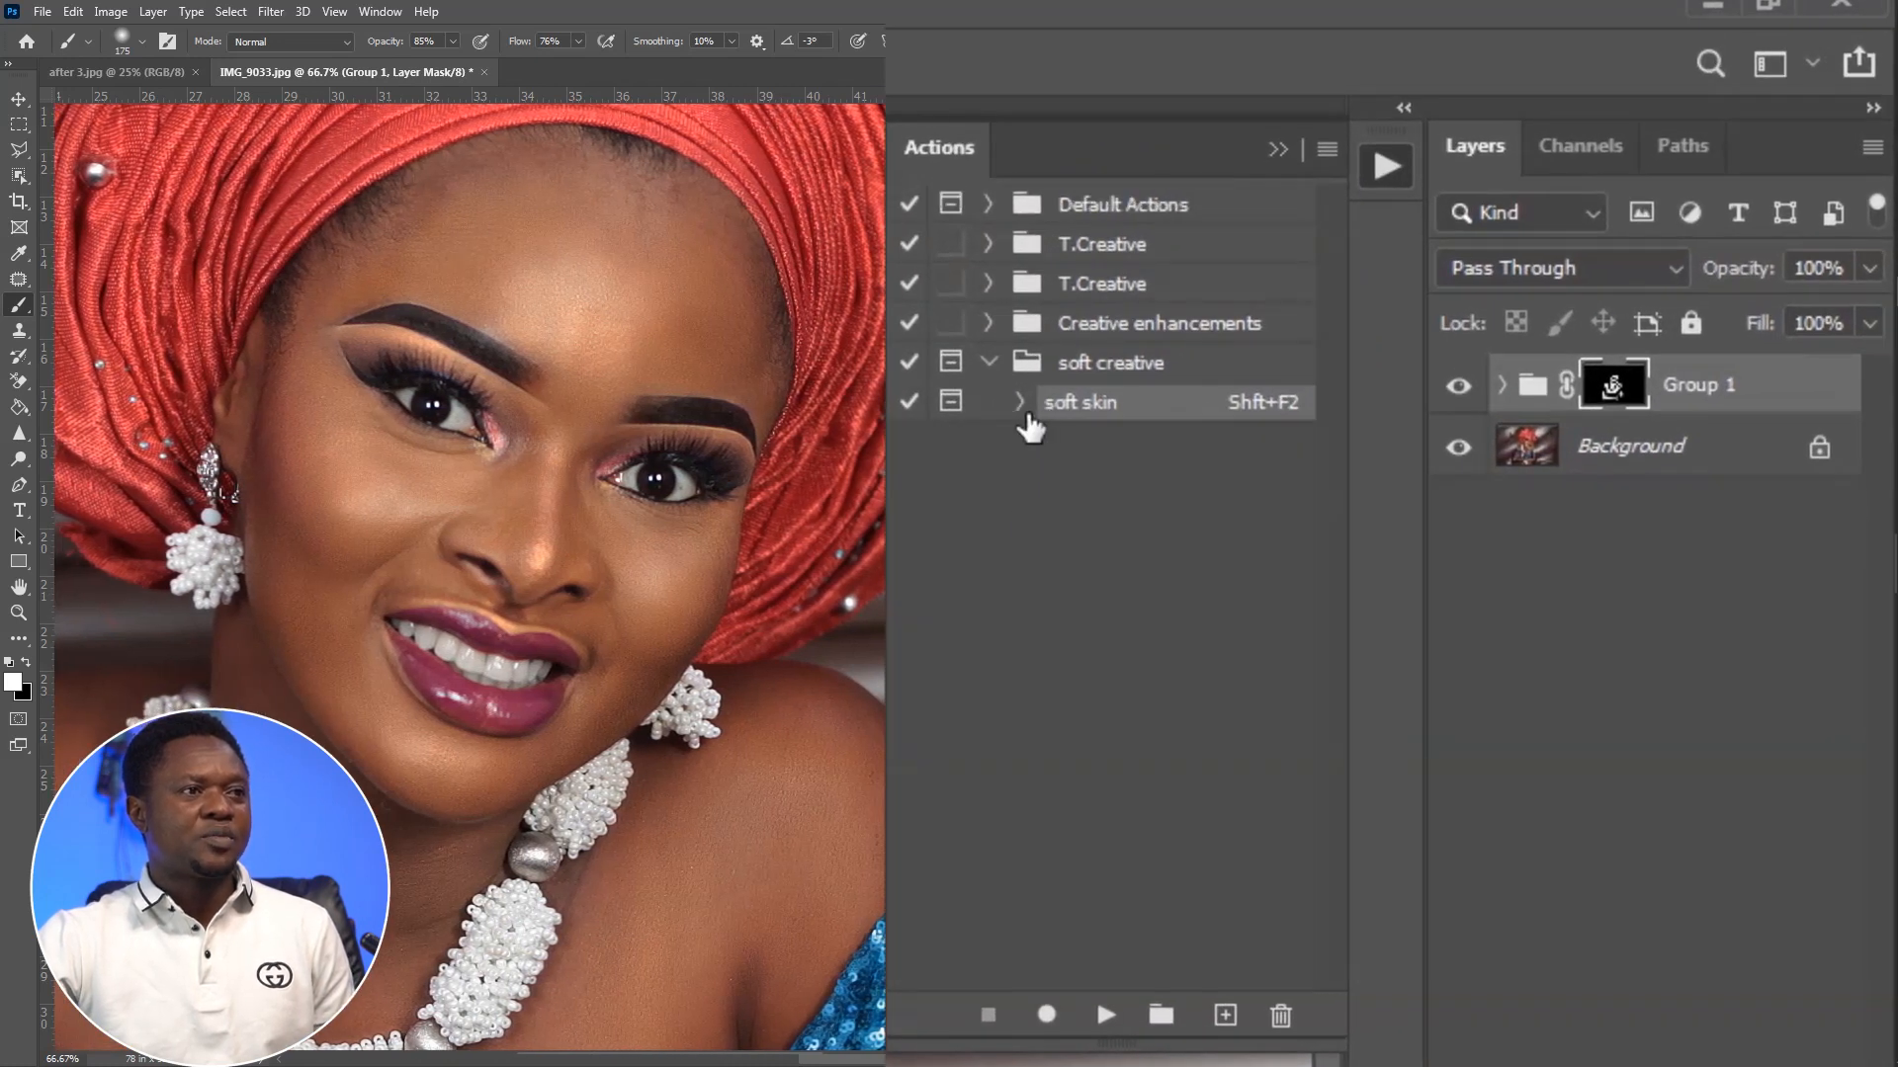
pyautogui.click(1019, 402)
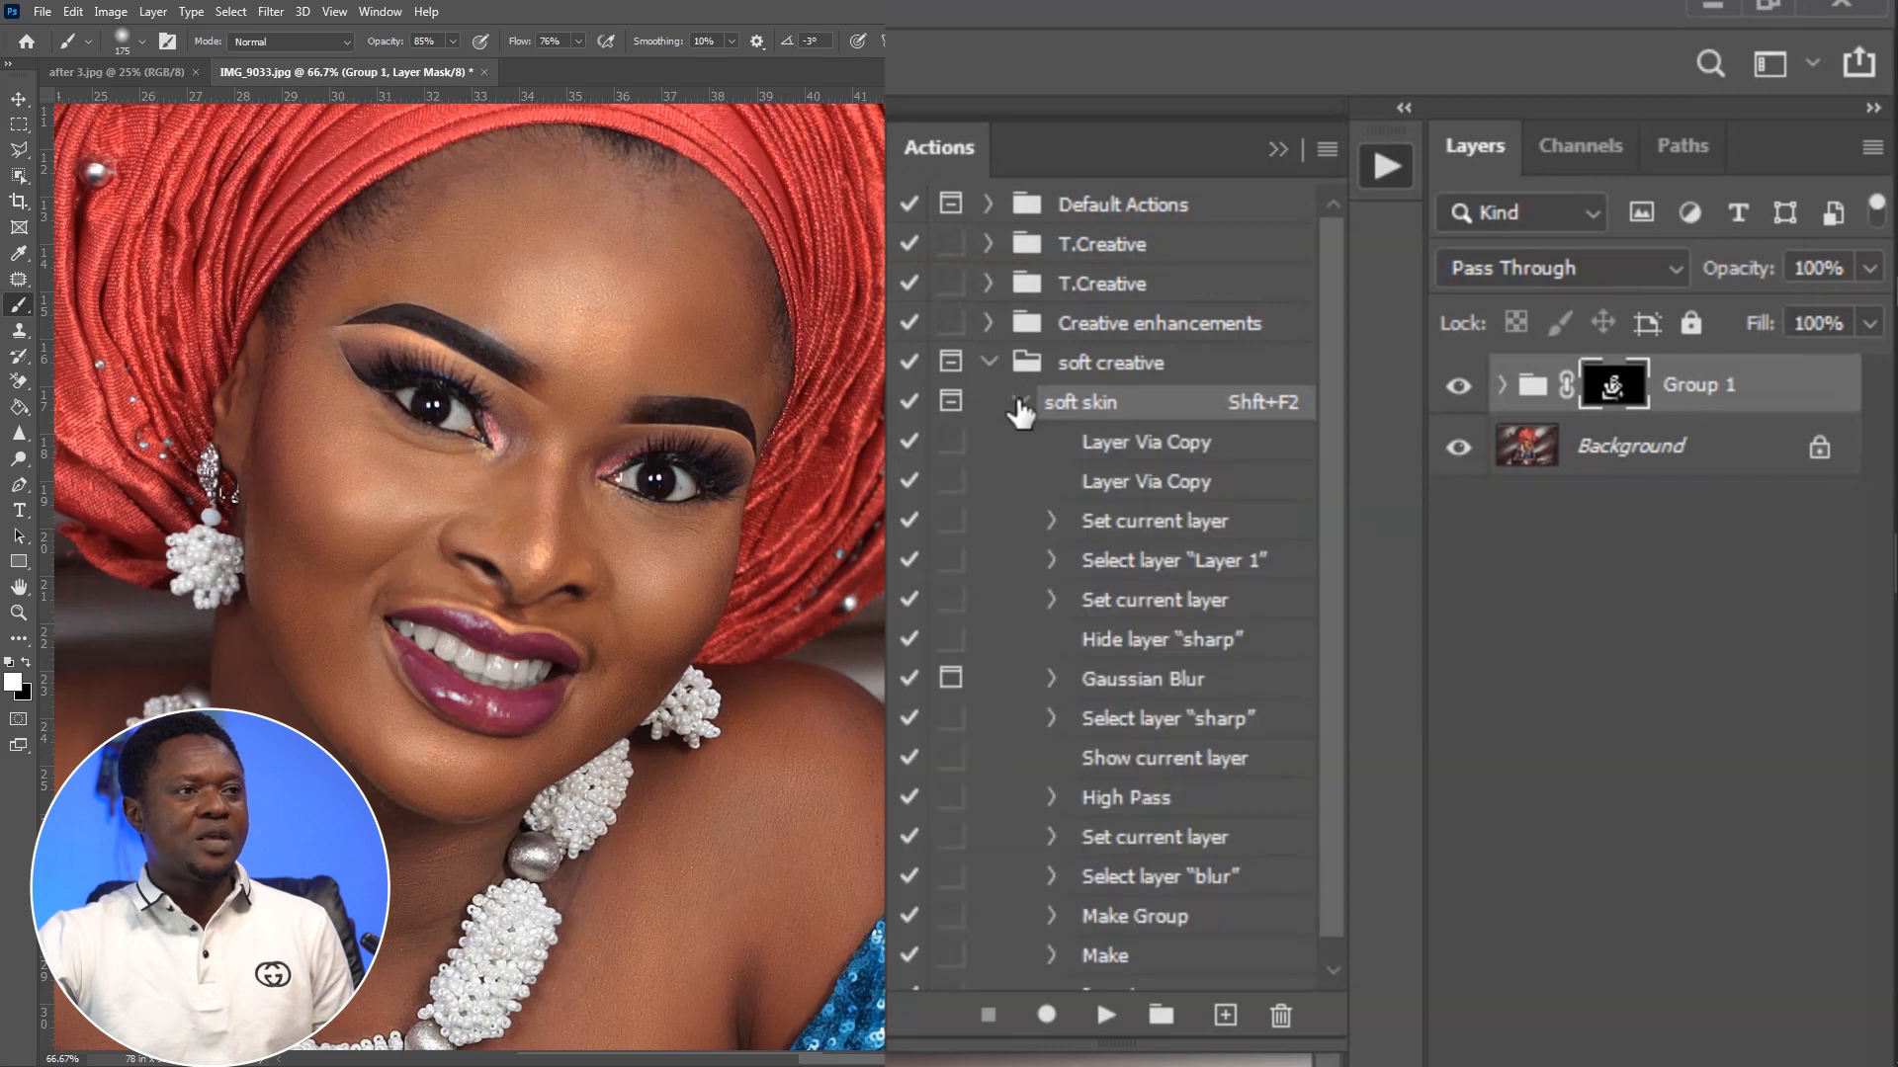
pyautogui.click(1019, 402)
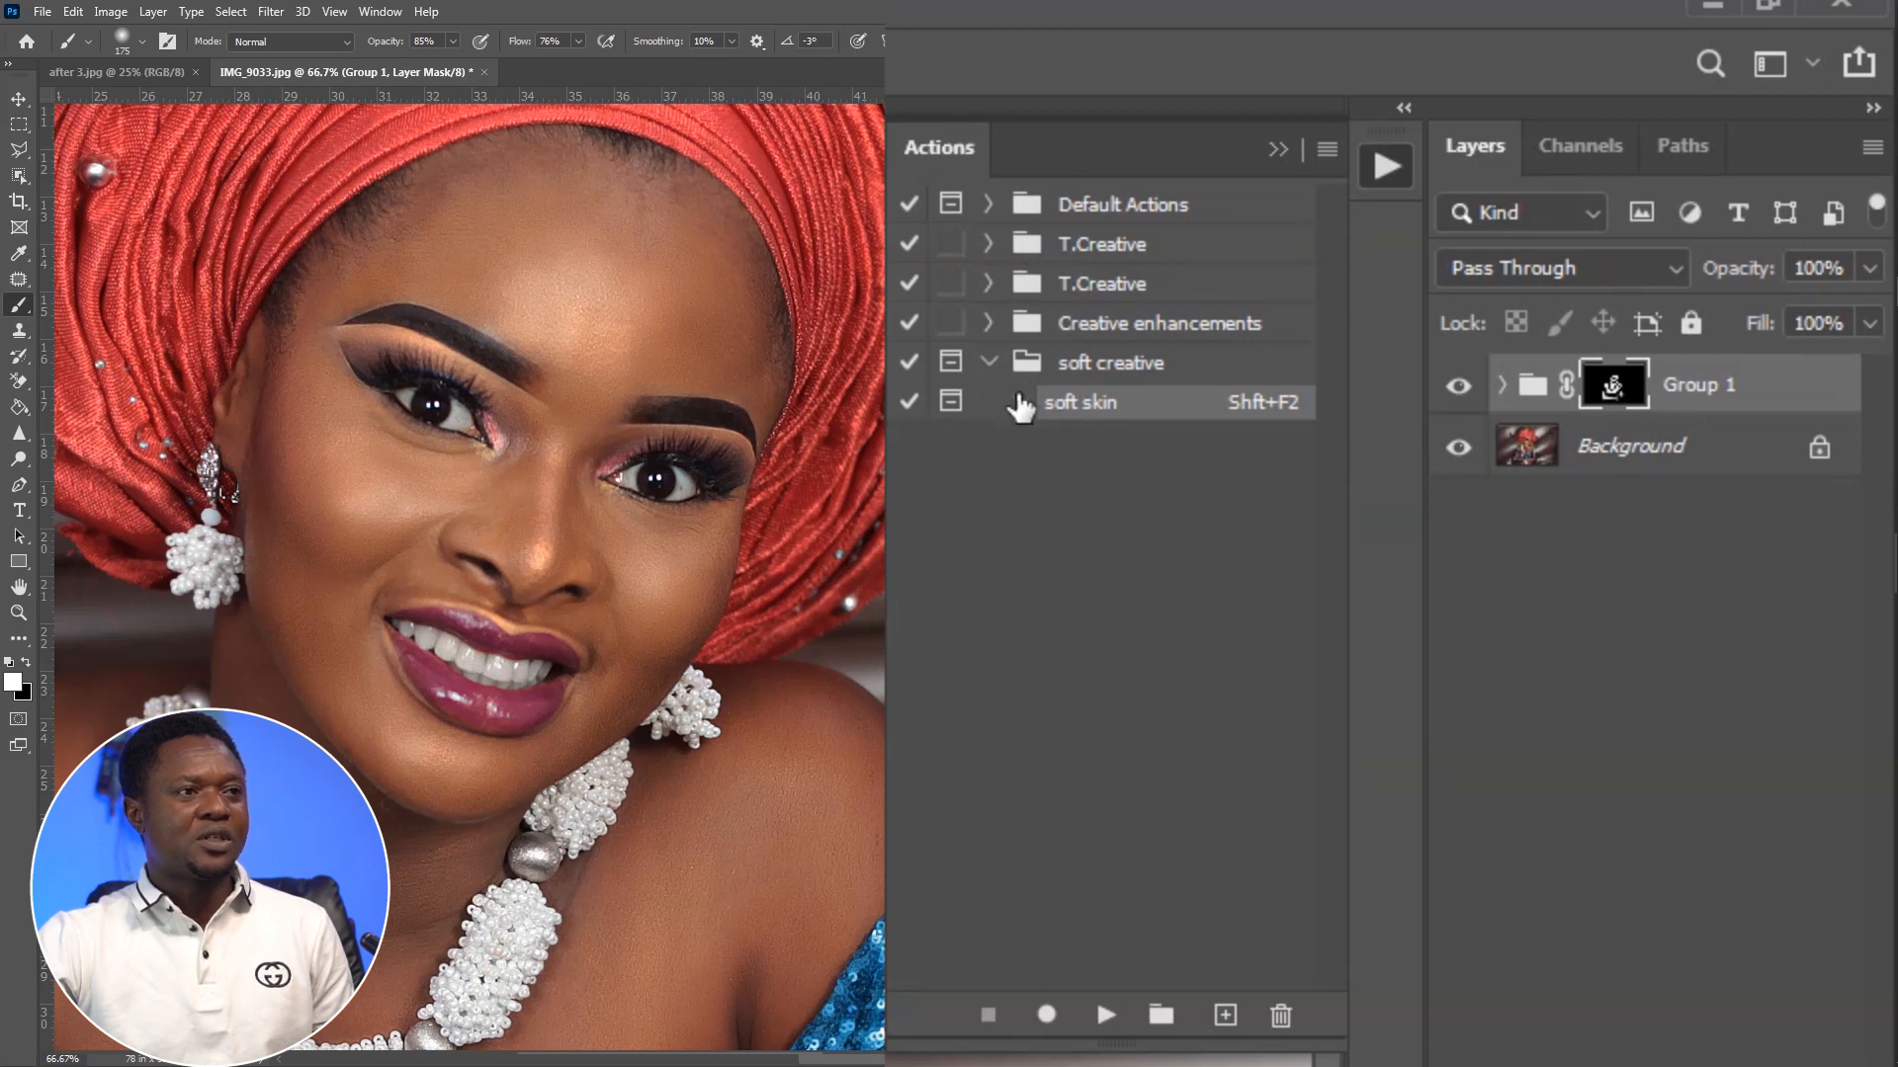
# Save the soft creative action set as an ATN file in the desktop's actions folder and view it in File Explorer.
pyautogui.click(1120, 369)
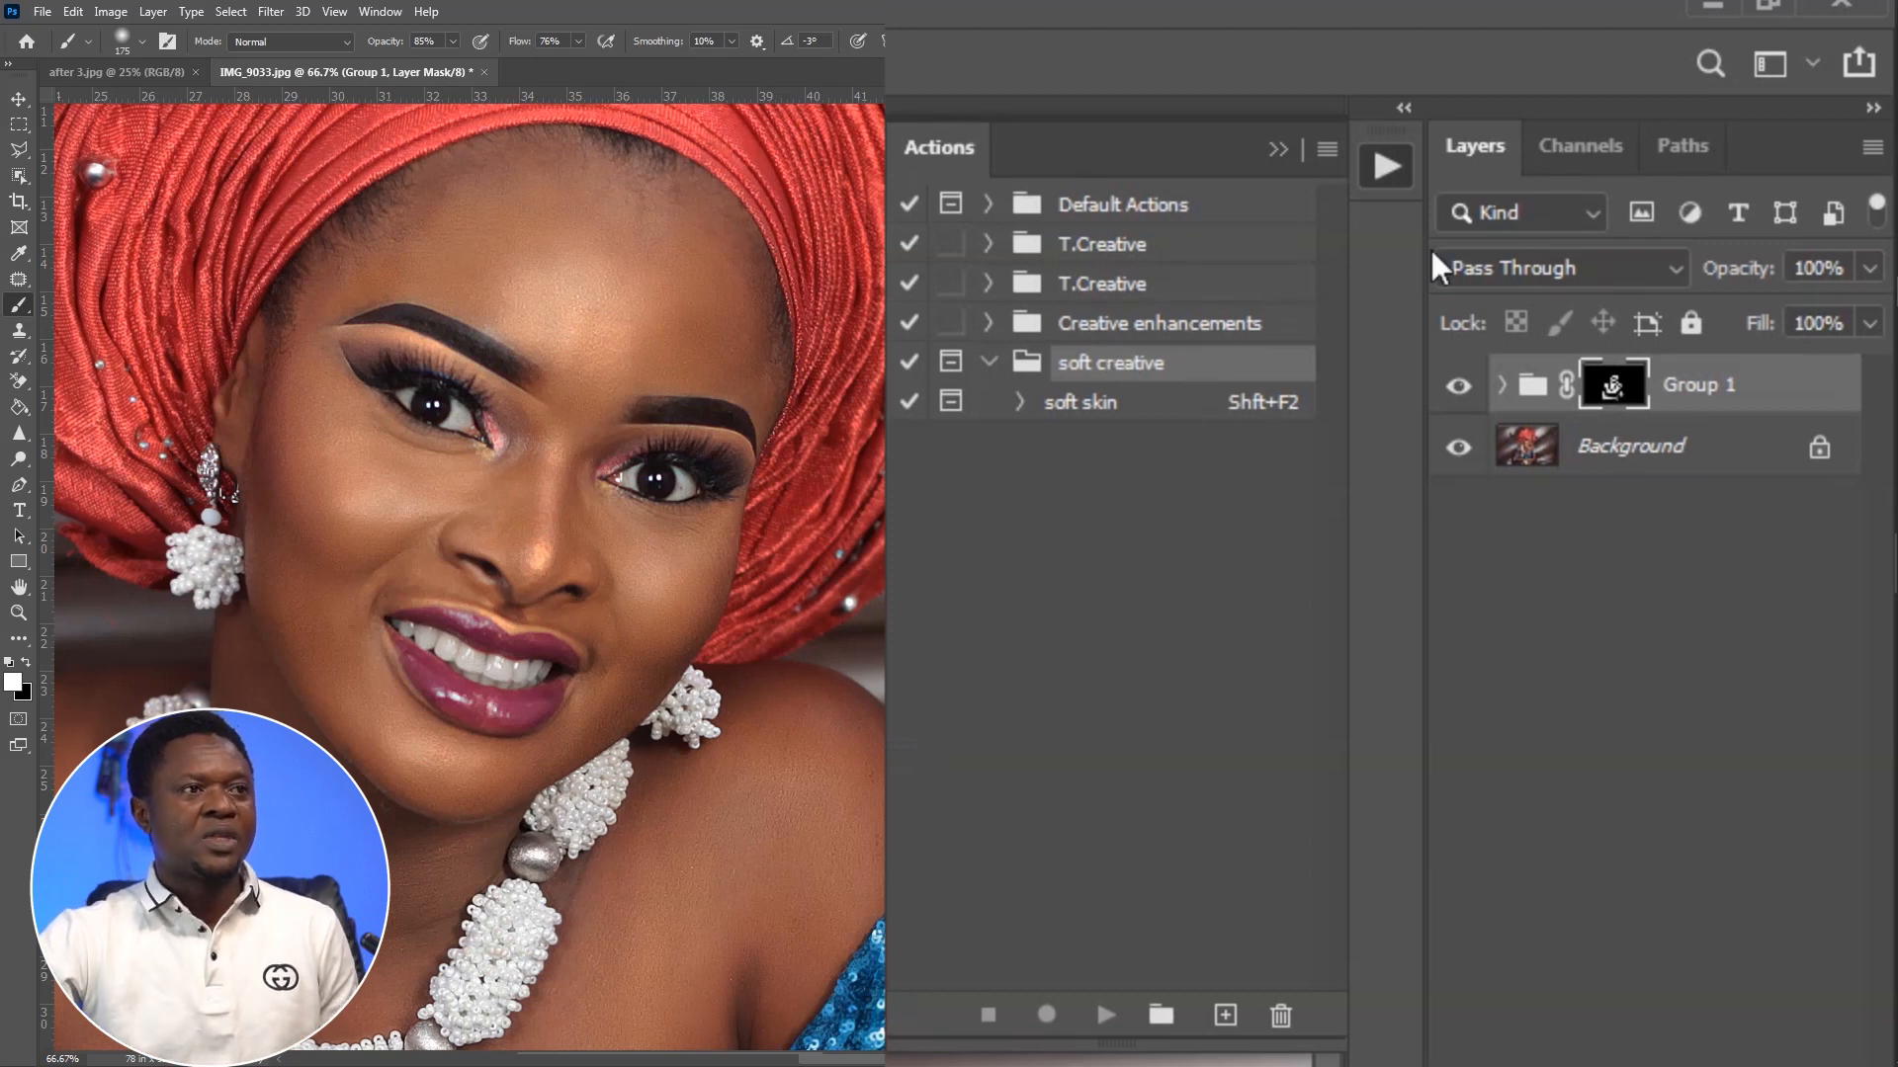
pyautogui.click(1326, 146)
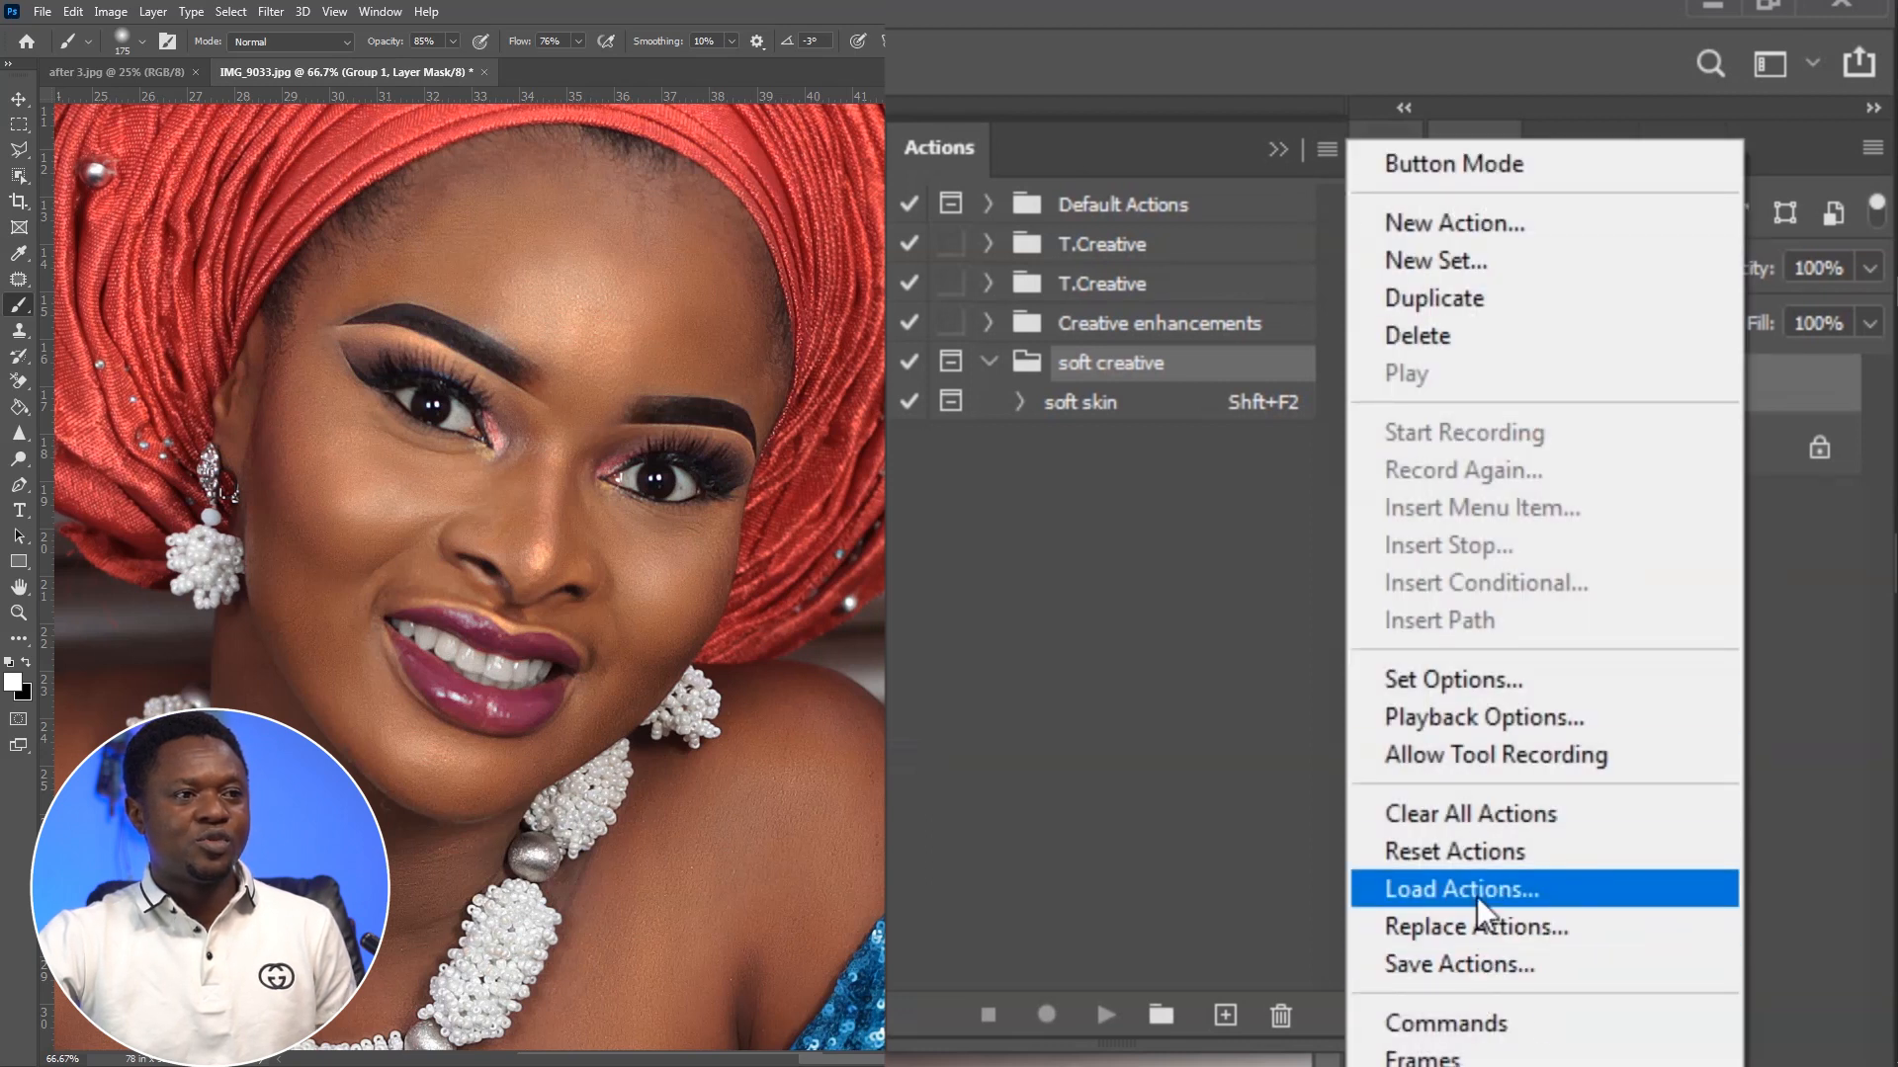
pyautogui.click(1468, 965)
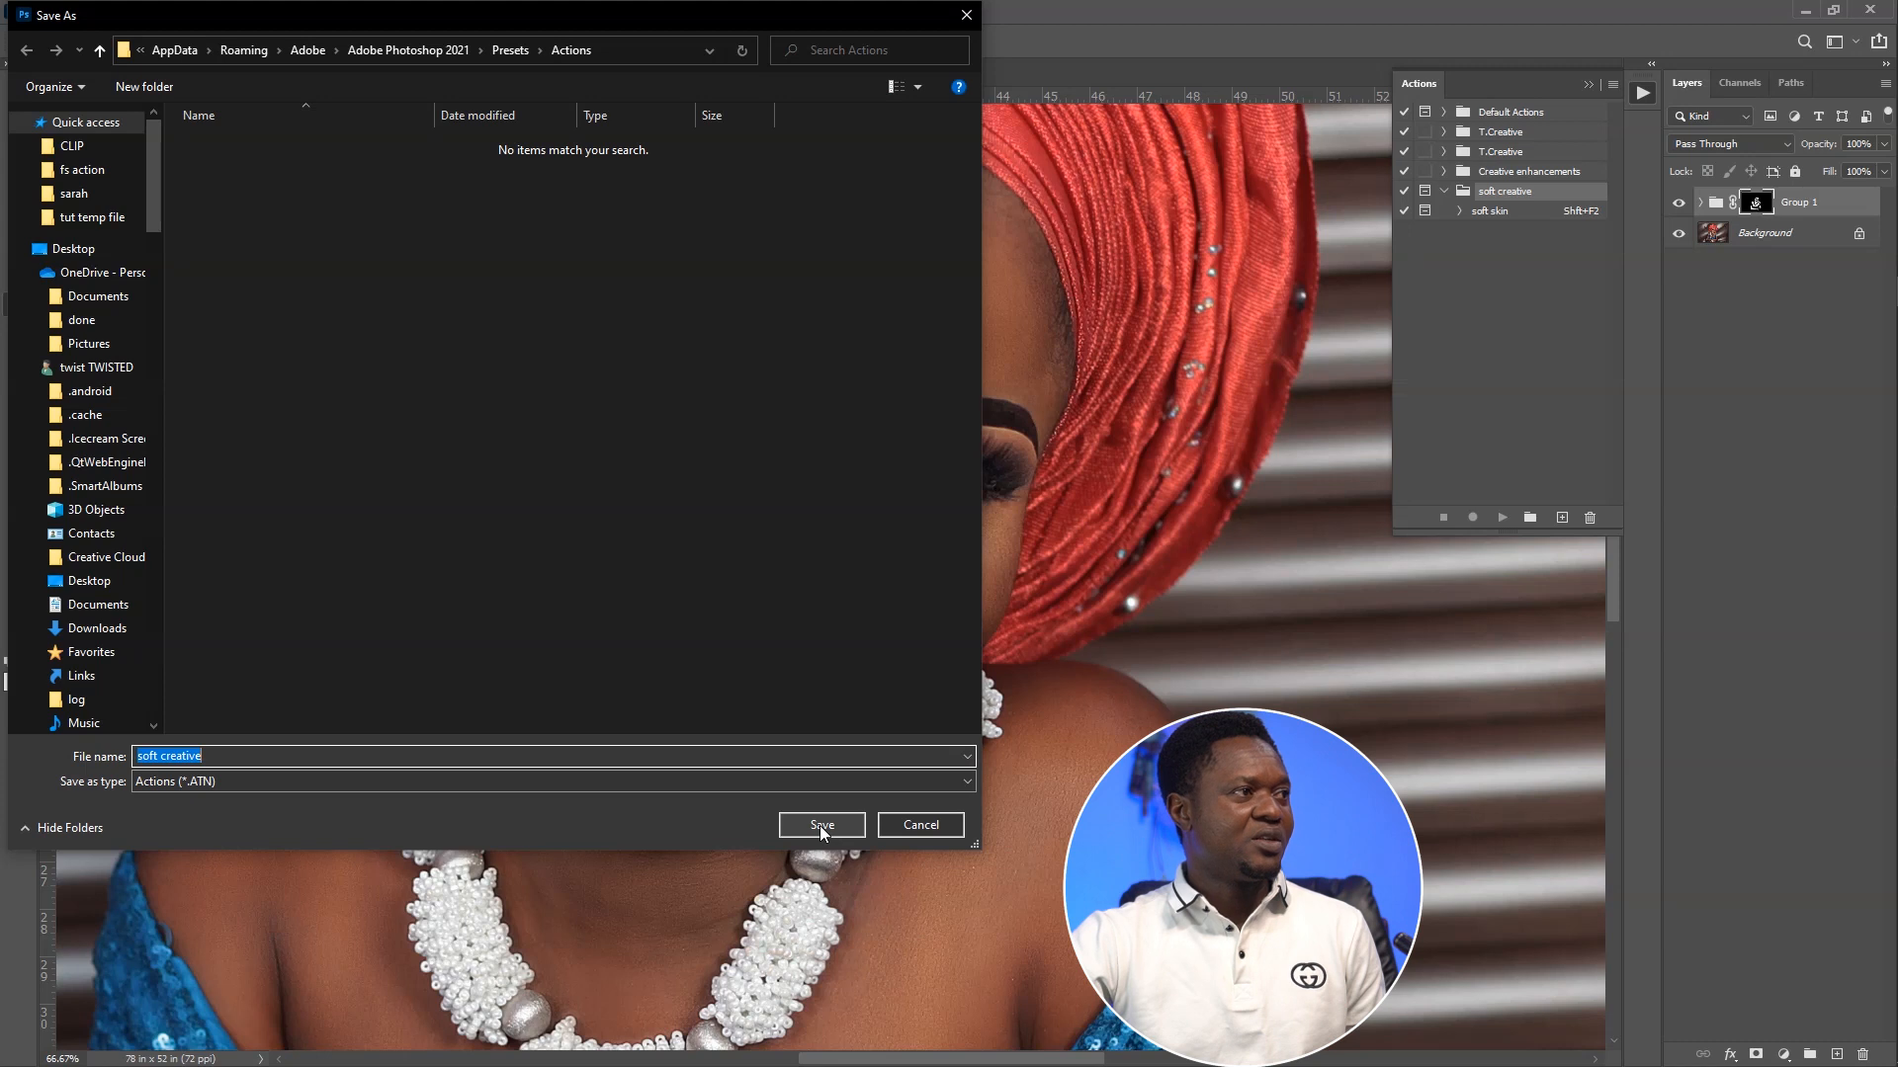
pyautogui.click(77, 249)
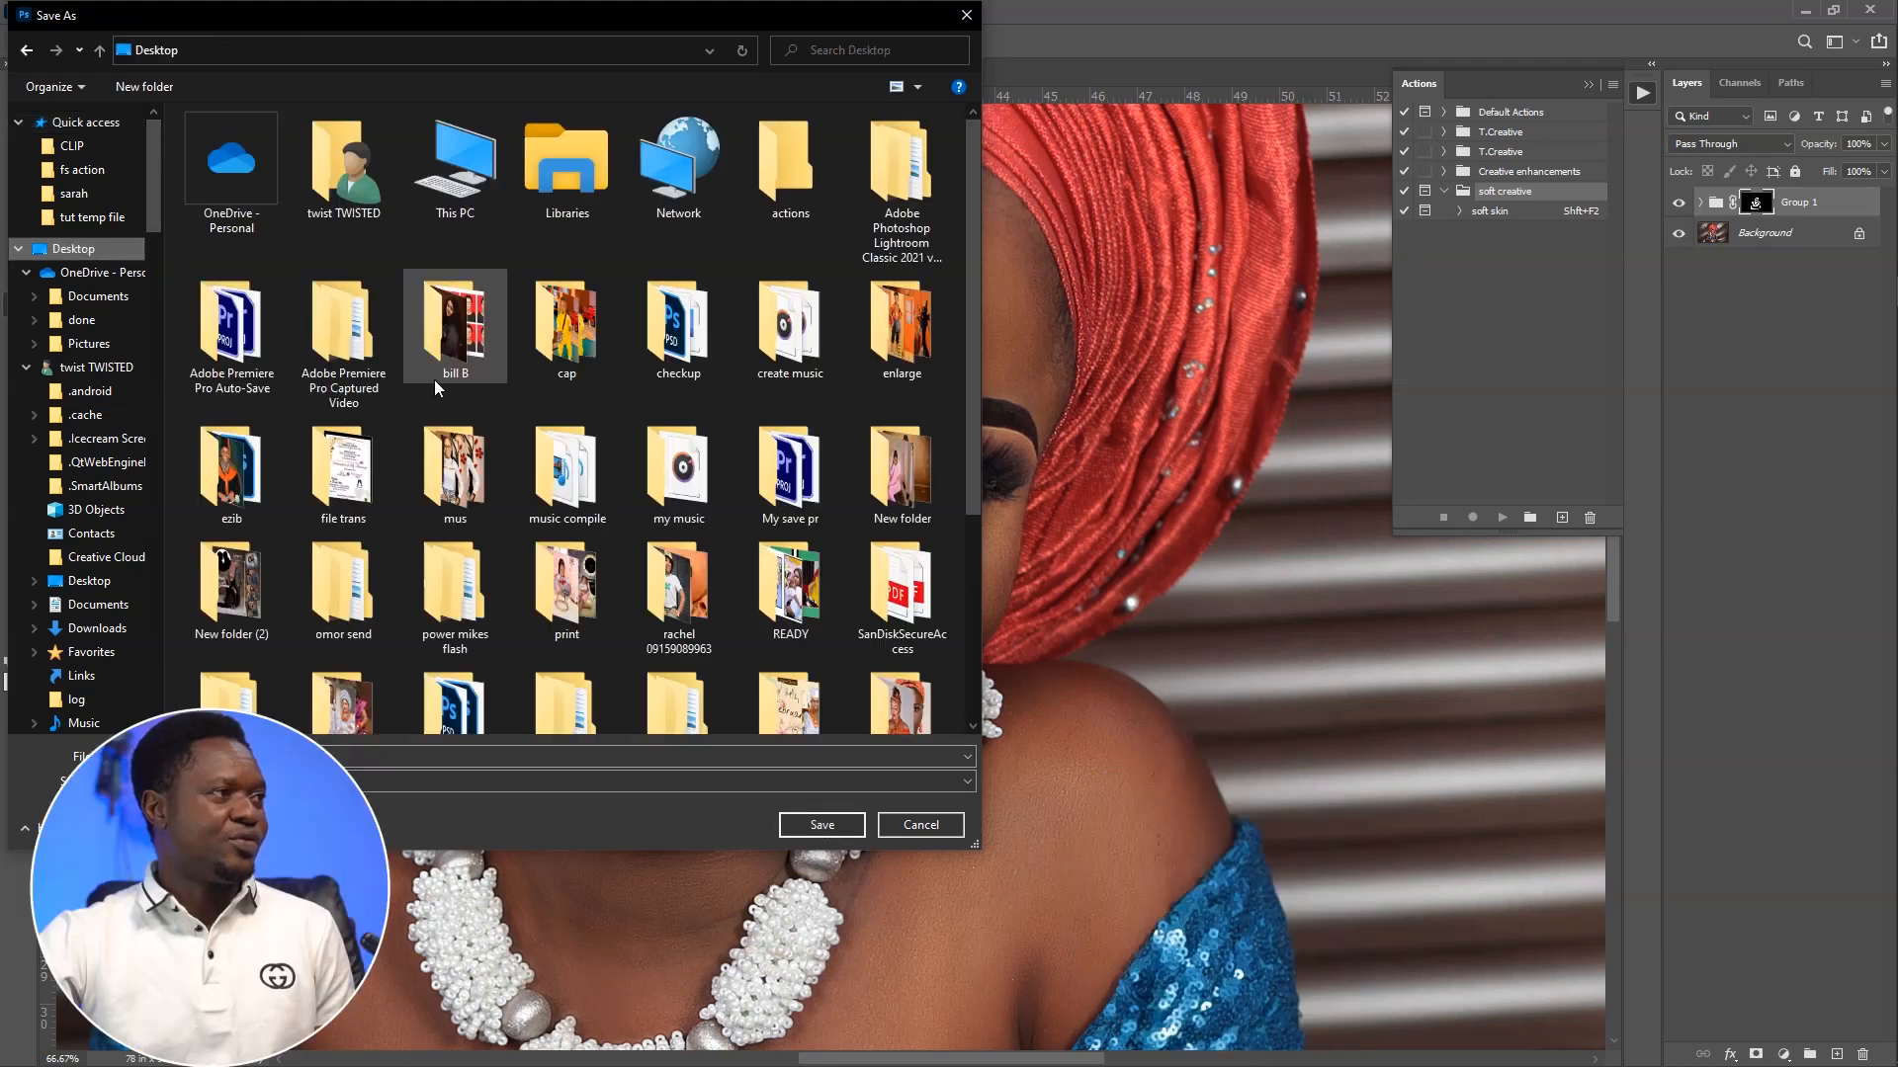
pyautogui.doubleClick(773, 172)
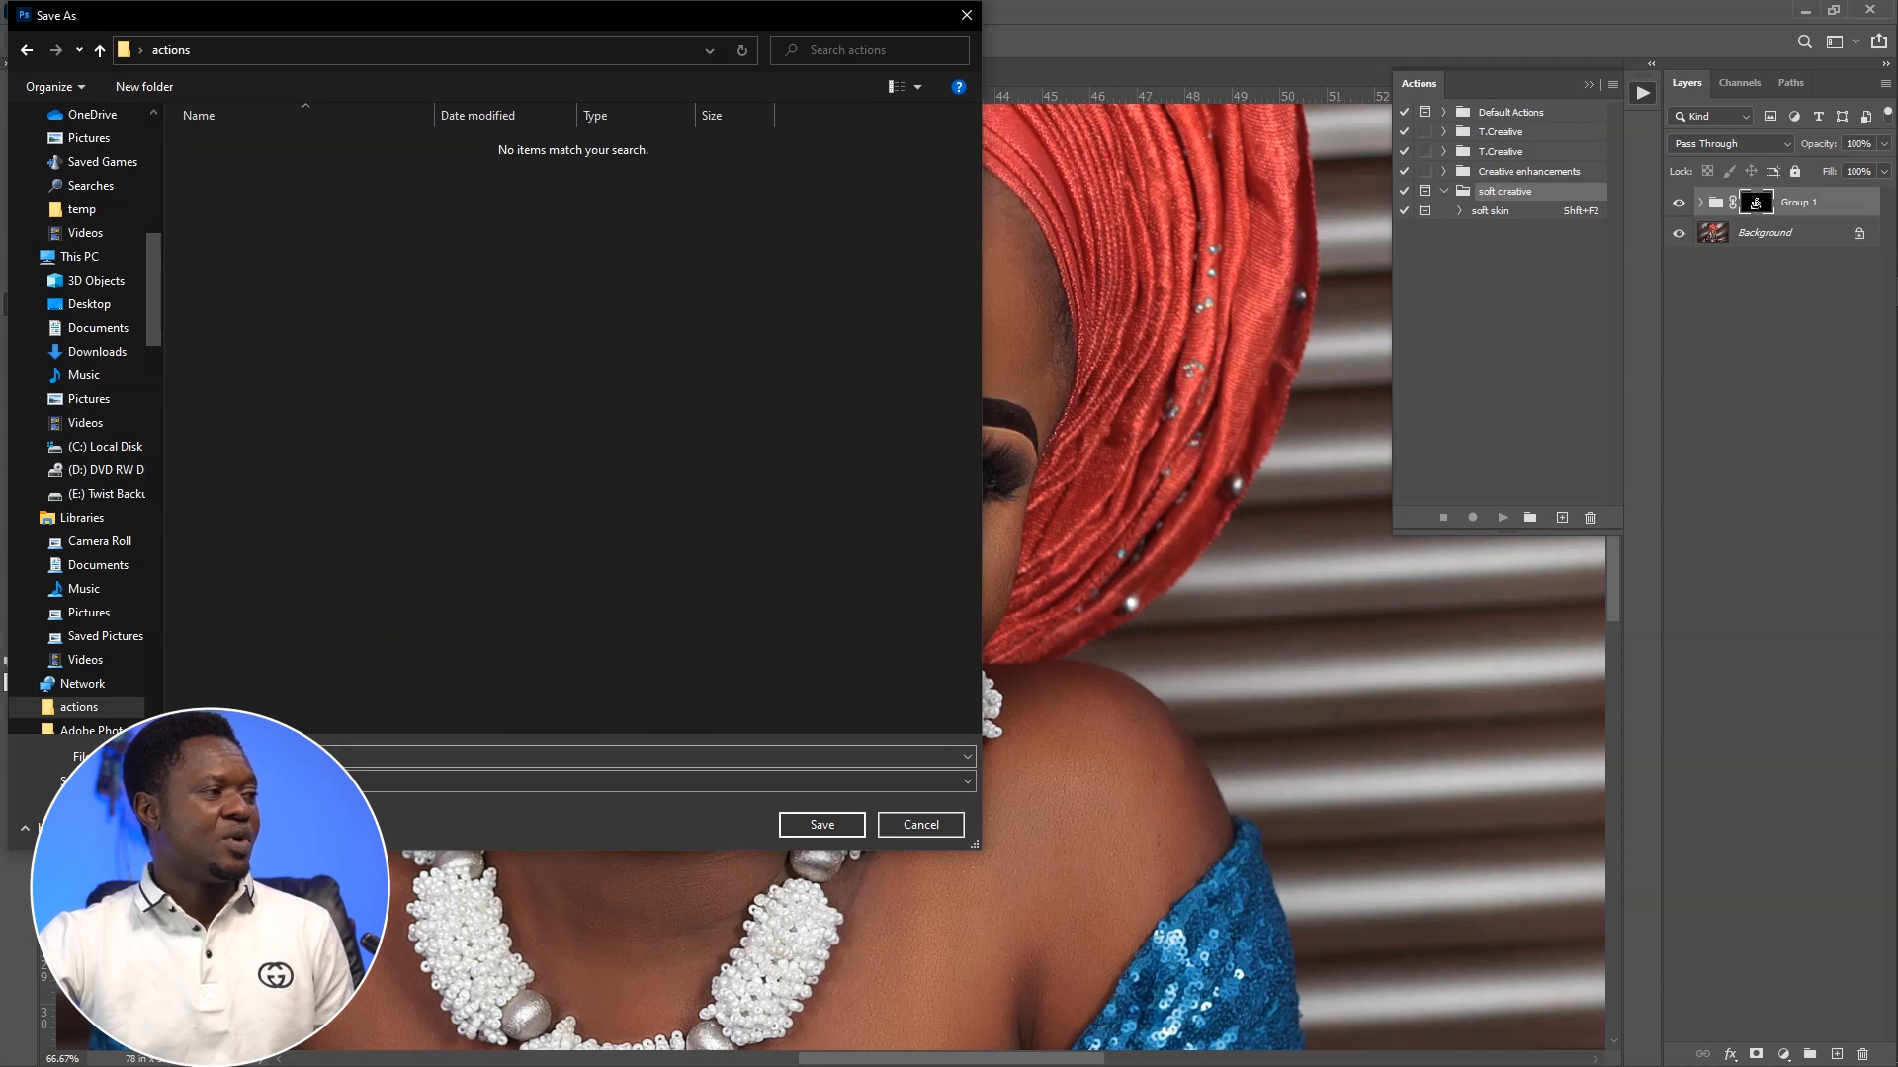
pyautogui.click(821, 827)
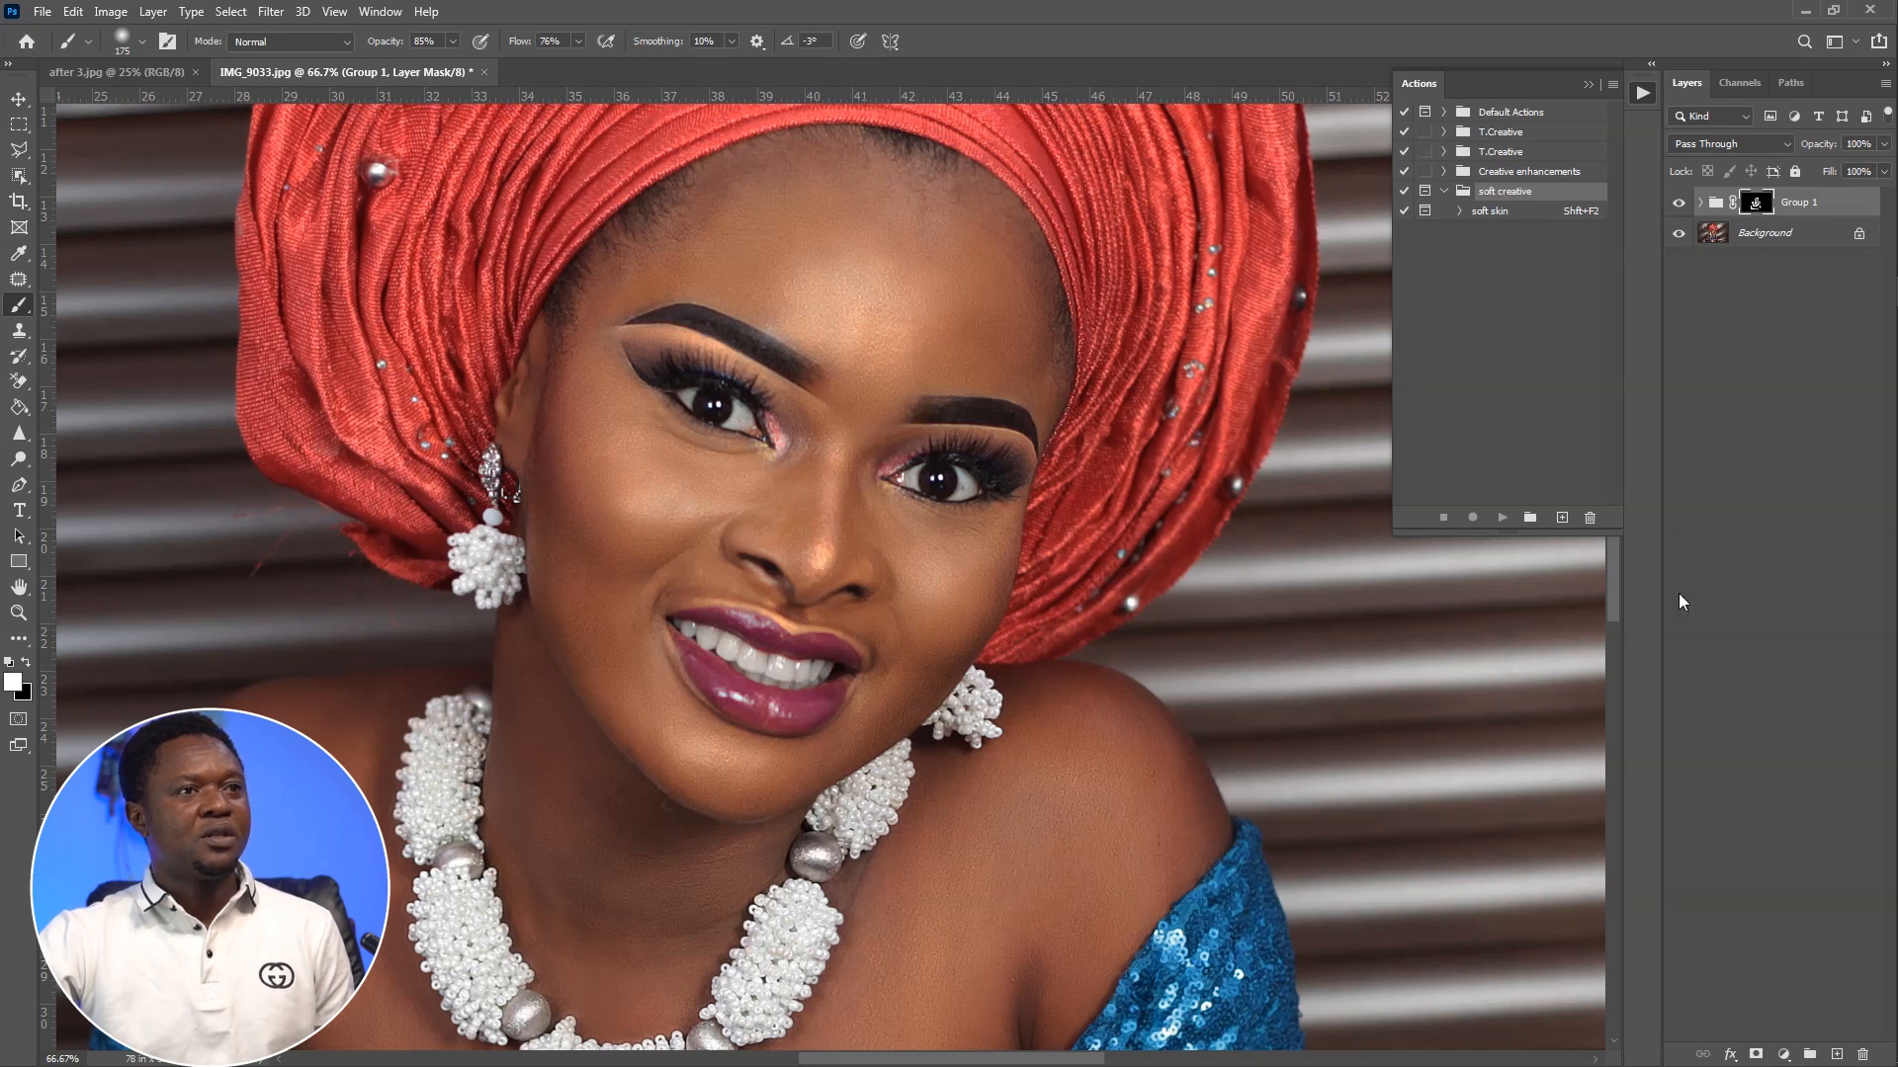
pyautogui.click(1807, 12)
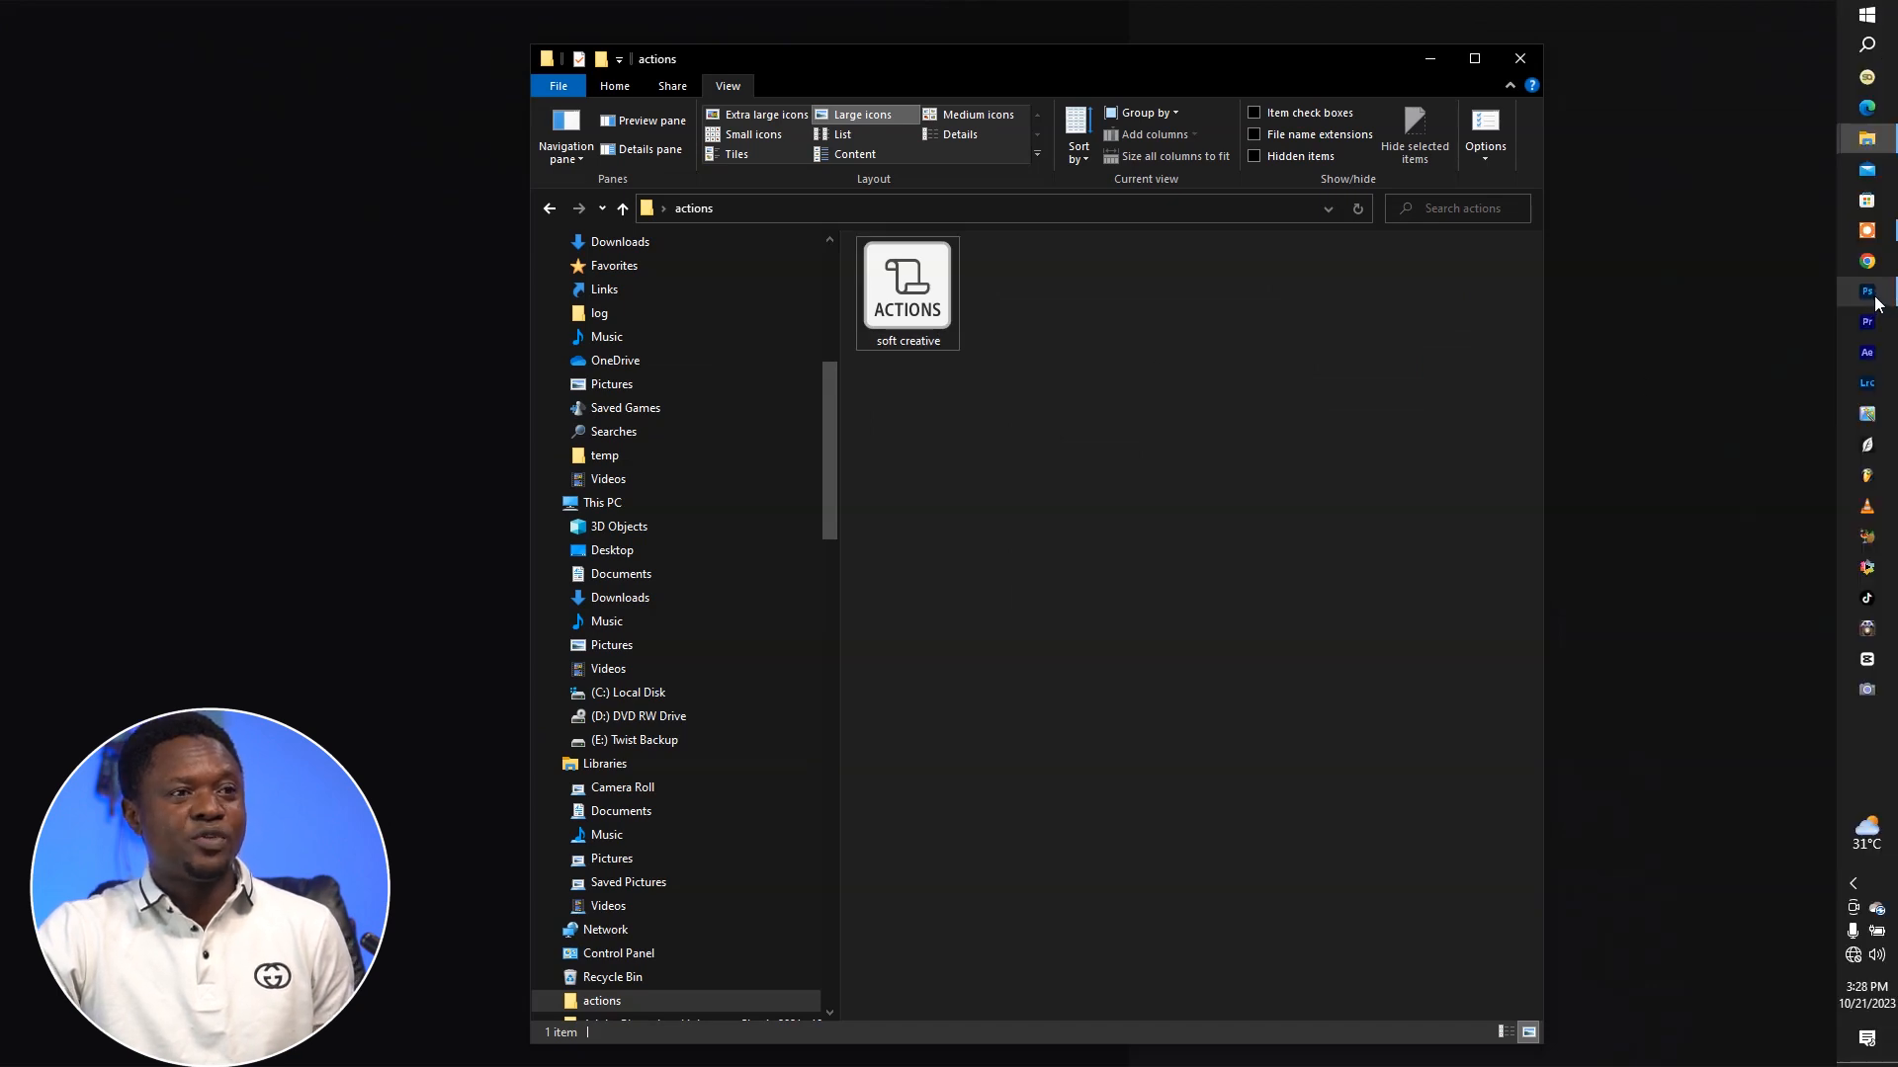
# Switch back to Photoshop and load the soft creative action file from the desktop's actions folder.
pyautogui.click(1871, 300)
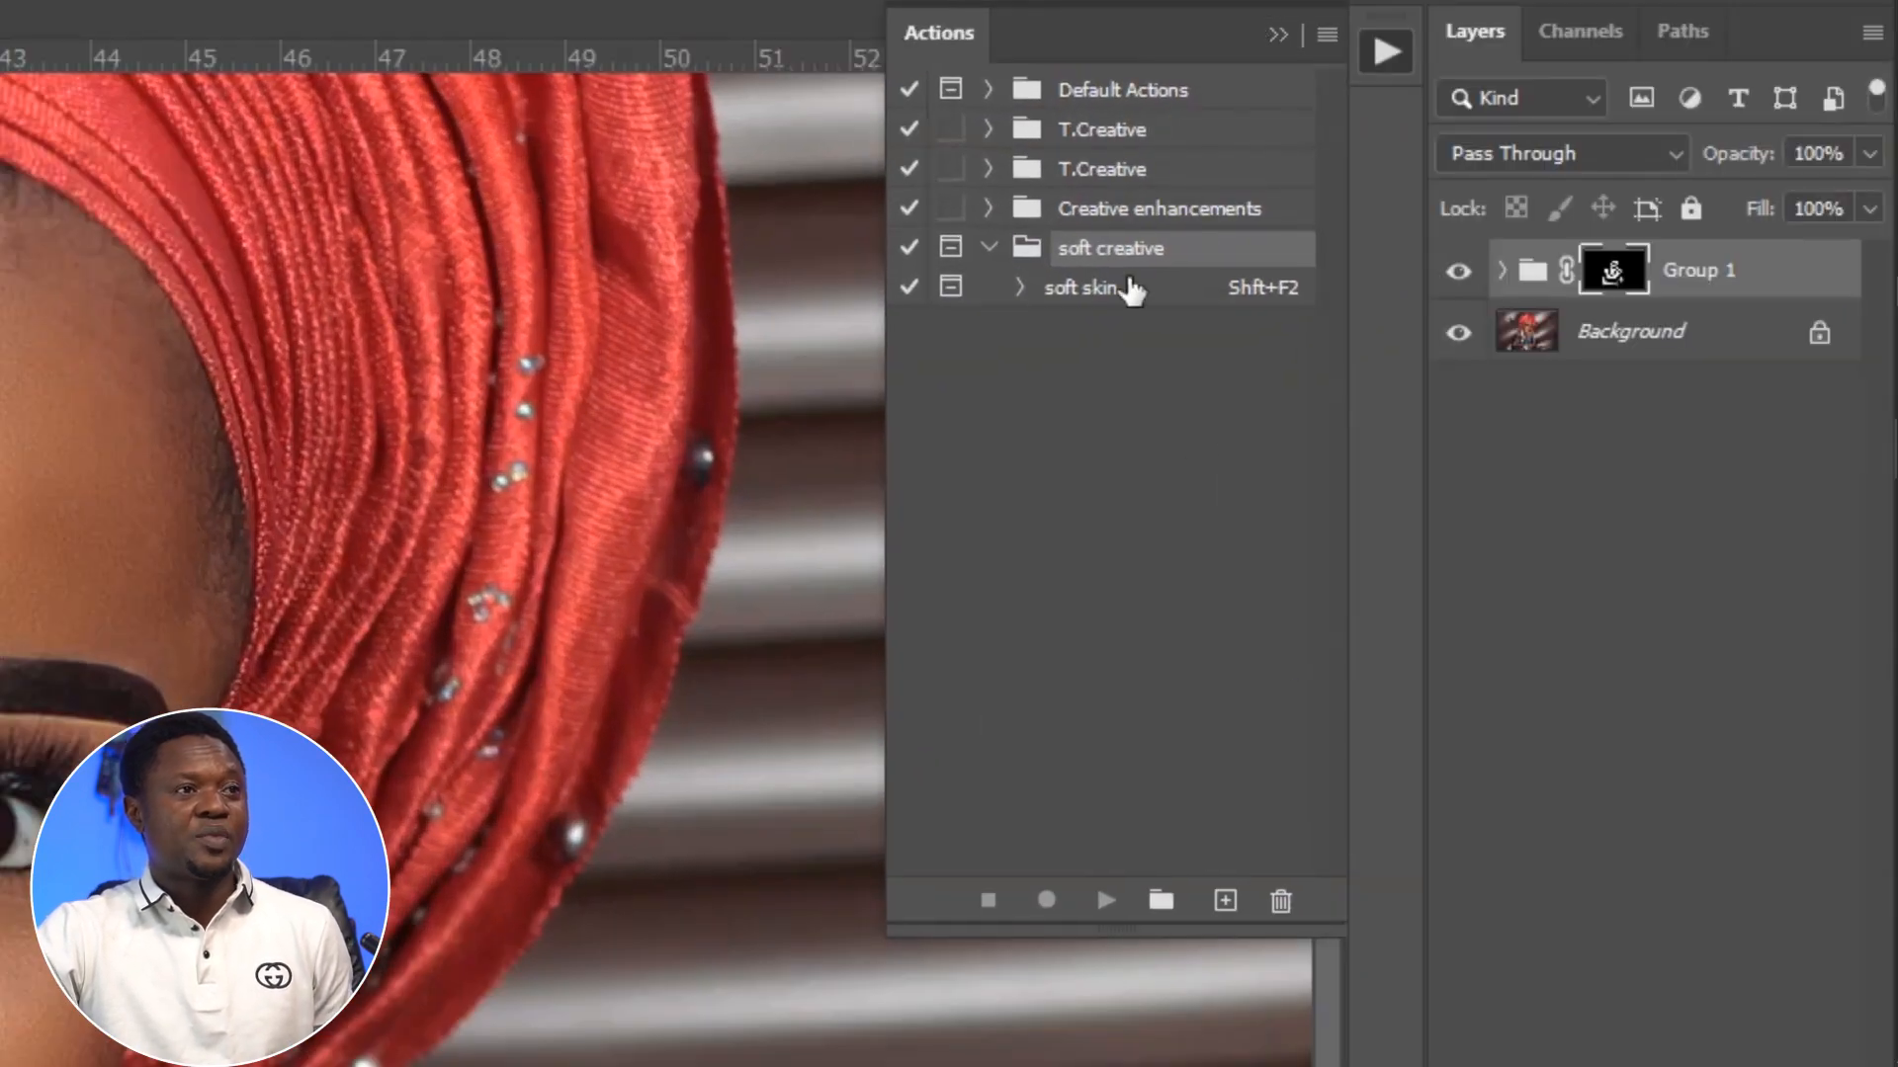
pyautogui.click(1324, 33)
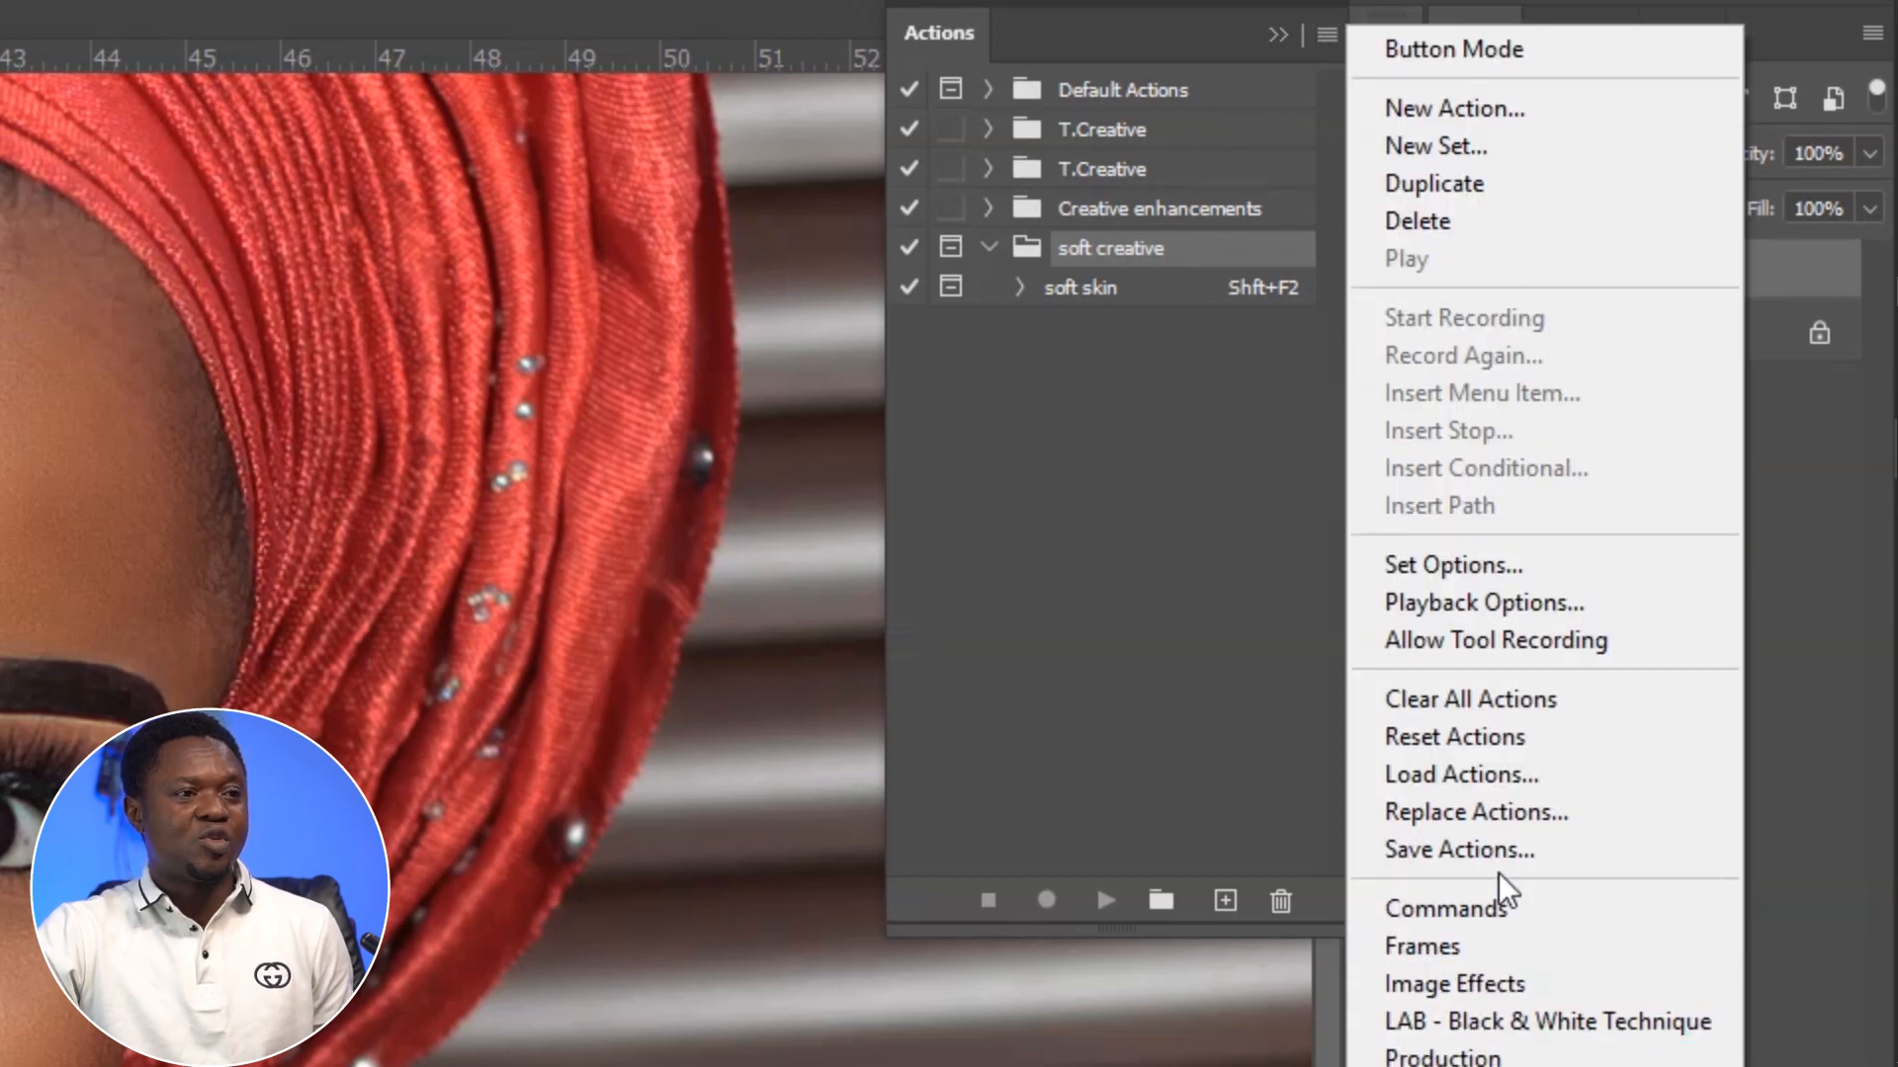
pyautogui.click(1488, 773)
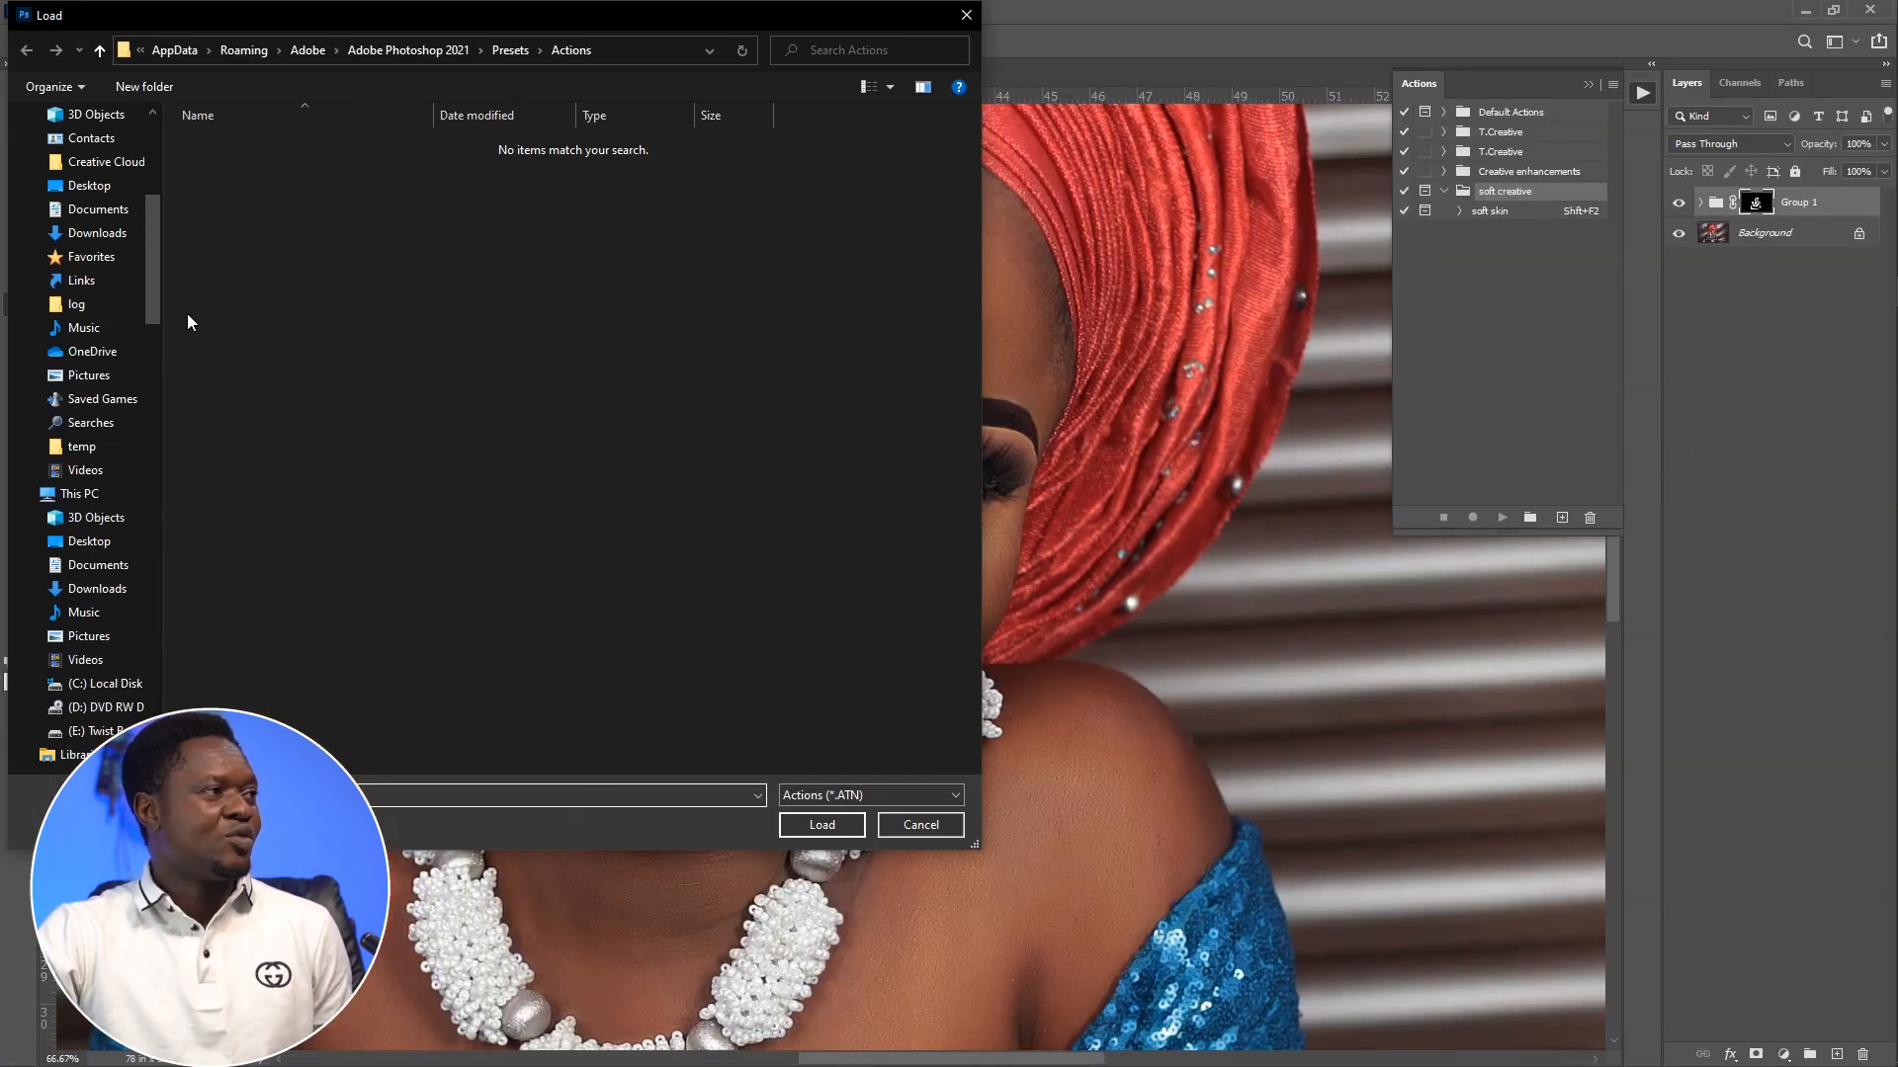
pyautogui.click(89, 186)
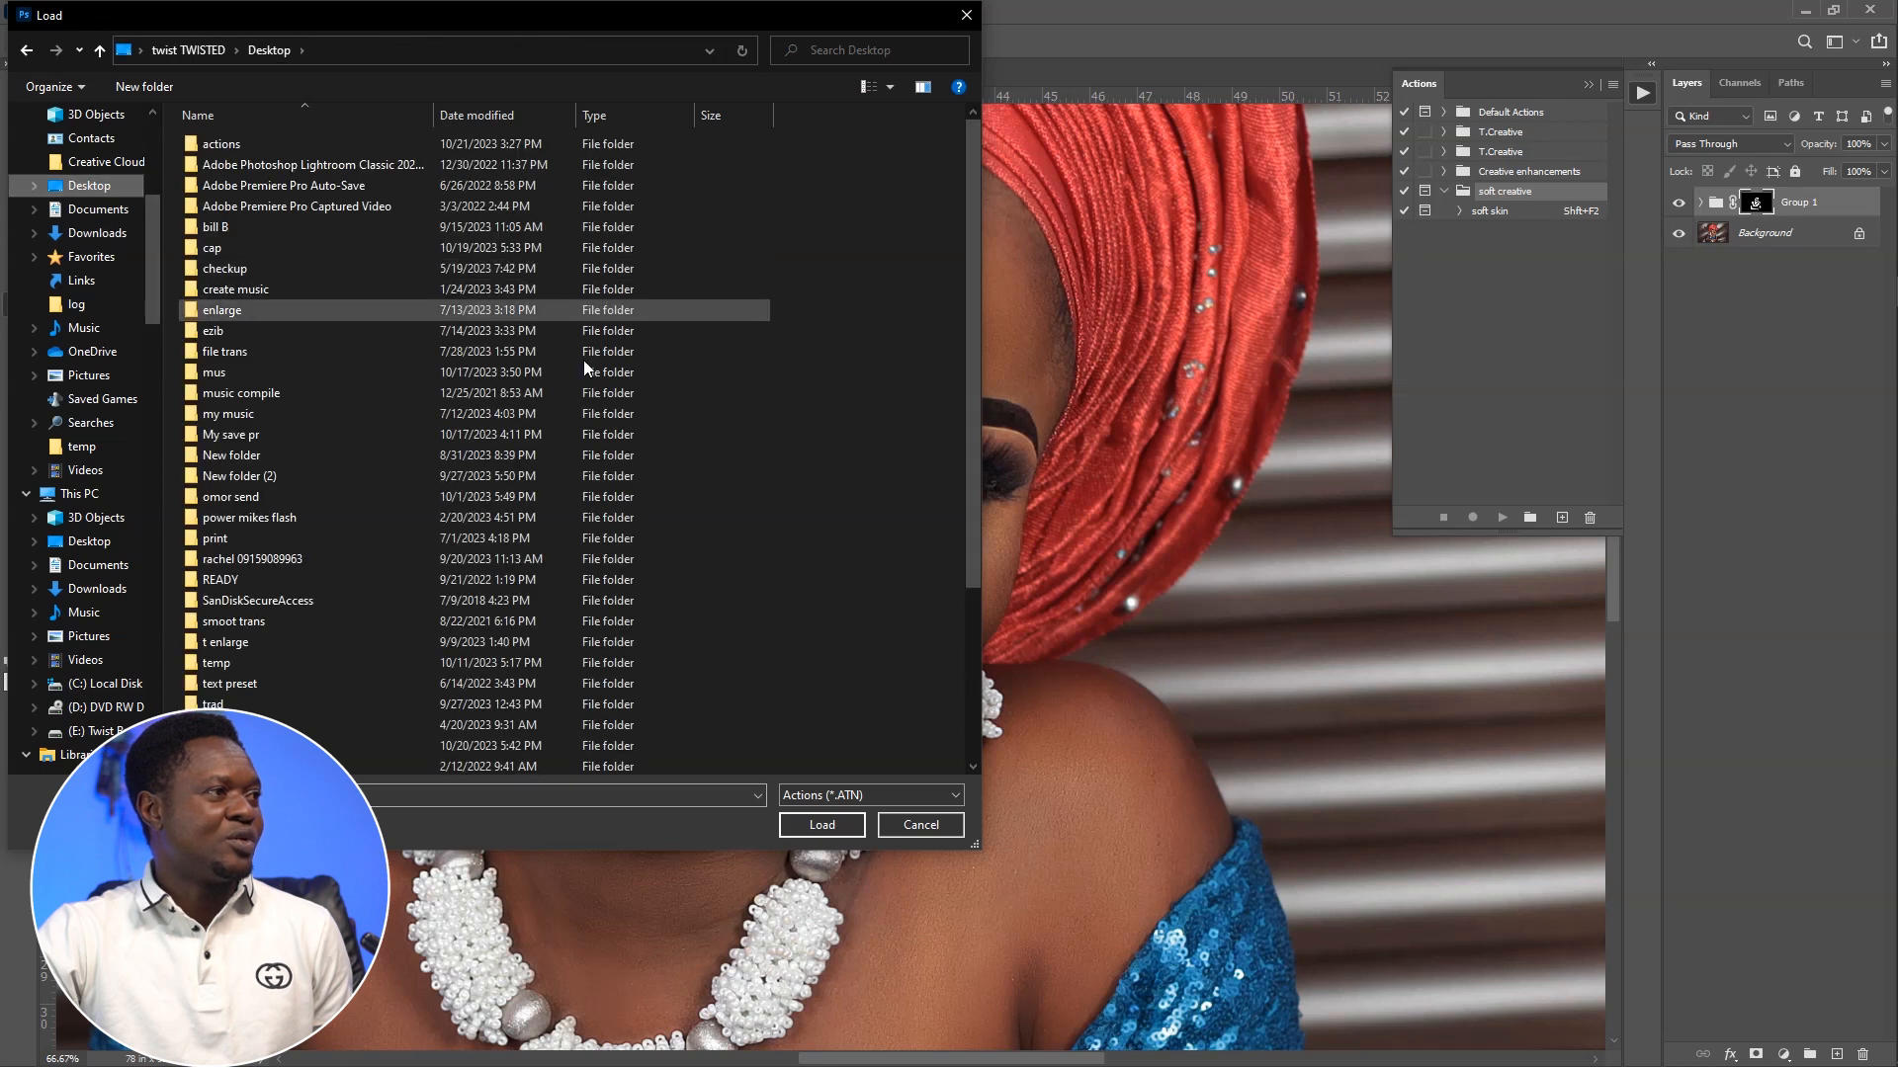
pyautogui.doubleClick(222, 146)
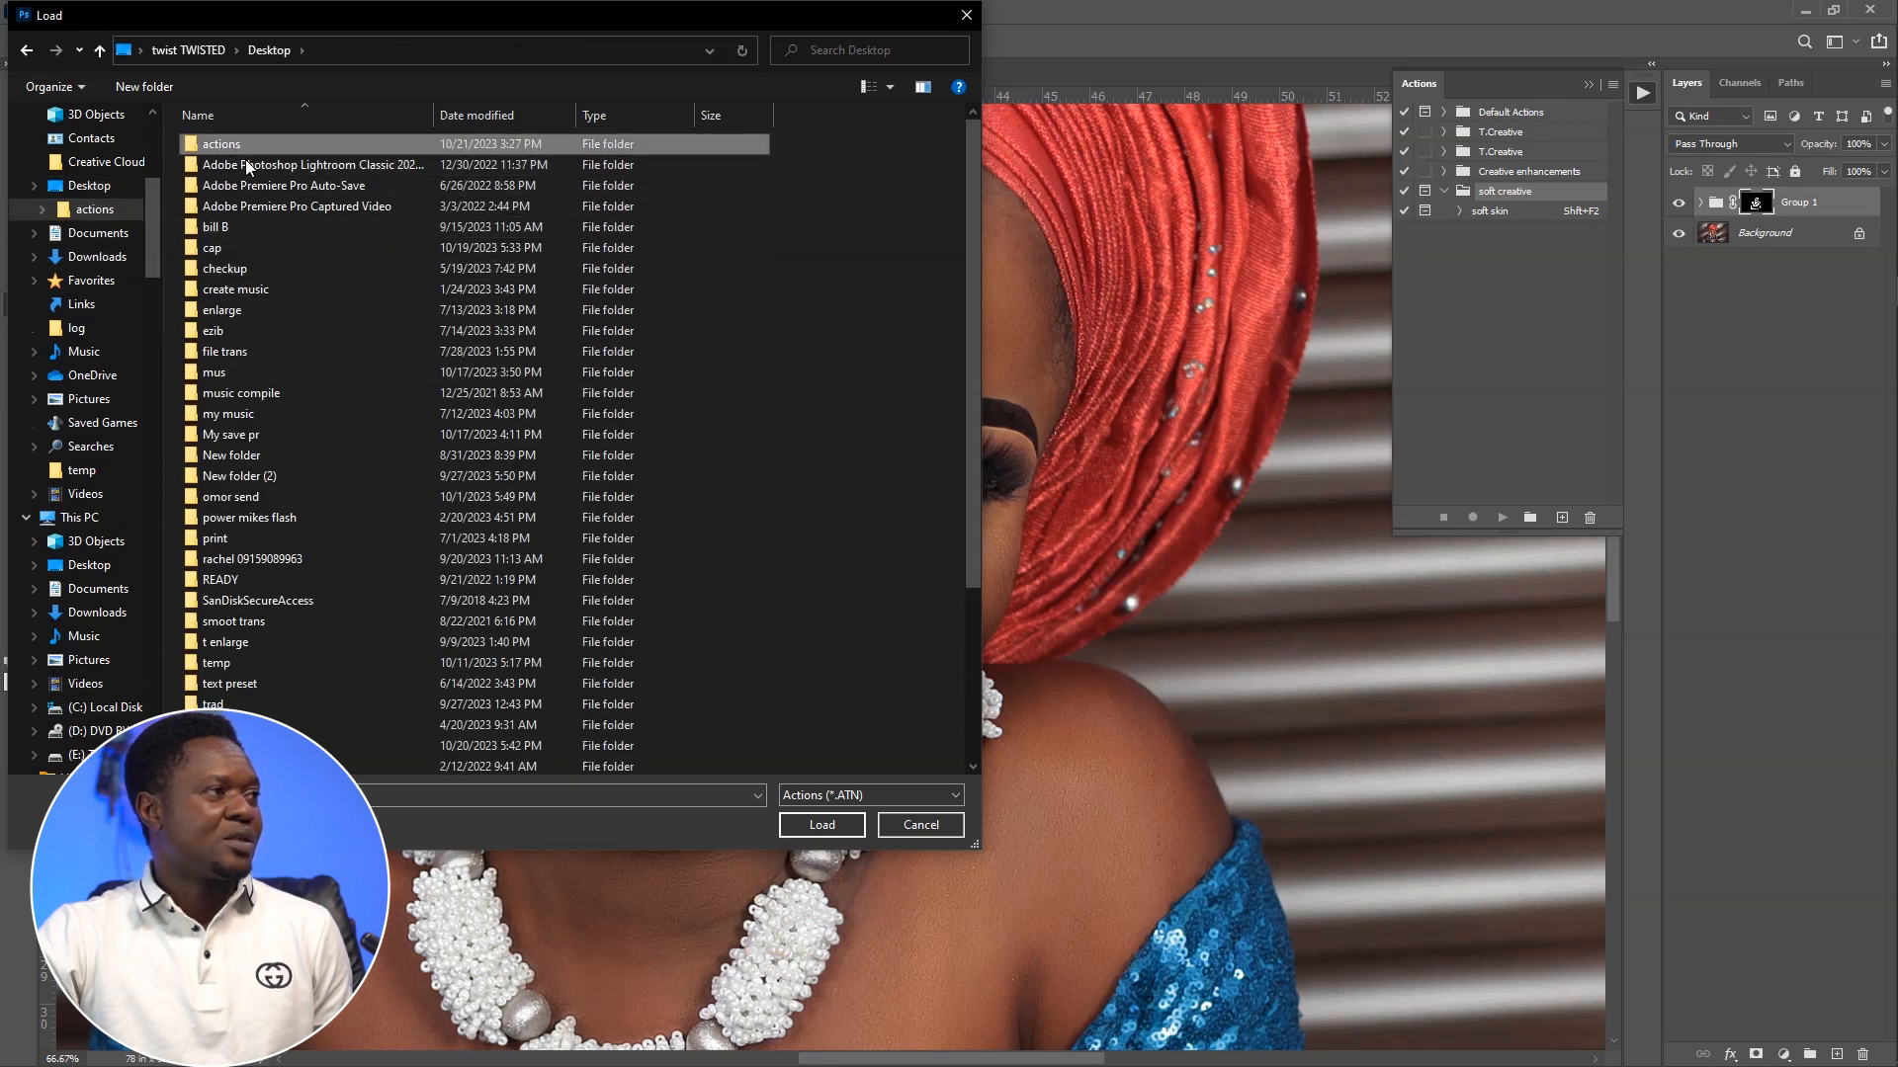
pyautogui.click(216, 146)
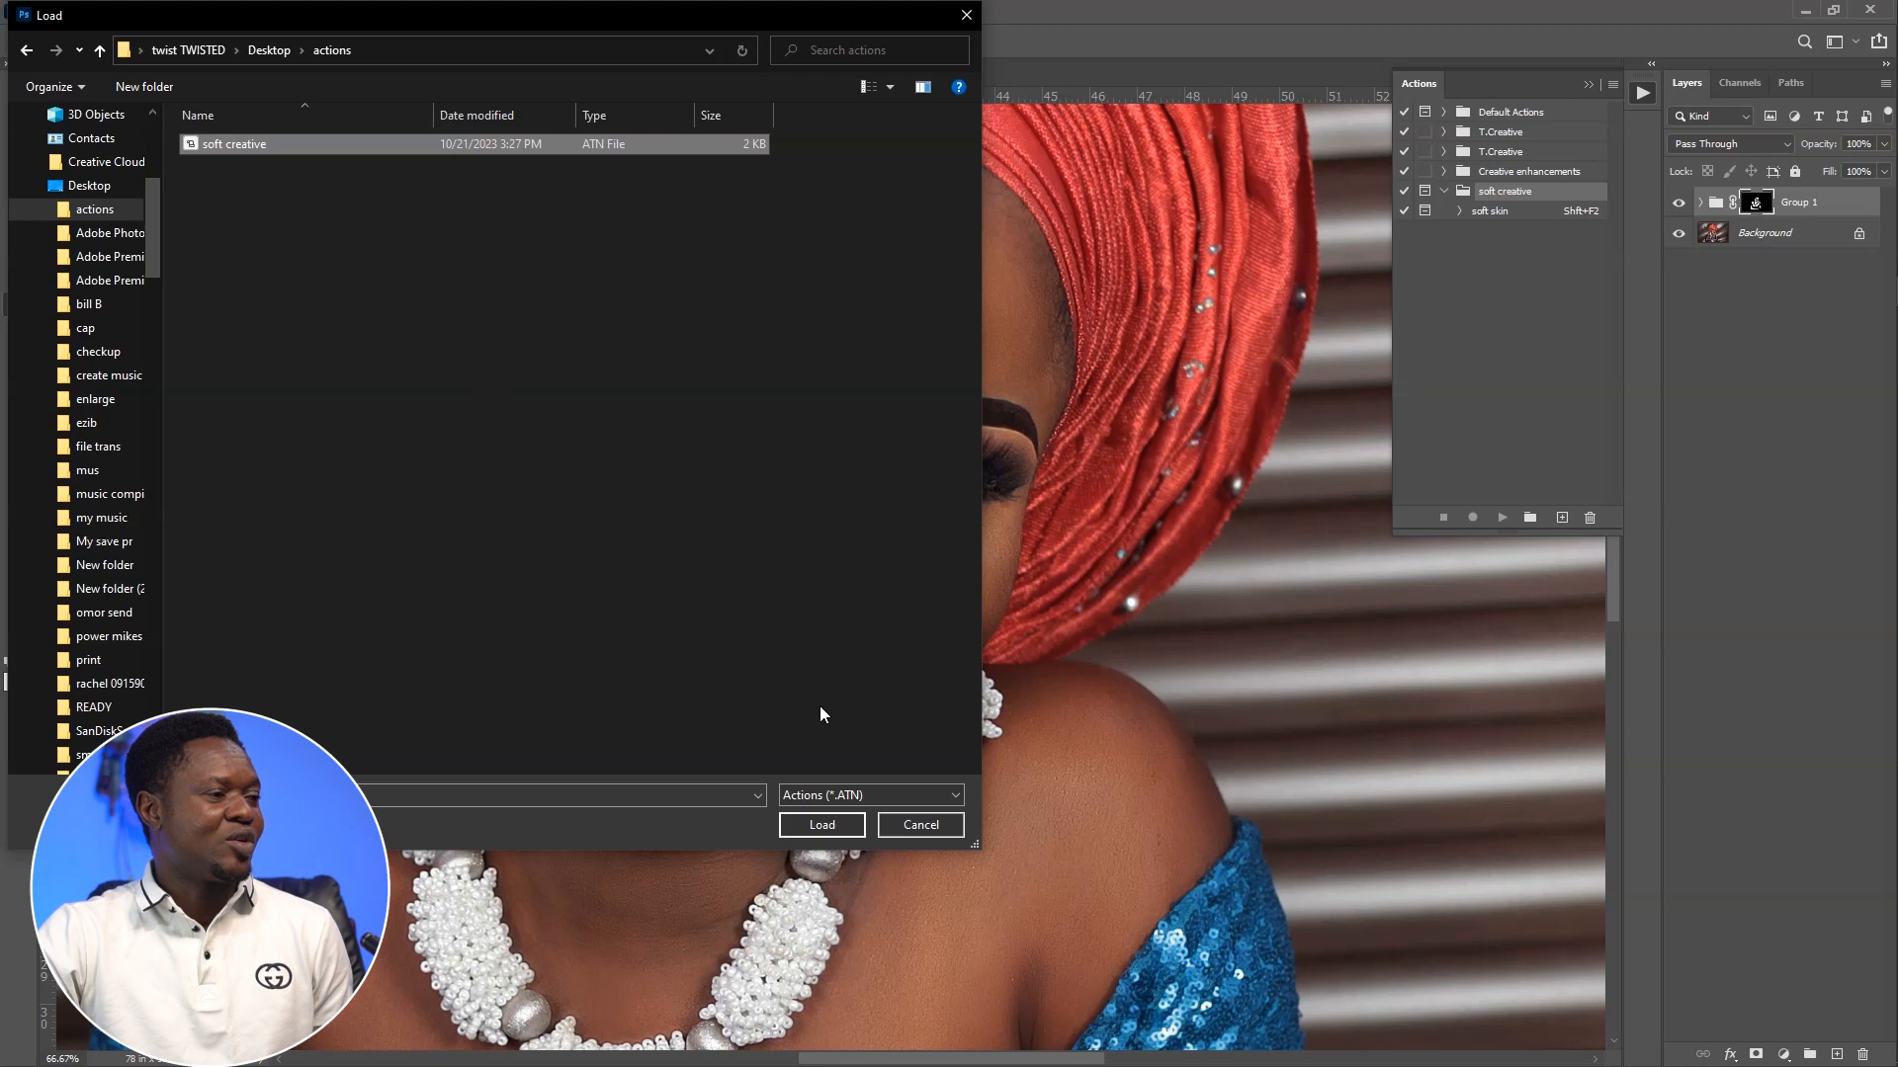